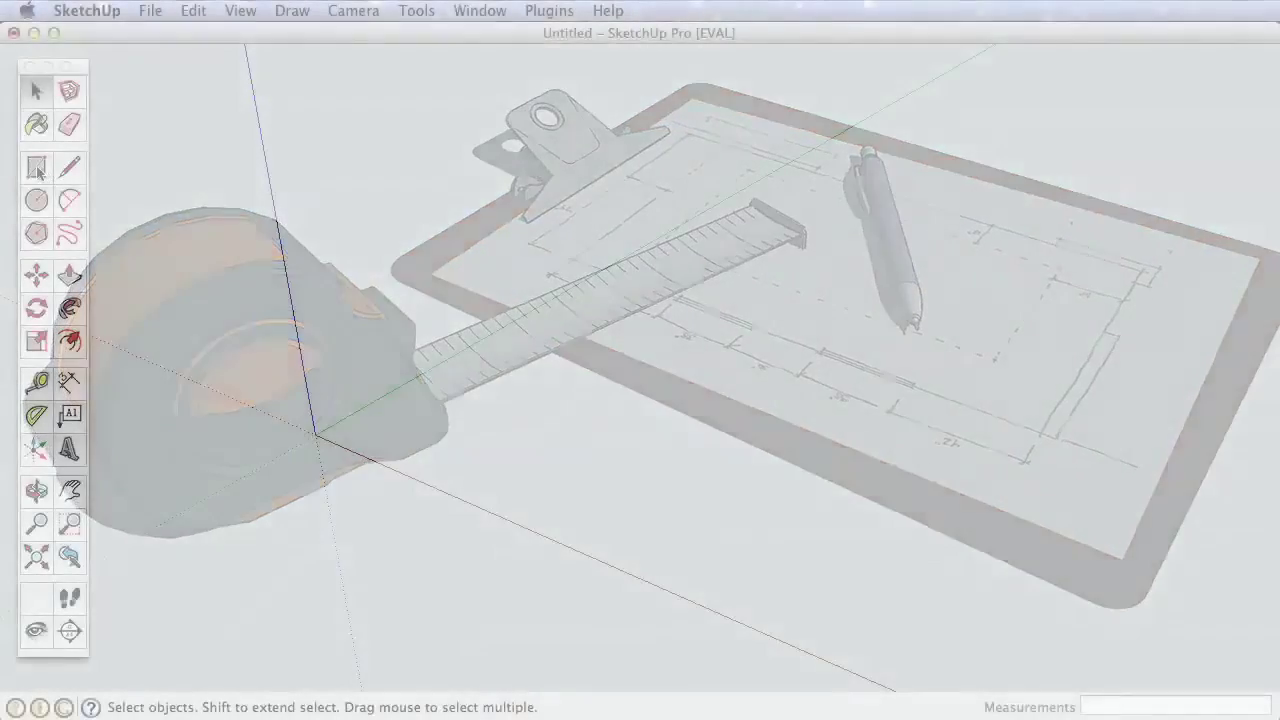
Draw a 16' by 20' rectangle on the ground plane near the origin
left_click(36, 168)
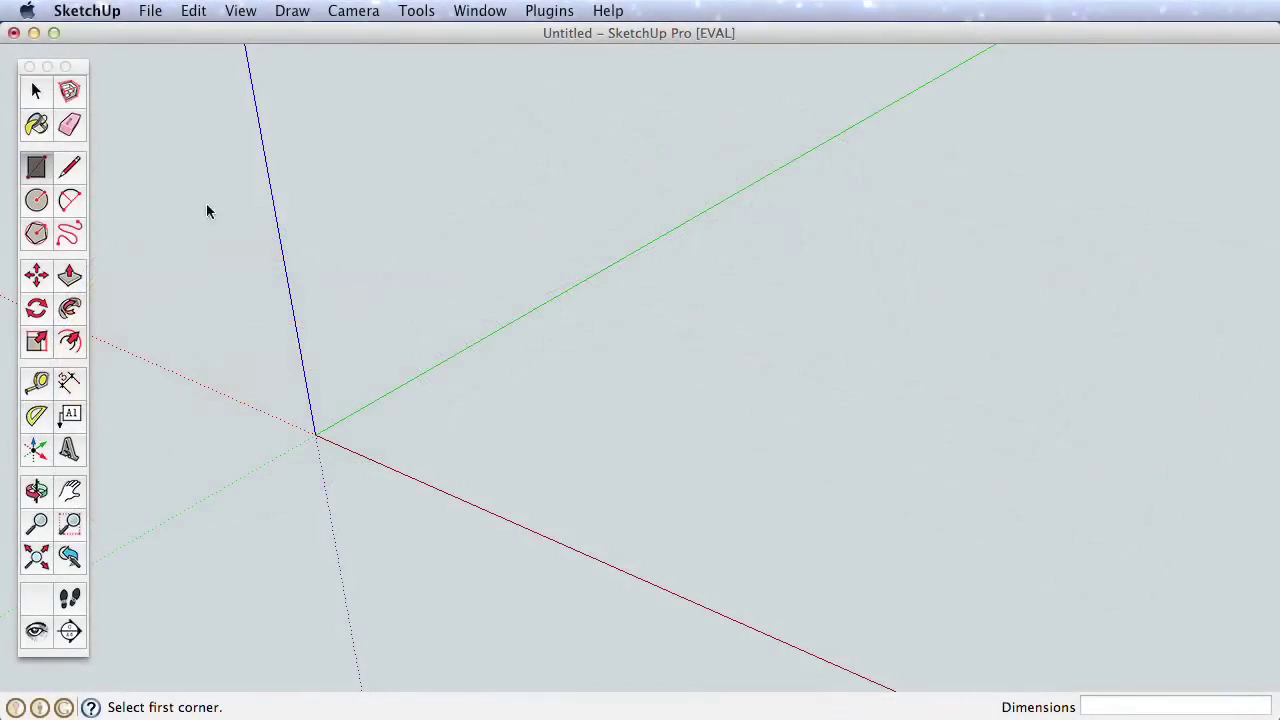
left_click(357, 435)
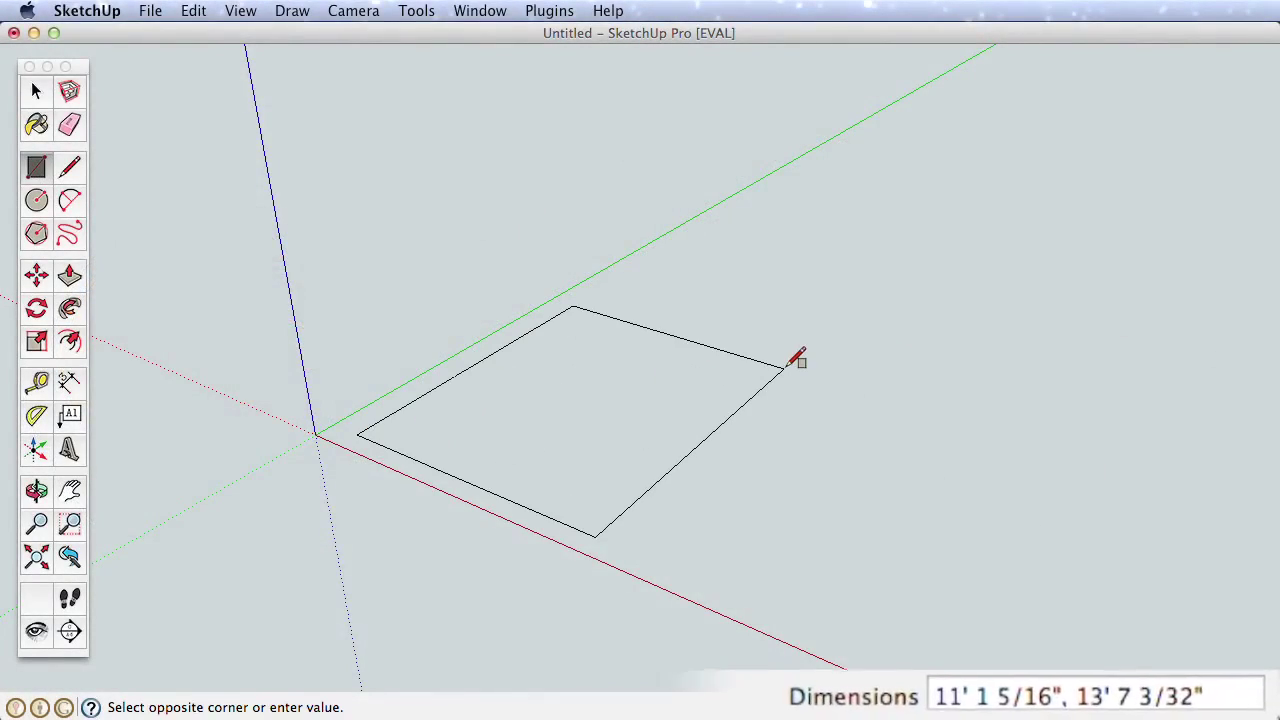
type("16',20")
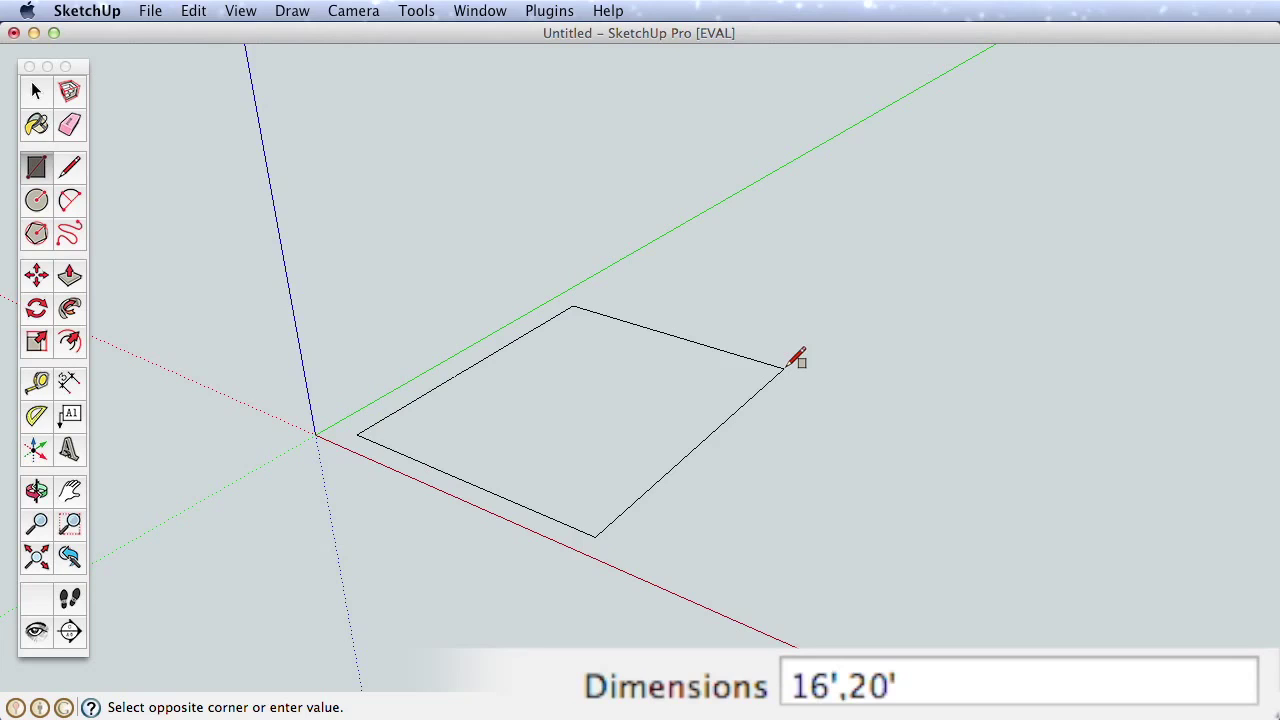
key("Return")
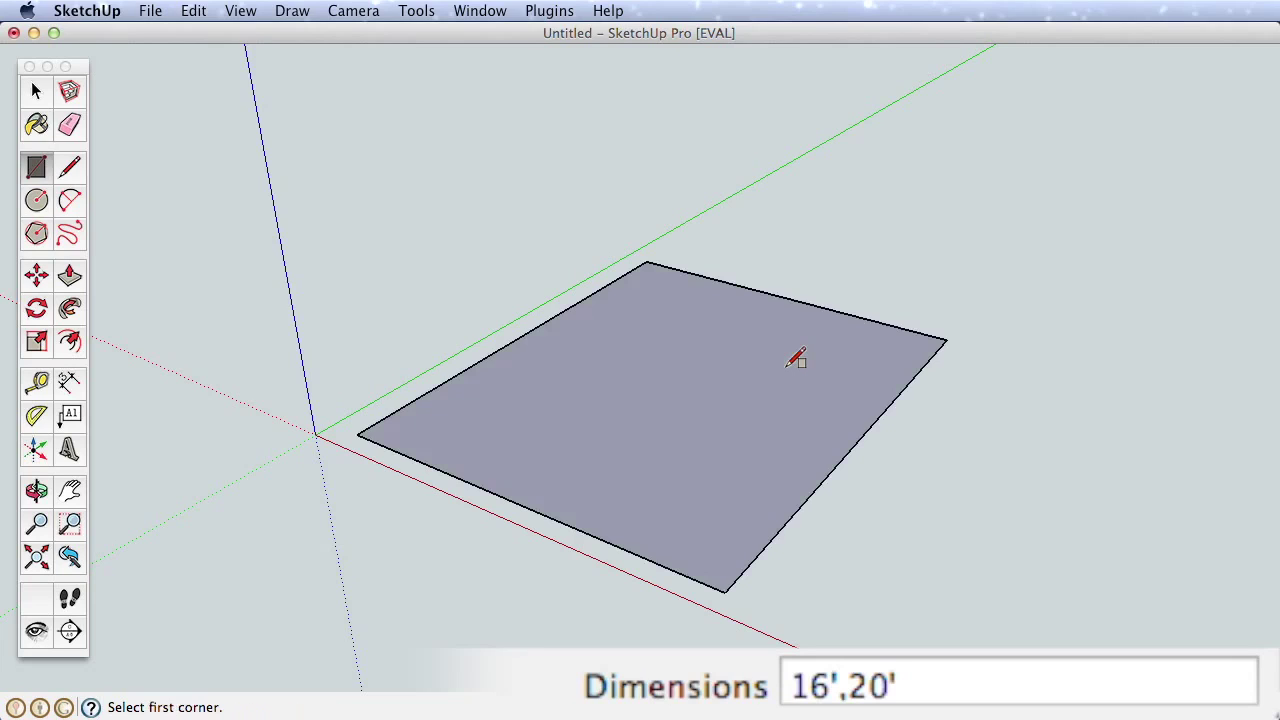
Push/Pull the rectangle up 9' to form the room volume
left_click(66, 276)
left_click(503, 423)
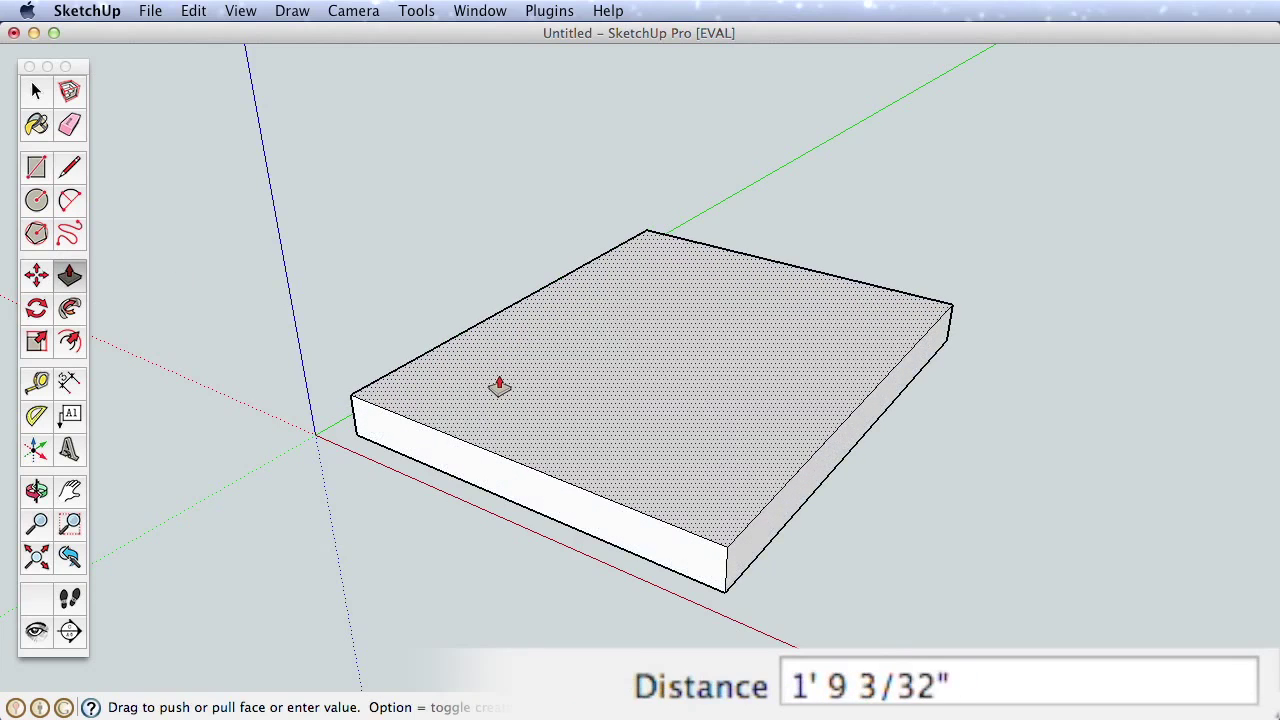
type("9'")
key("Return")
Erase the box's nearest vertical corner edge to open up the interior of the room
scroll(540, 410, "down", 1)
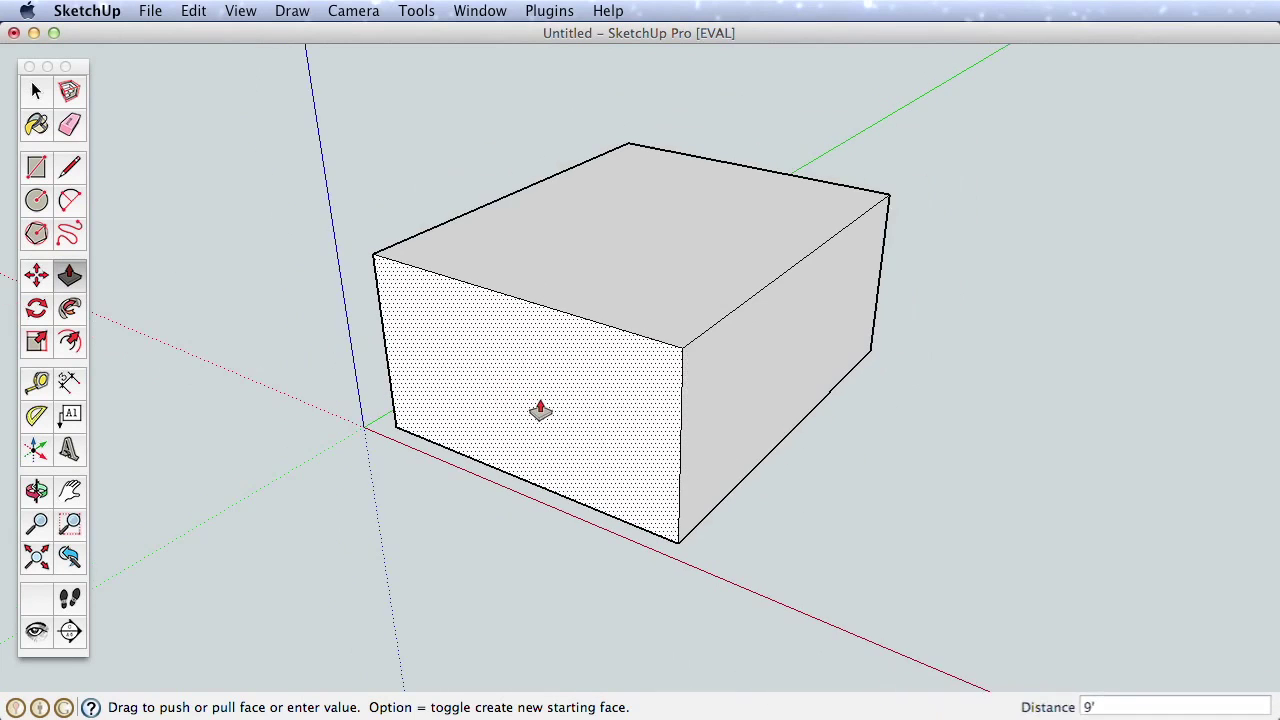
key("h")
left_click_drag(540, 410, 528, 435)
middle_click_drag(667, 477, 650, 323)
scroll(650, 323, "up", 6)
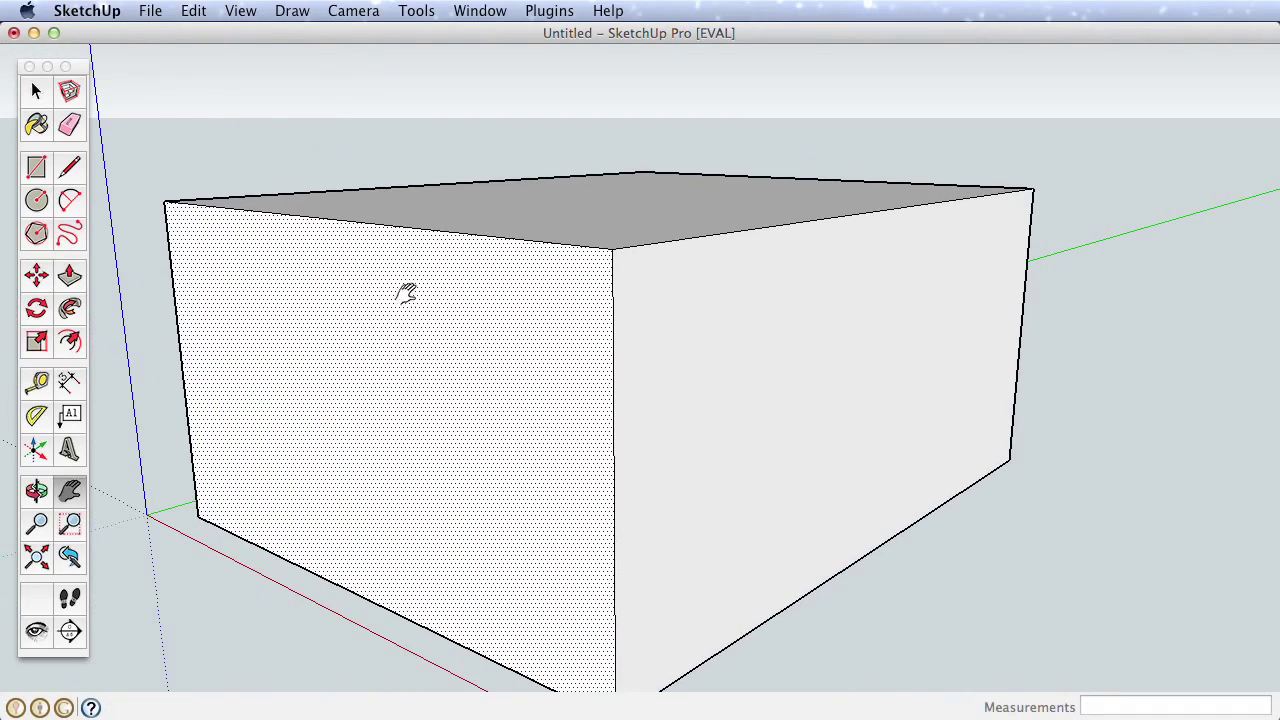
left_click(69, 124)
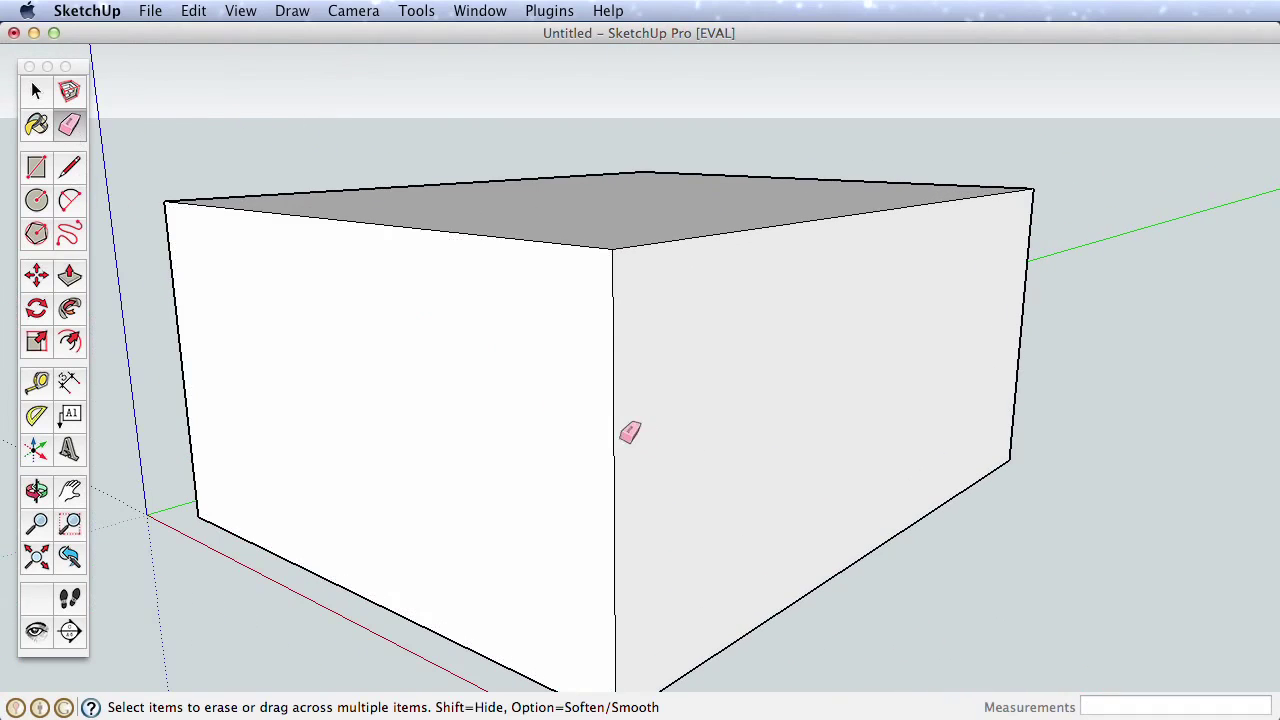
left_click(612, 440)
Place two vertical Tape Measure guides on the back wall, each 40" in from one of its side edges
mouse_move(606, 440)
middle_mouse_down()
mouse_move(677, 509)
mouse_move(680, 443)
mouse_move(697, 426)
mouse_move(831, 426)
mouse_move(683, 414)
mouse_move(400, 449)
mouse_move(617, 477)
mouse_move(831, 480)
mouse_move(767, 508)
mouse_move(743, 446)
middle_mouse_up()
key("e")
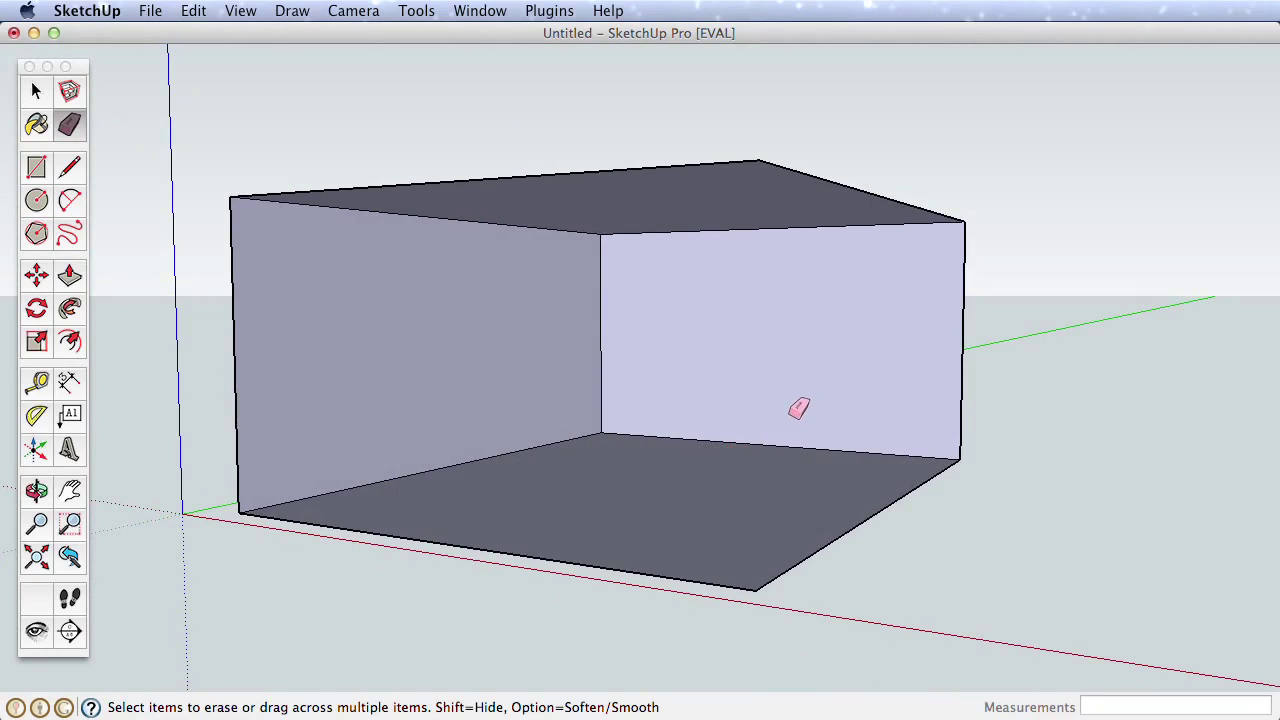
scroll(903, 290, "up", 5)
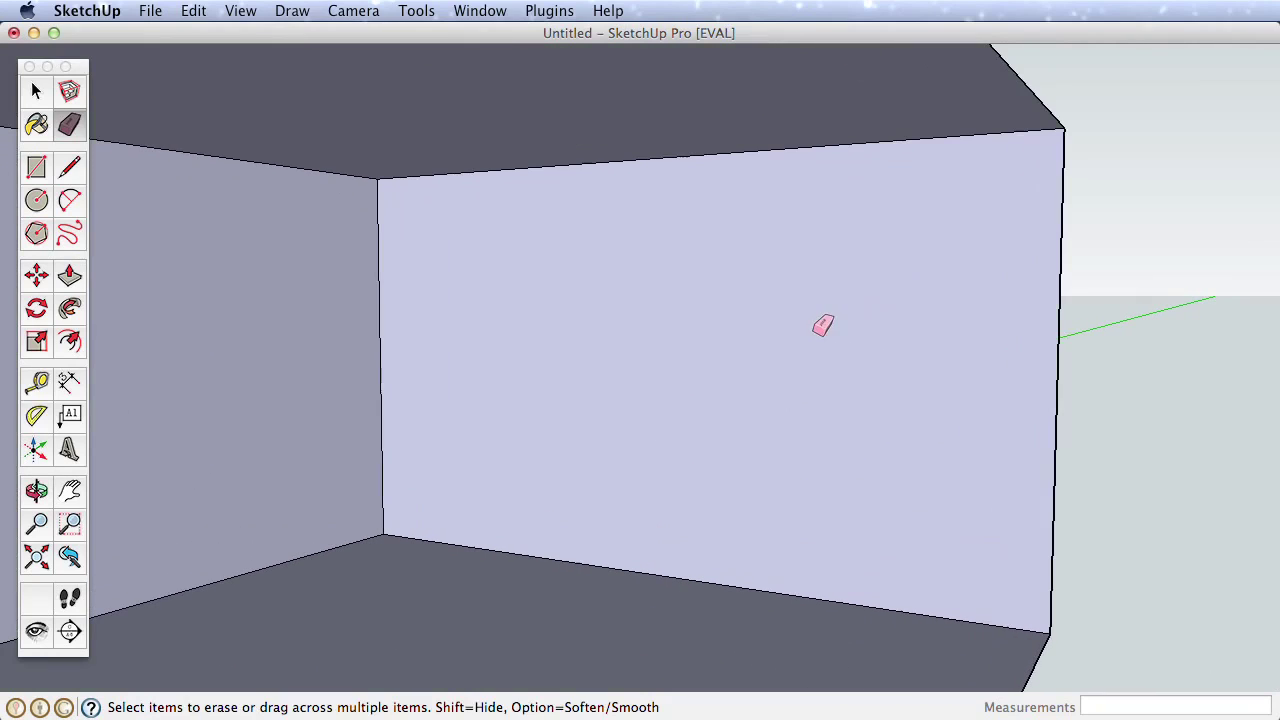
mouse_move(789, 340)
middle_mouse_down()
mouse_move(757, 360)
mouse_move(803, 346)
middle_mouse_up()
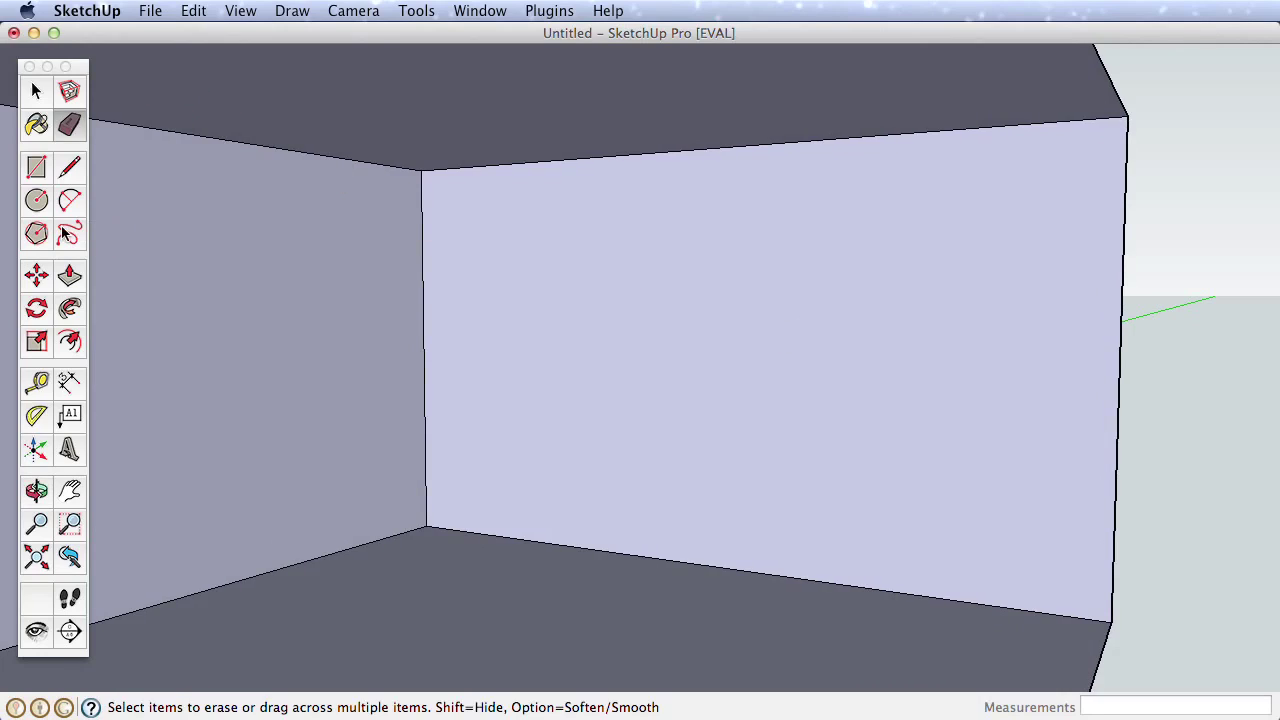
left_click(37, 383)
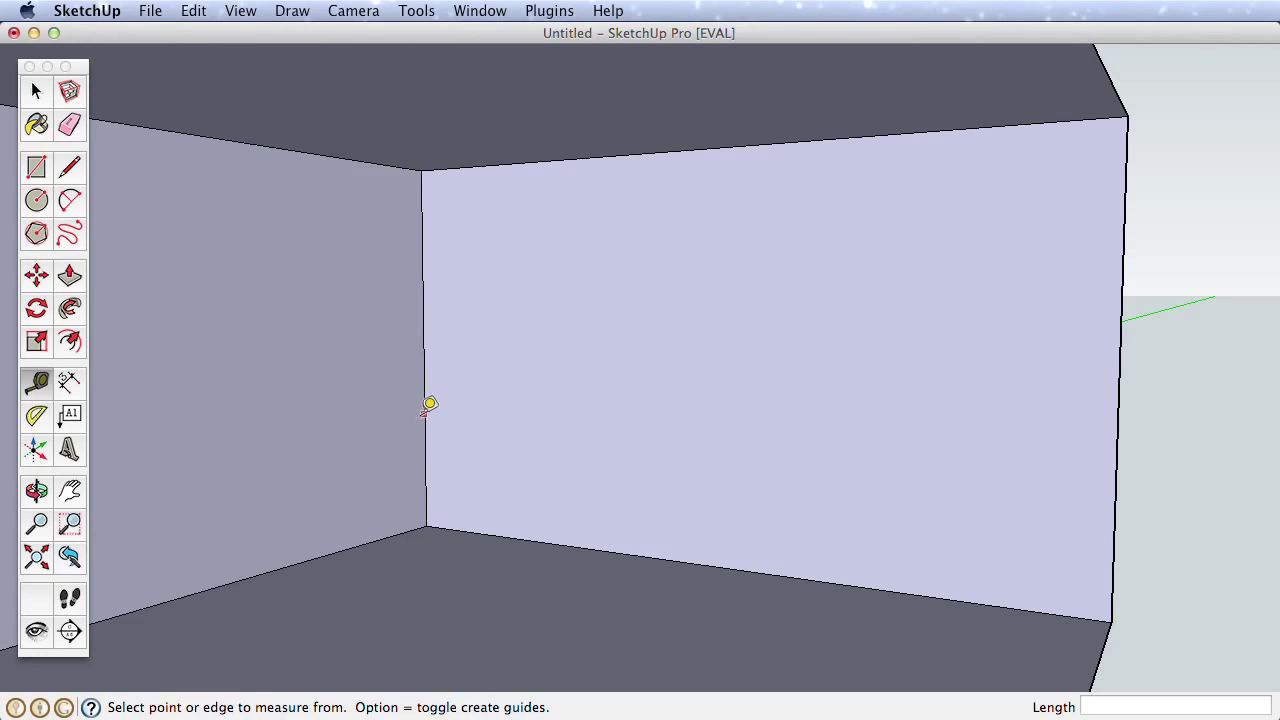
left_click(430, 404)
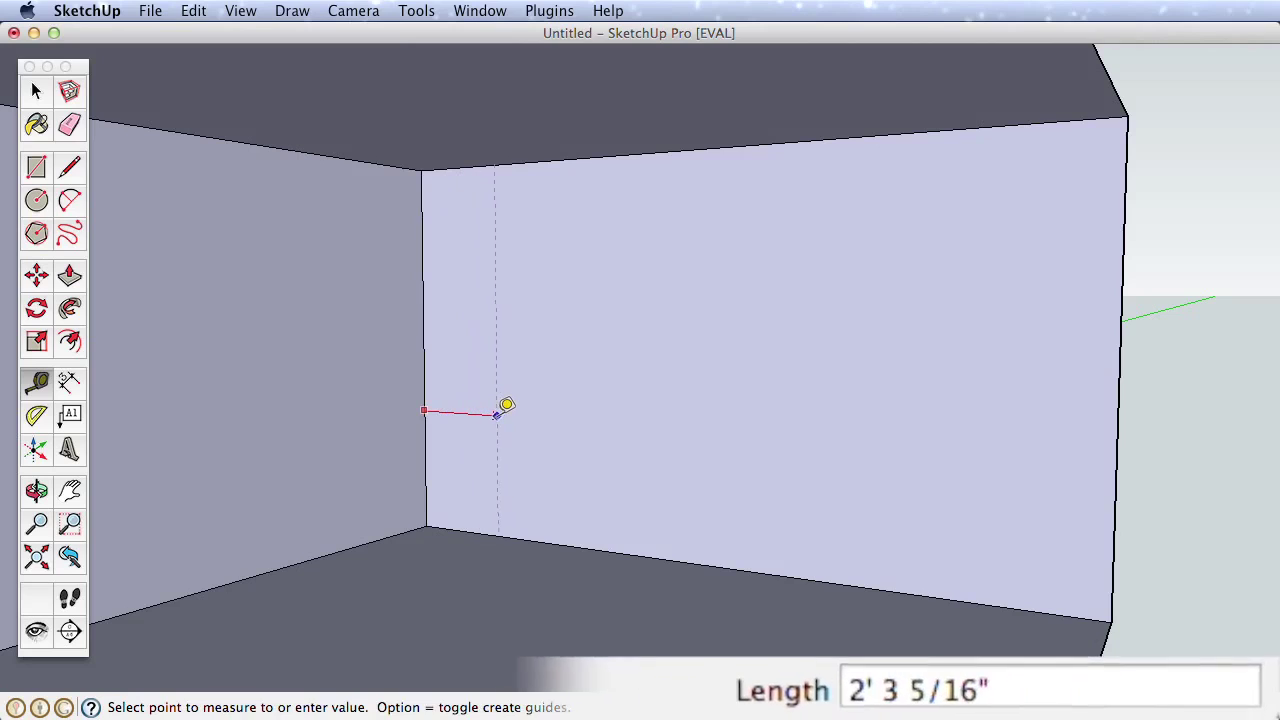
type("4")
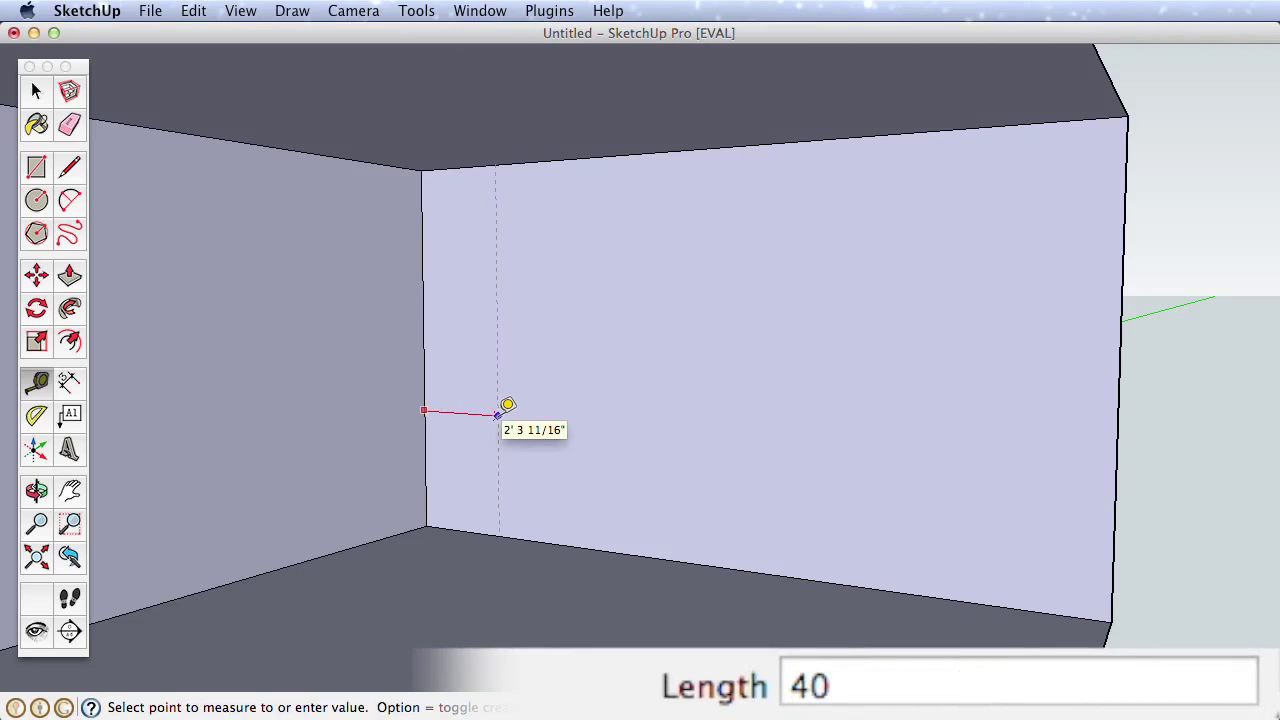
type("0")
key("Return")
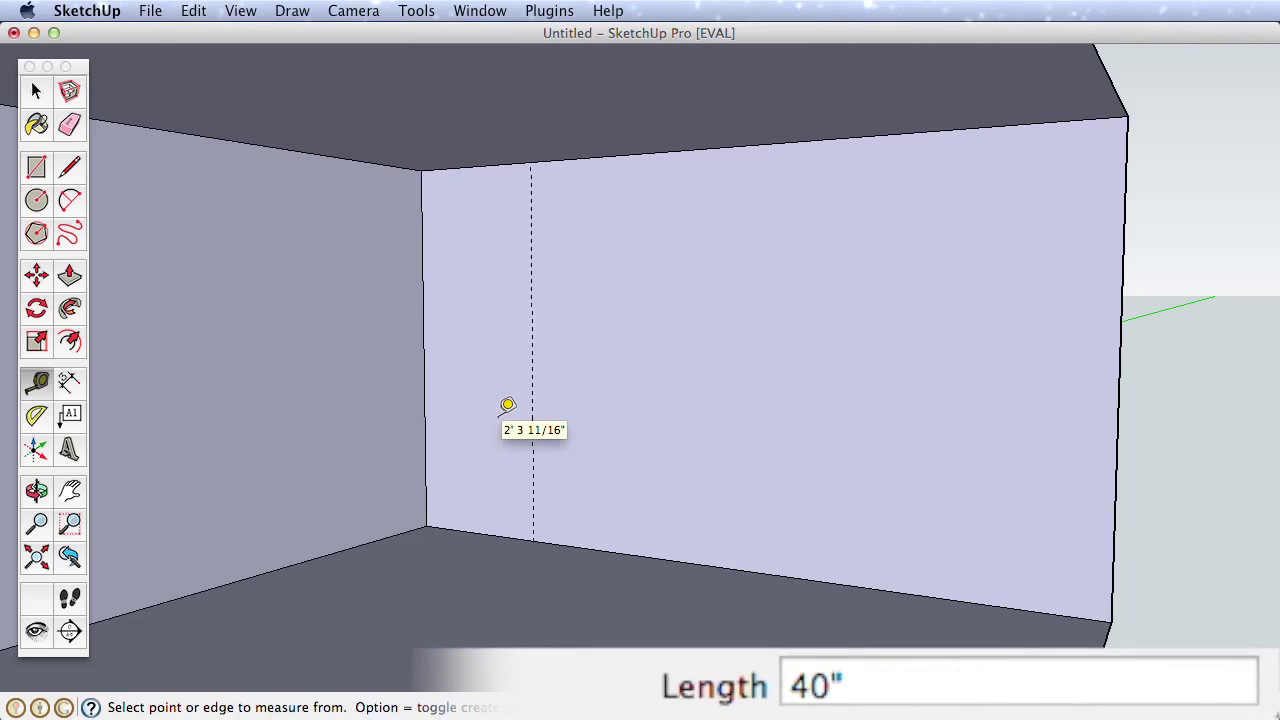
left_click(1119, 393)
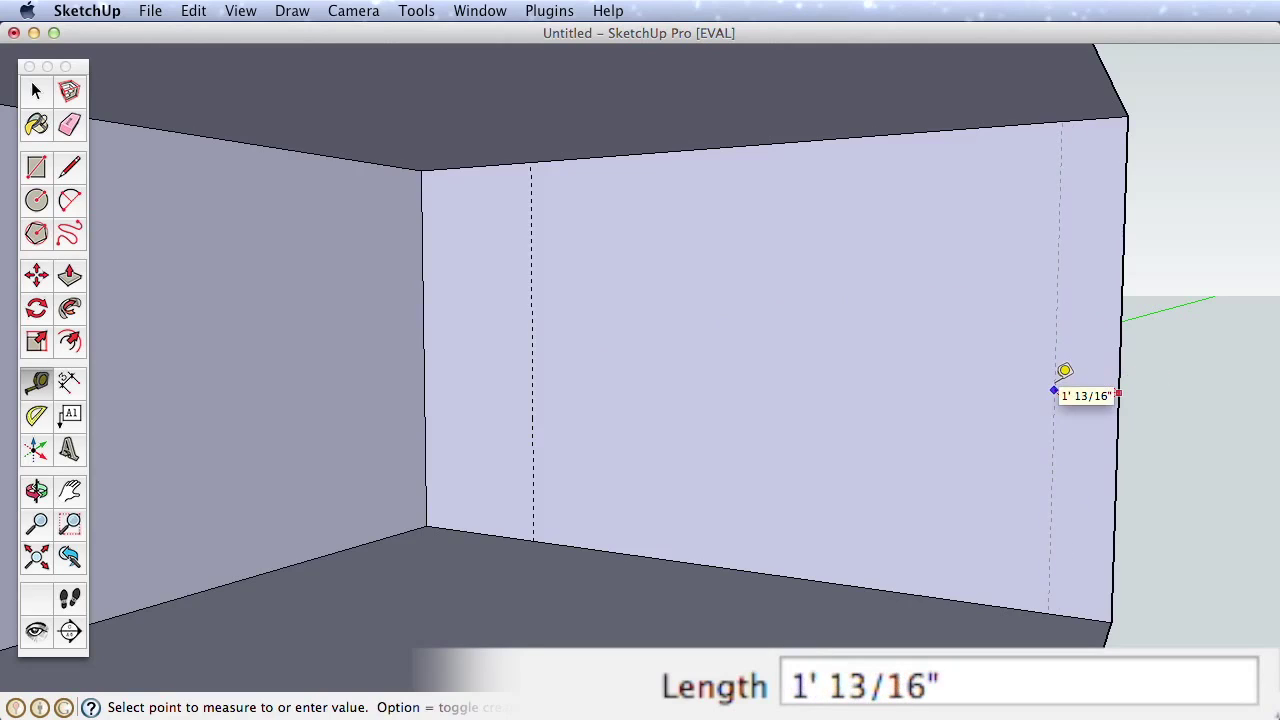
type("40")
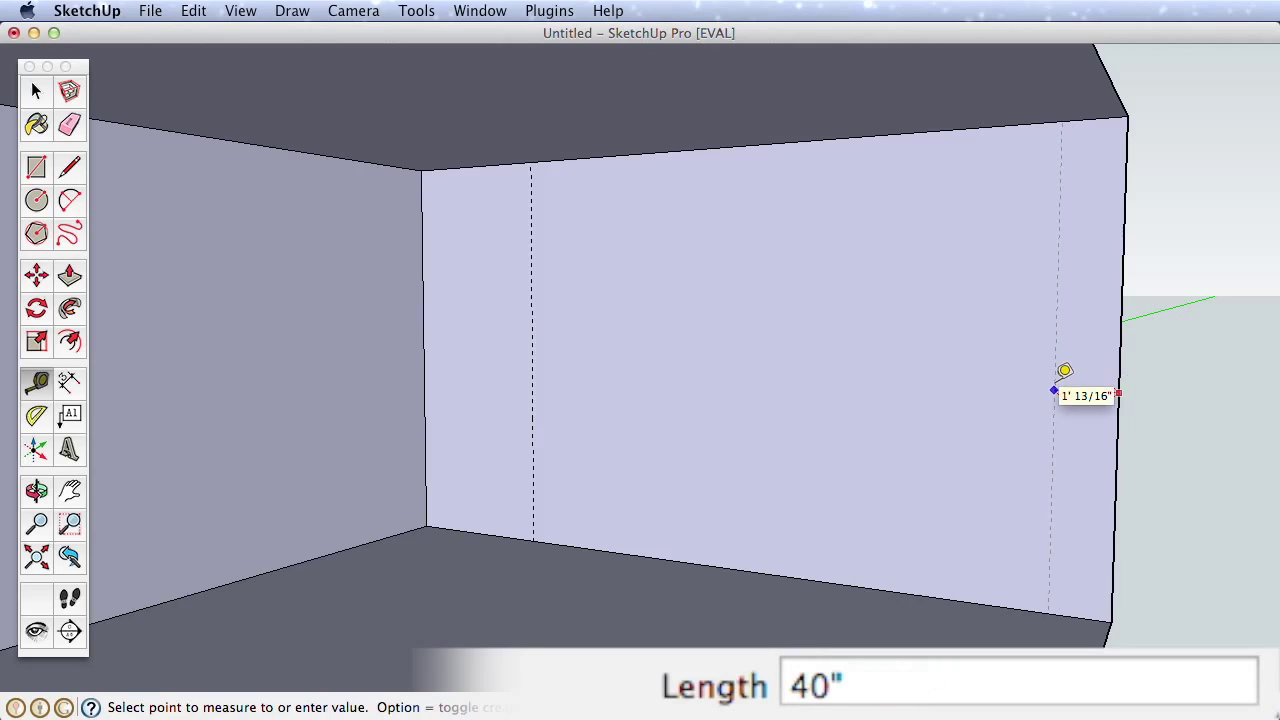
key("Return")
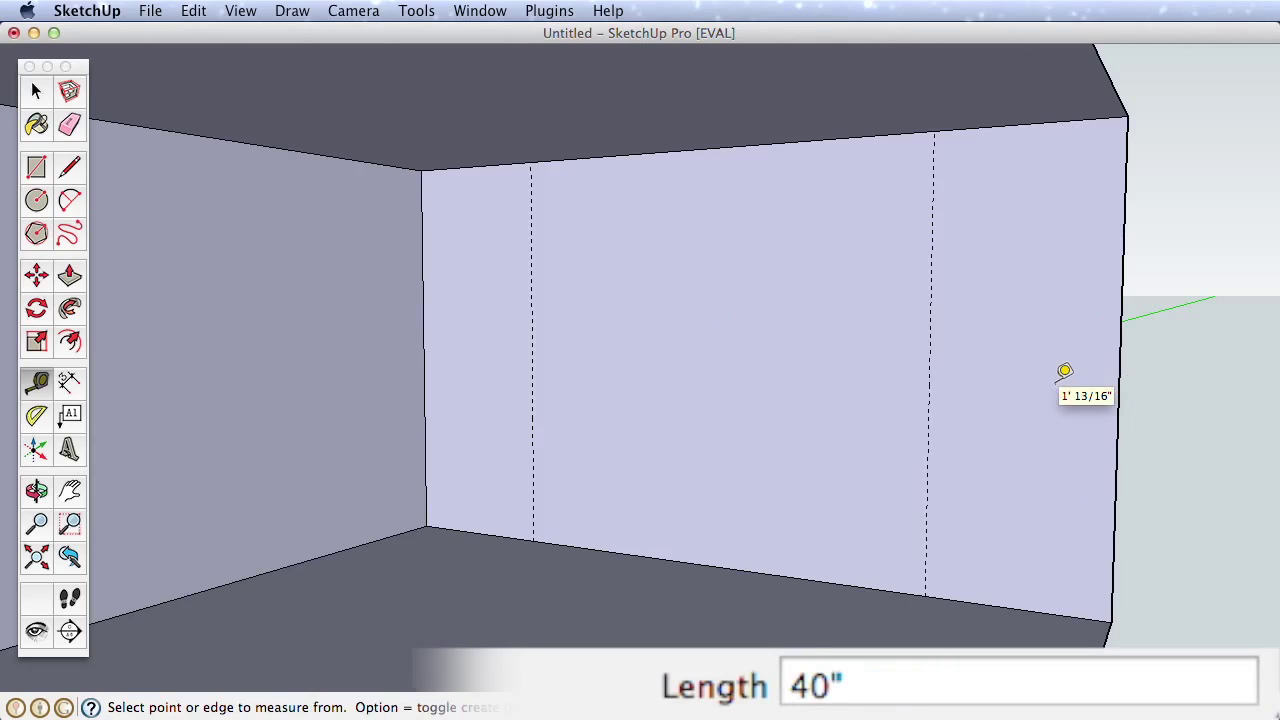
Add horizontal guides on the same wall, 24" above the floor edge and 18" below the ceiling edge
left_click(755, 570)
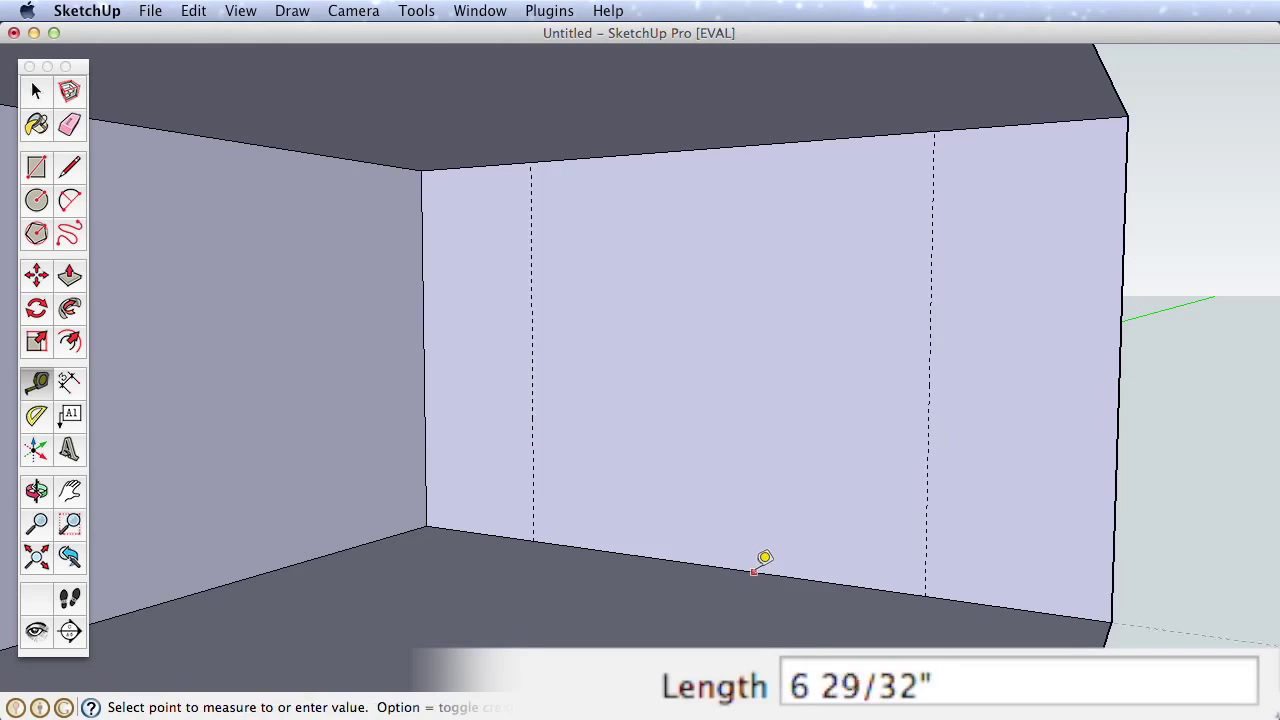
type("24")
key("Return")
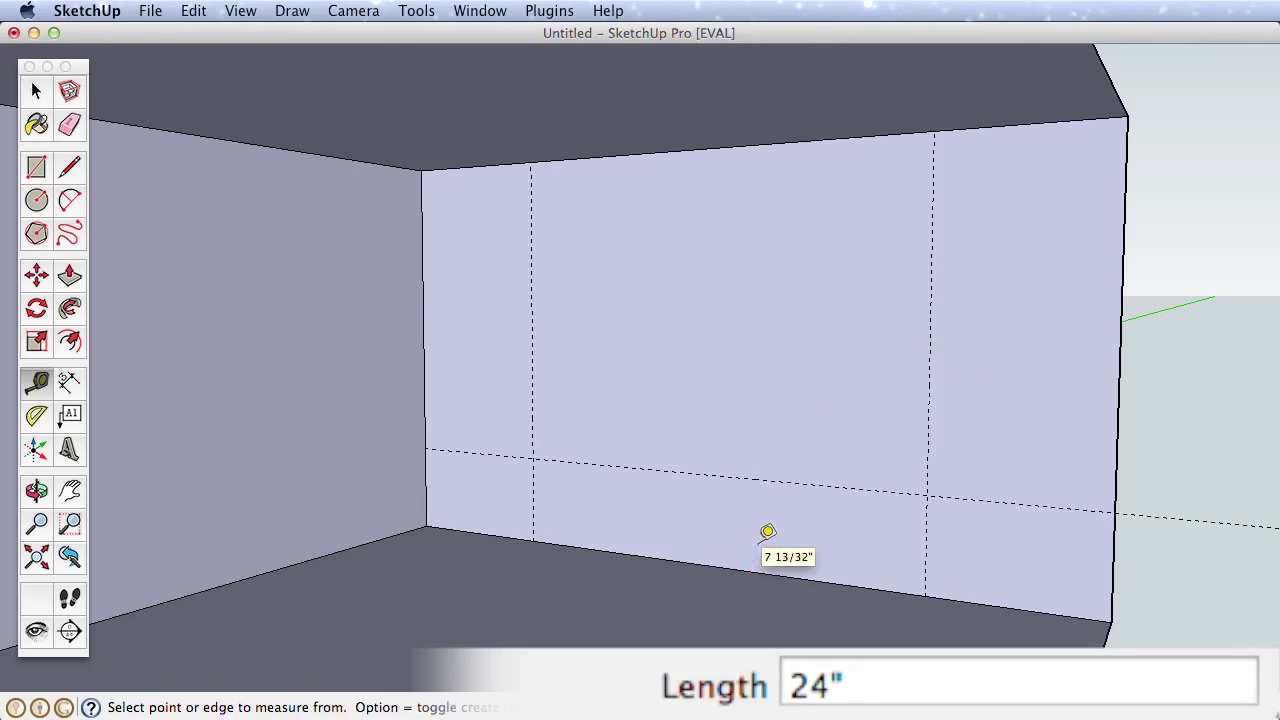
left_click(800, 140)
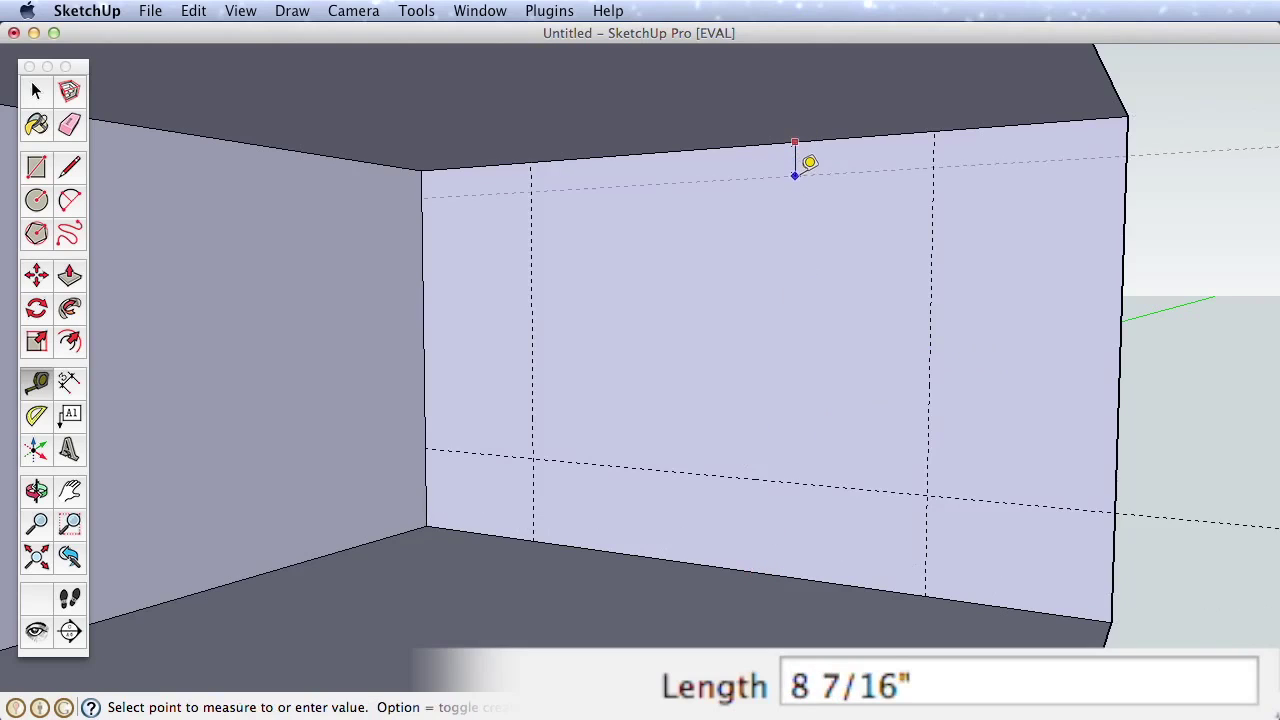
type("18")
key("Return")
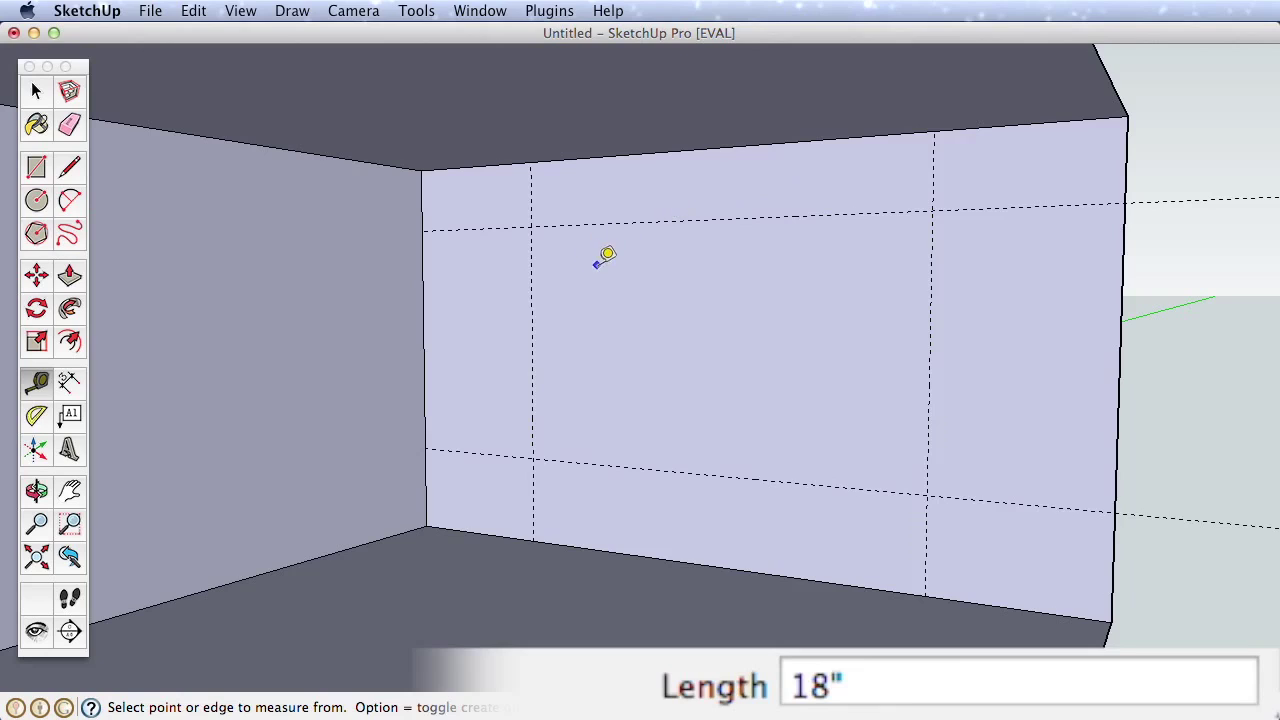
Draw three rectangles along the wall's guides: a full-height centre panel and one panel on each side between the horizontal guides
left_click(36, 167)
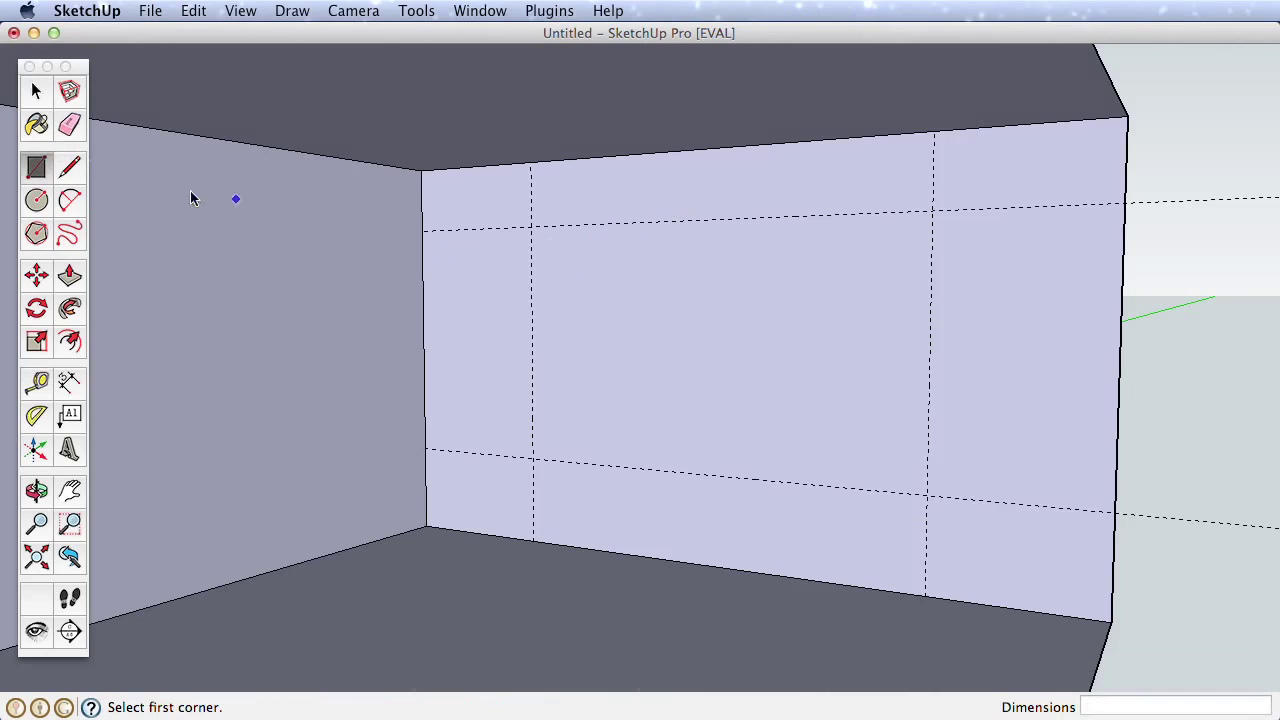
left_click(423, 229)
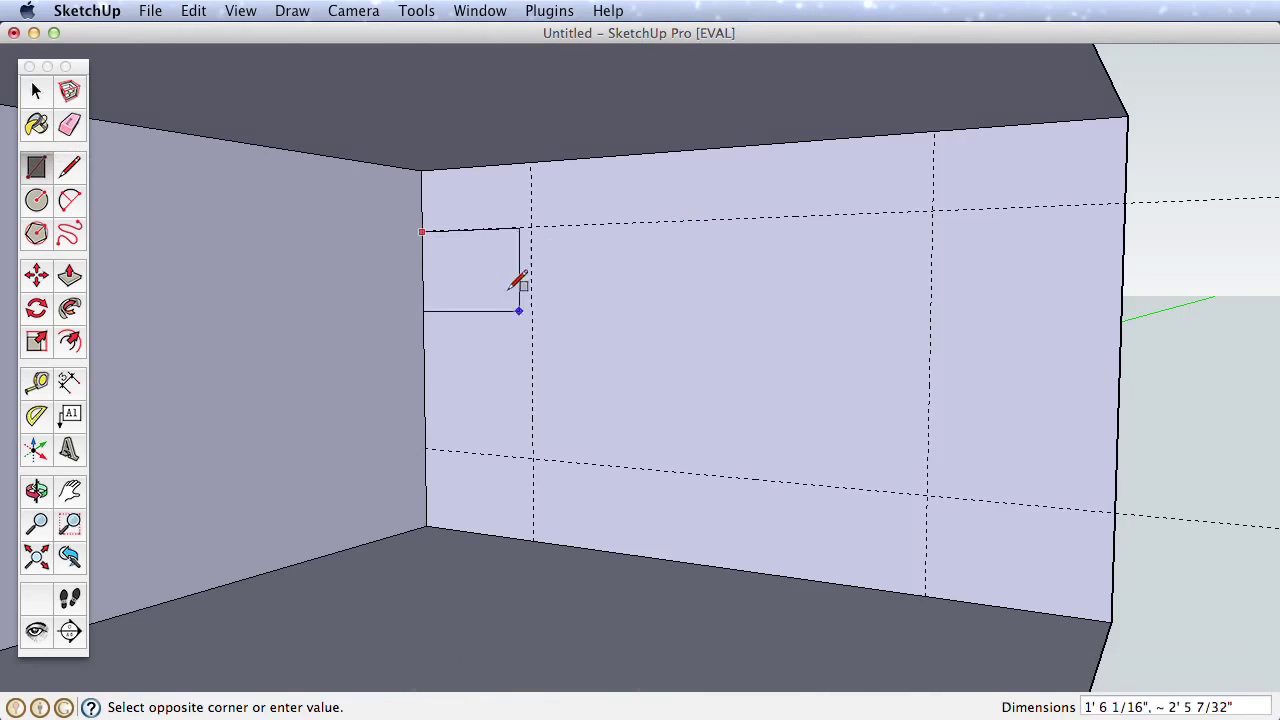
left_click(533, 457)
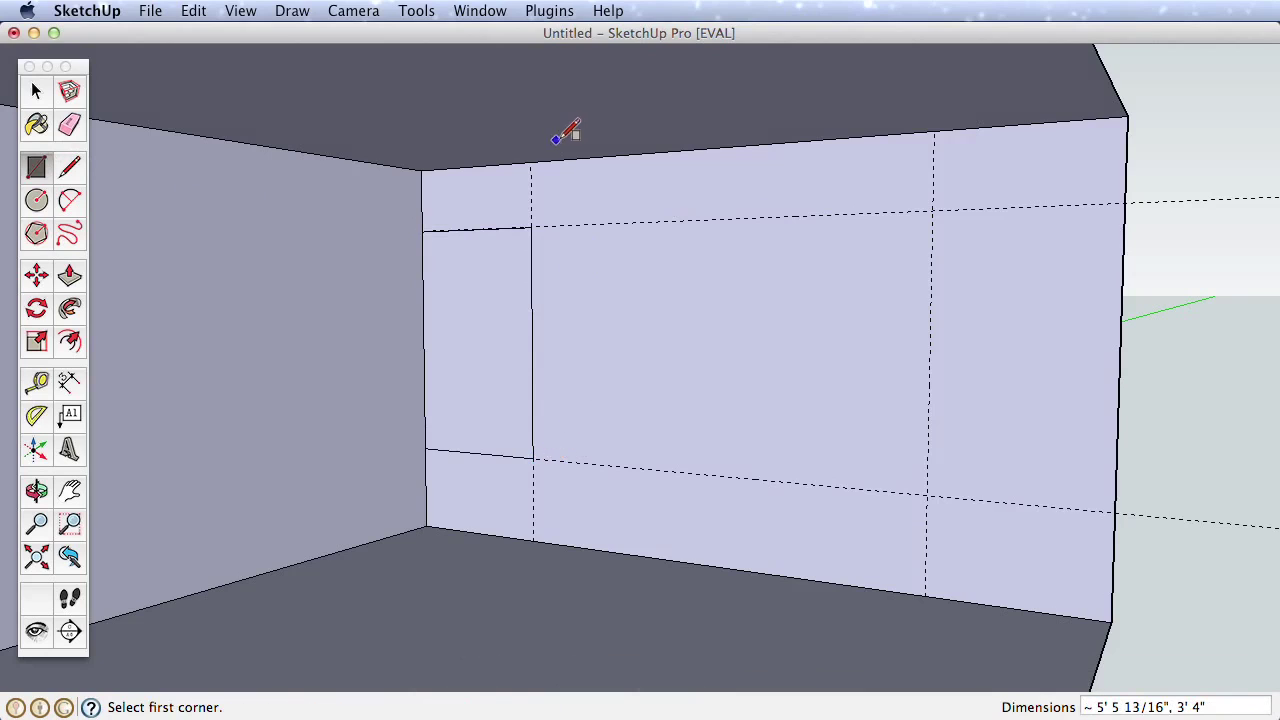
left_click(531, 160)
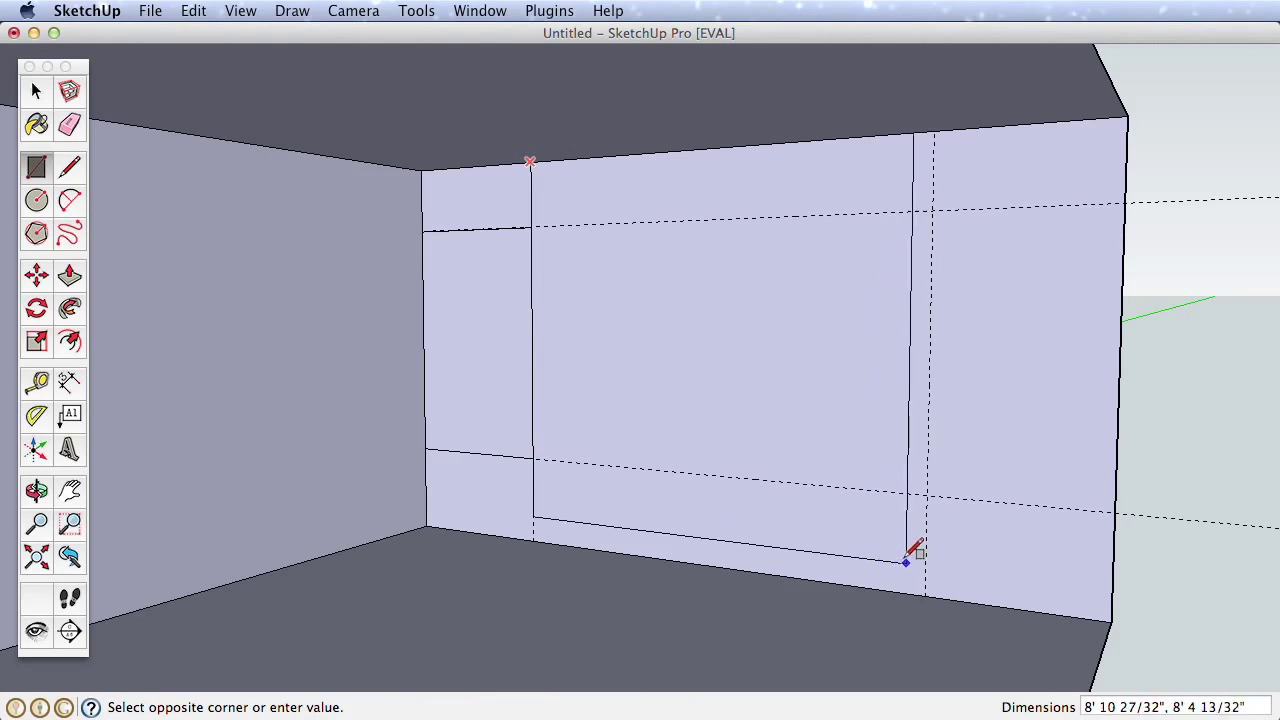
left_click(925, 592)
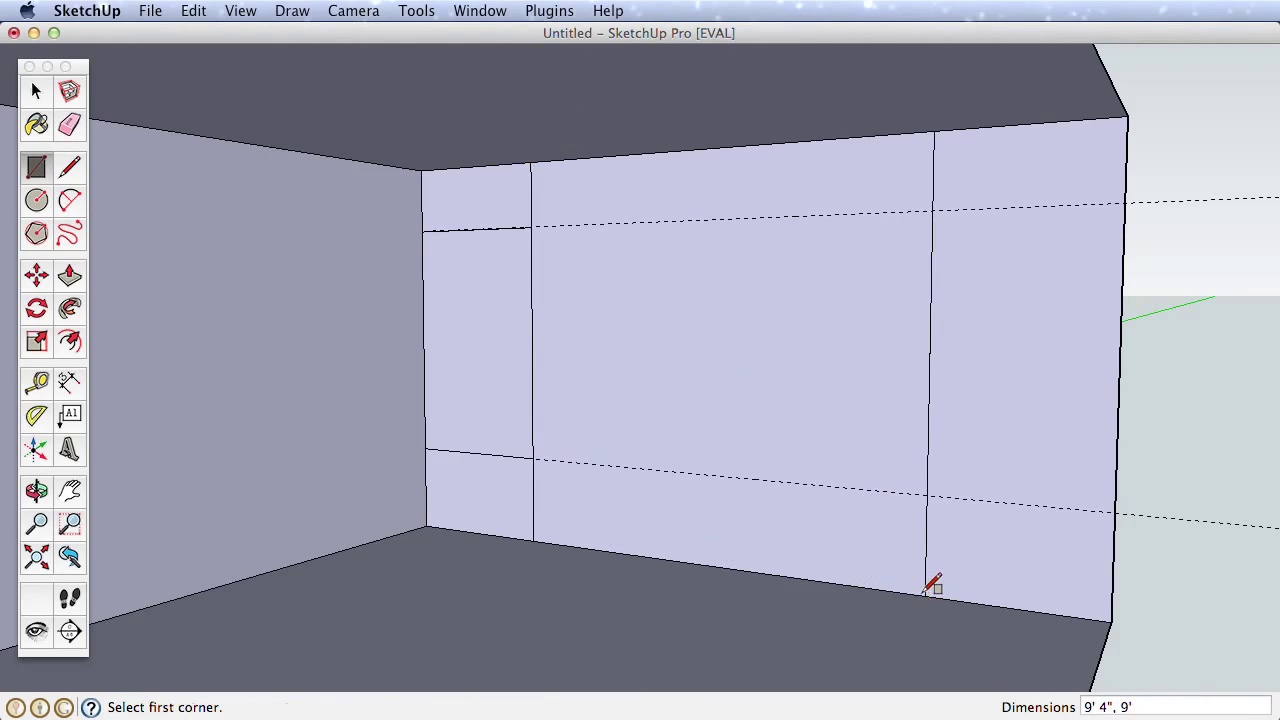
left_click(931, 209)
left_click(1115, 511)
Erase the upper horizontal guide and delete all remaining guides from the model
left_click(68, 125)
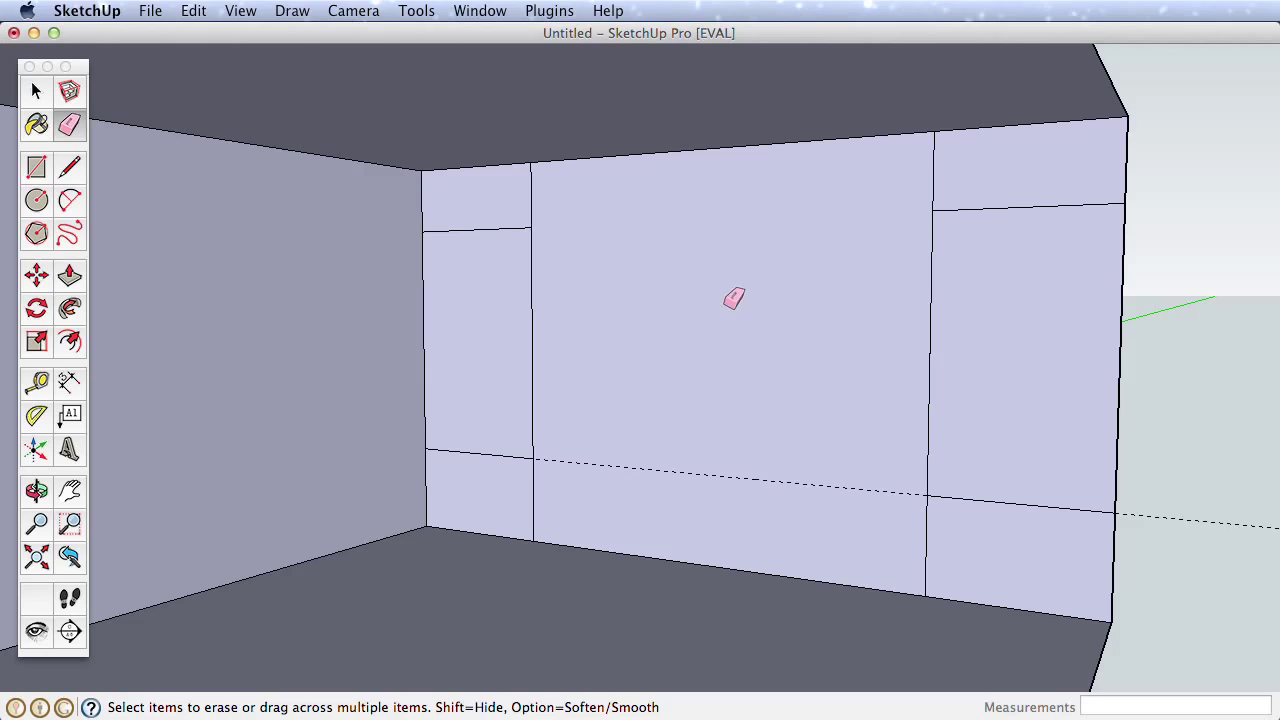
scroll(906, 419, "down", 5)
mouse_move(906, 419)
middle_mouse_down()
mouse_move(769, 494)
mouse_move(647, 431)
mouse_move(686, 423)
middle_mouse_up()
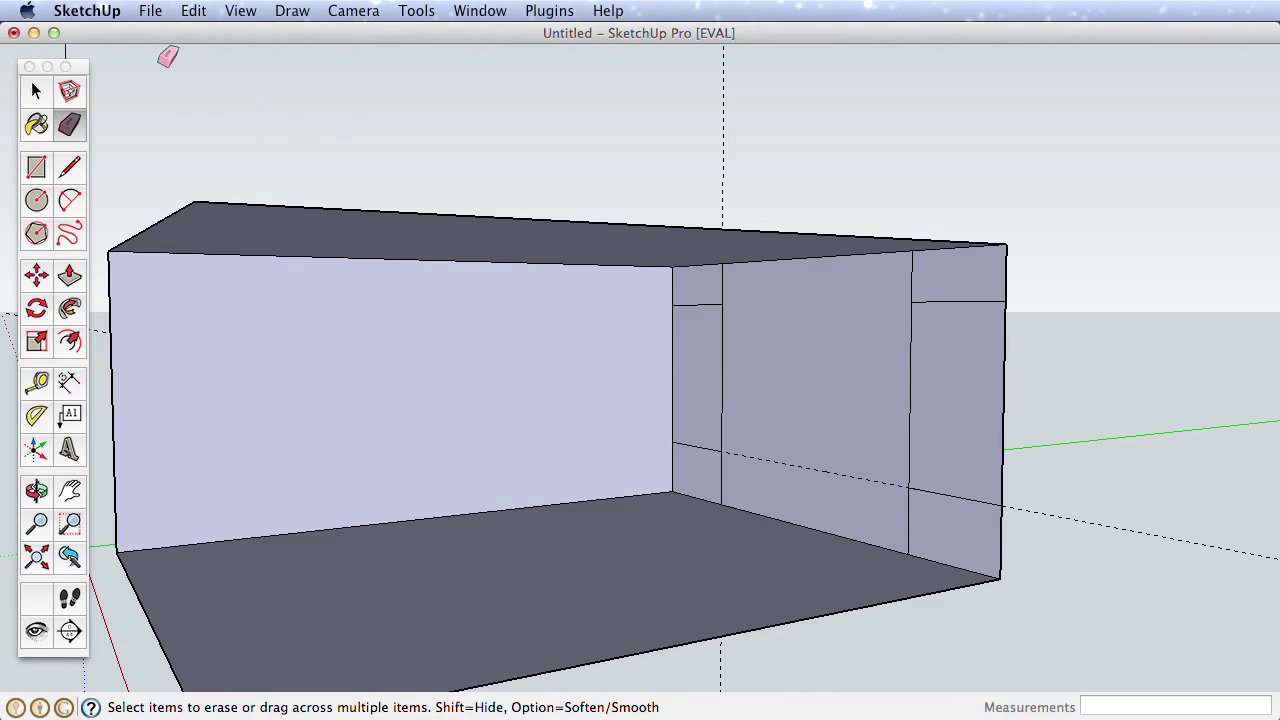
left_click(185, 16)
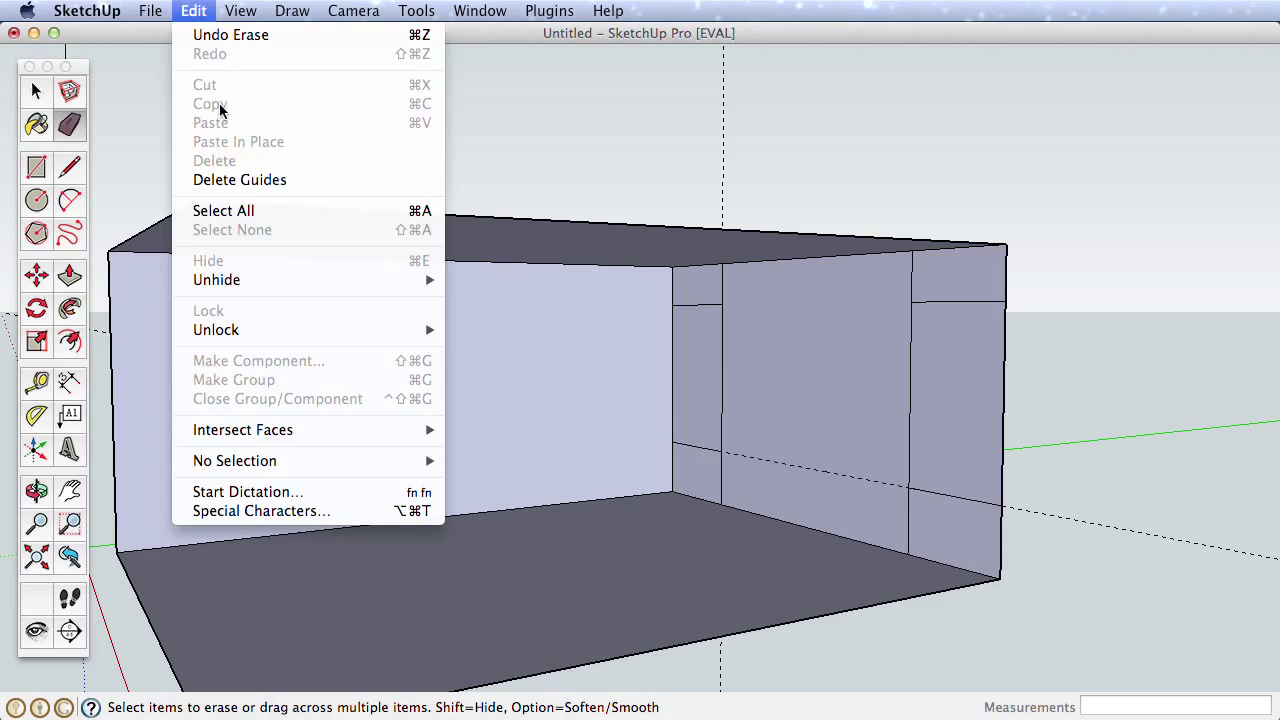
left_click(282, 180)
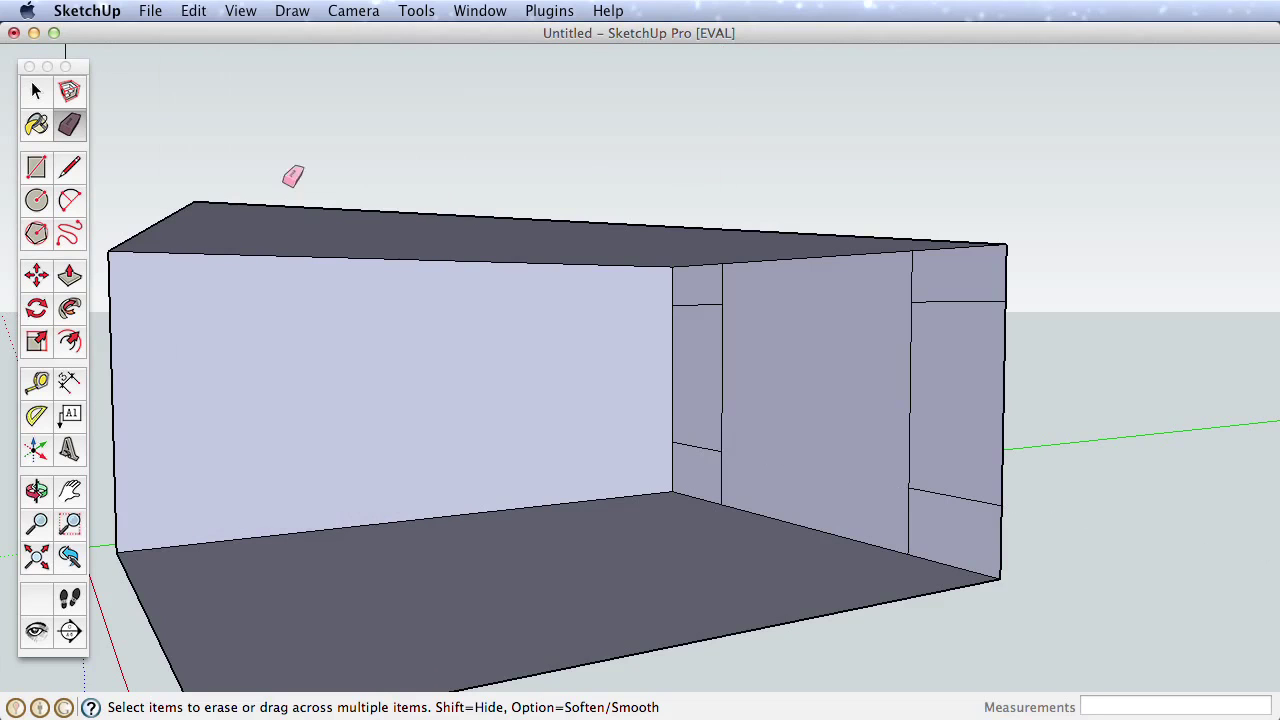
Push/Pull the wall's full-height centre panel 24" out into the room
mouse_move(556, 320)
middle_mouse_down()
mouse_move(733, 418)
mouse_move(923, 420)
middle_mouse_up()
scroll(903, 430, "up", 4)
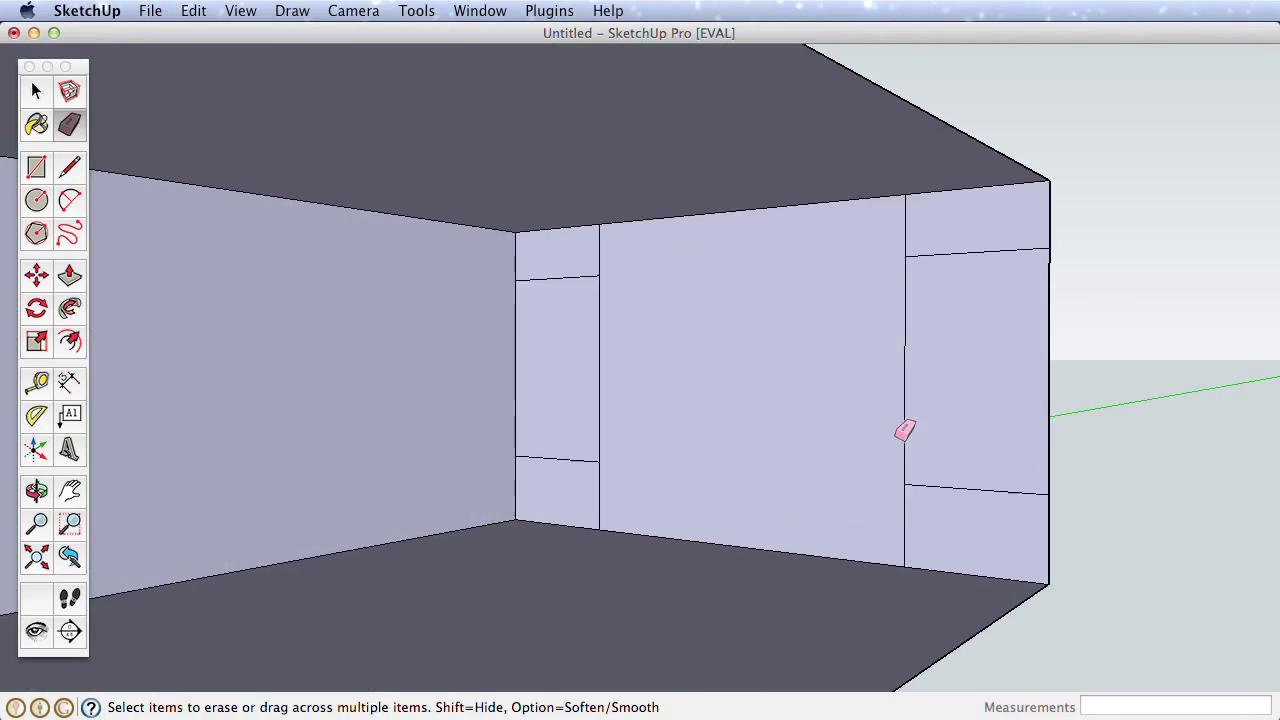
left_click(69, 276)
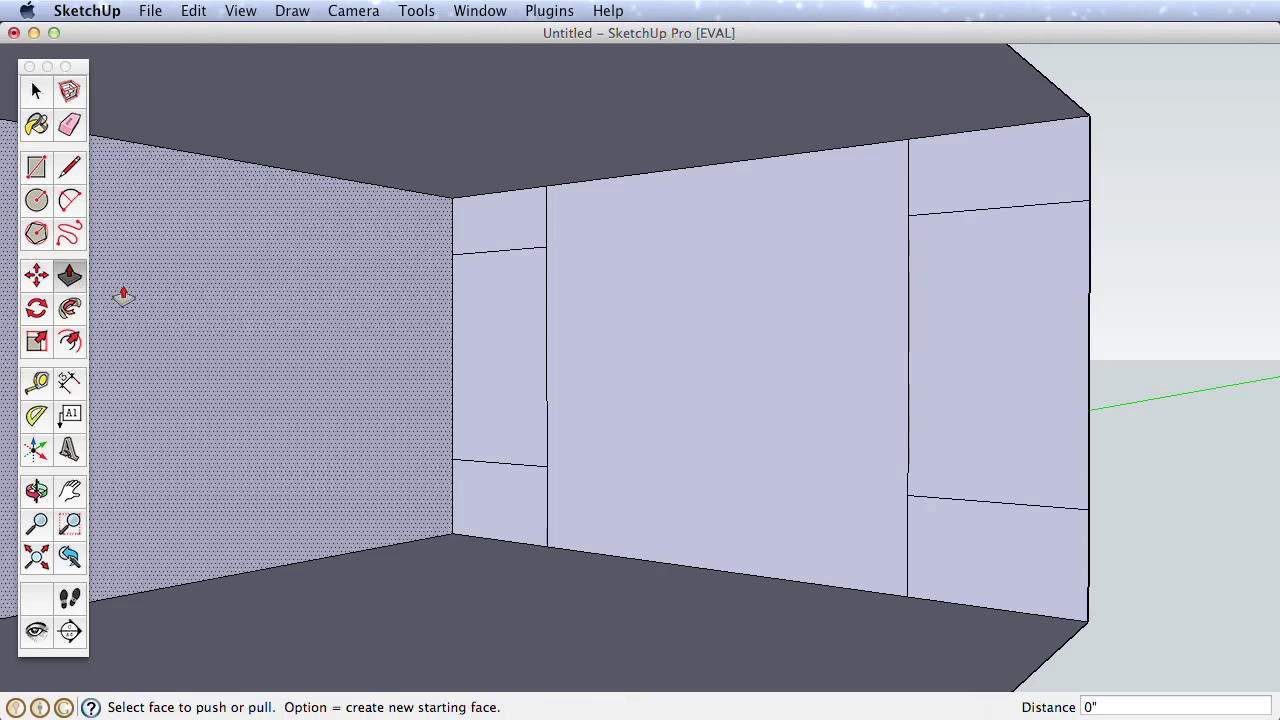
left_click_drag(636, 472, 611, 477)
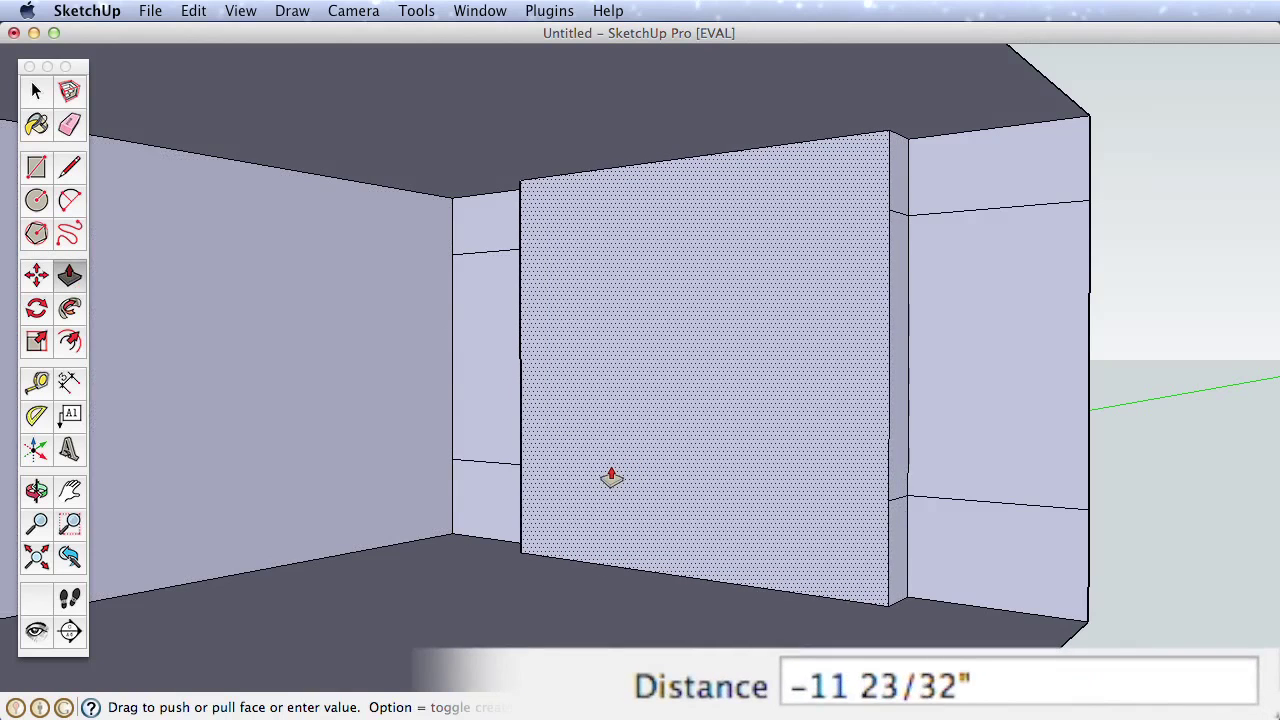
type("24")
key("Return")
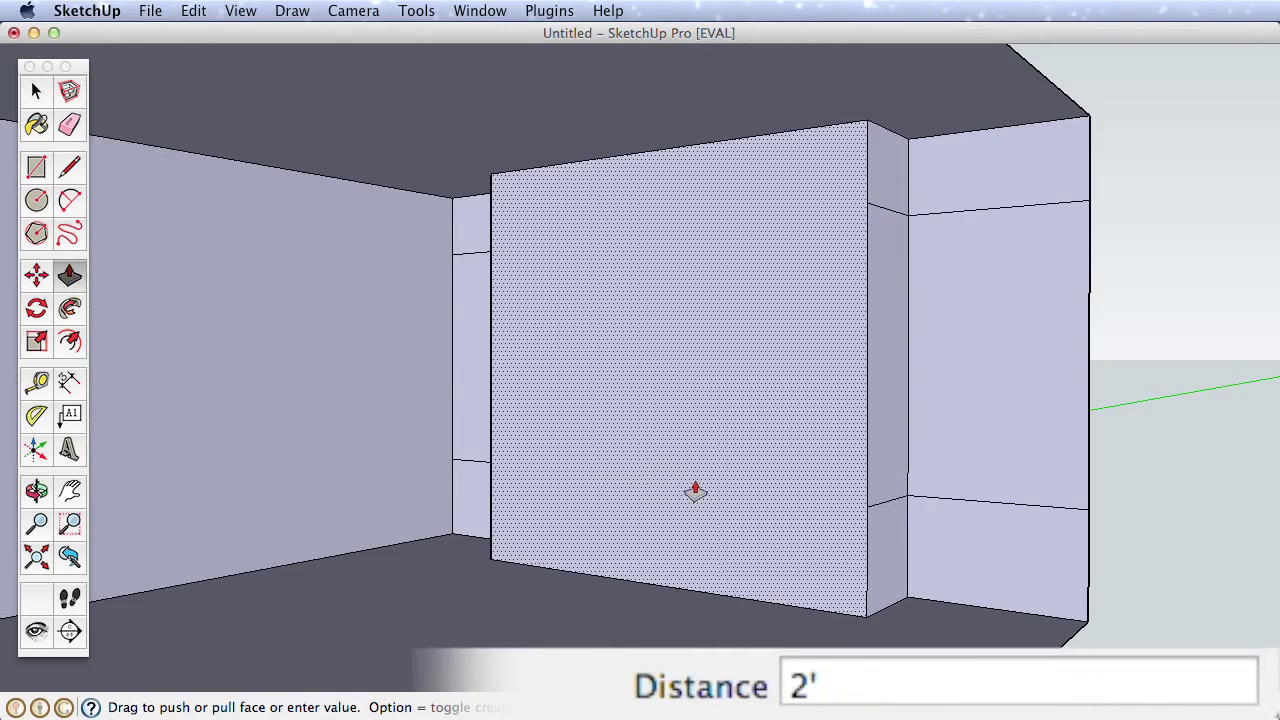
Push/Pull the two lower side panels 1' 6" out from the wall, one on each side of the centre section
left_click_drag(951, 553, 988, 592)
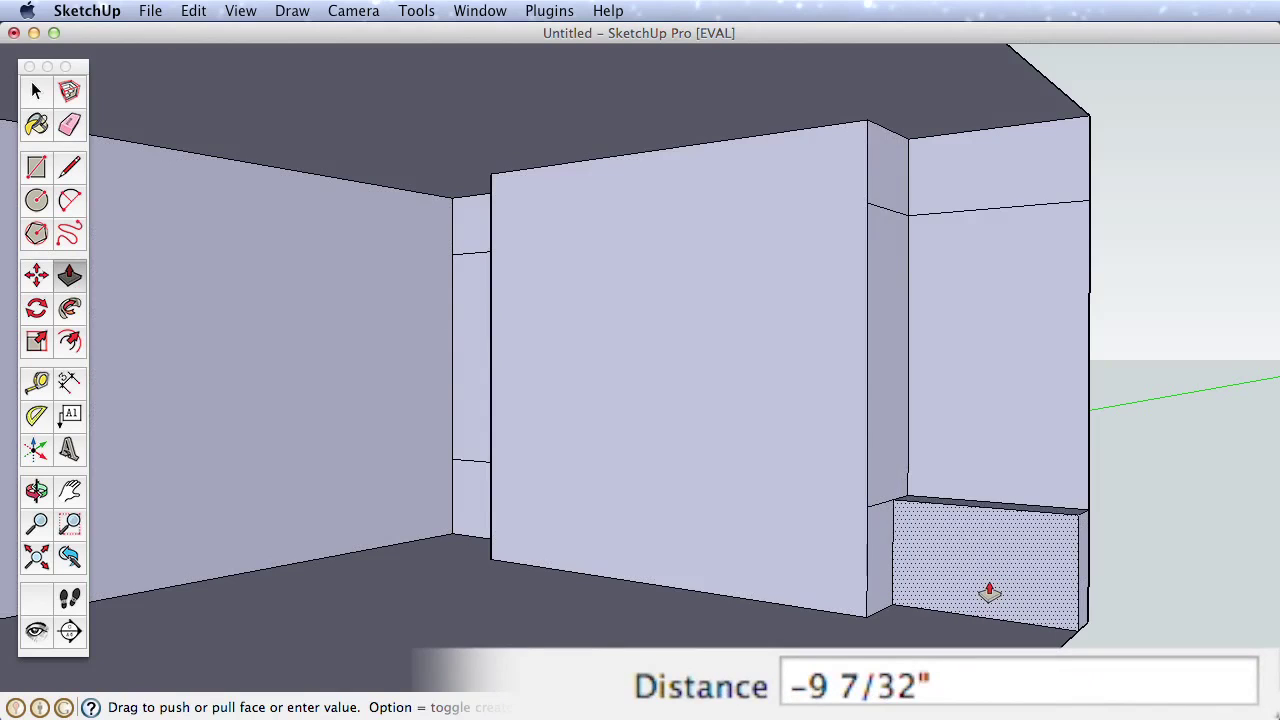
type("1' 6")
key("Return")
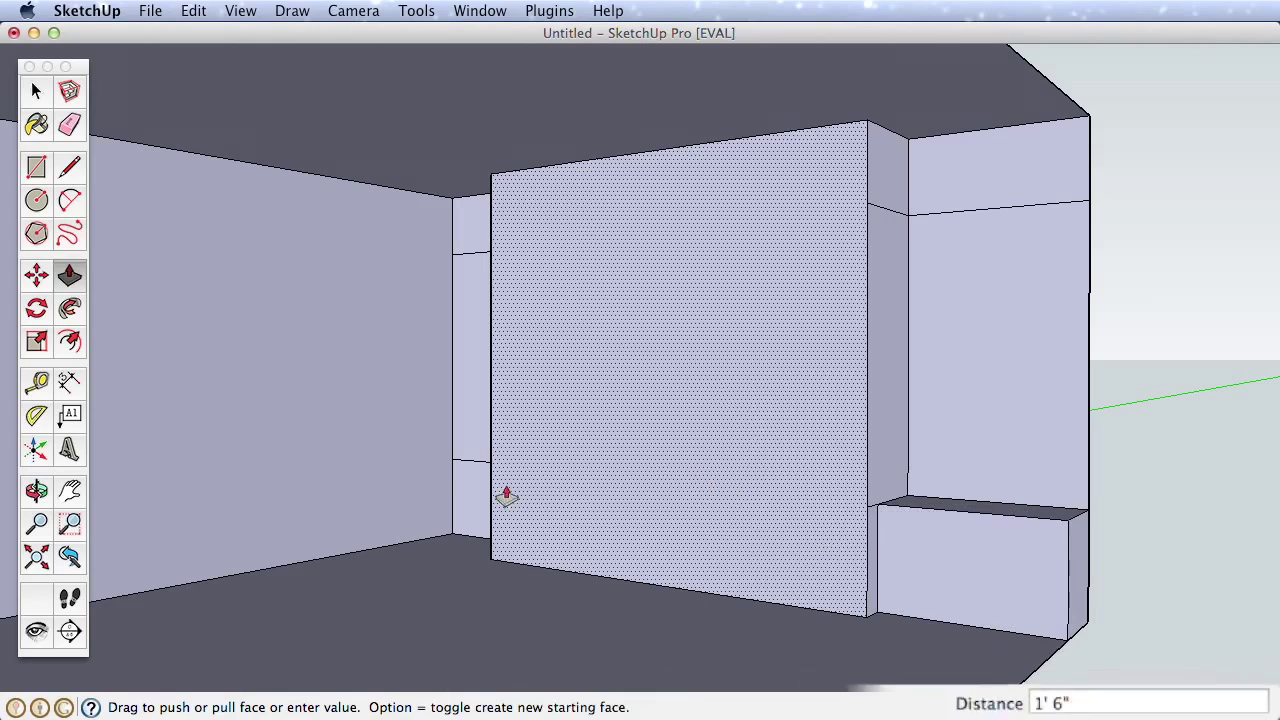
middle_click_drag(488, 502, 546, 482)
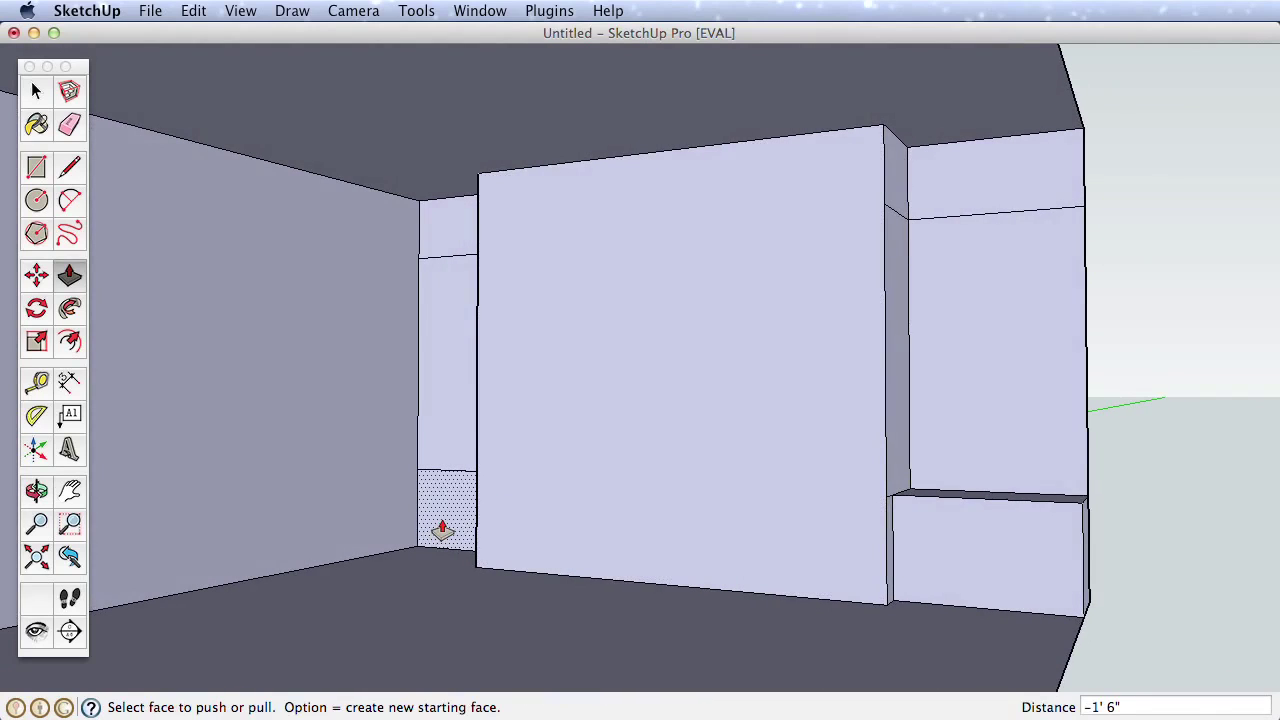
left_click(442, 530)
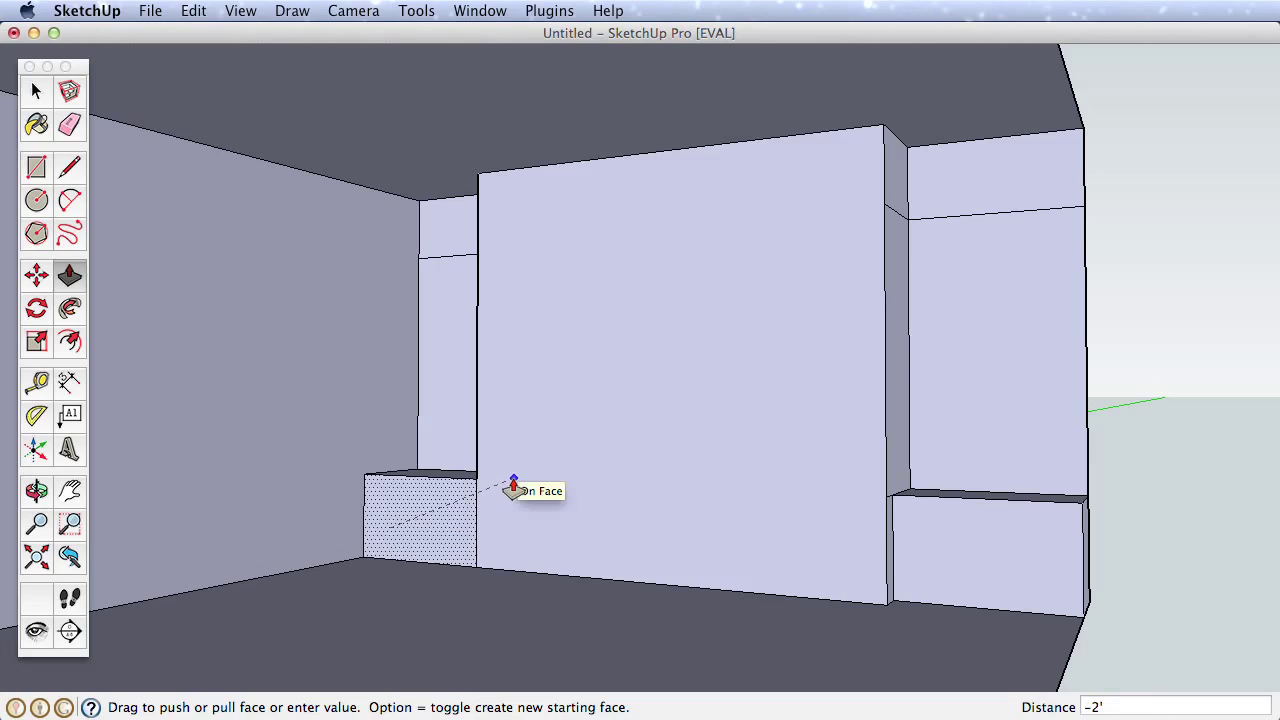
left_click(674, 474)
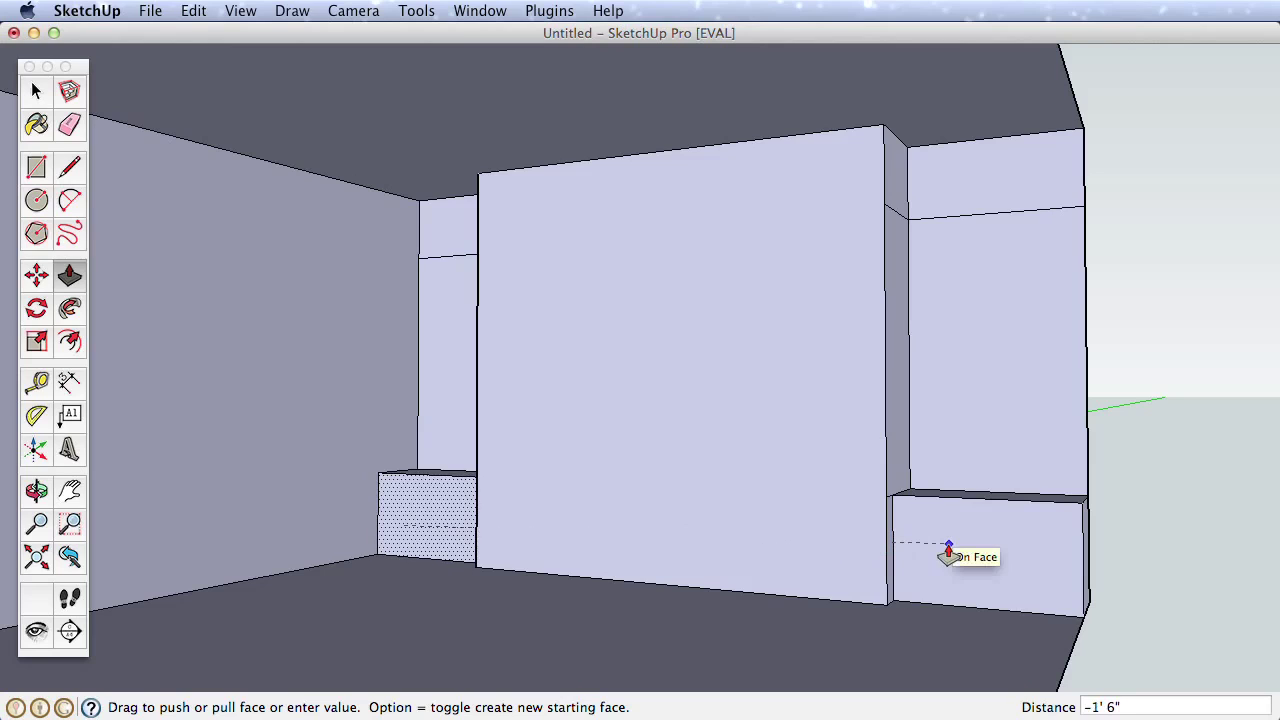
left_click(948, 555)
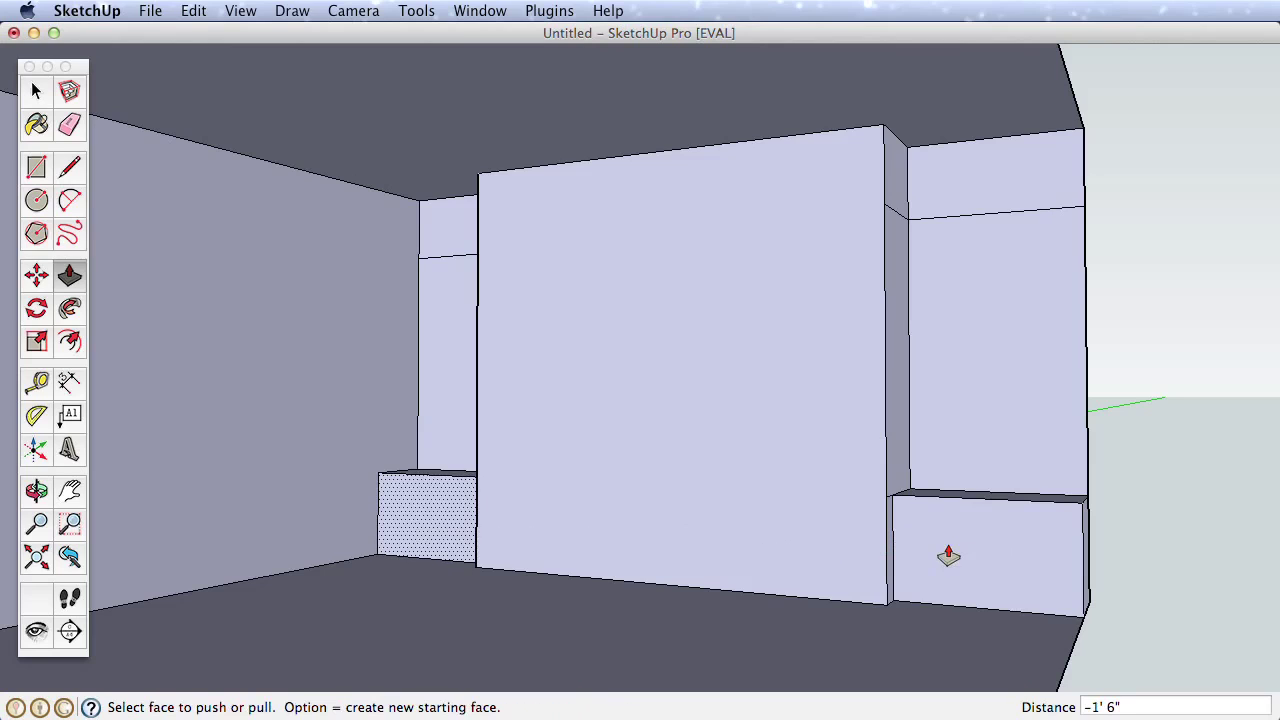
Push/Pull the two upper side panels 12" out from the wall, matching the second panel to the first
left_click(972, 208)
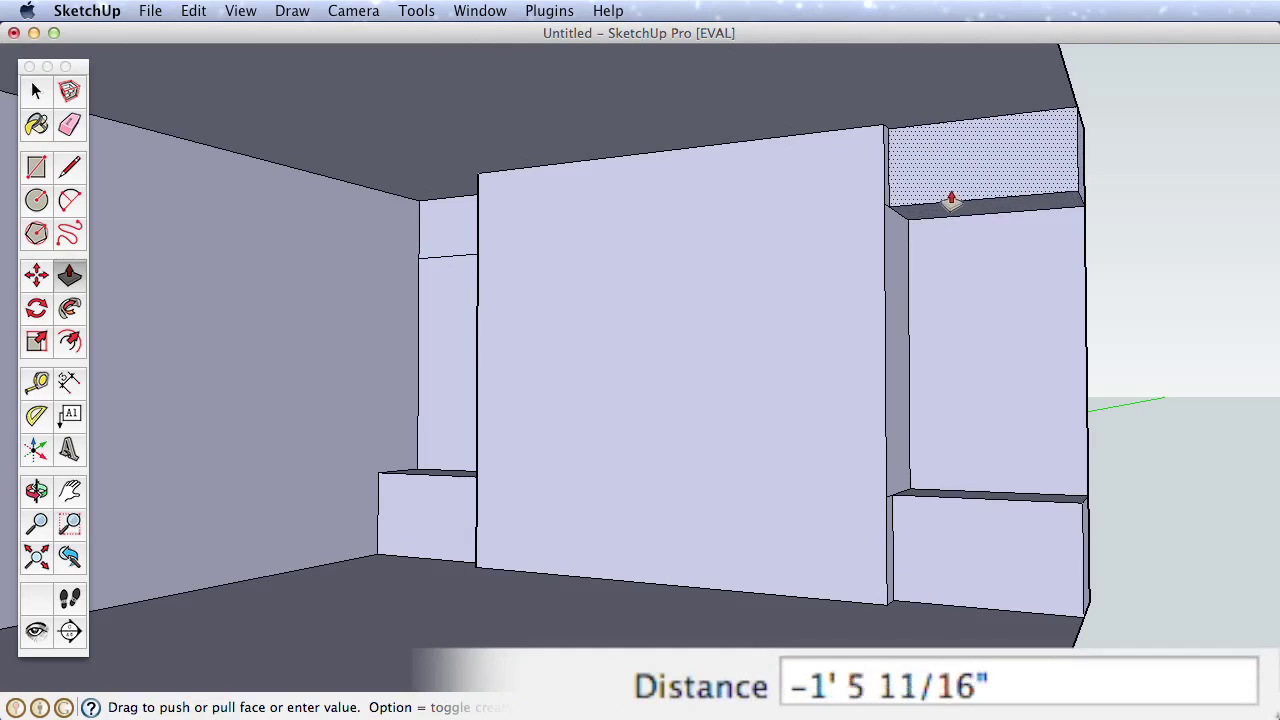
type("12")
key("Return")
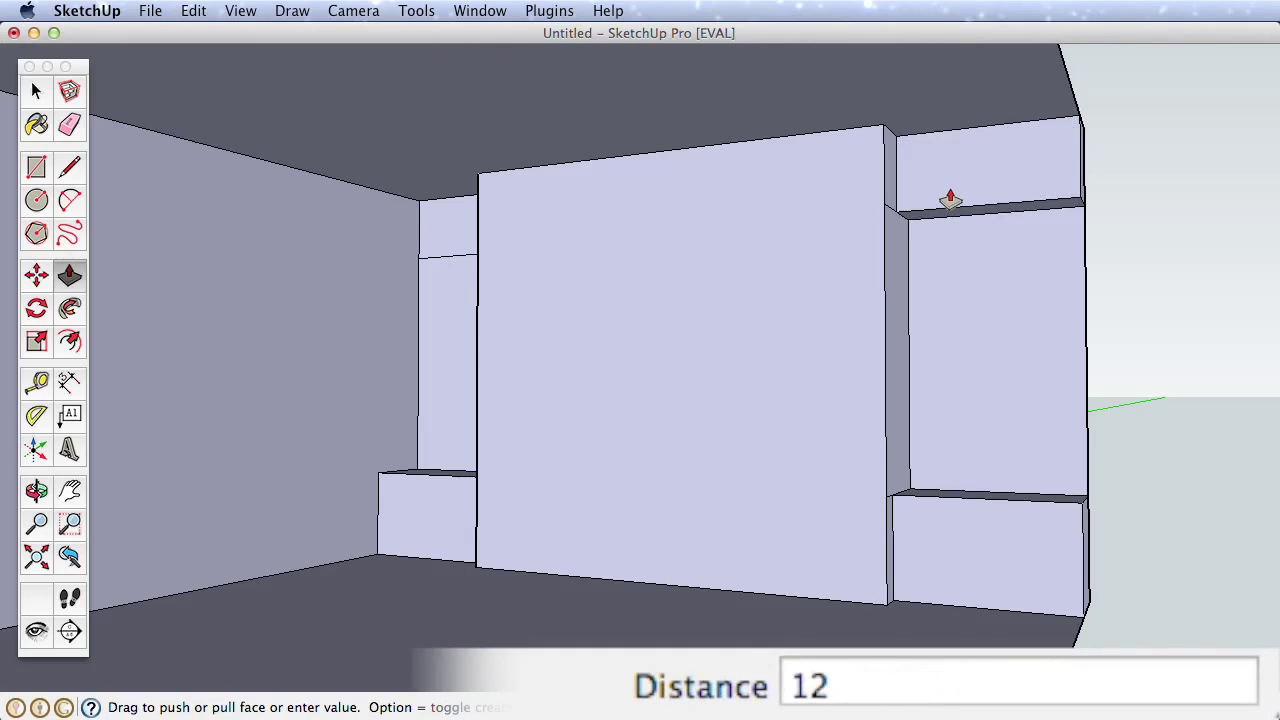
left_click(476, 247)
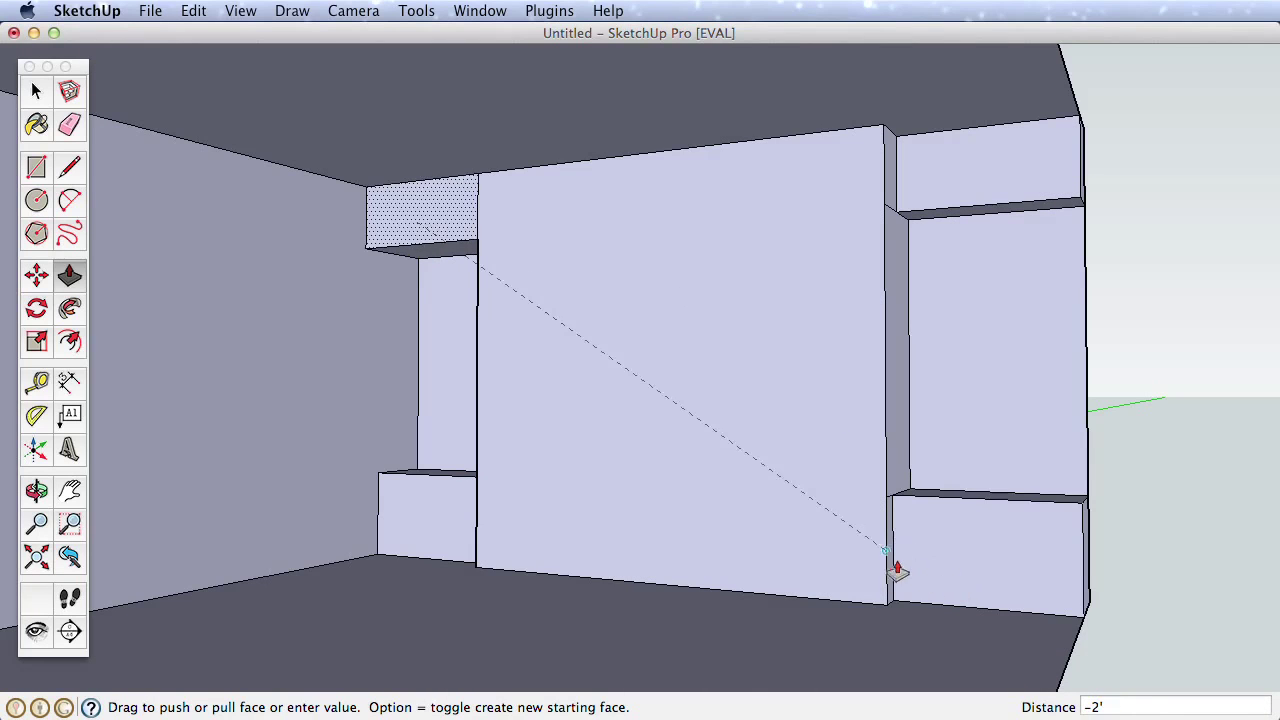
left_click(937, 180)
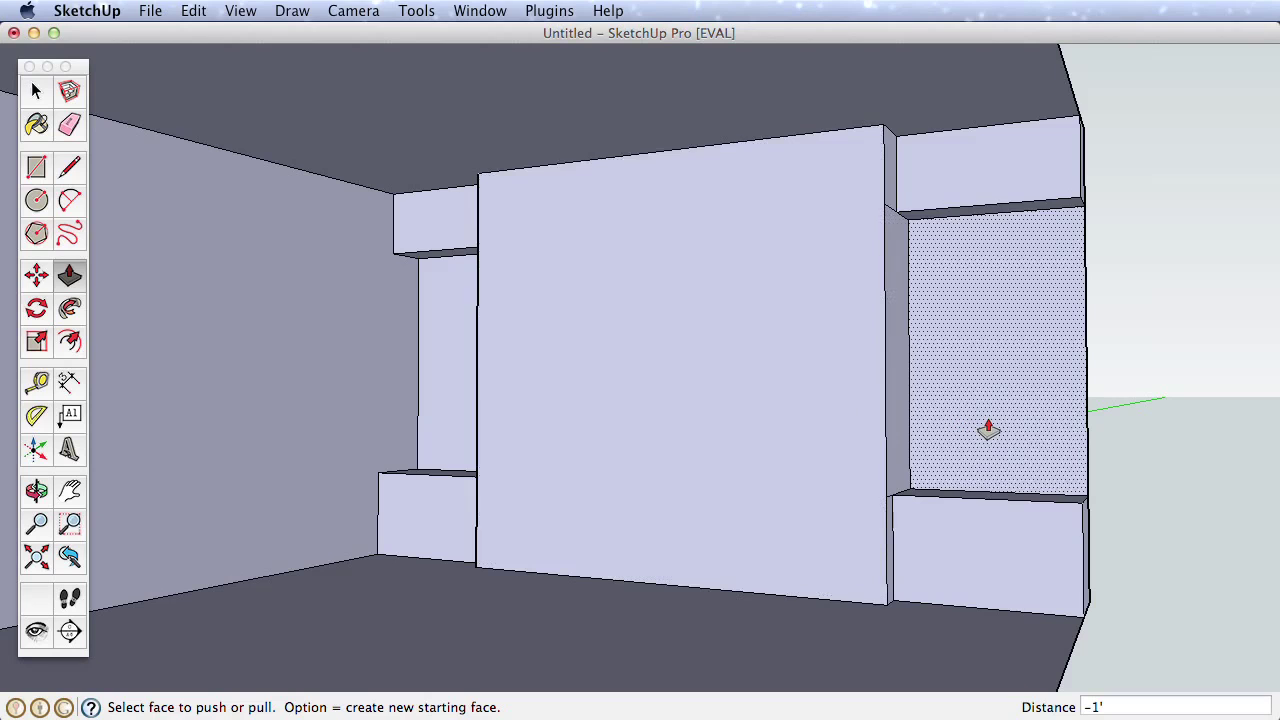
Erase the leftover horizontal edges on the exposed side face of the projecting centre section
key("o")
left_click_drag(986, 426, 826, 414)
key("p")
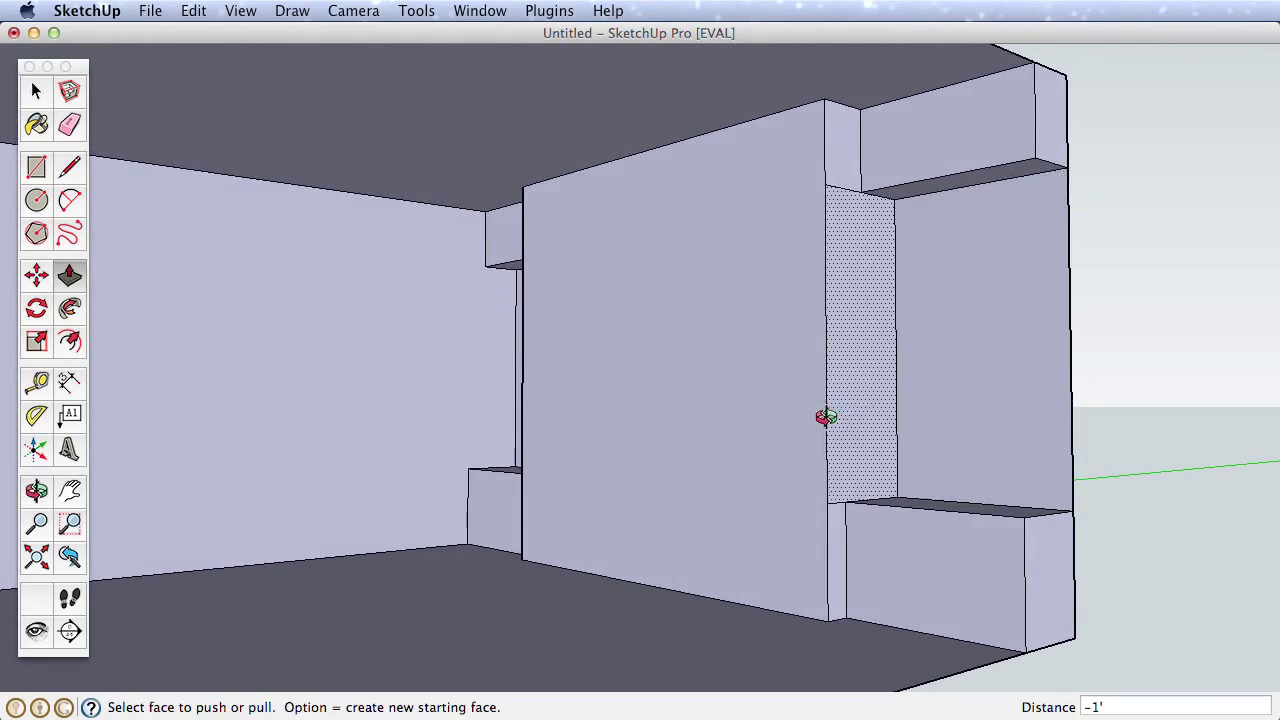
scroll(863, 409, "up", 2)
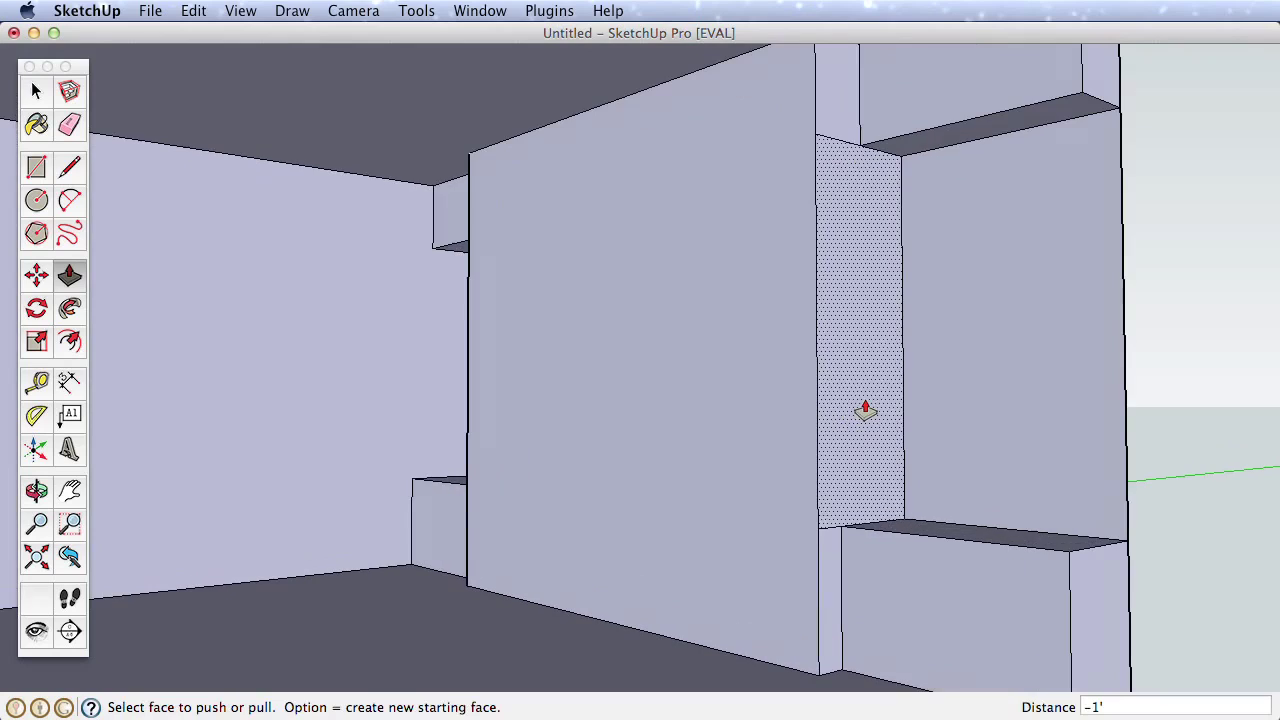
left_click(69, 124)
left_click(847, 139)
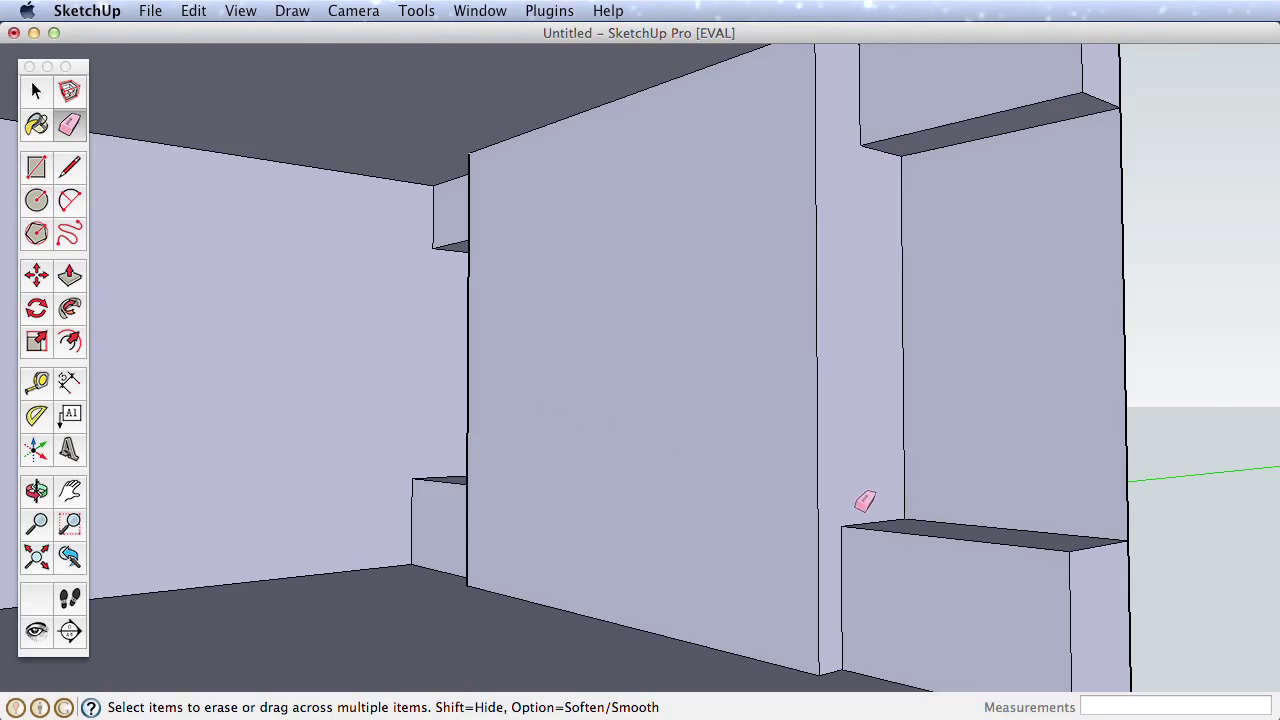
Examine the recess and panel edges on the far side of the centre section up close
scroll(843, 527, "up", 4)
scroll(842, 527, "down", 2)
mouse_move(479, 489)
middle_mouse_down()
mouse_move(689, 489)
mouse_move(963, 517)
mouse_move(544, 490)
middle_mouse_up()
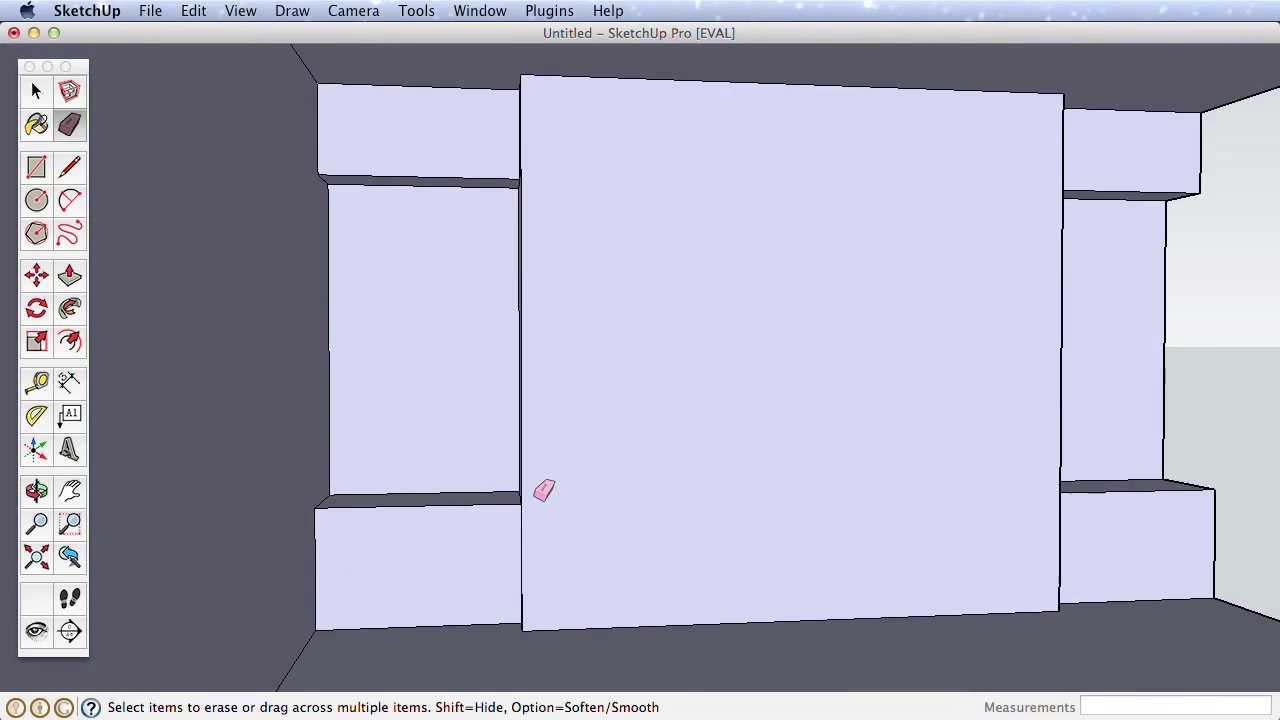
scroll(334, 503, "up", 4)
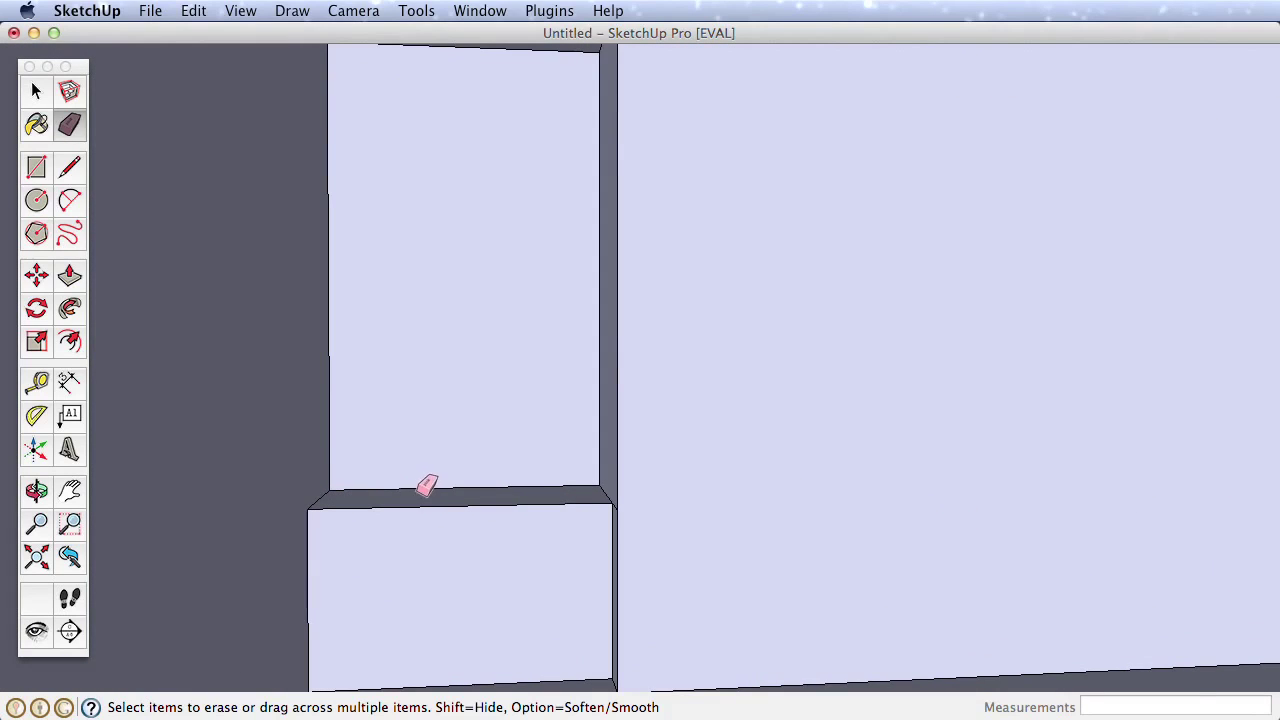
scroll(427, 486, "up", 1)
scroll(443, 494, "up", 1)
mouse_move(443, 494)
middle_mouse_down()
mouse_move(446, 505)
mouse_move(567, 511)
mouse_move(323, 500)
middle_mouse_up()
scroll(429, 409, "down", 3)
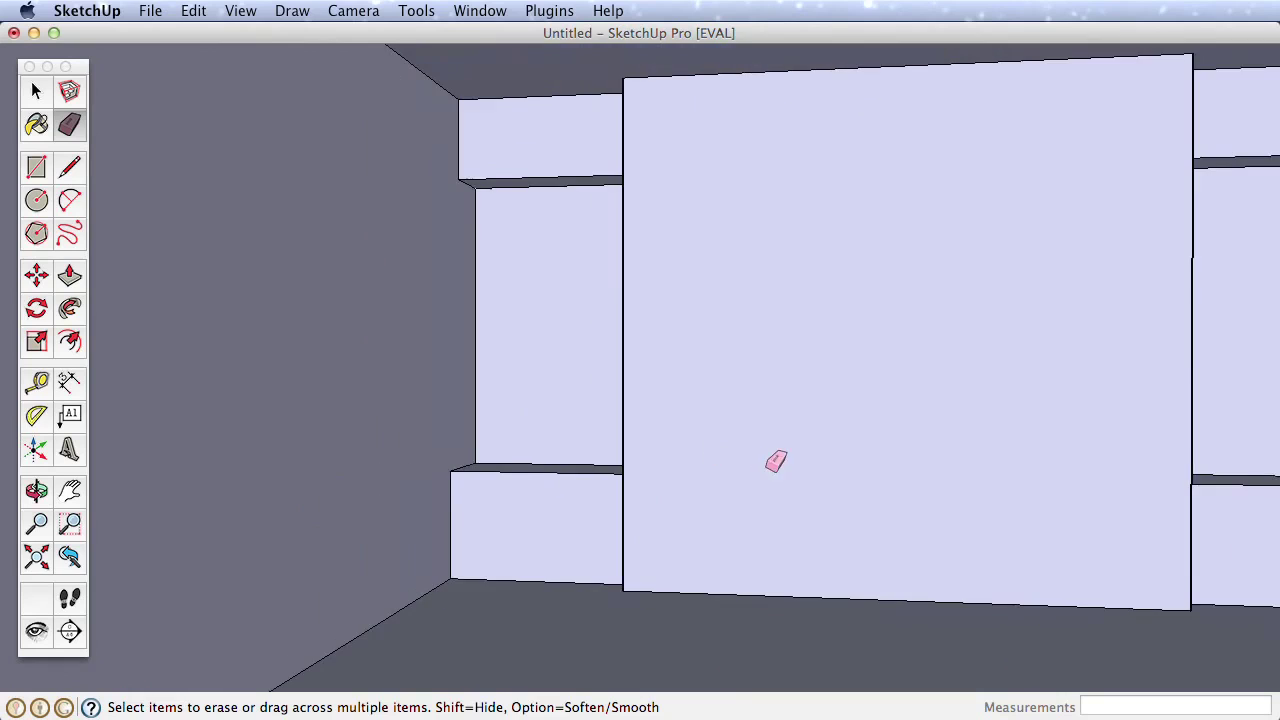
scroll(832, 462, "down", 3)
middle_click_drag(894, 471, 729, 449)
scroll(728, 452, "down", 4)
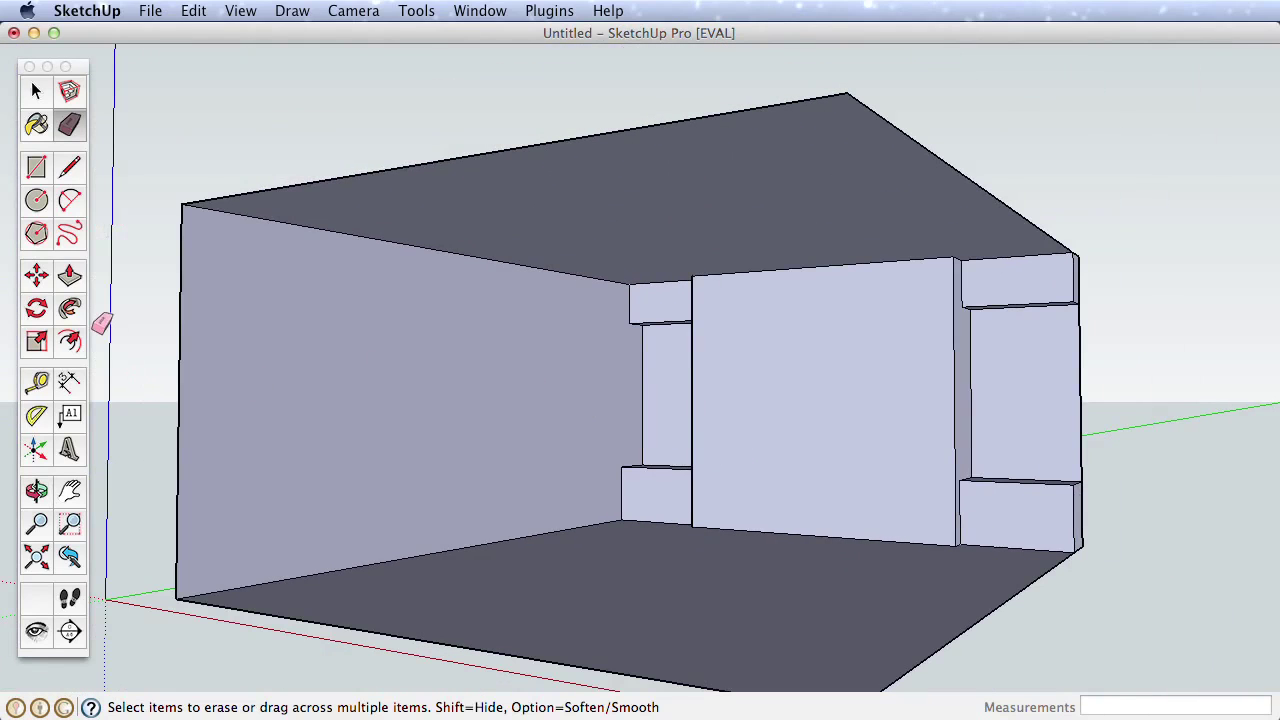
Widen the camera's field of view to 50 degrees and frame the room again
left_click(36, 526)
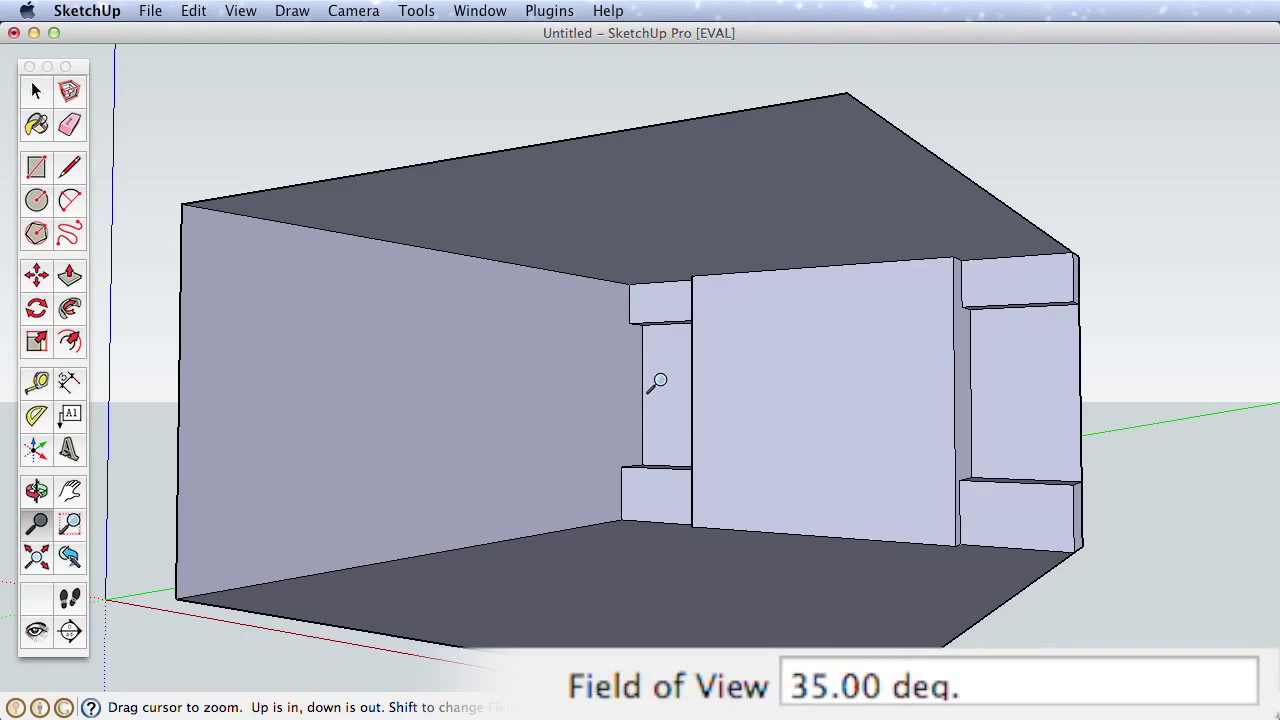
type("50")
key("Return")
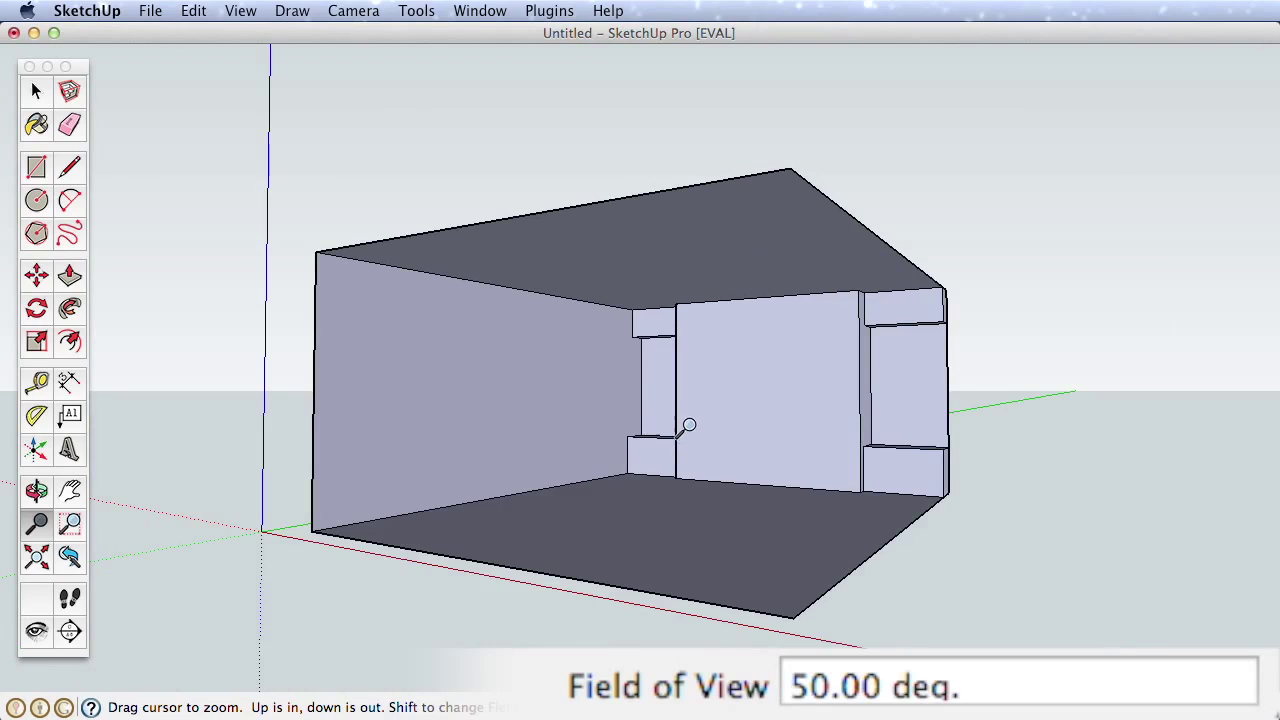
mouse_move(689, 425)
left_mouse_down()
mouse_move(689, 377)
mouse_move(623, 366)
left_mouse_up()
Erase the leftover edges on the far side face of the centre section, beside the recess
left_click(70, 124)
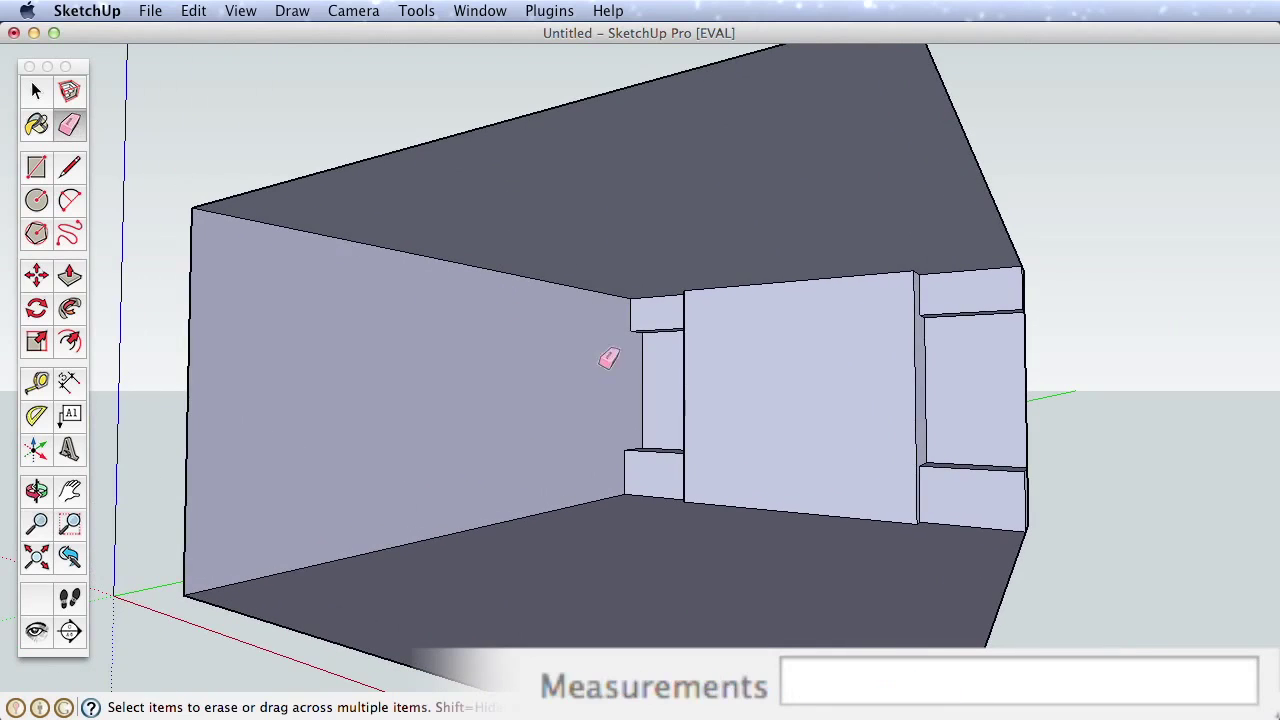
scroll(683, 423, "up", 10)
mouse_move(689, 481)
middle_mouse_down()
mouse_move(711, 503)
mouse_move(1017, 523)
mouse_move(956, 517)
middle_mouse_up()
scroll(763, 471, "up", 5)
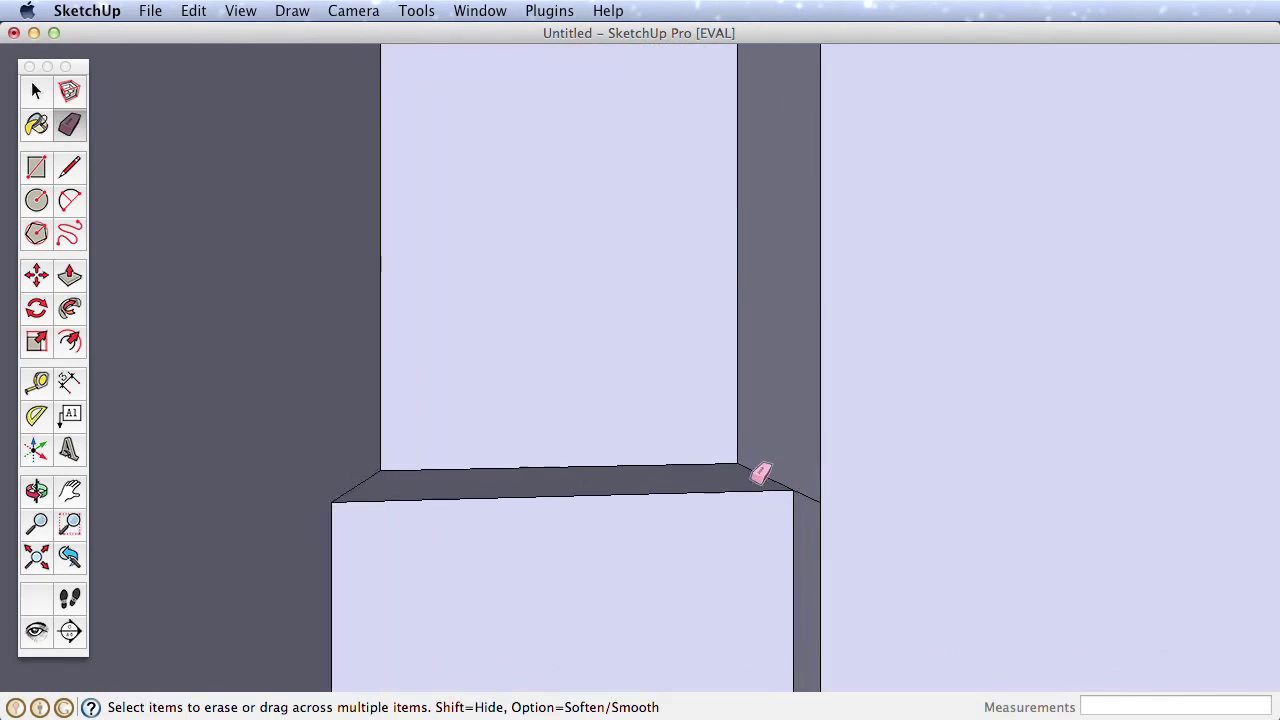
mouse_move(838, 131)
middle_mouse_down()
mouse_move(829, 434)
mouse_move(800, 674)
middle_mouse_up()
middle_click_drag(946, 368, 705, 469)
scroll(705, 469, "down", 2)
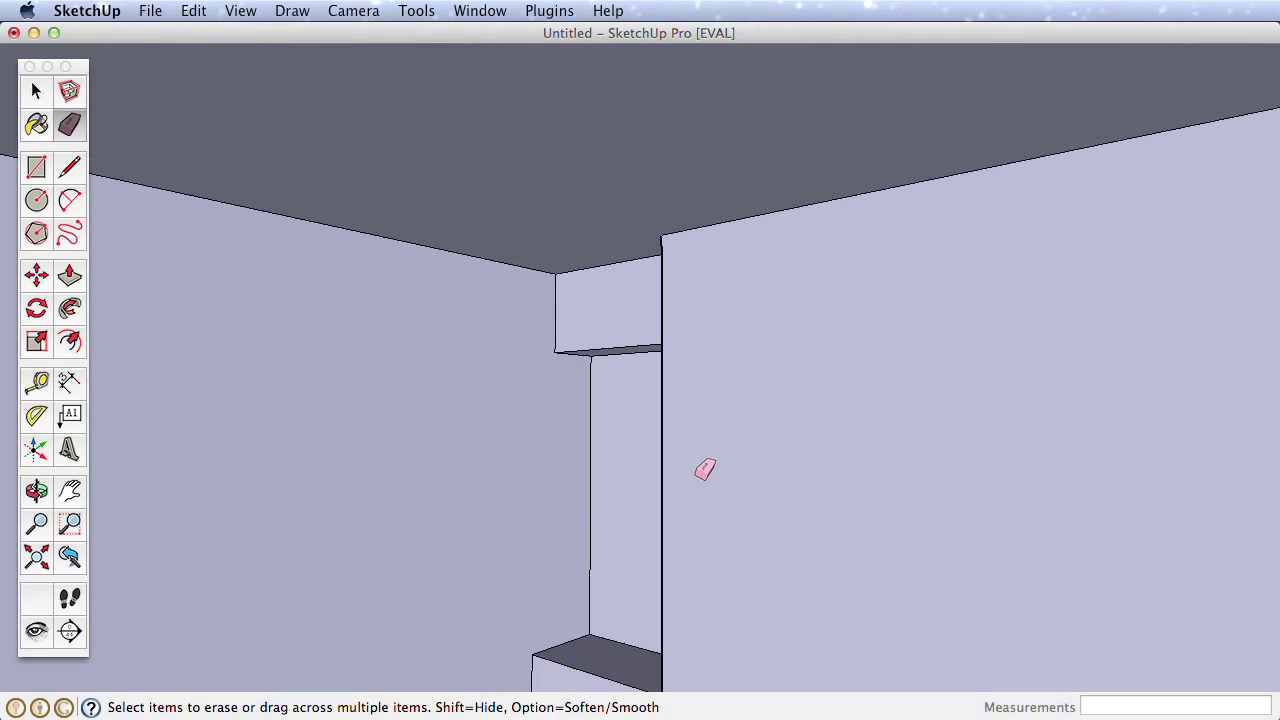
Add two vertical guides on the adjacent wall, 5' from the recess corner and 30" beyond the first guide
mouse_move(520, 528)
middle_mouse_down()
mouse_move(503, 534)
mouse_move(766, 409)
mouse_move(849, 396)
mouse_move(803, 386)
middle_mouse_up()
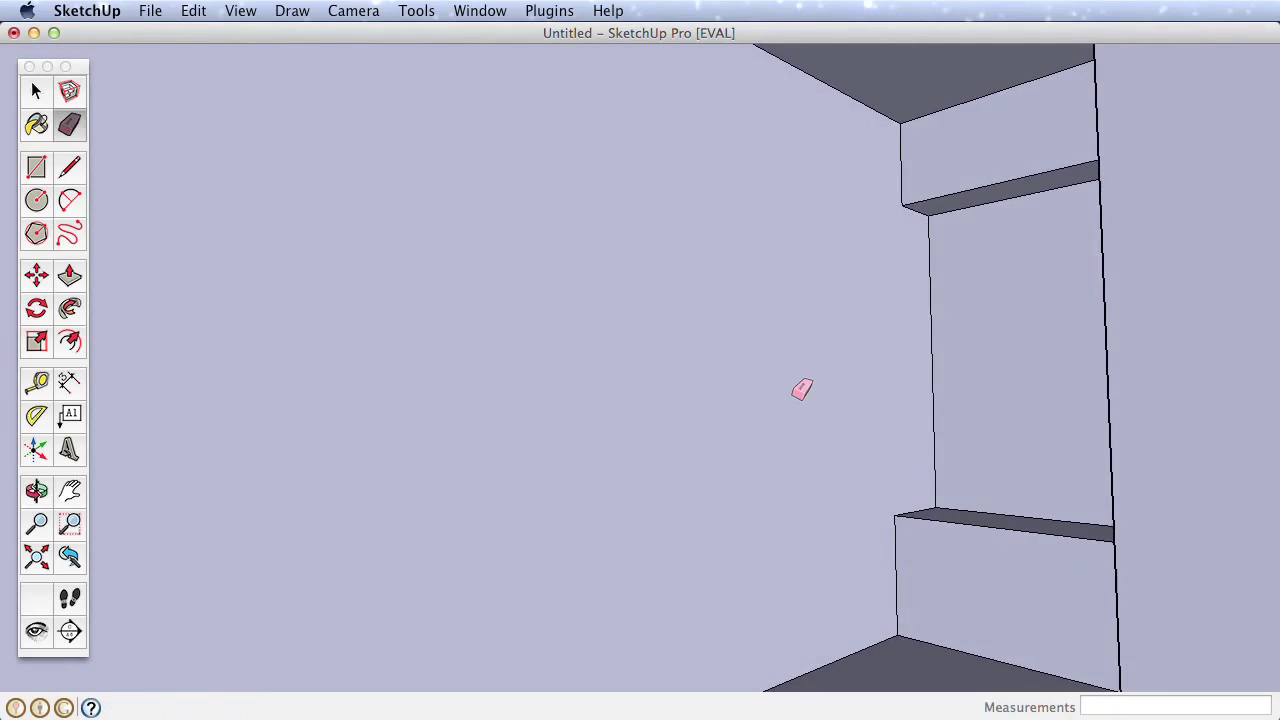
scroll(803, 386, "down", 4)
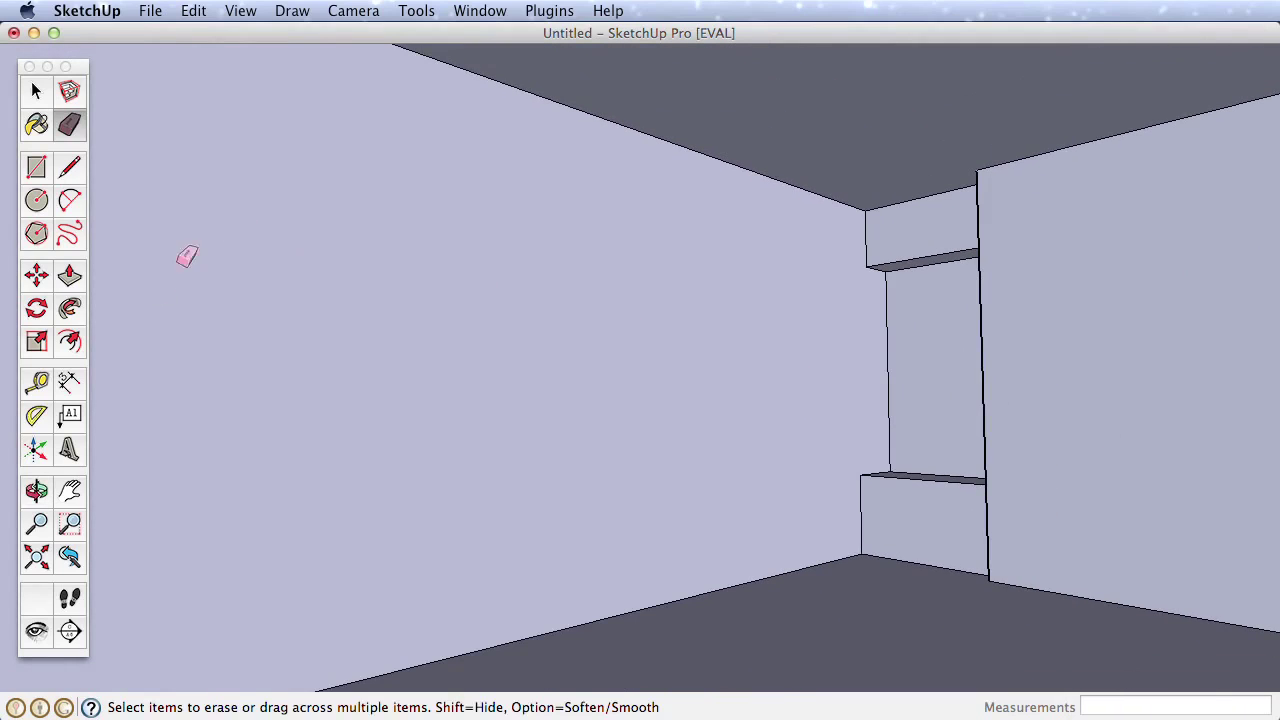
left_click(37, 384)
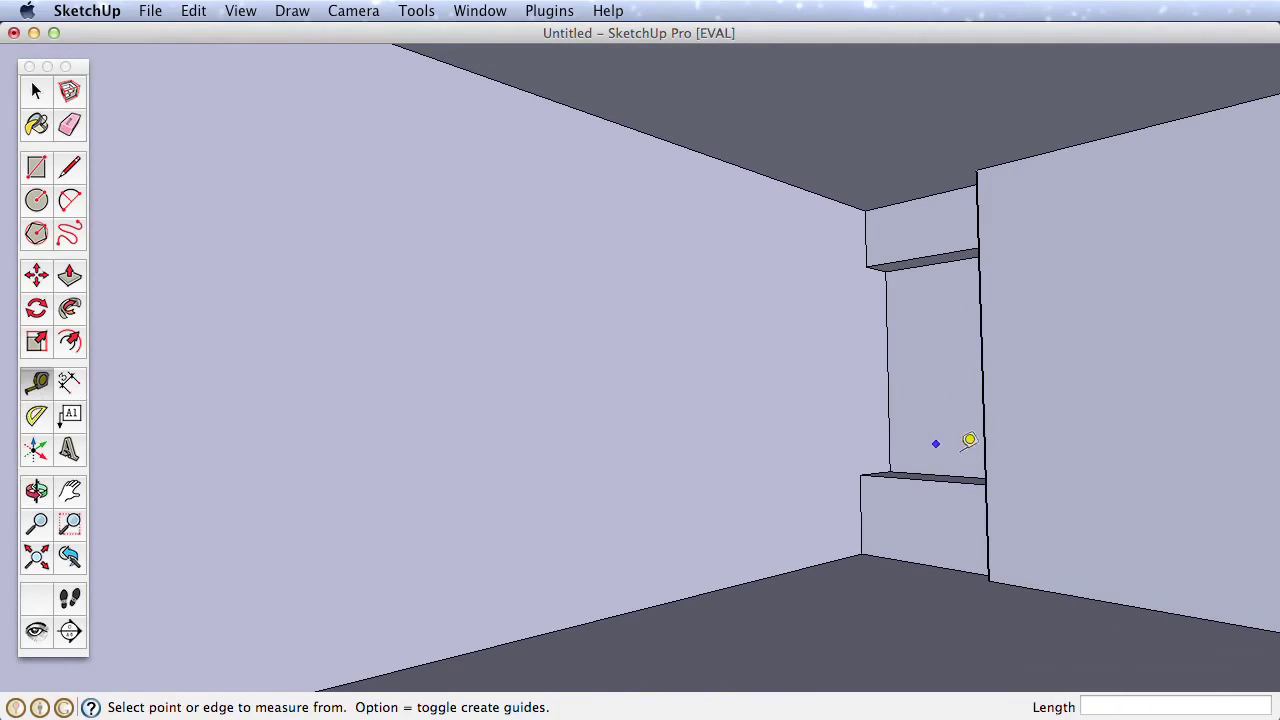
left_click(889, 423)
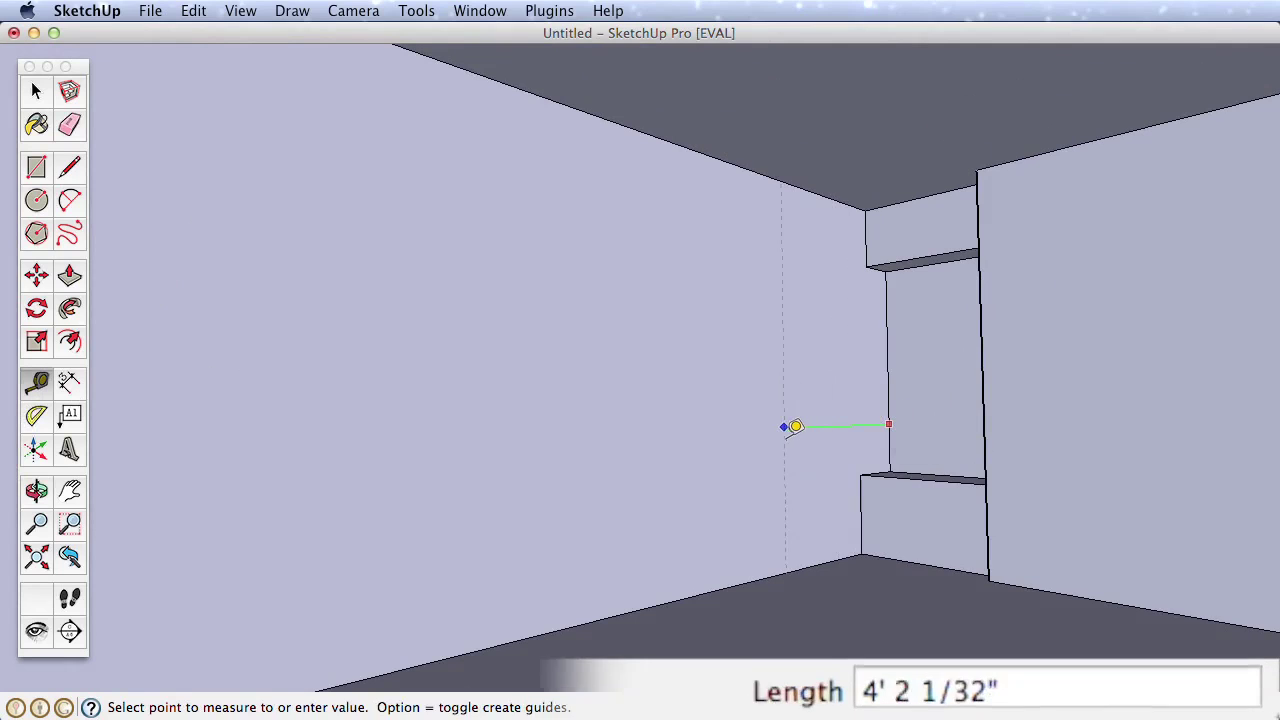
type("5'")
key("Return")
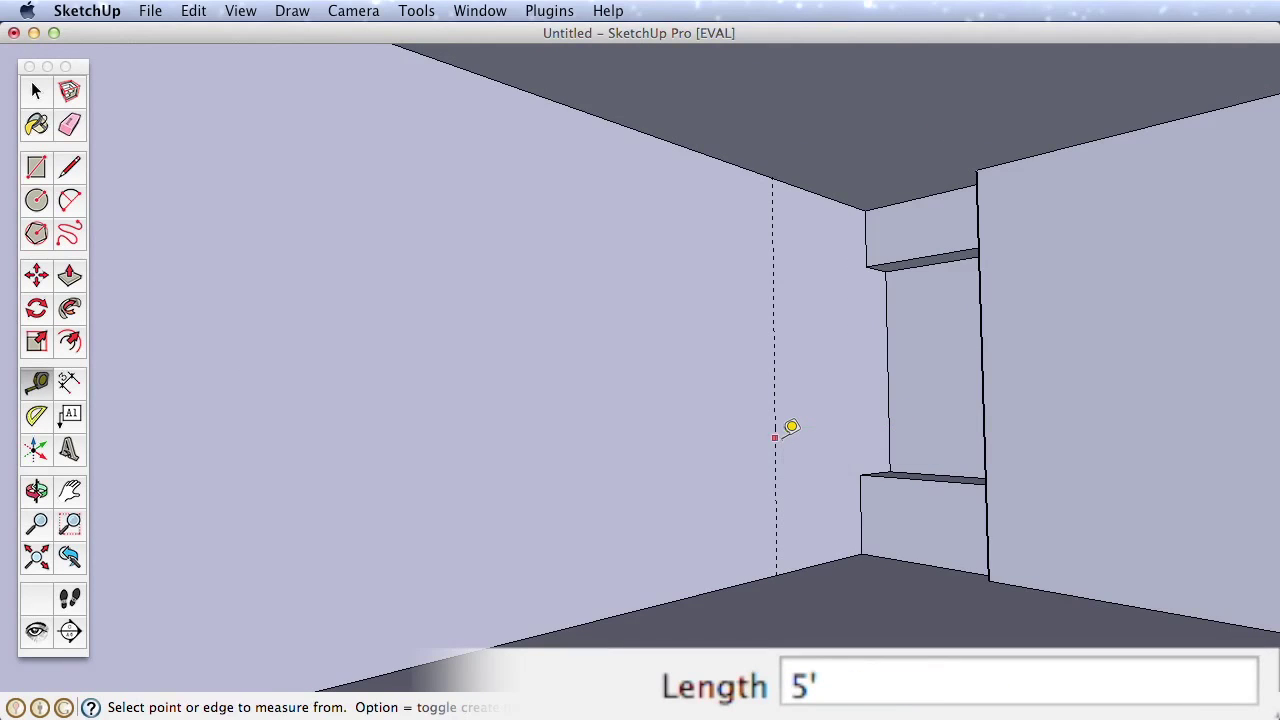
left_click(776, 437)
type("30\"")
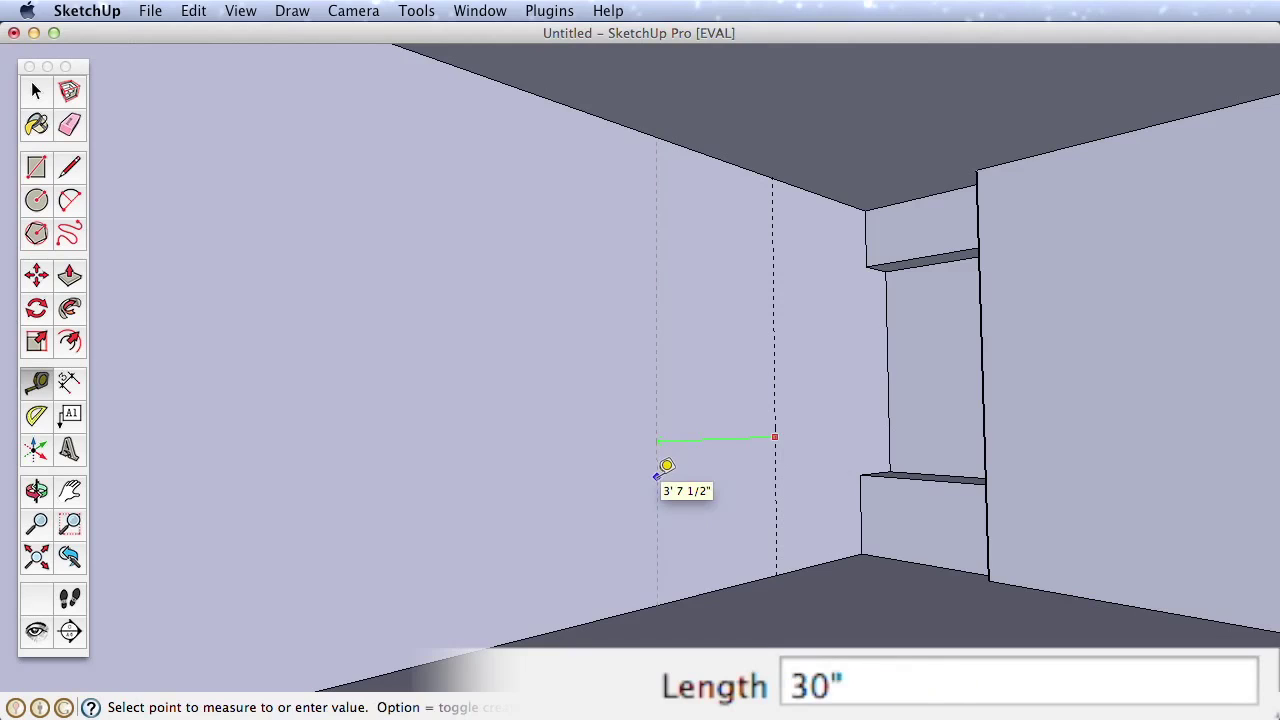
key("Return")
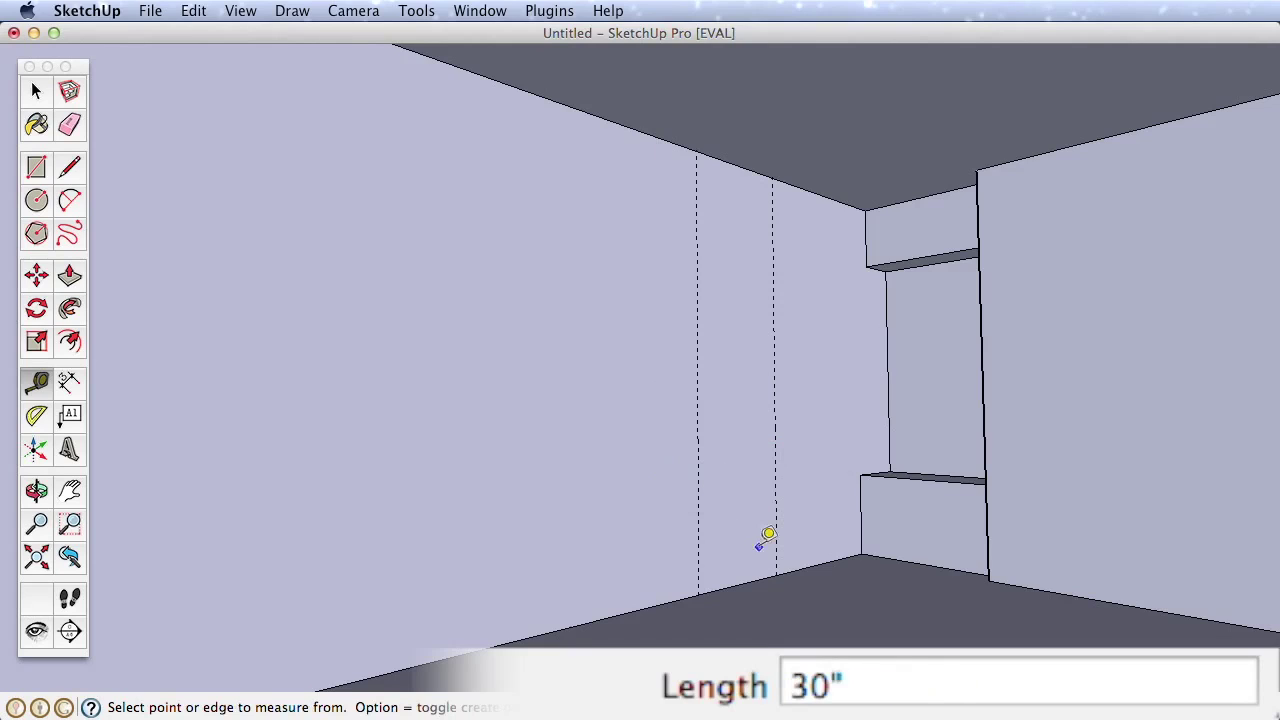
Add horizontal guides on the adjacent wall, 2' above the floor edge and level with the upper panel's bottom edge
left_click(743, 583)
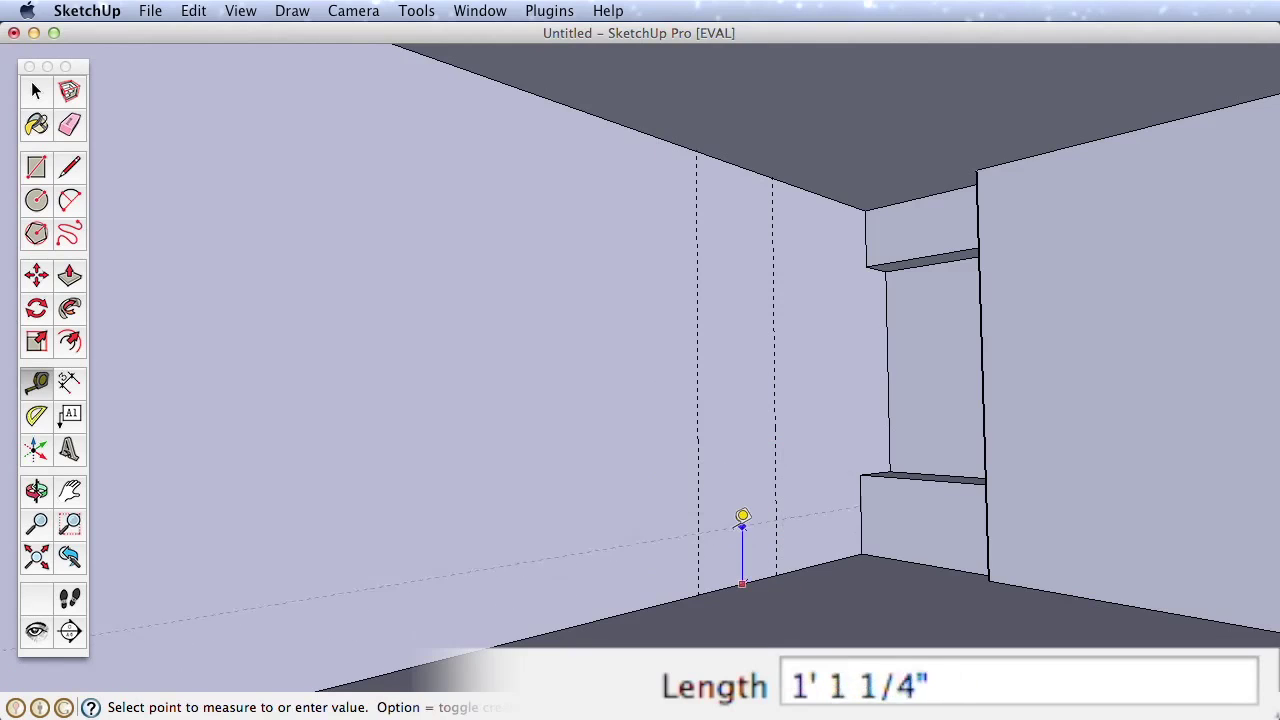
type("2'")
key("Return")
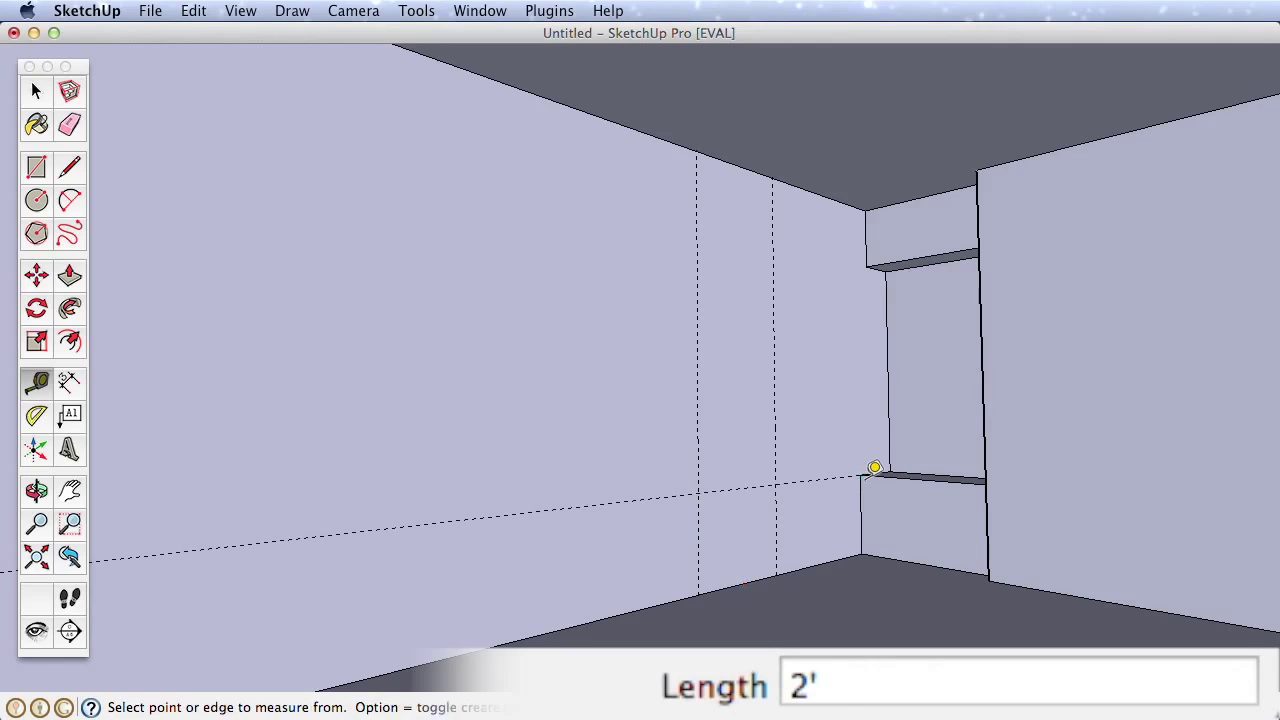
left_click(836, 191)
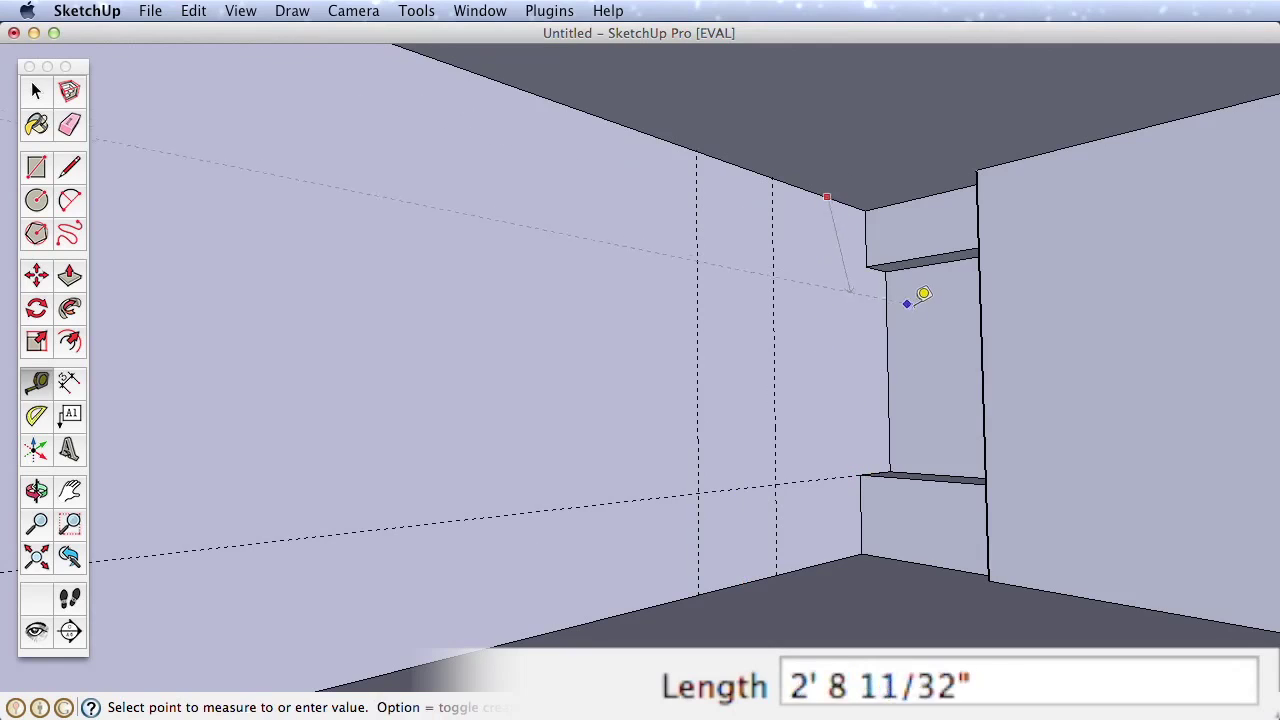
left_click(875, 256)
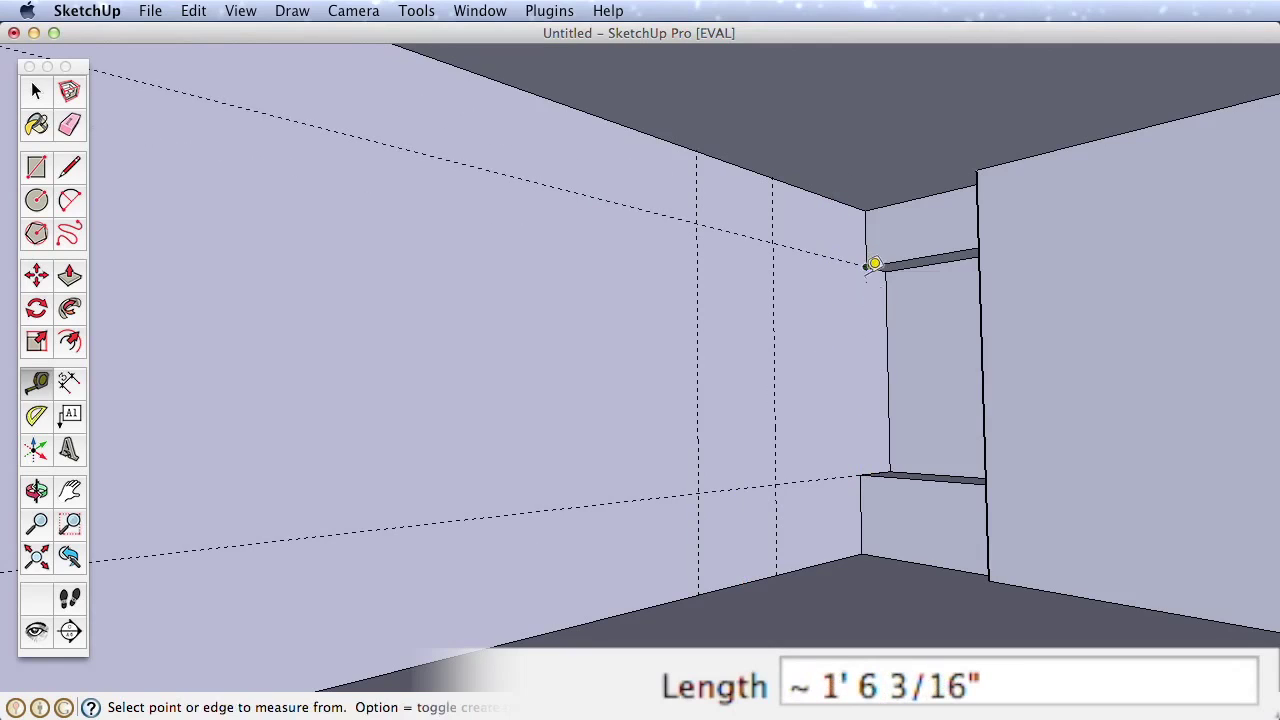
Draw a window rectangle about 2' 6" by 5' 6" on the adjacent wall, between the intersections of the guides
middle_click_drag(900, 408, 671, 446)
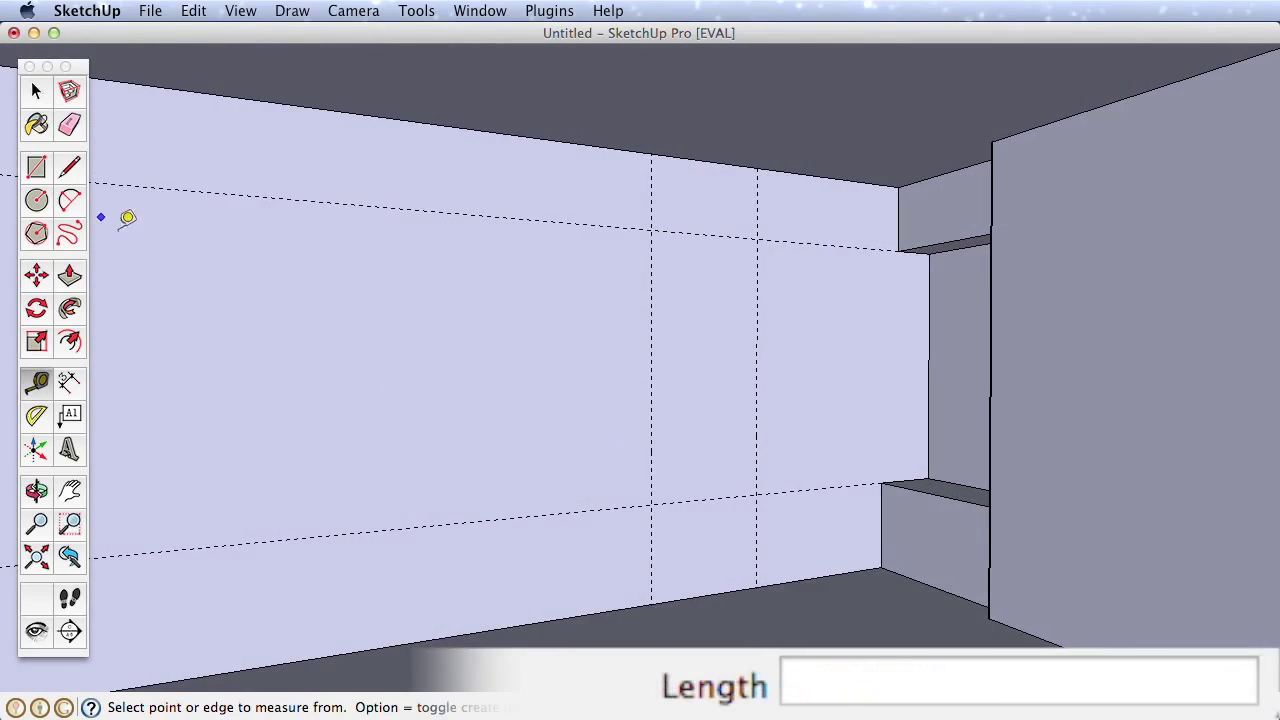
left_click(36, 167)
left_click(651, 230)
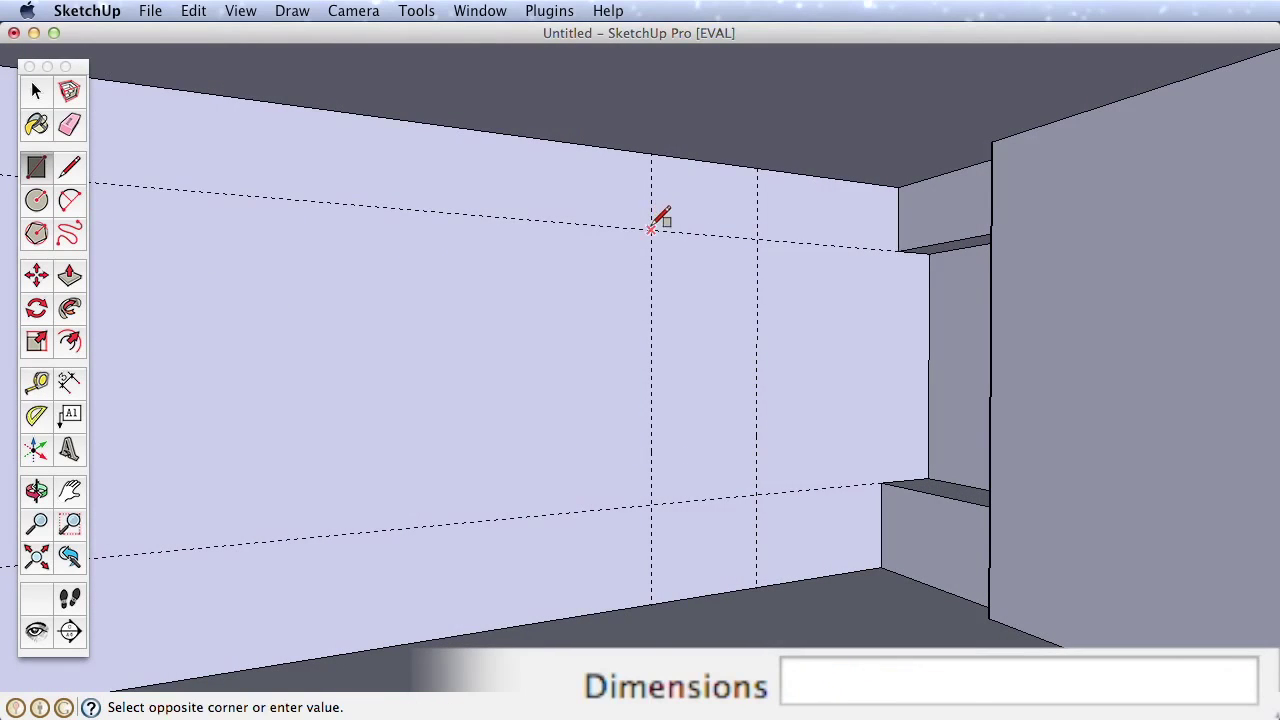
left_click(757, 497)
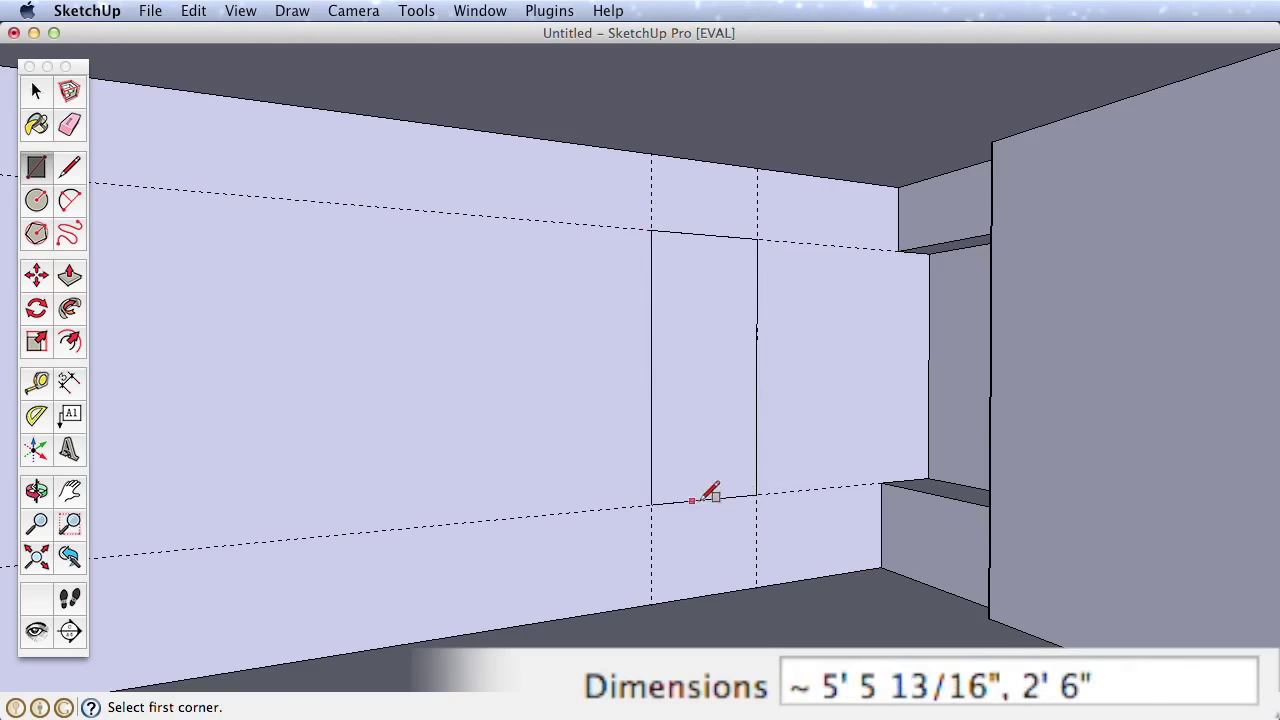
Add a vertical guide 18" beyond the window rectangle's edge that lies farther from the recess
middle_click_drag(700, 491, 950, 447)
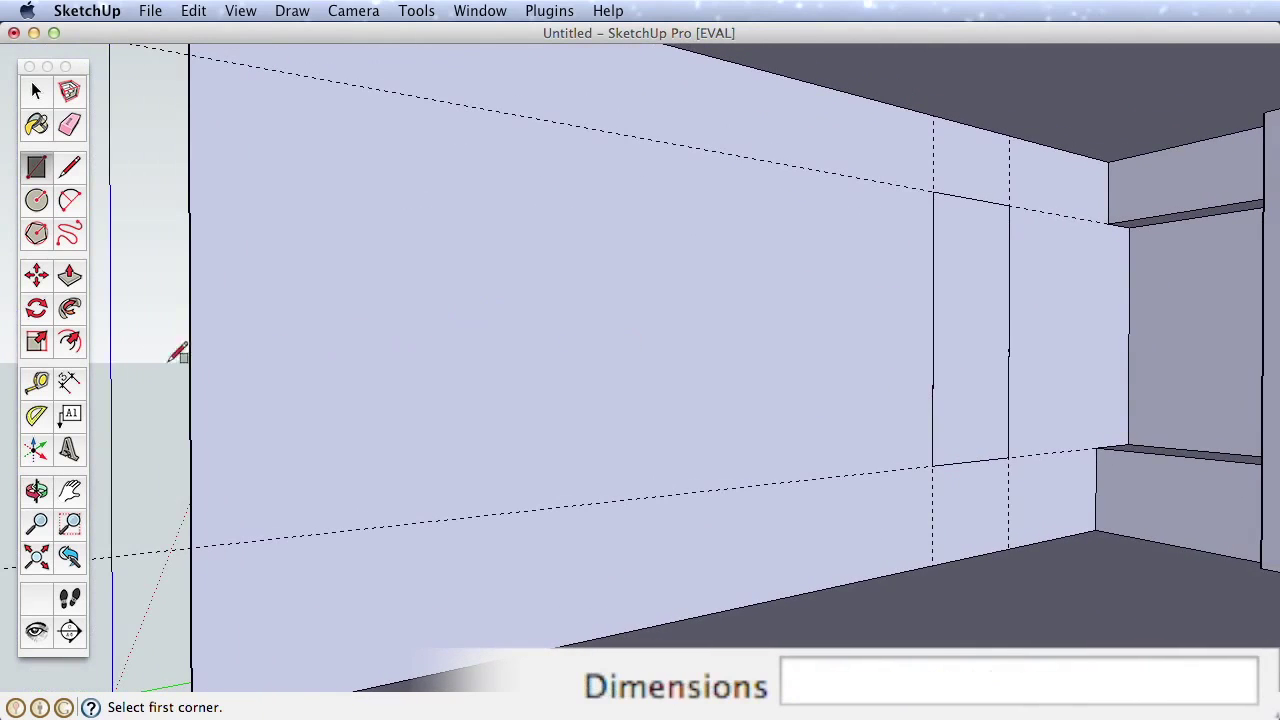
left_click(37, 383)
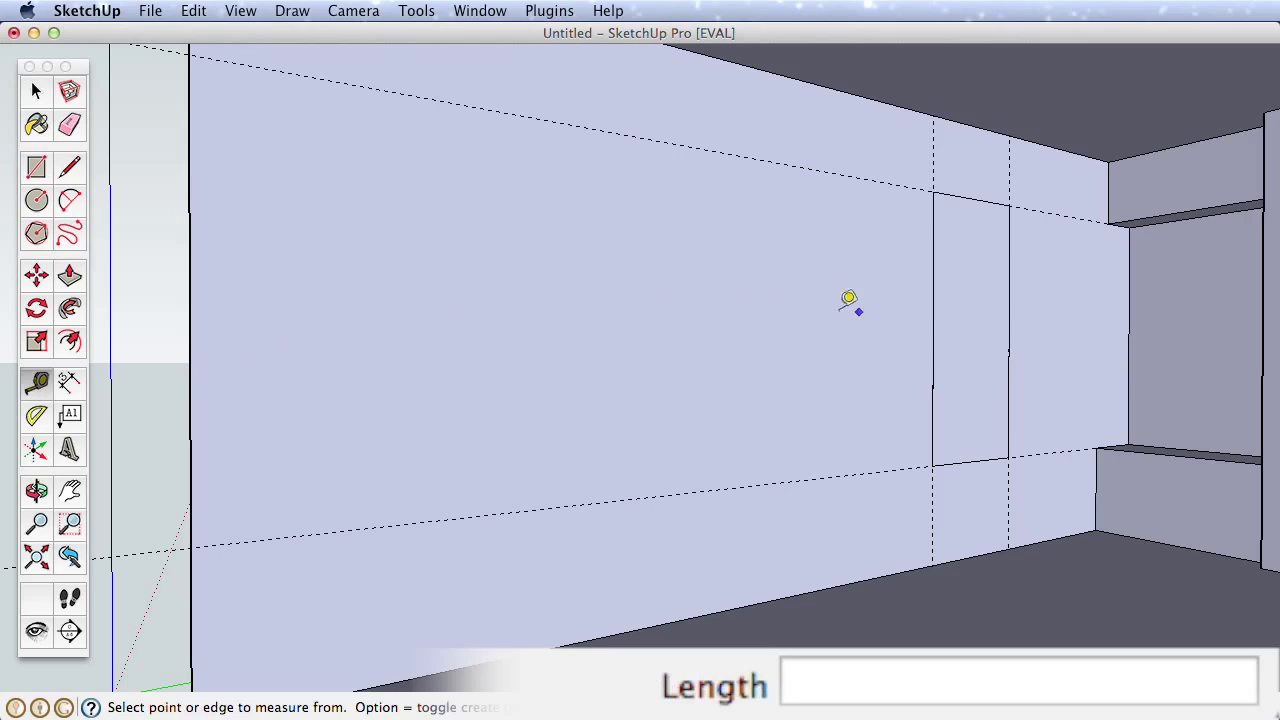
left_click(932, 357)
type("1")
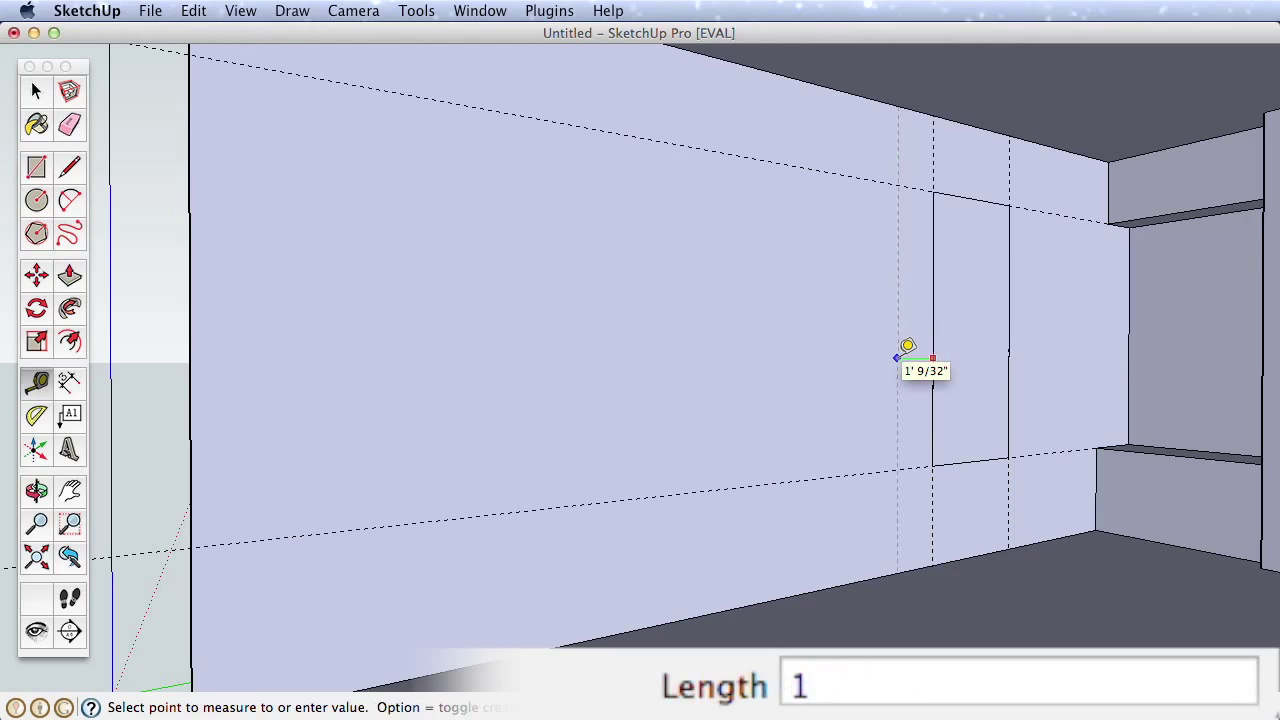
type("8")
key("Return")
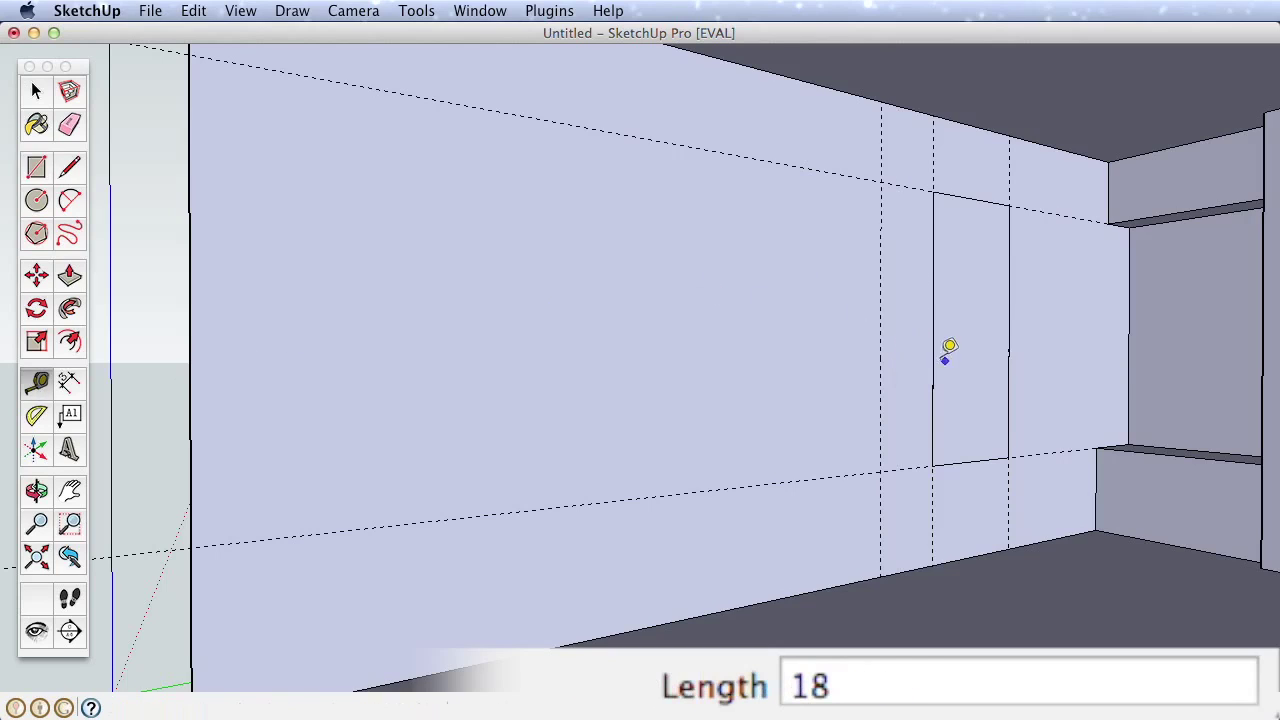
Copy the window rectangle 4' along the wall so its near lower corner meets the new guide
key("space")
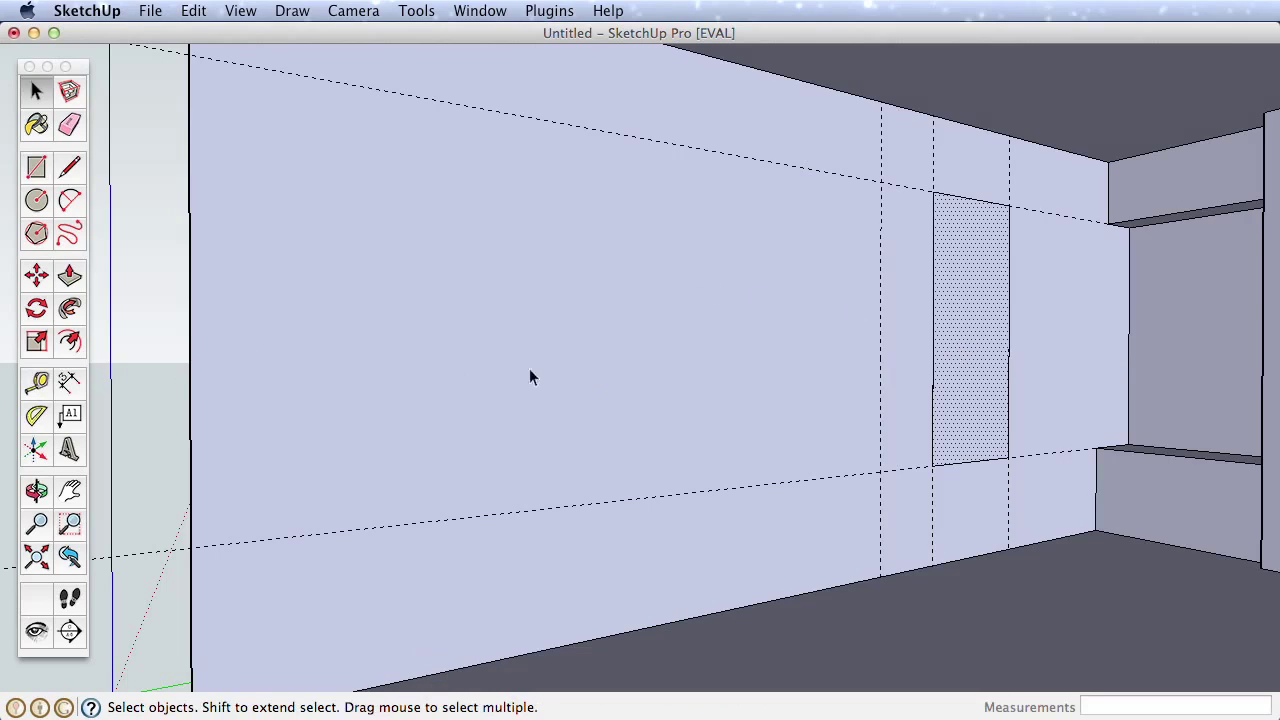
left_click(36, 275)
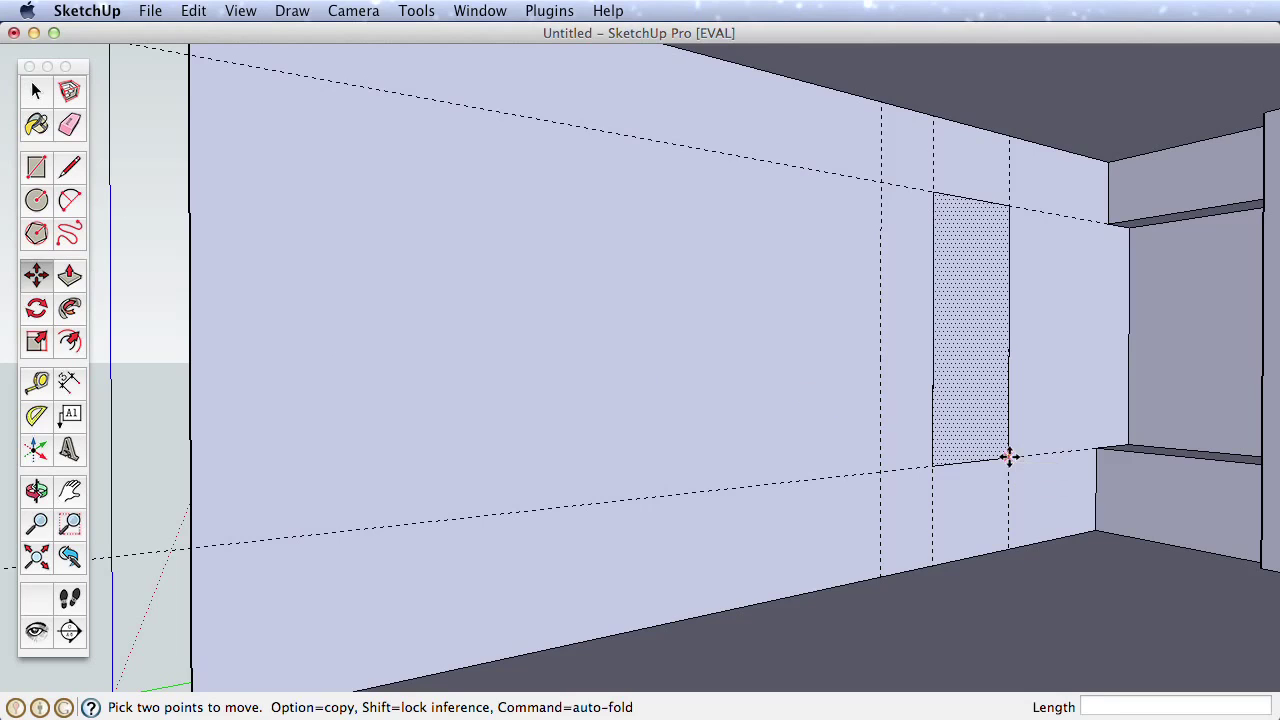
left_click_drag(1003, 458, 879, 465)
key("alt")
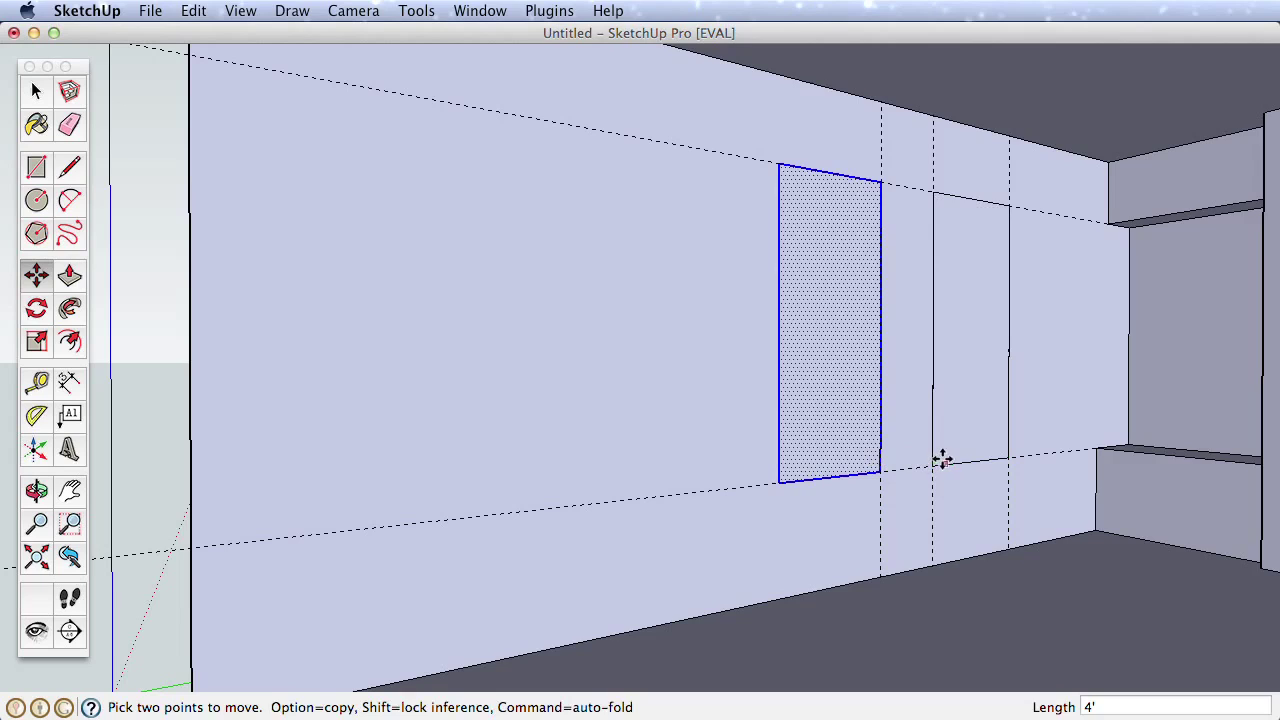
Add another vertical guide 18" beyond the far edge of the copied window rectangle
left_click(36, 382)
left_click(778, 404)
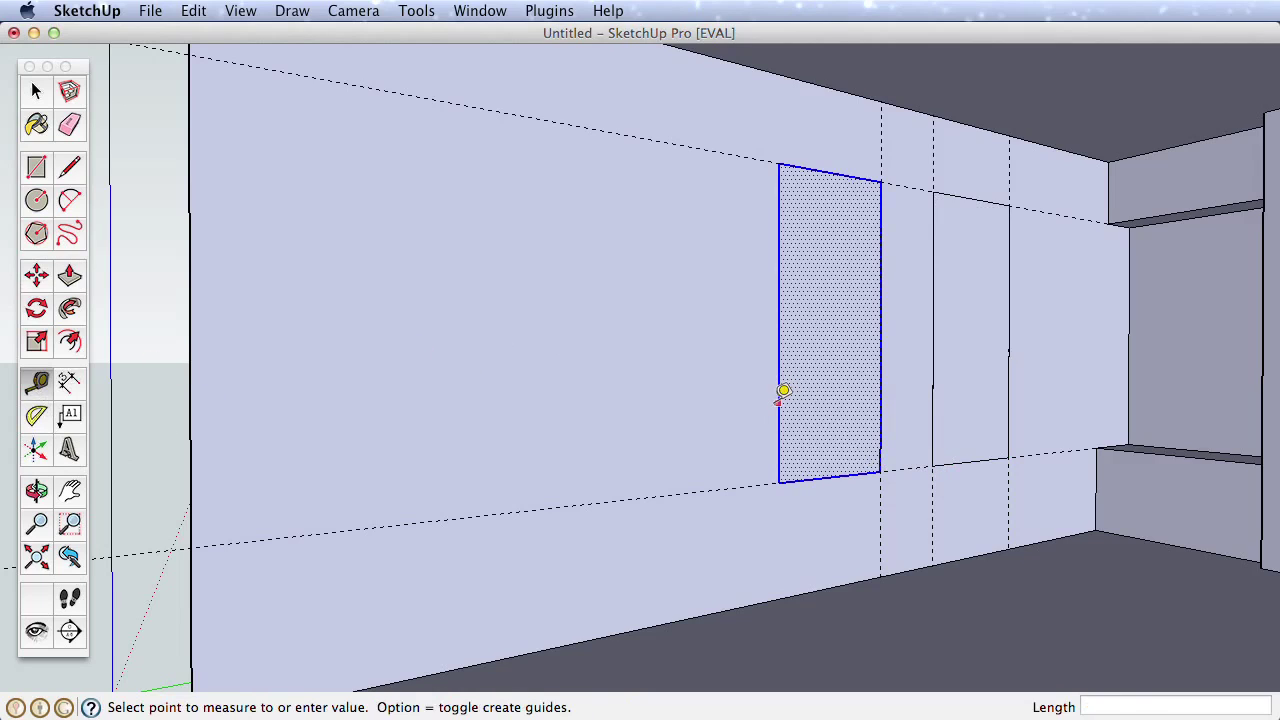
left_click(706, 403)
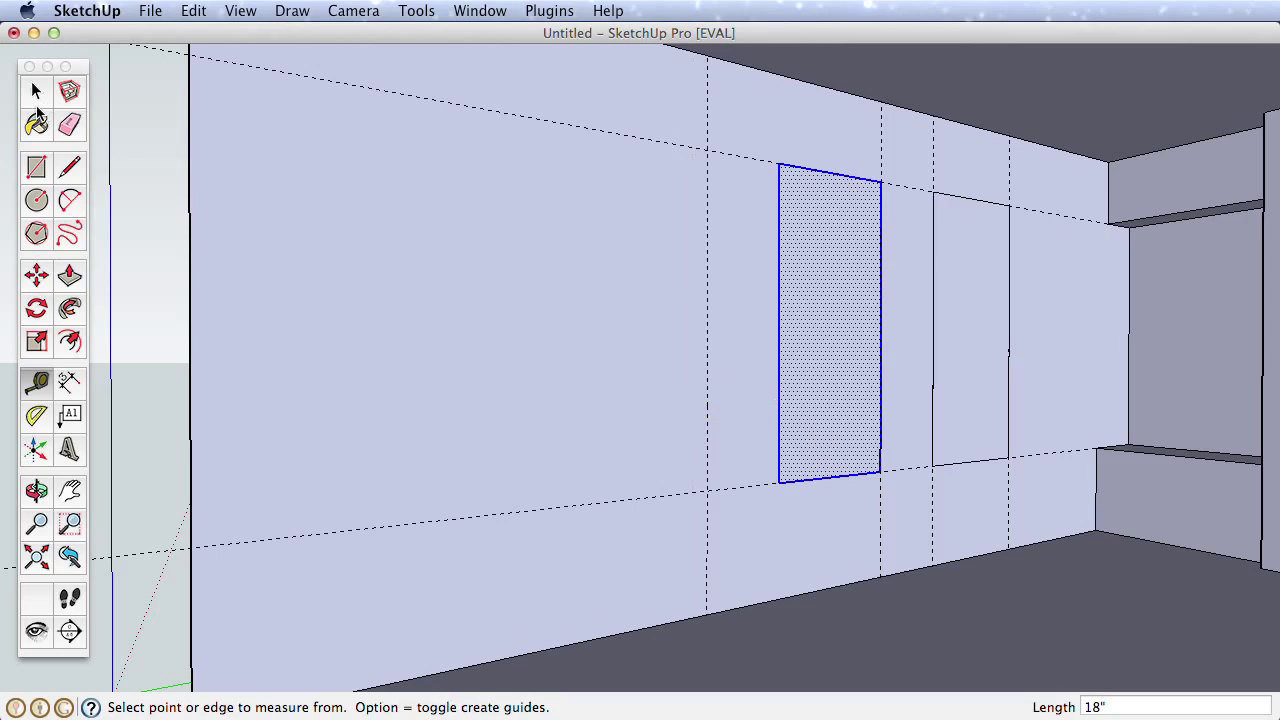
Copy the second window rectangle another 4' along the wall, aligning its near lower corner with the last guide
left_click(36, 91)
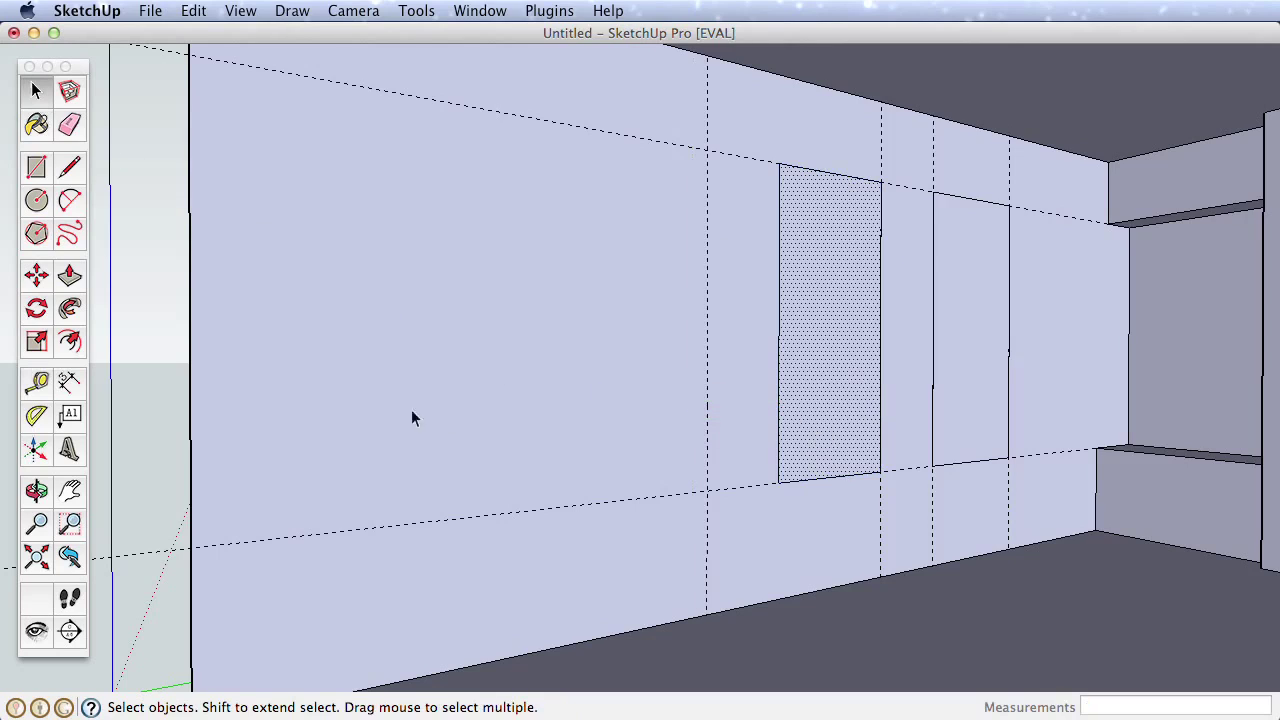
left_click(30, 279)
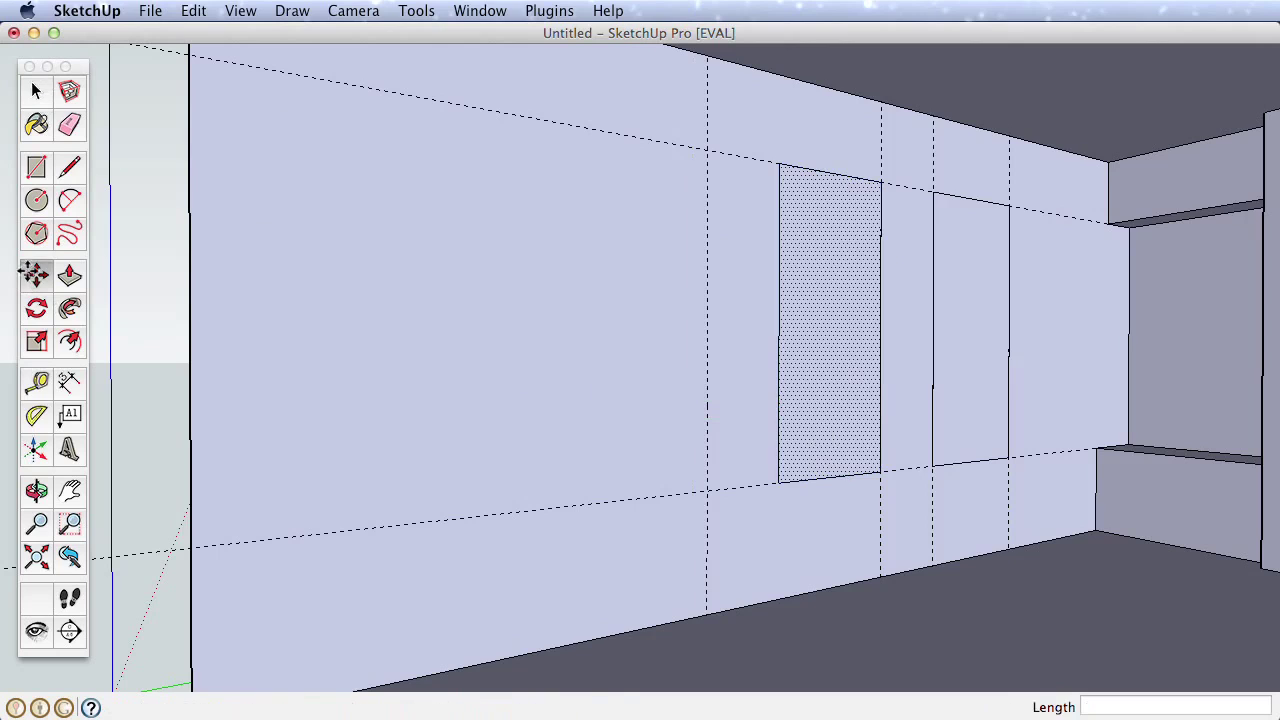
left_click(875, 470)
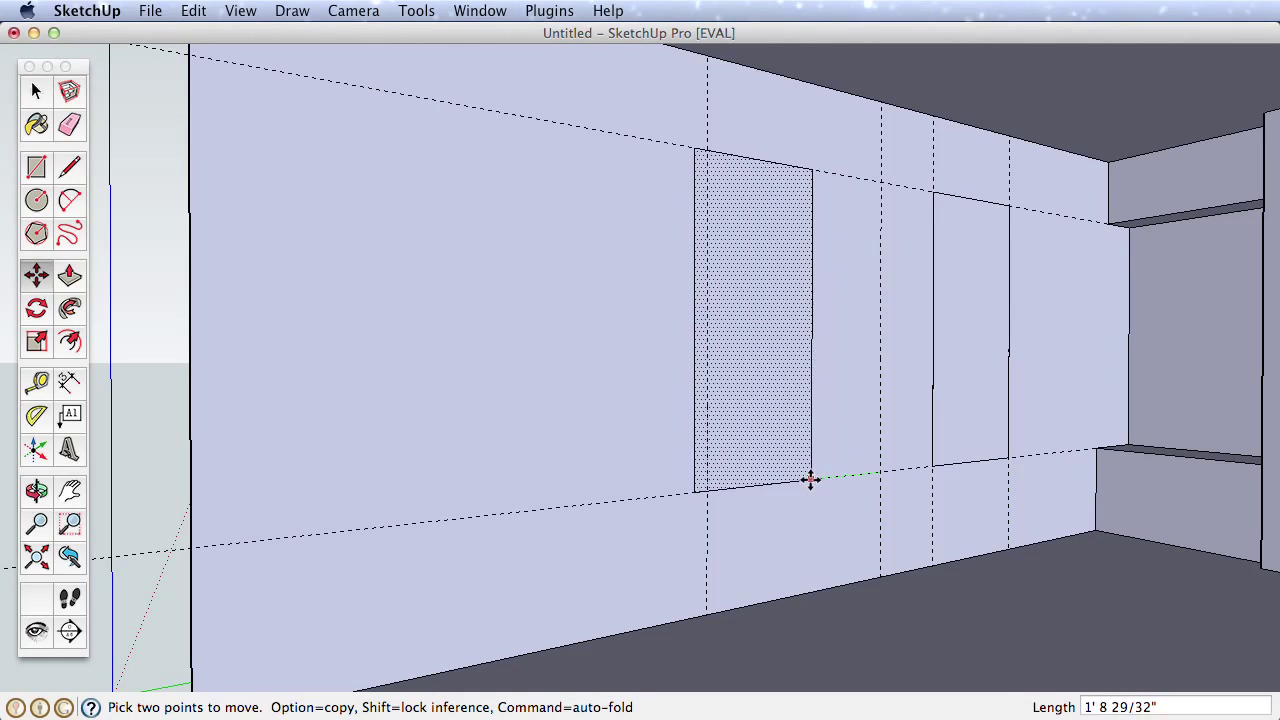
key("alt")
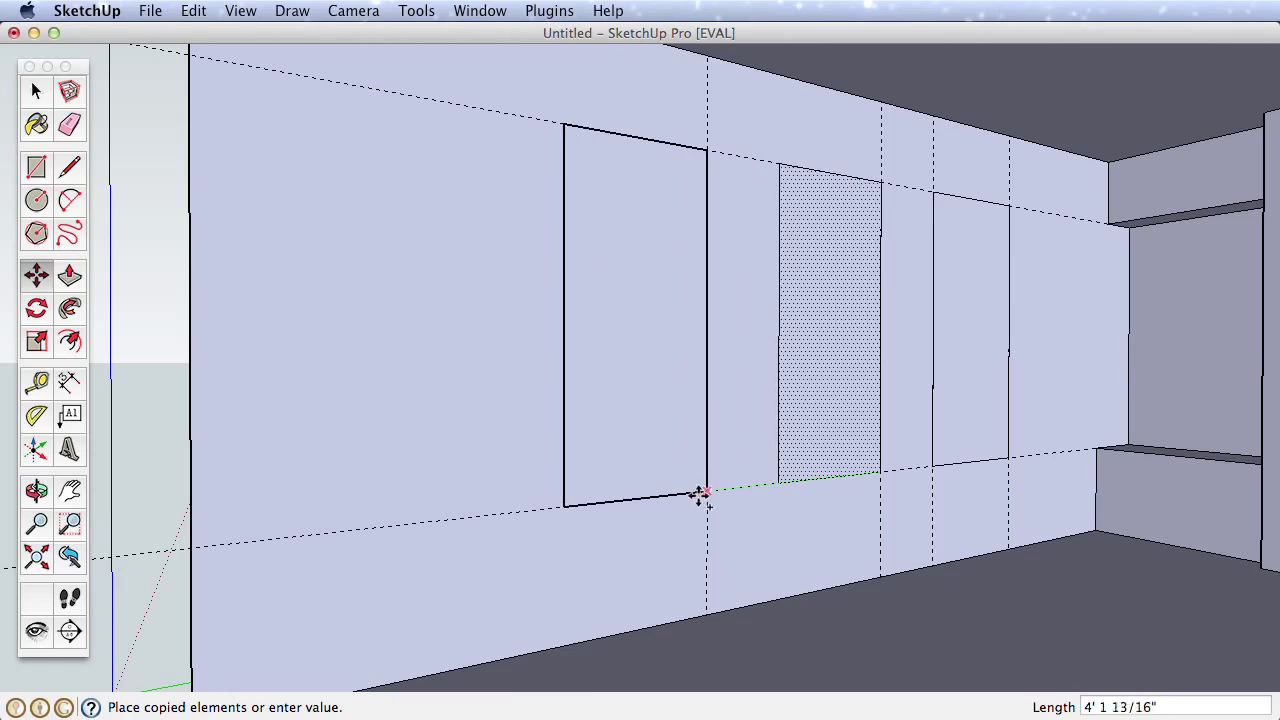
left_click(708, 491)
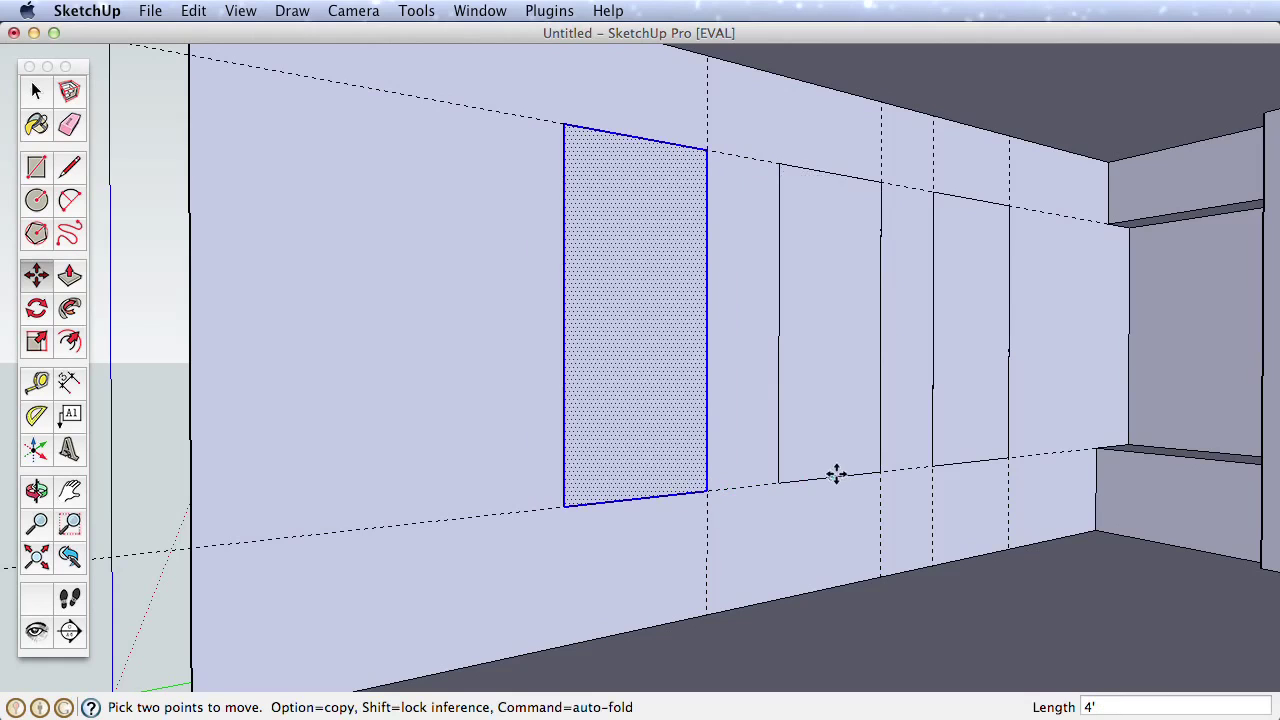
Delete all guides from the model and clear the selection
left_click(198, 10)
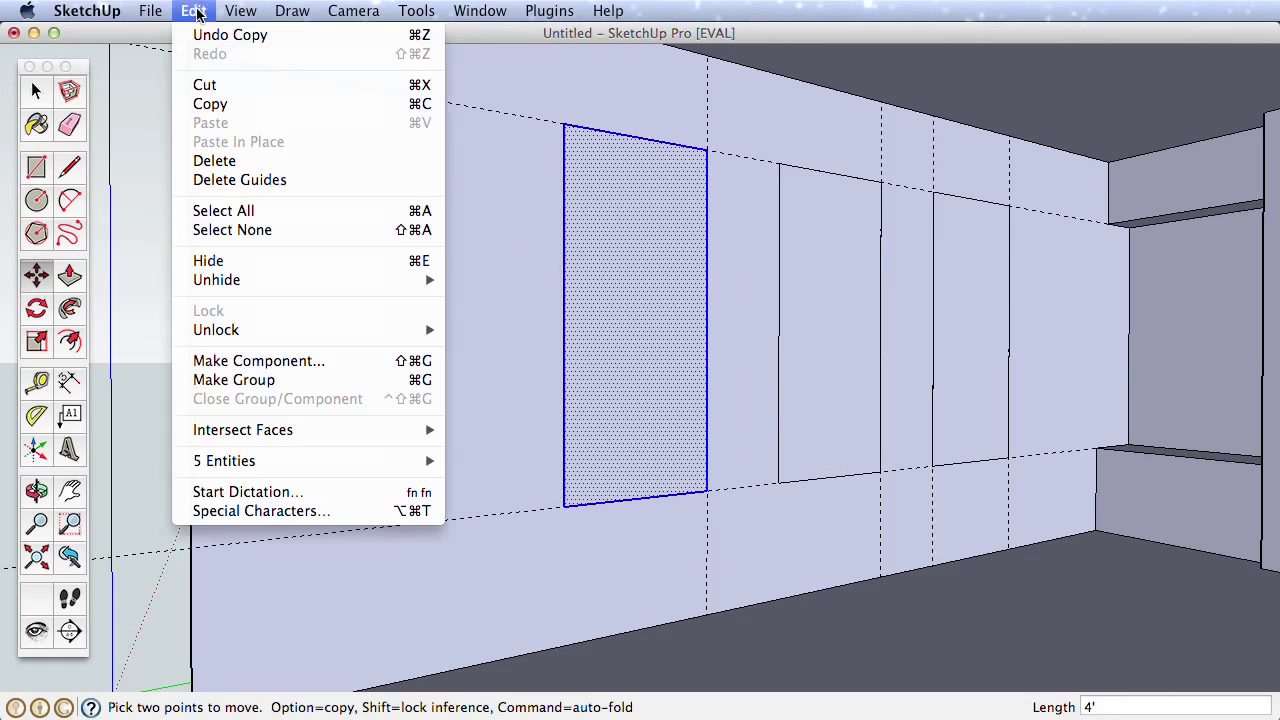
left_click(287, 180)
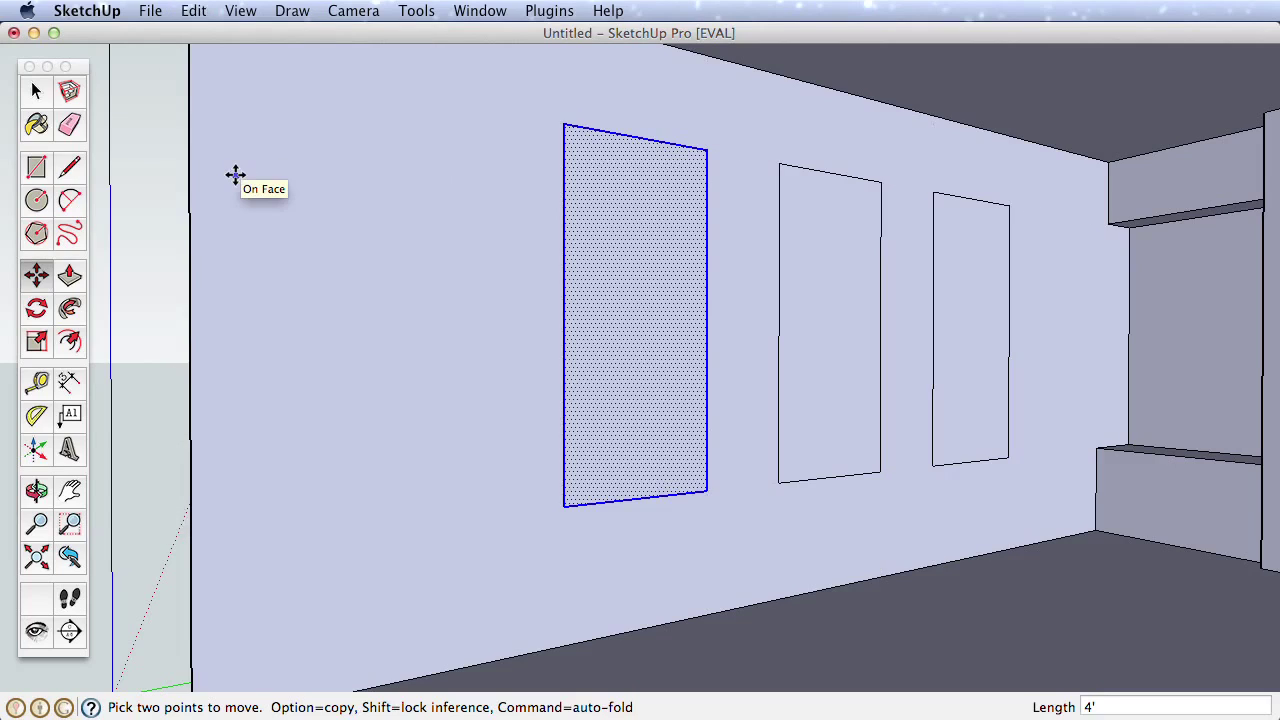
key("space")
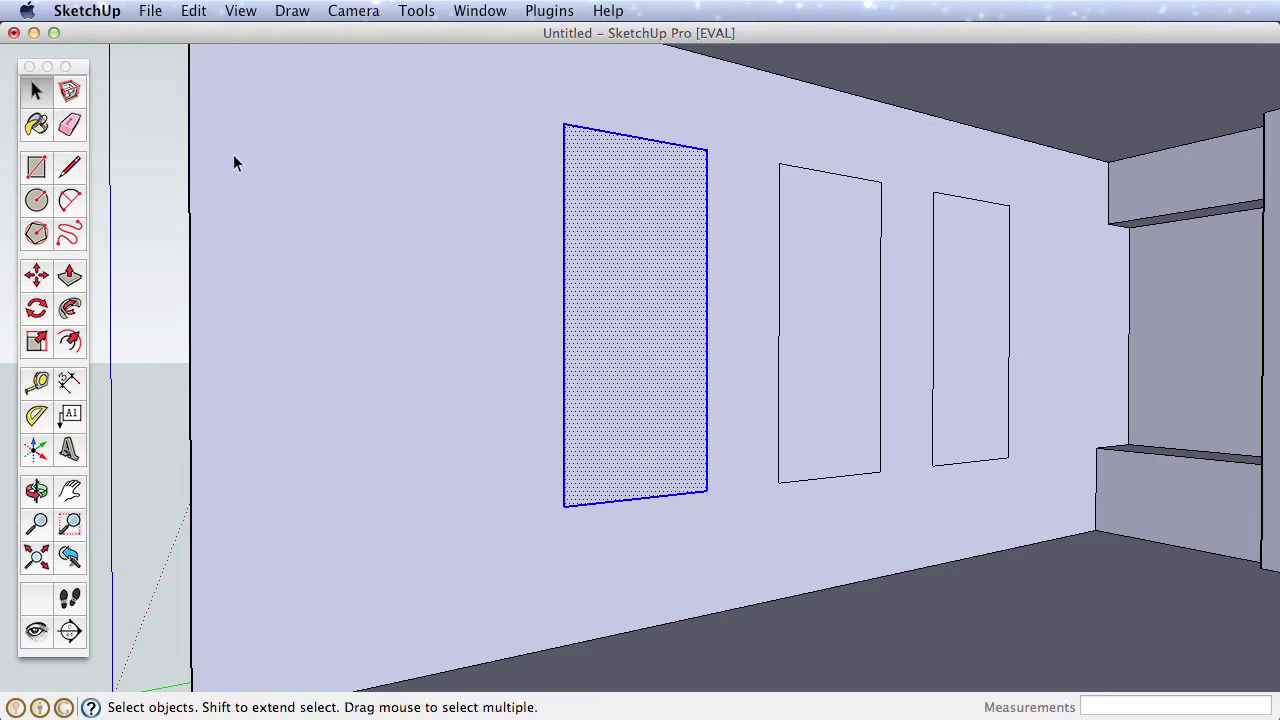
left_click(164, 207)
Offset the outline of the window rectangle farthest from the recess 3" inward
key("o")
left_click_drag(766, 257, 505, 282)
key("space")
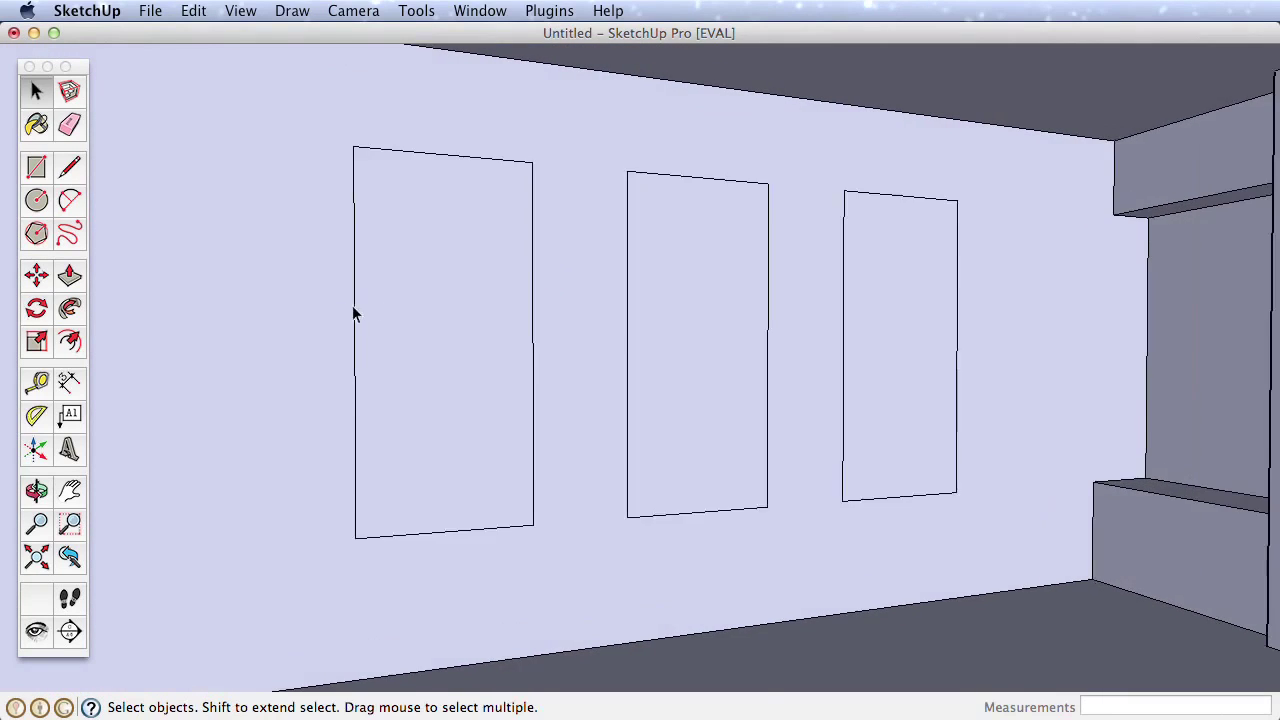
scroll(353, 307, "up", 2)
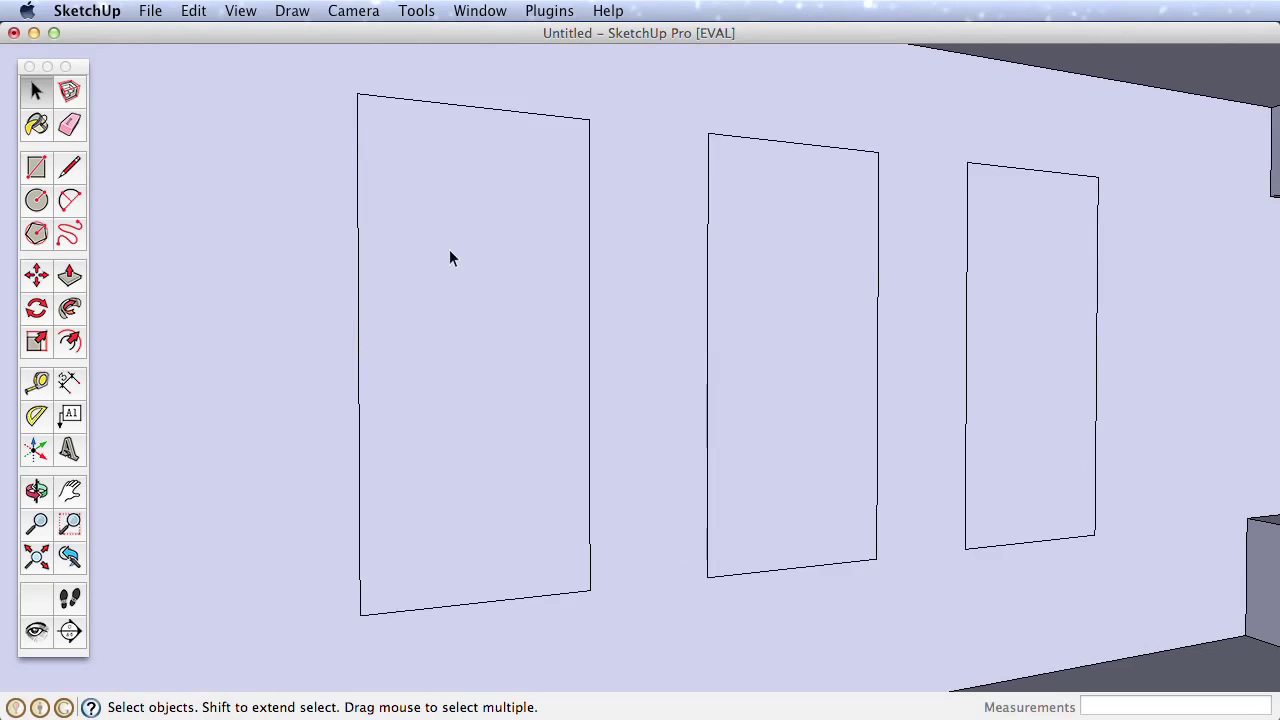
left_click(69, 342)
left_click(377, 337)
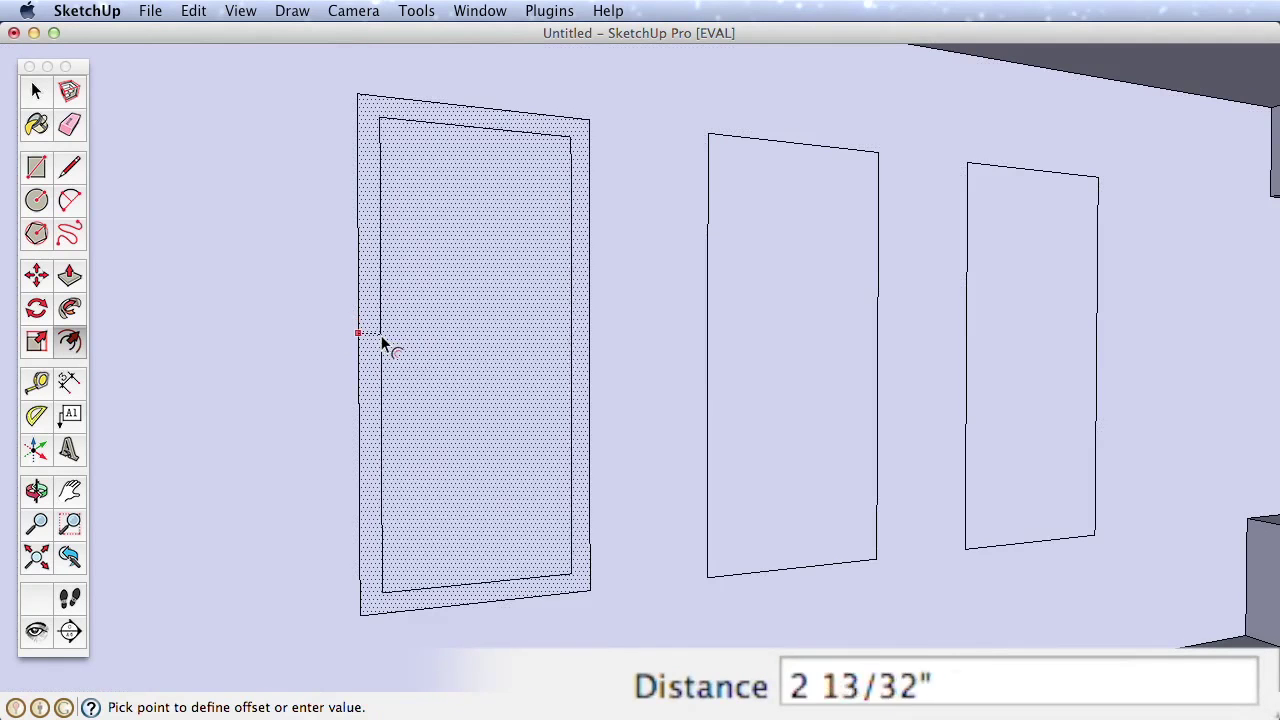
type("3")
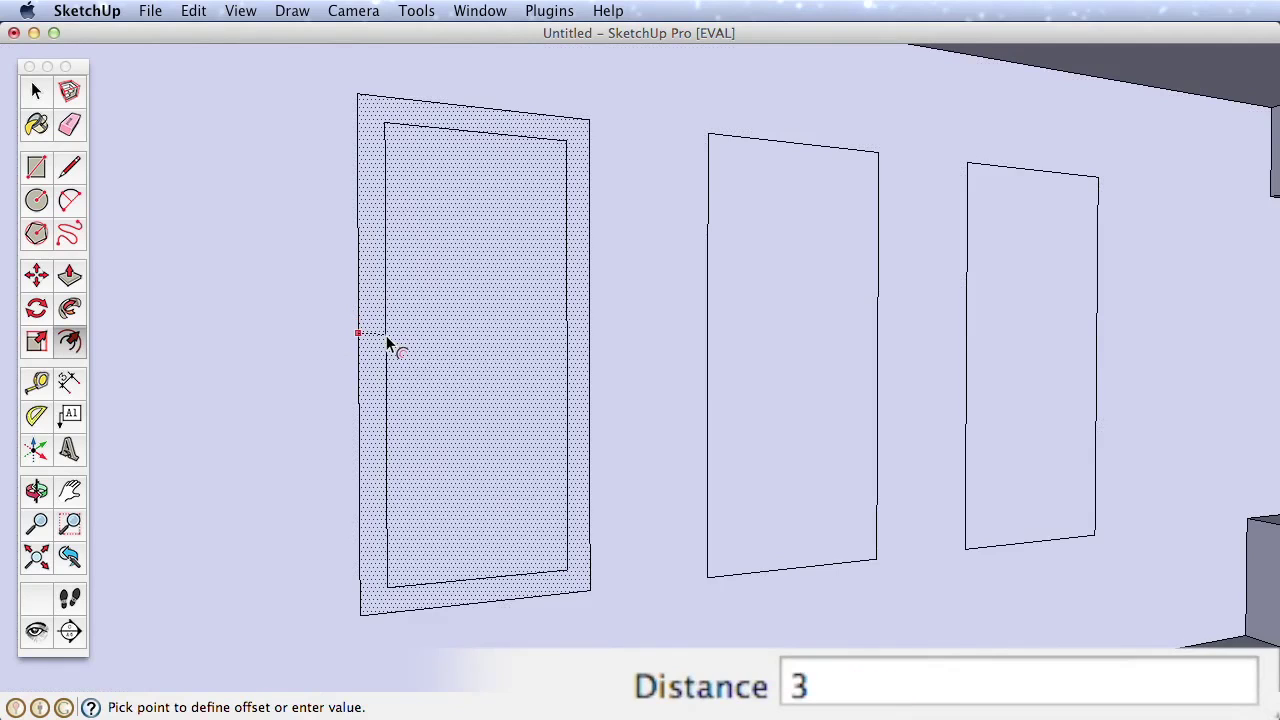
key("Return")
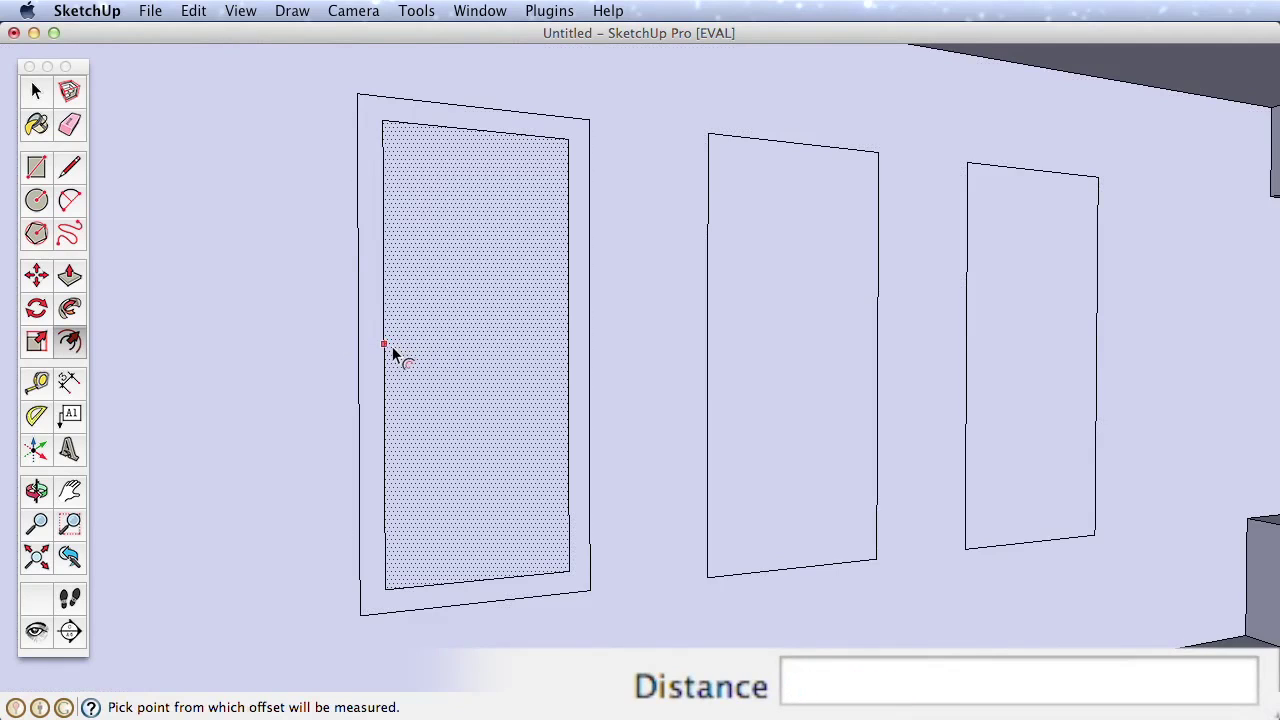
Offset the inner outline of the same window another 1" inward
left_click(397, 345)
type("1")
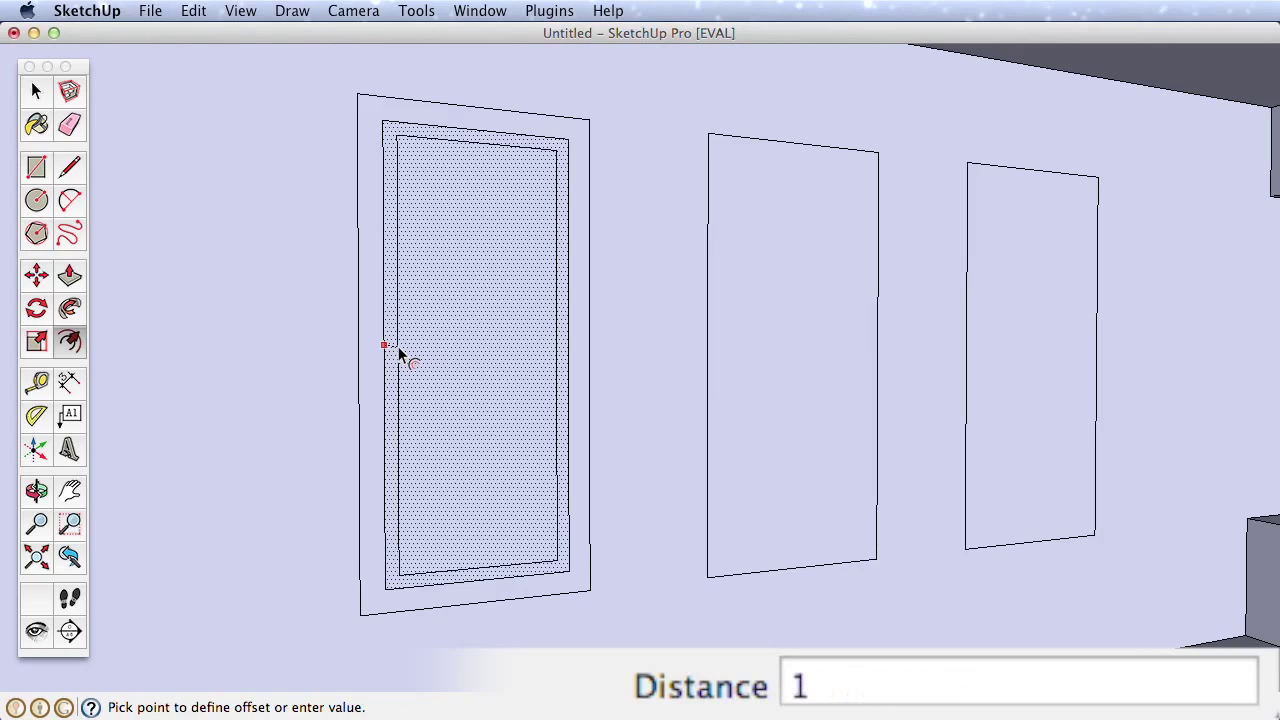
key("Return")
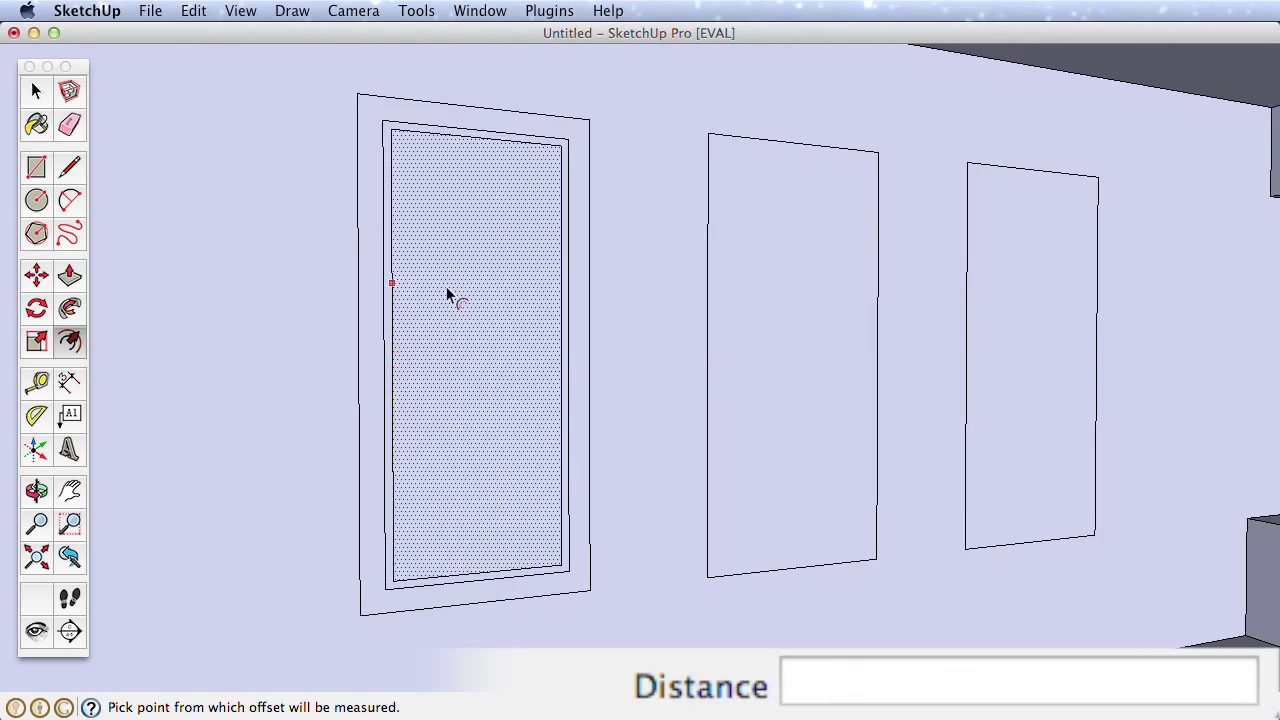
Divide the innermost window face into four panes with a vertical and a horizontal line through its edge midpoints
left_click(69, 168)
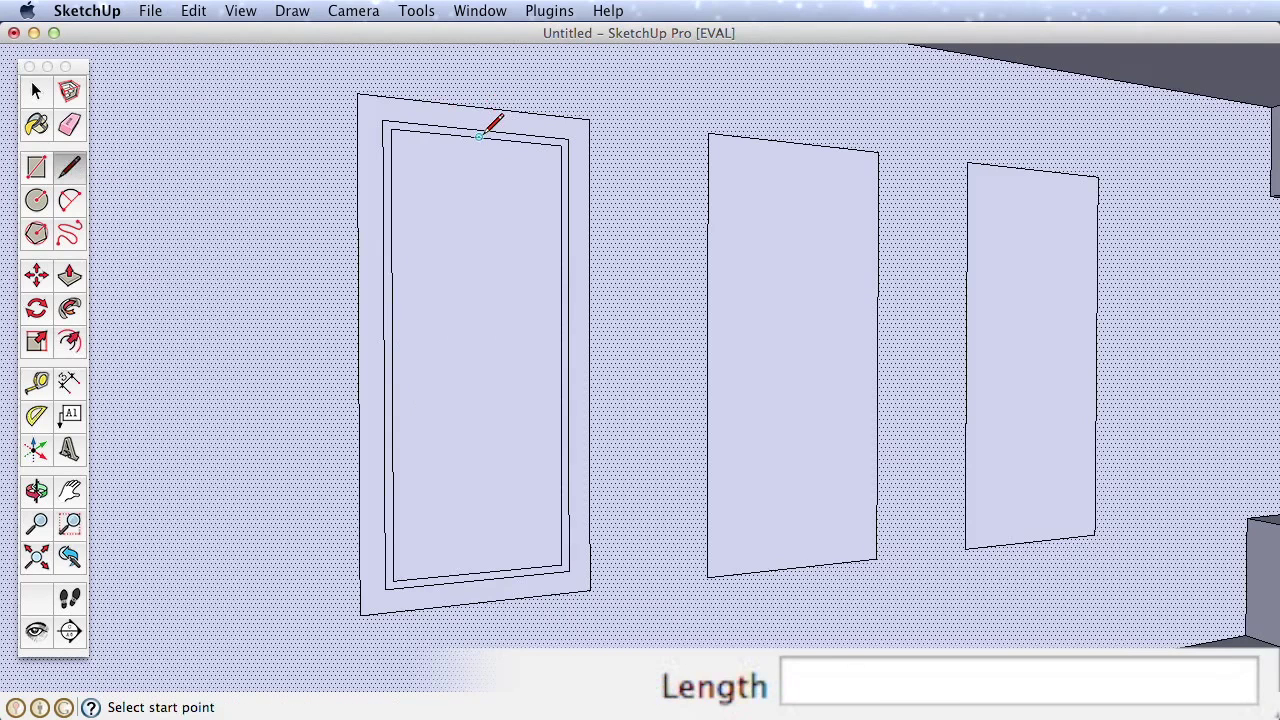
left_click(480, 136)
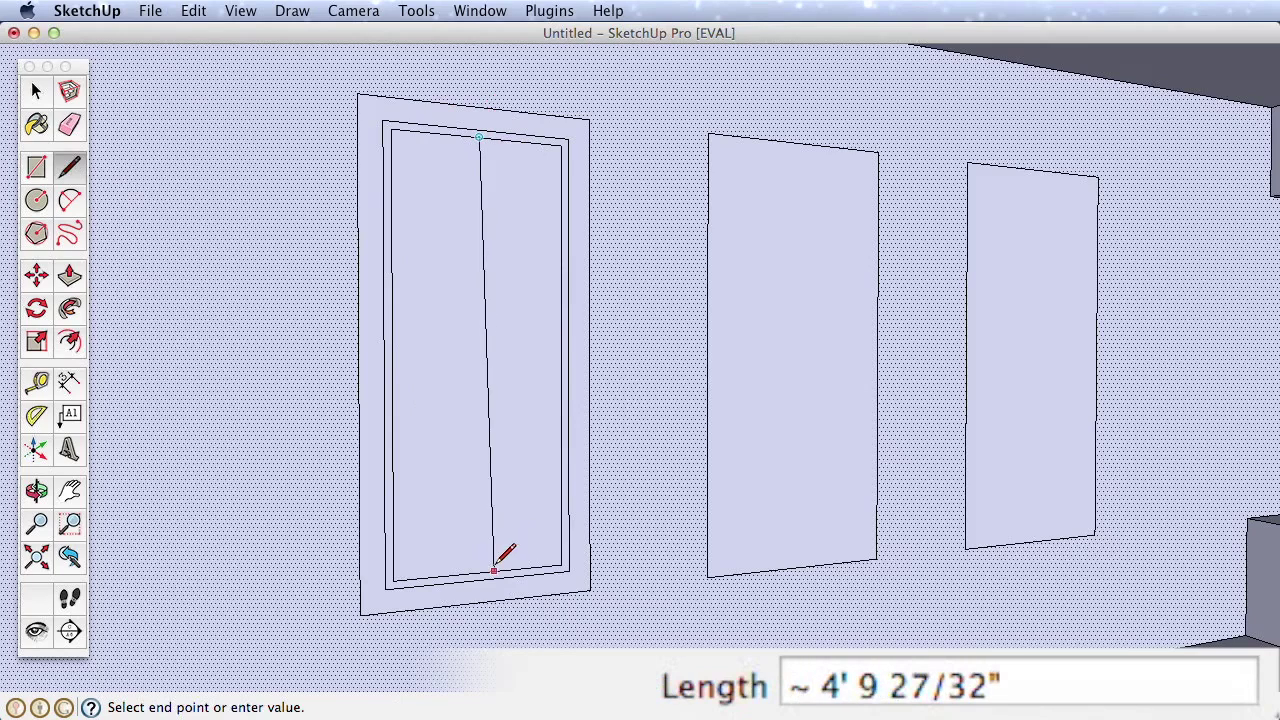
left_click(489, 571)
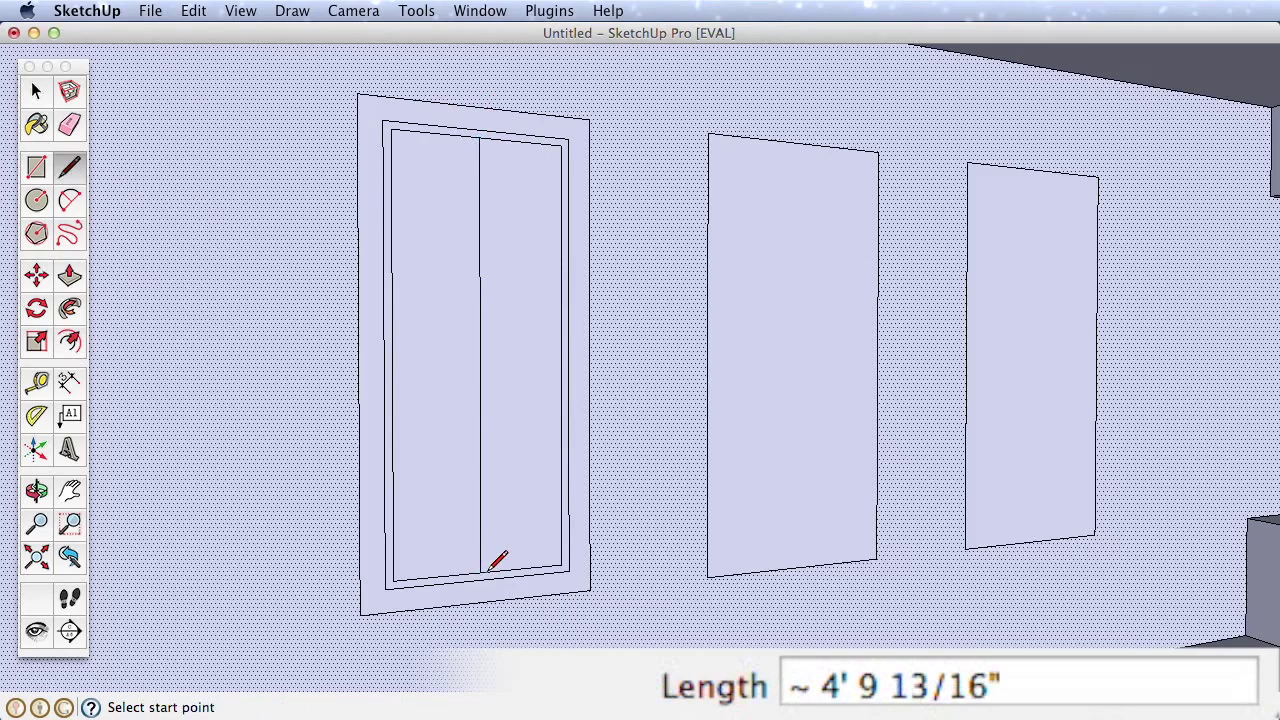
left_click(392, 354)
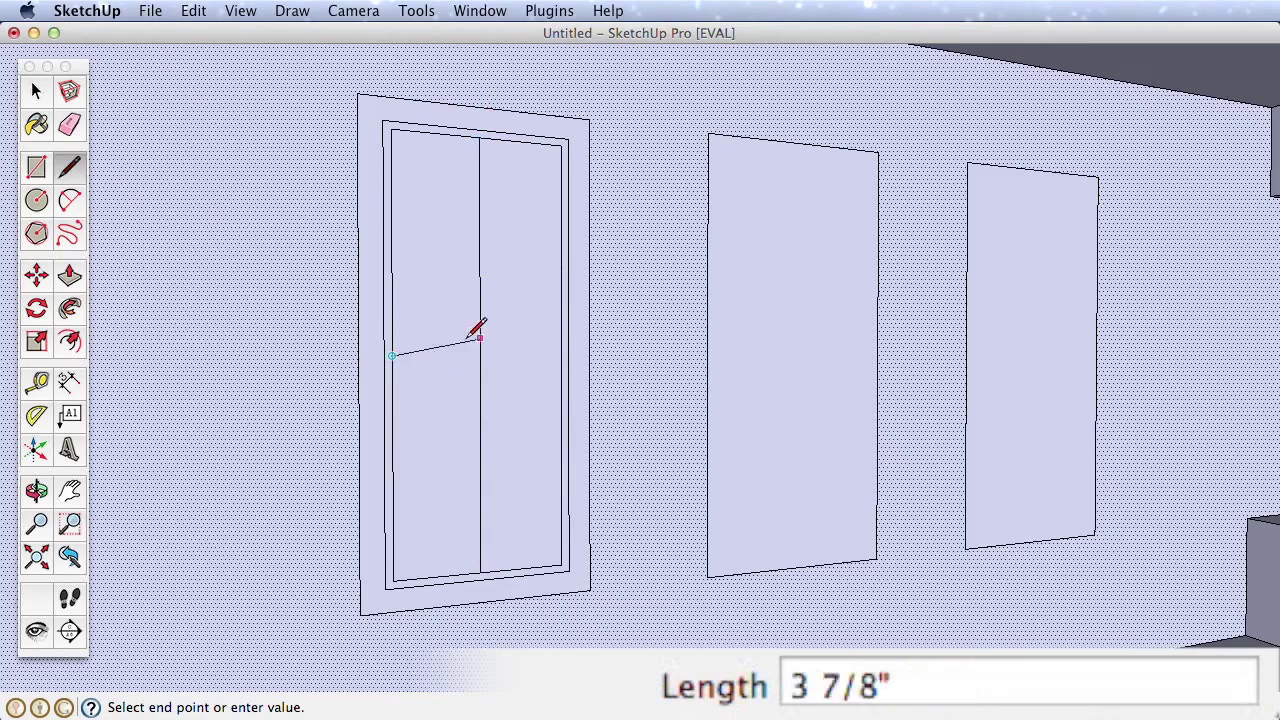
left_click(562, 355)
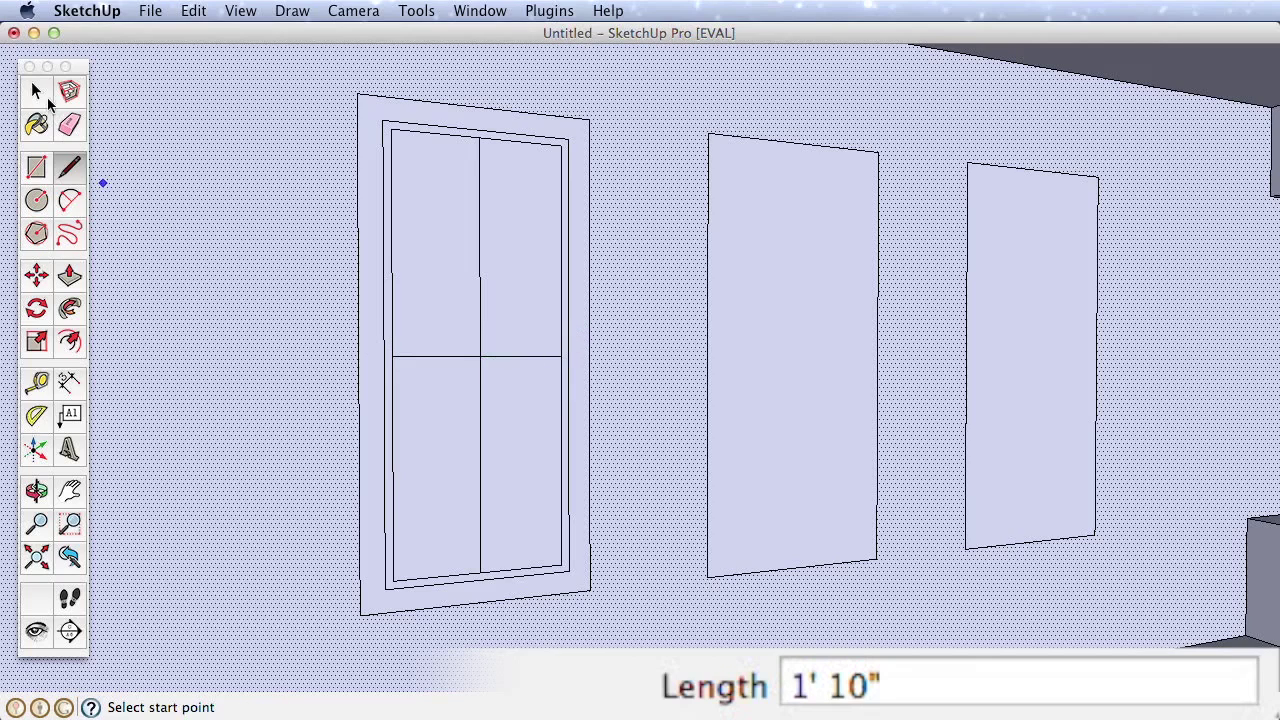
Offset the outline of the lower pane farthest from the recess 0.5" inward
key("space")
left_click(432, 432)
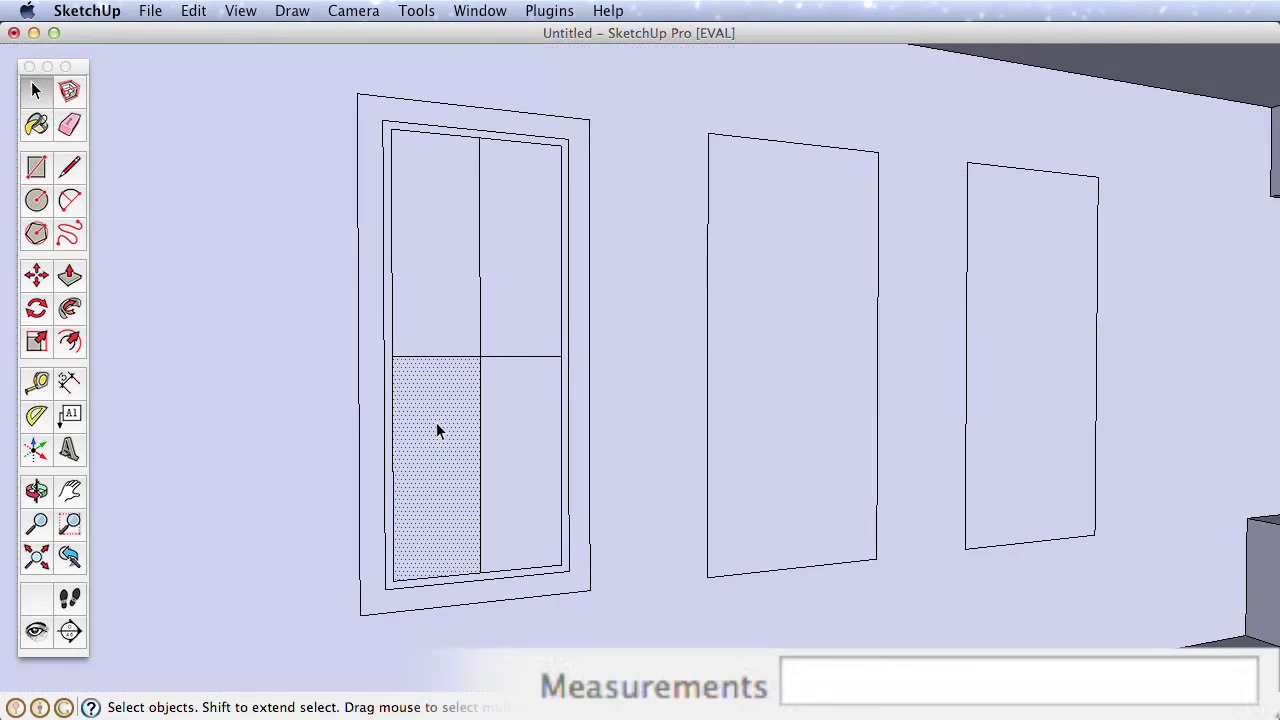
left_click(70, 340)
left_click(396, 418)
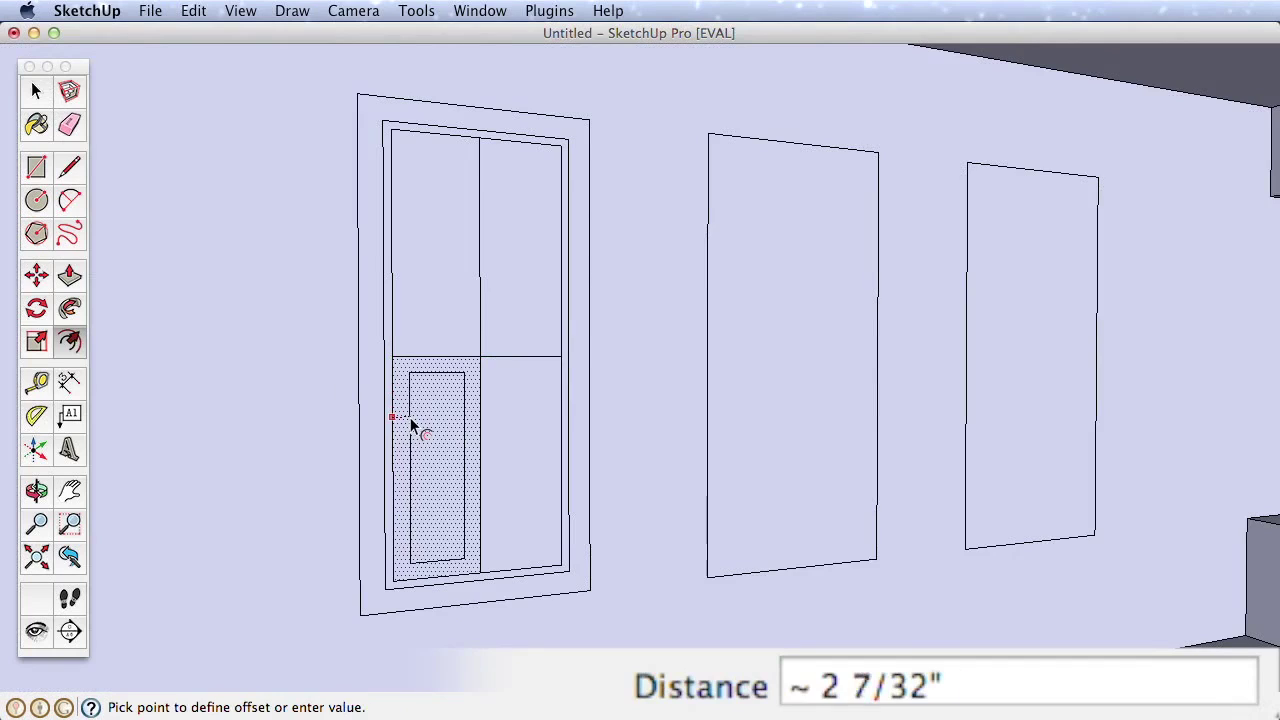
type(".56")
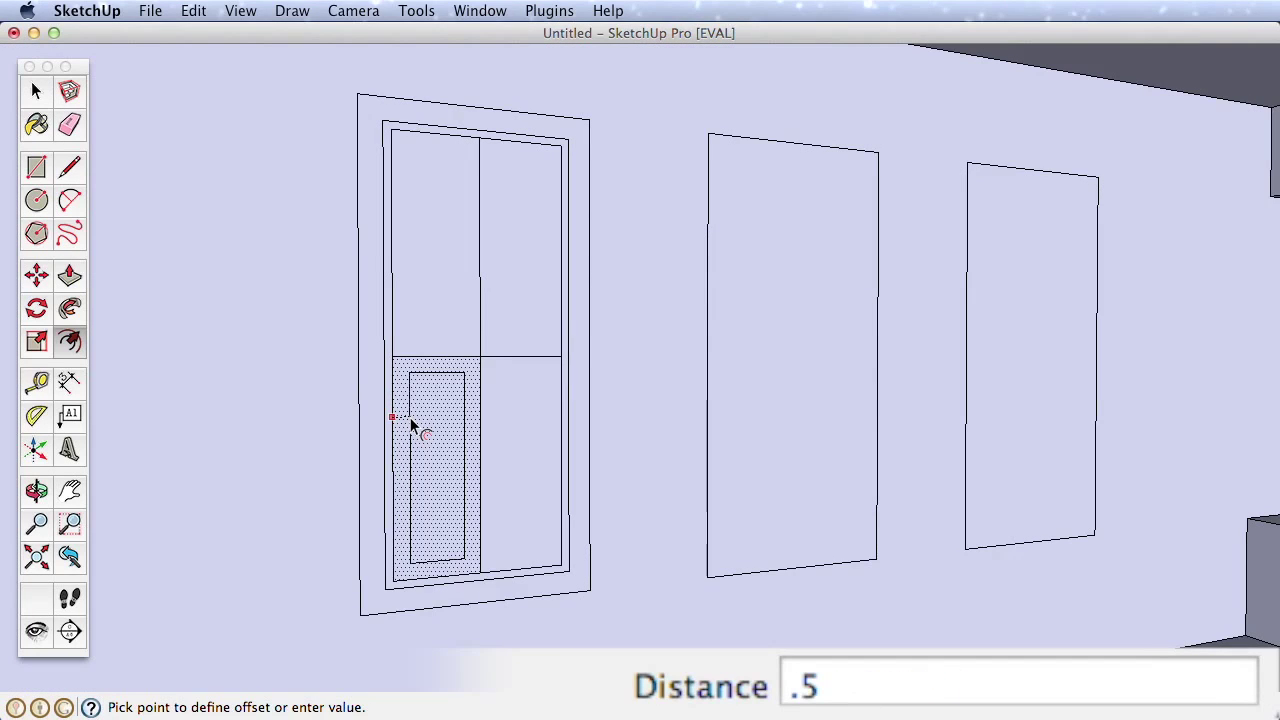
key("Return")
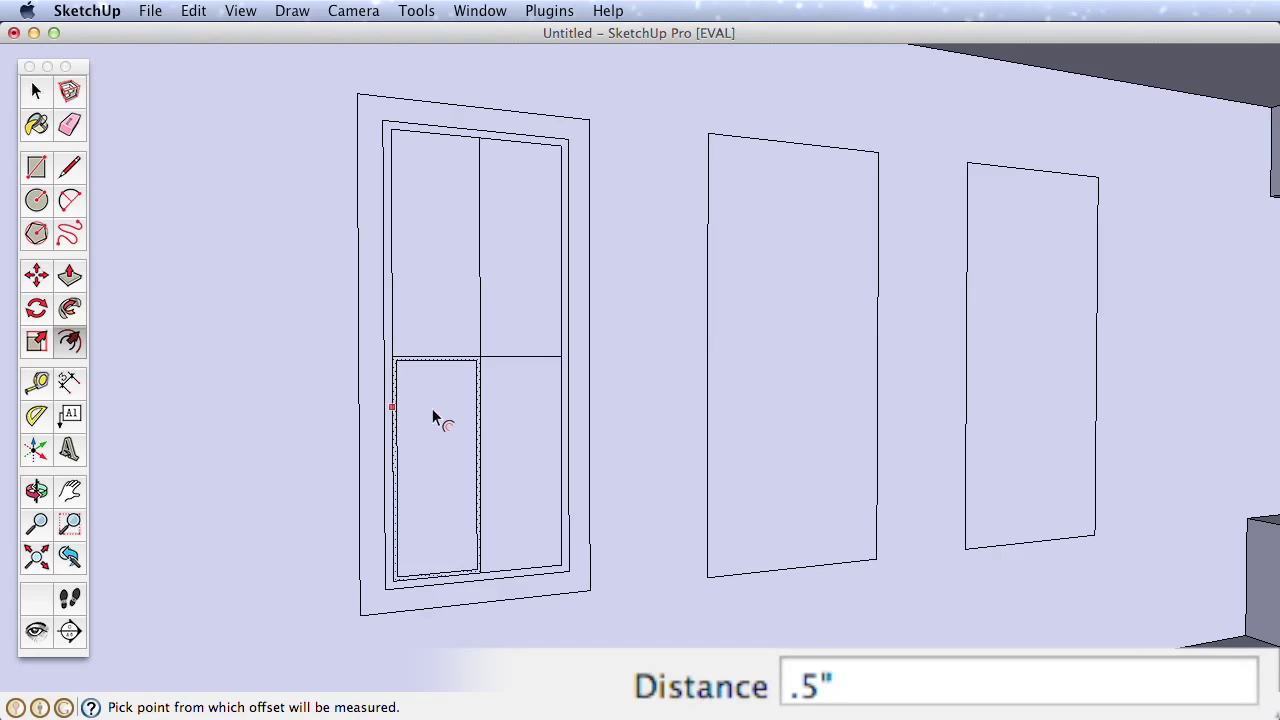
Repeat the 0.5" inward offset on the outlines of the window's other three panes
left_click(37, 93)
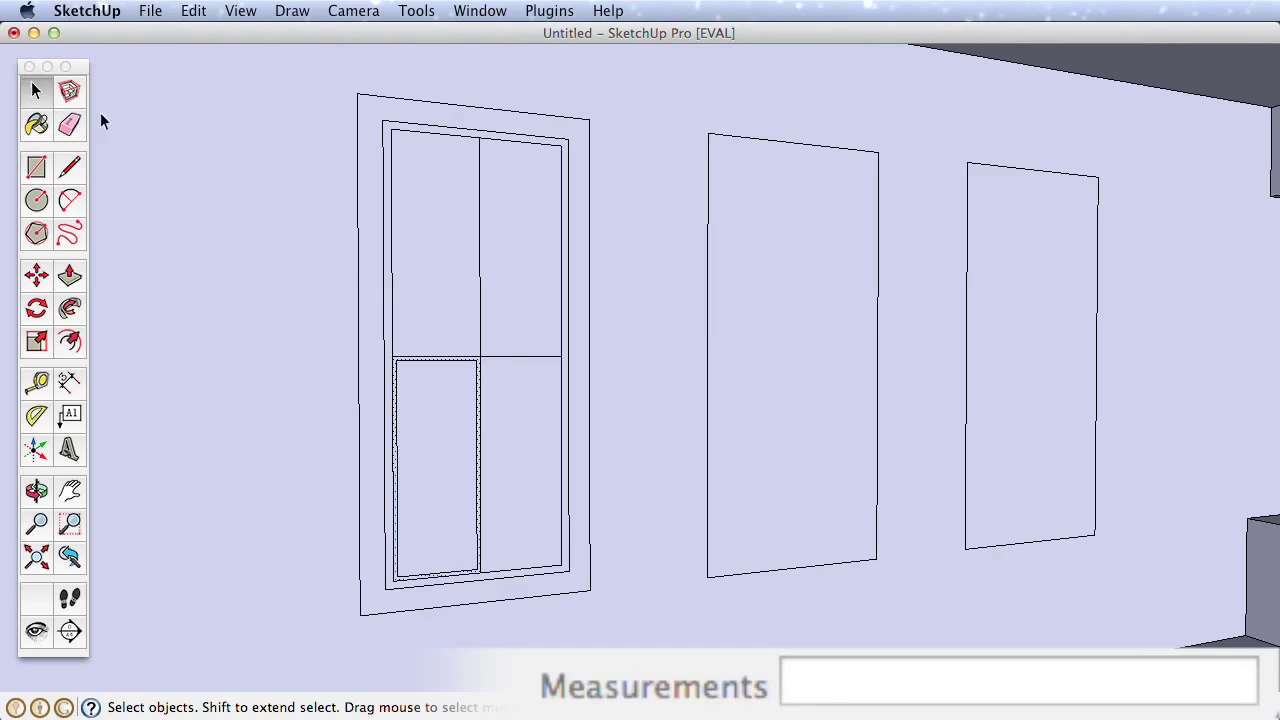
left_click(423, 291)
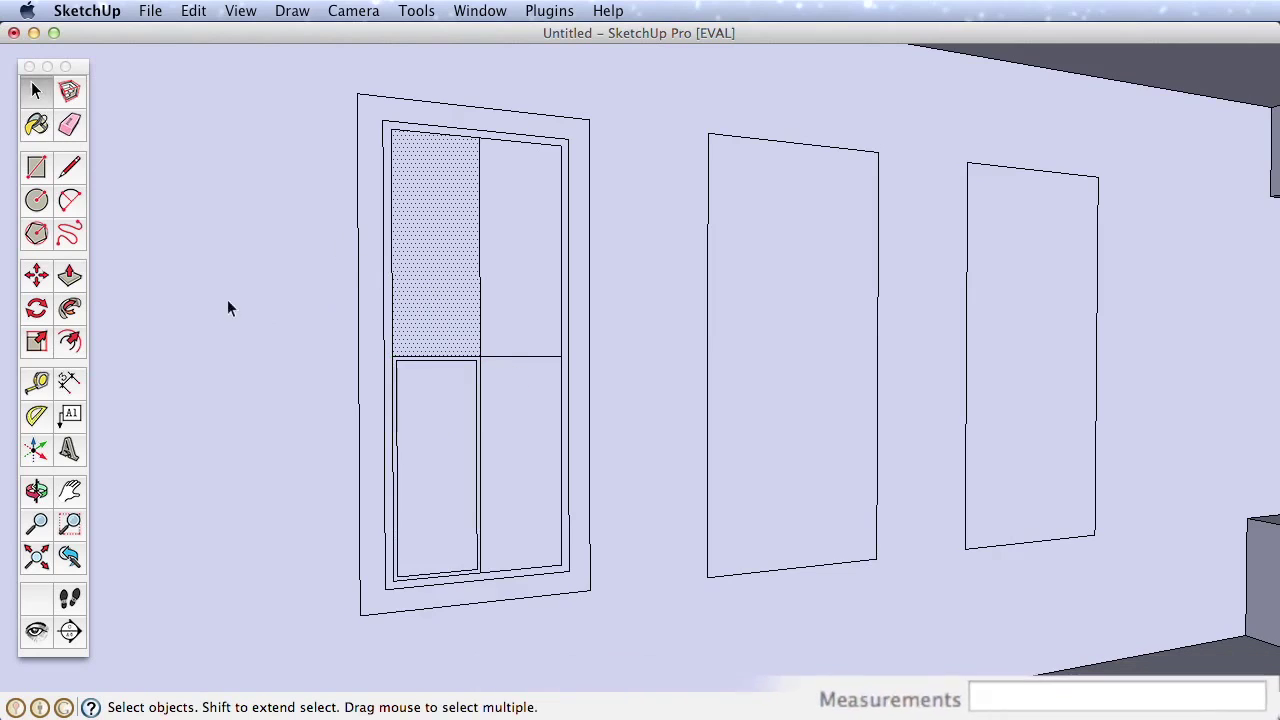
left_click(70, 343)
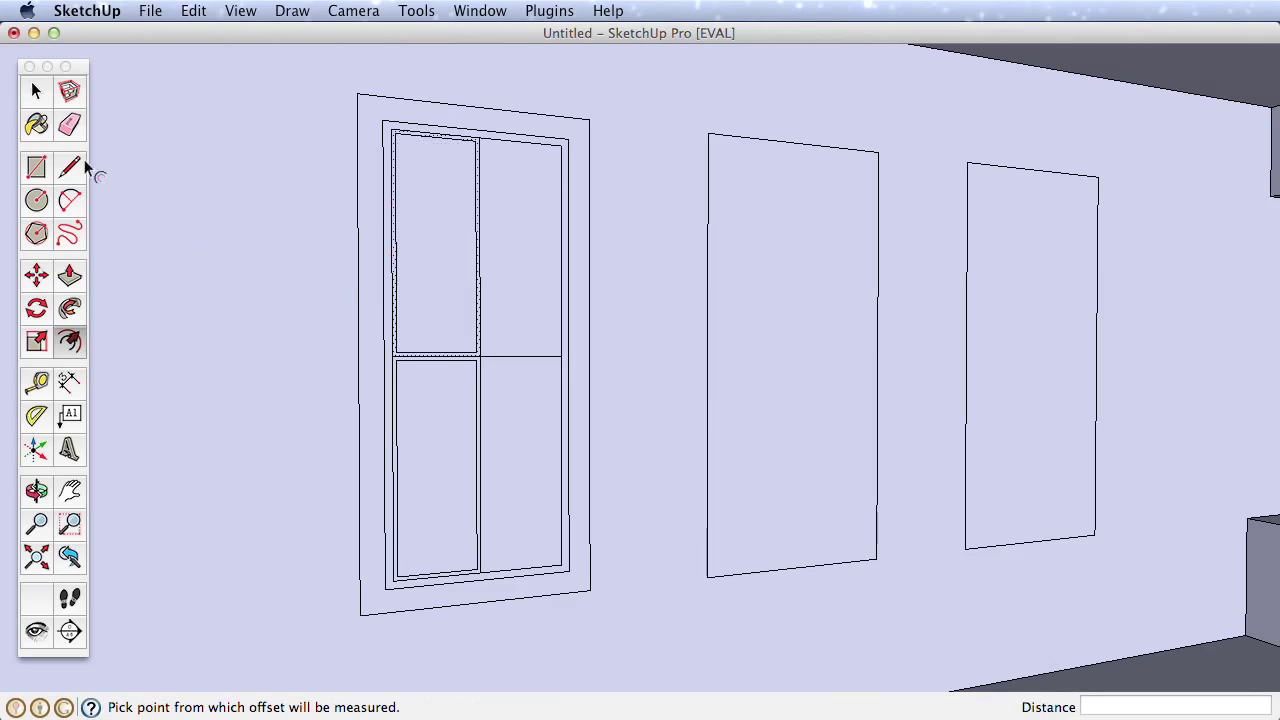
left_click(37, 92)
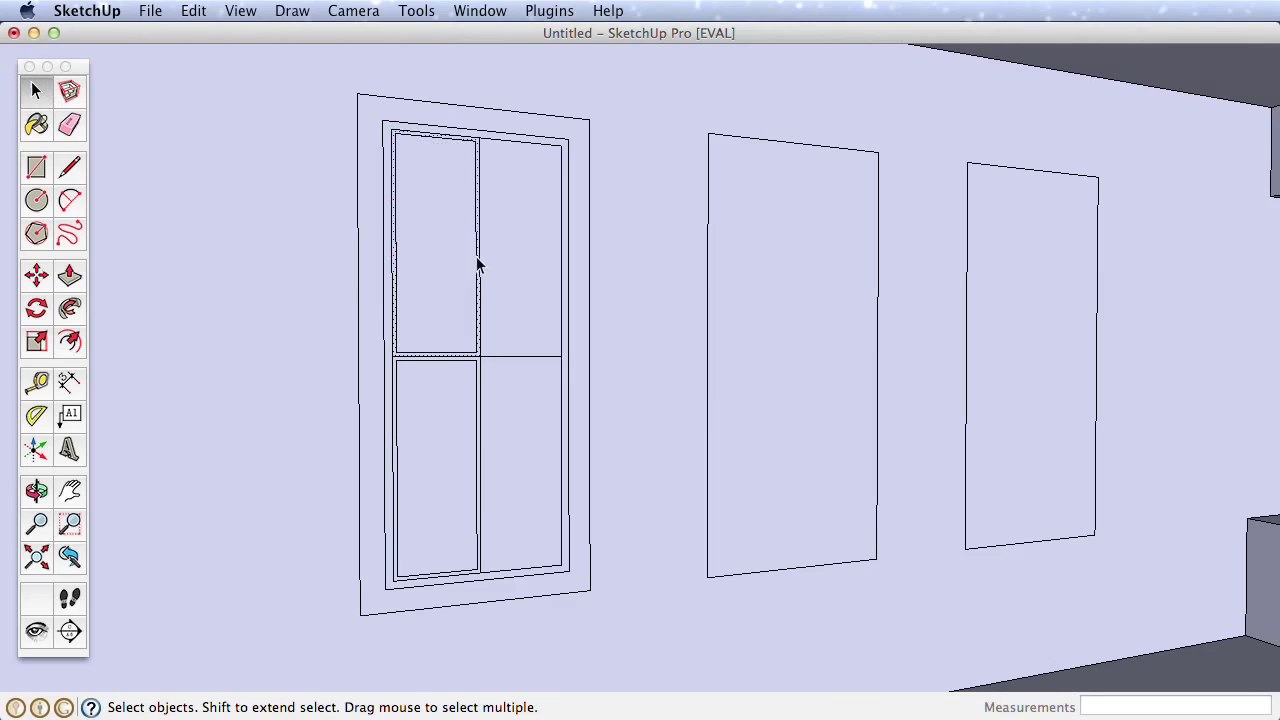
left_click(70, 342)
double_click(523, 290)
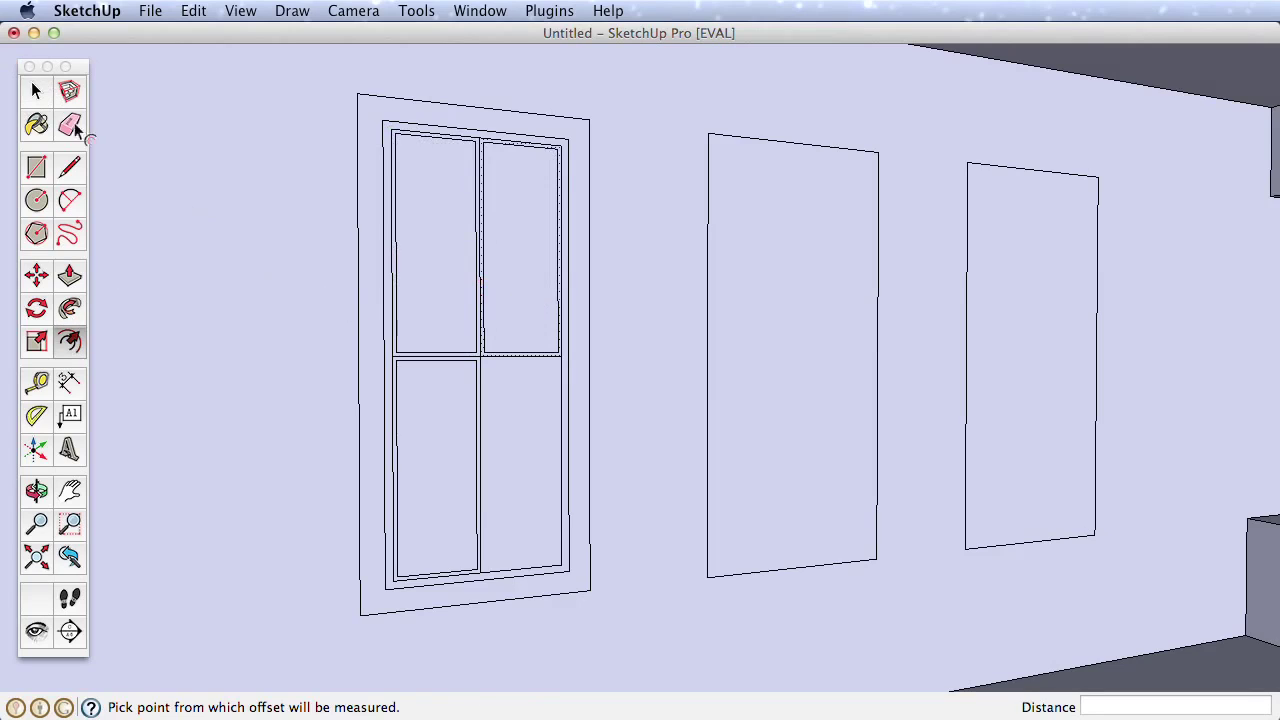
left_click(36, 92)
left_click(504, 428)
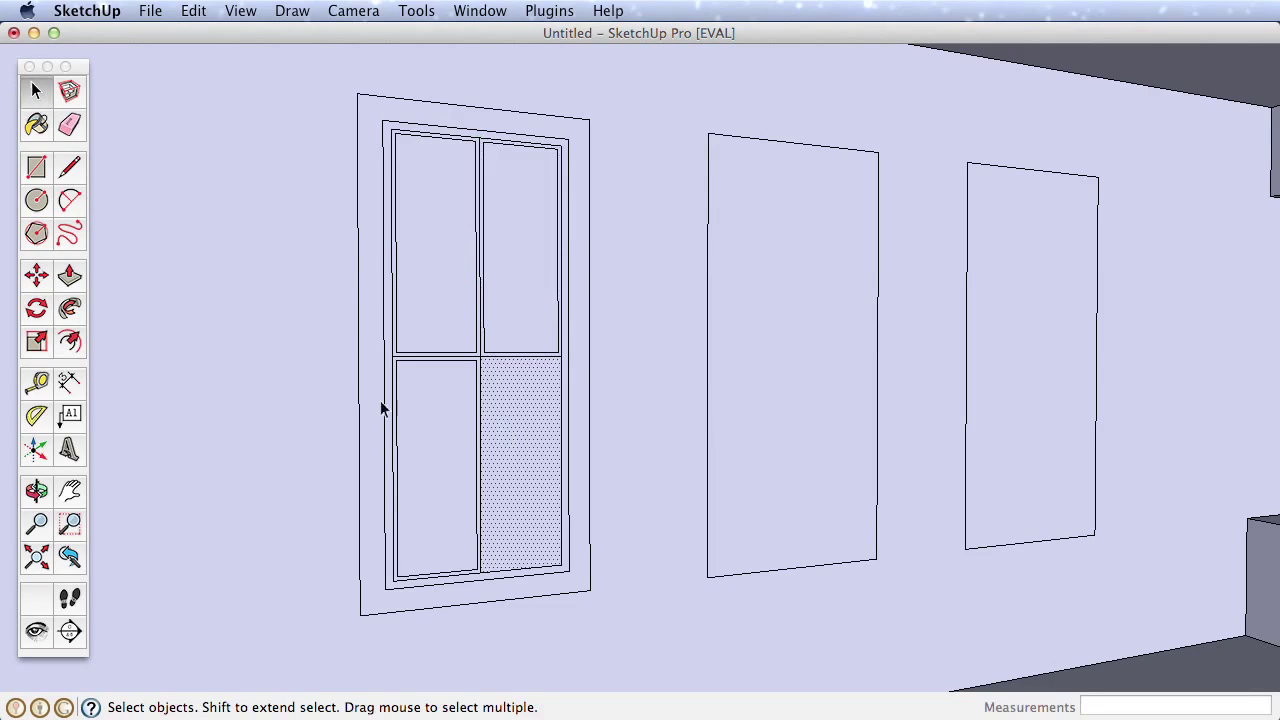
left_click(70, 342)
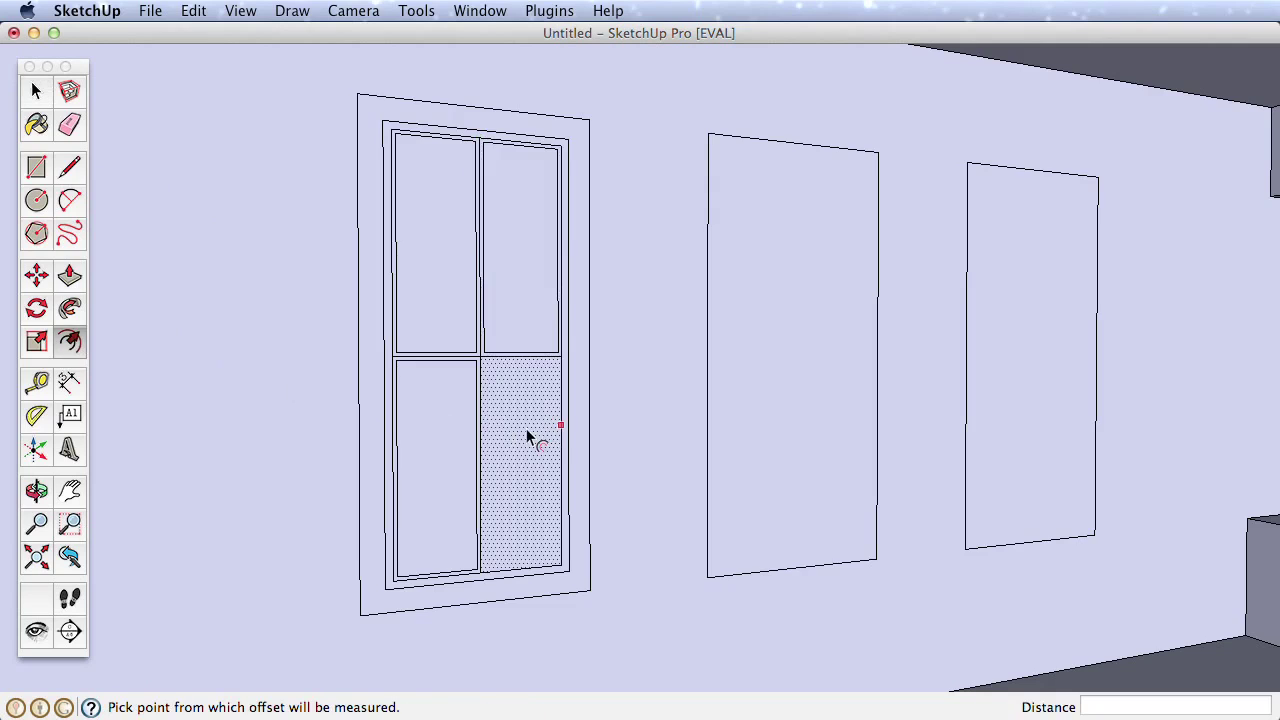
left_click(526, 428)
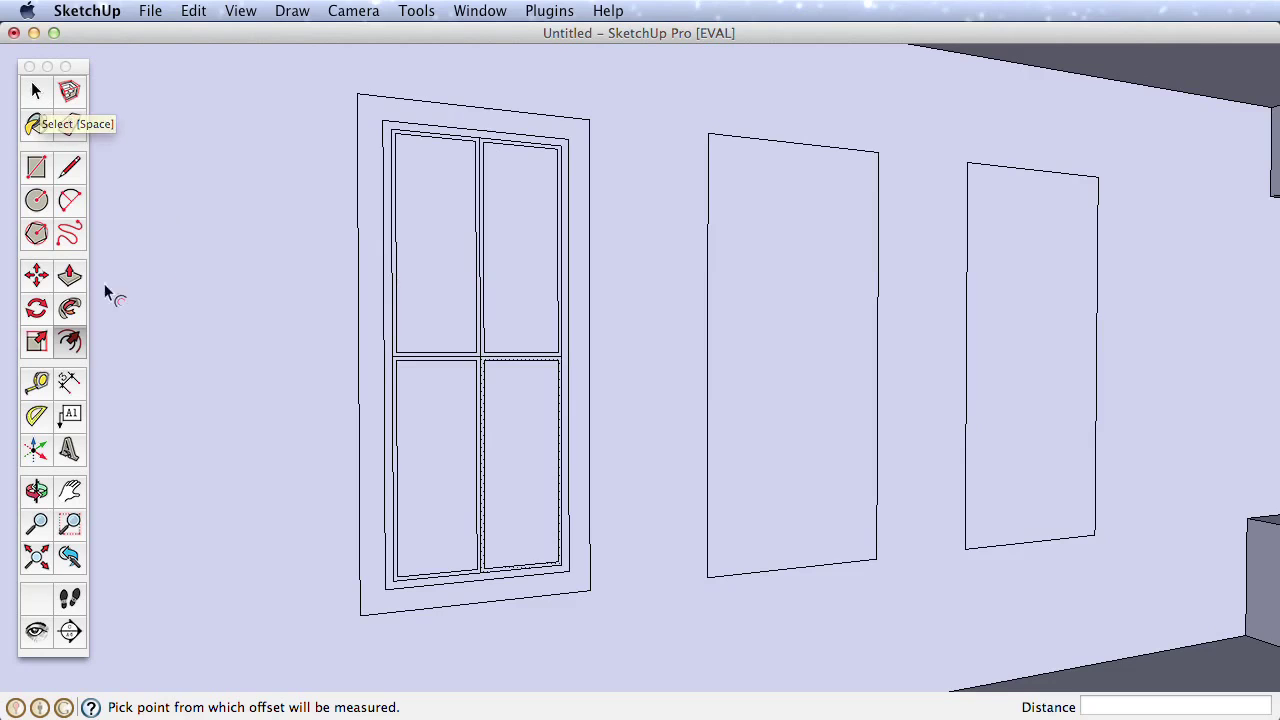
Push all four inner pane faces of the window about 6 13/16" into the wall
left_click(69, 275)
middle_click_drag(409, 374, 434, 337)
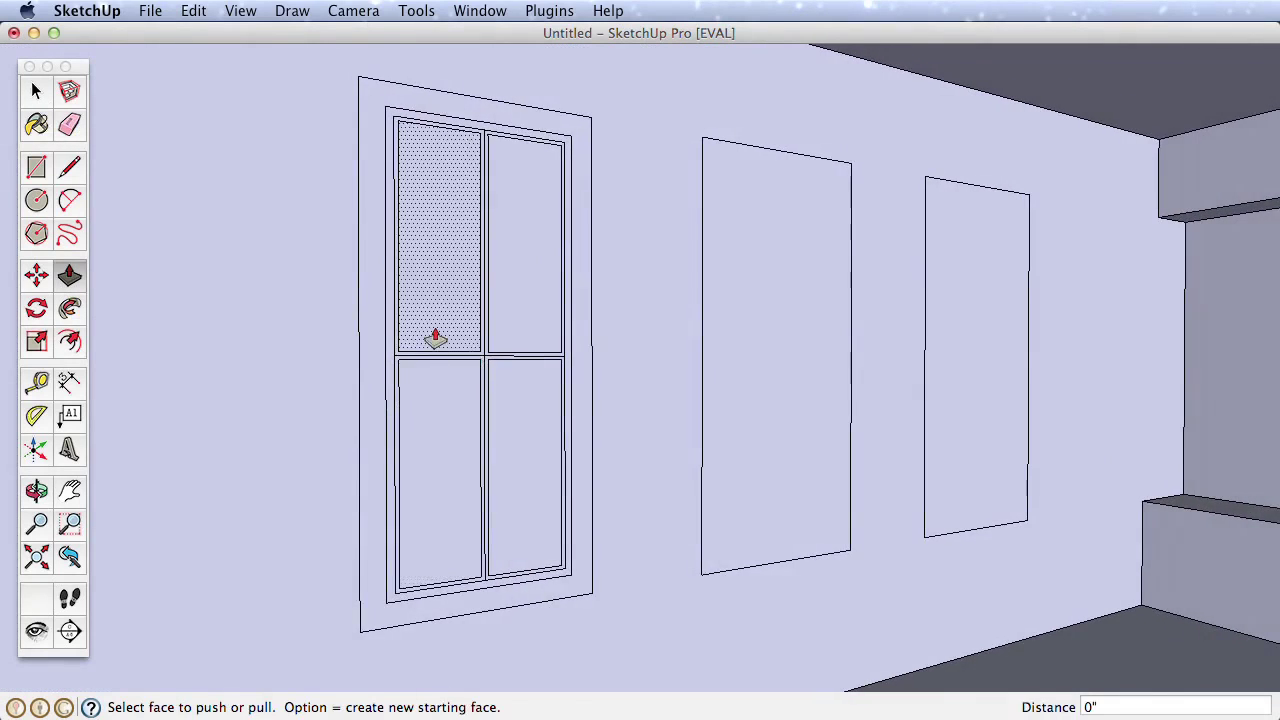
scroll(446, 334, "up", 3)
left_click_drag(446, 334, 438, 334)
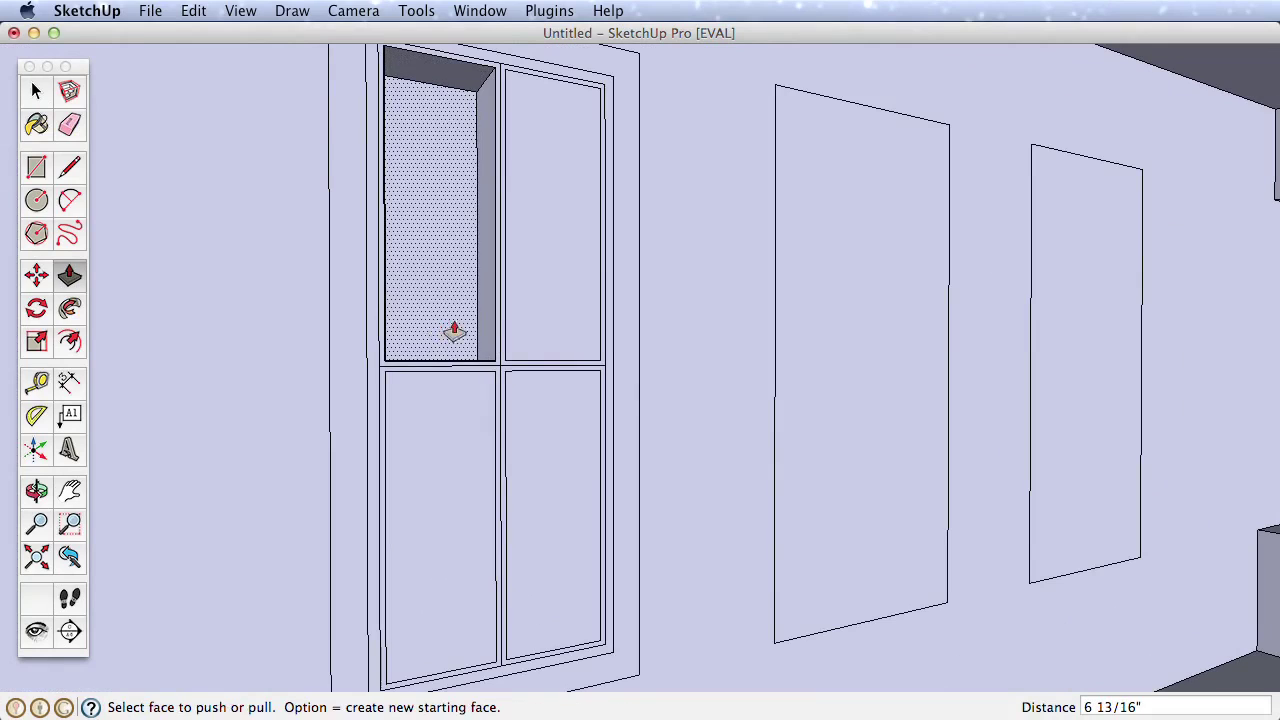
double_click(523, 324)
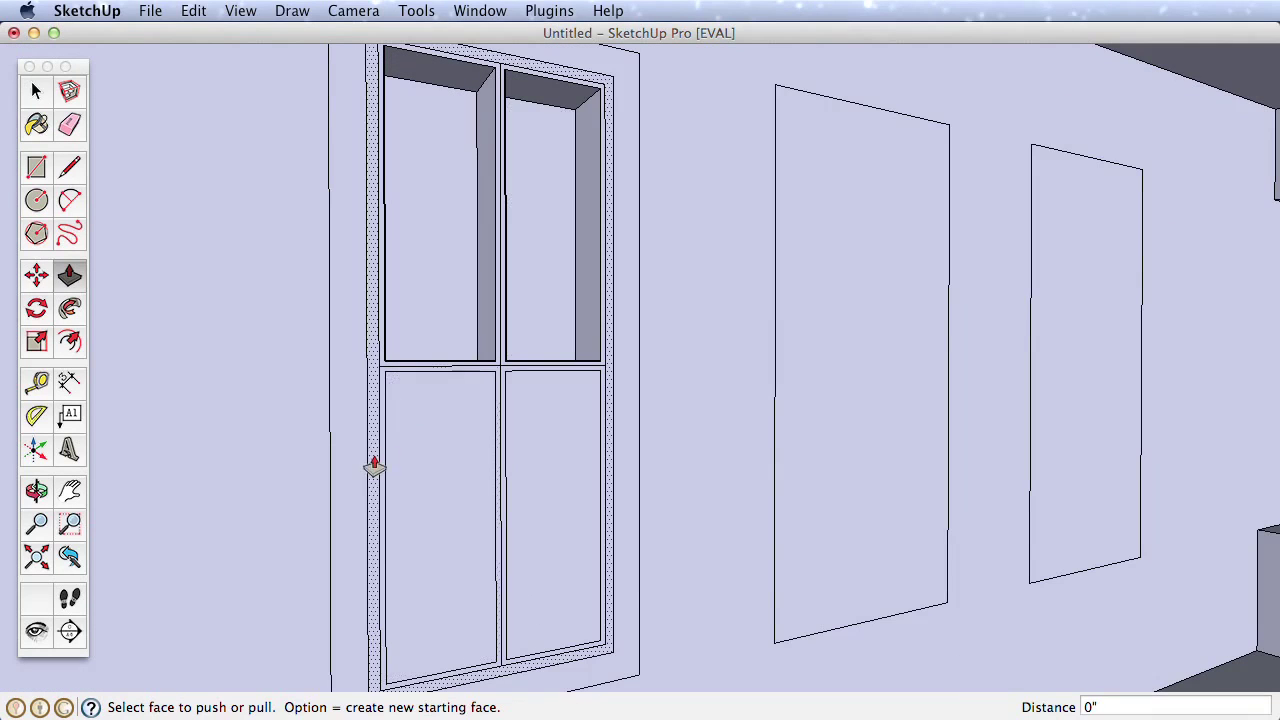
double_click(417, 458)
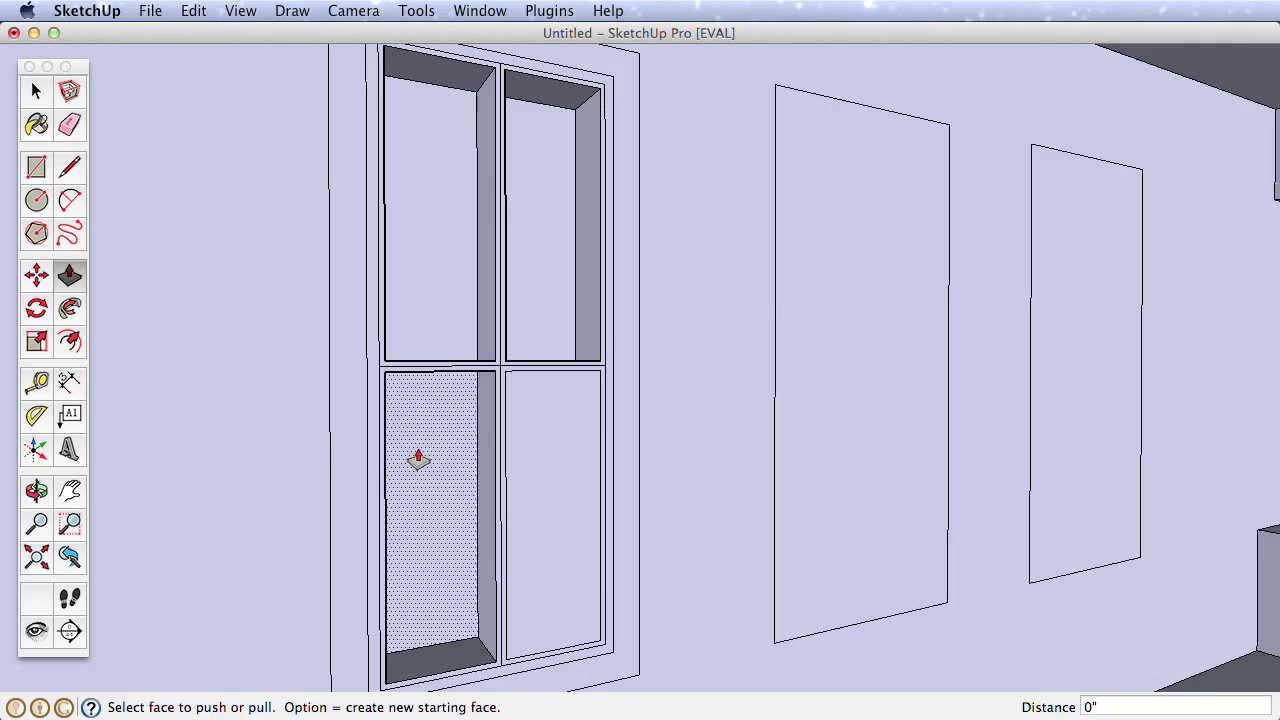
double_click(522, 460)
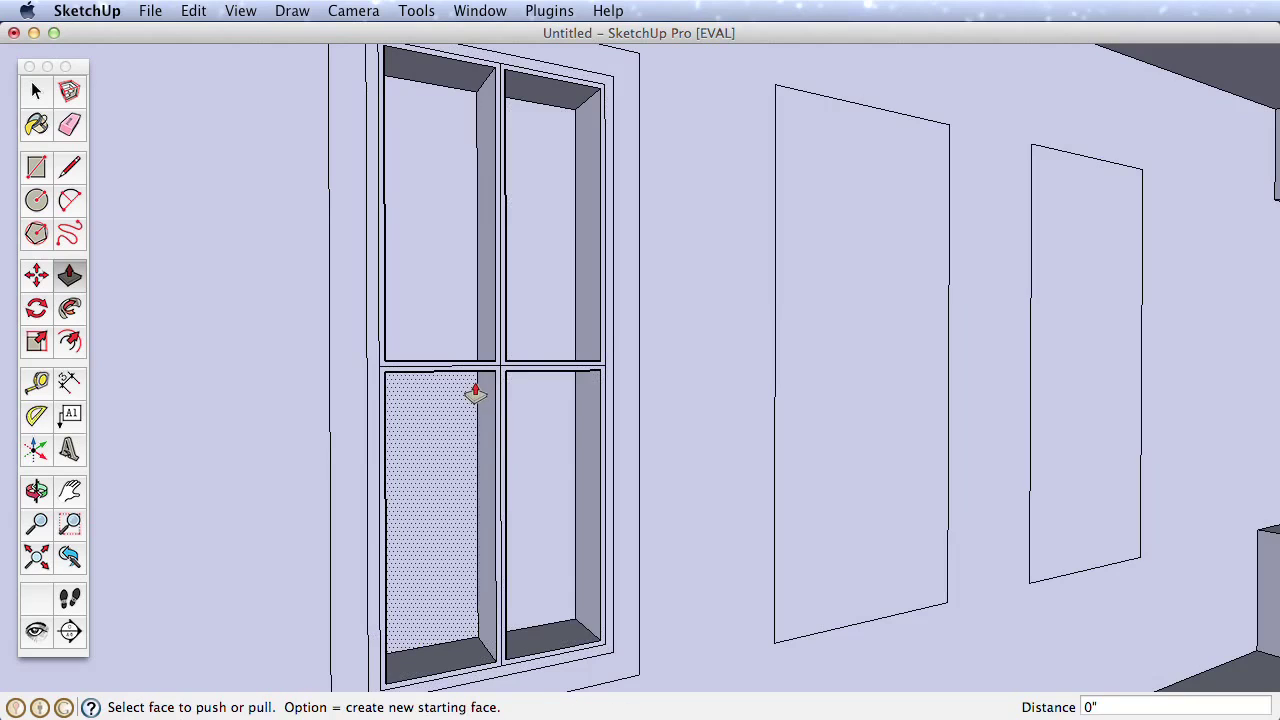
Erase the dividing lines along the middle of the bars between the four panes
scroll(476, 392, "down", 4)
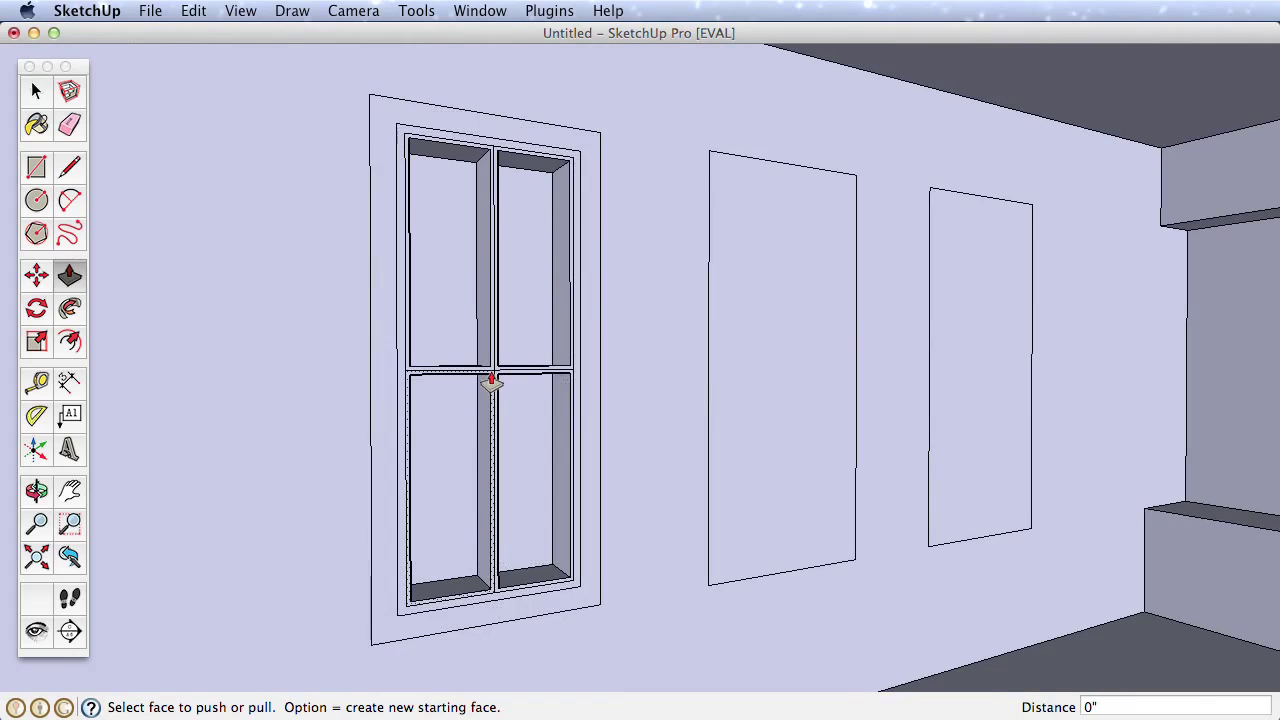
scroll(491, 380, "up", 2)
scroll(491, 380, "up", 5)
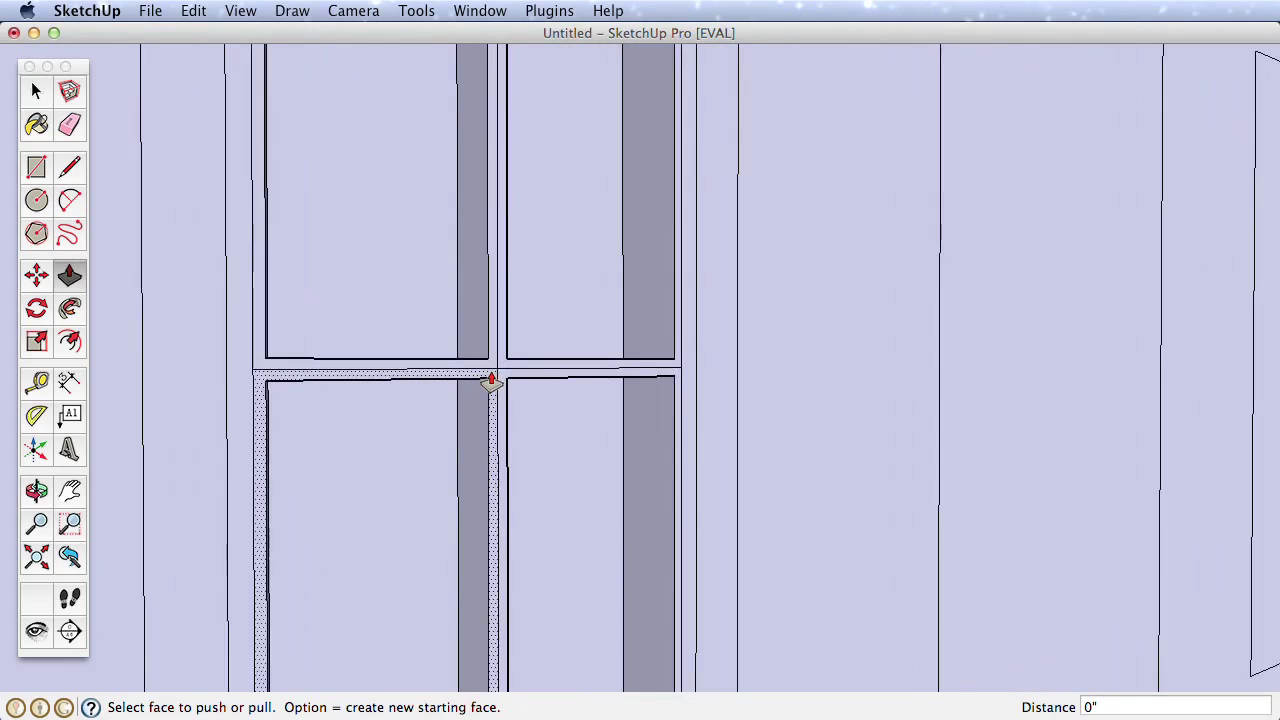
left_click(69, 125)
left_click_drag(508, 366, 507, 358)
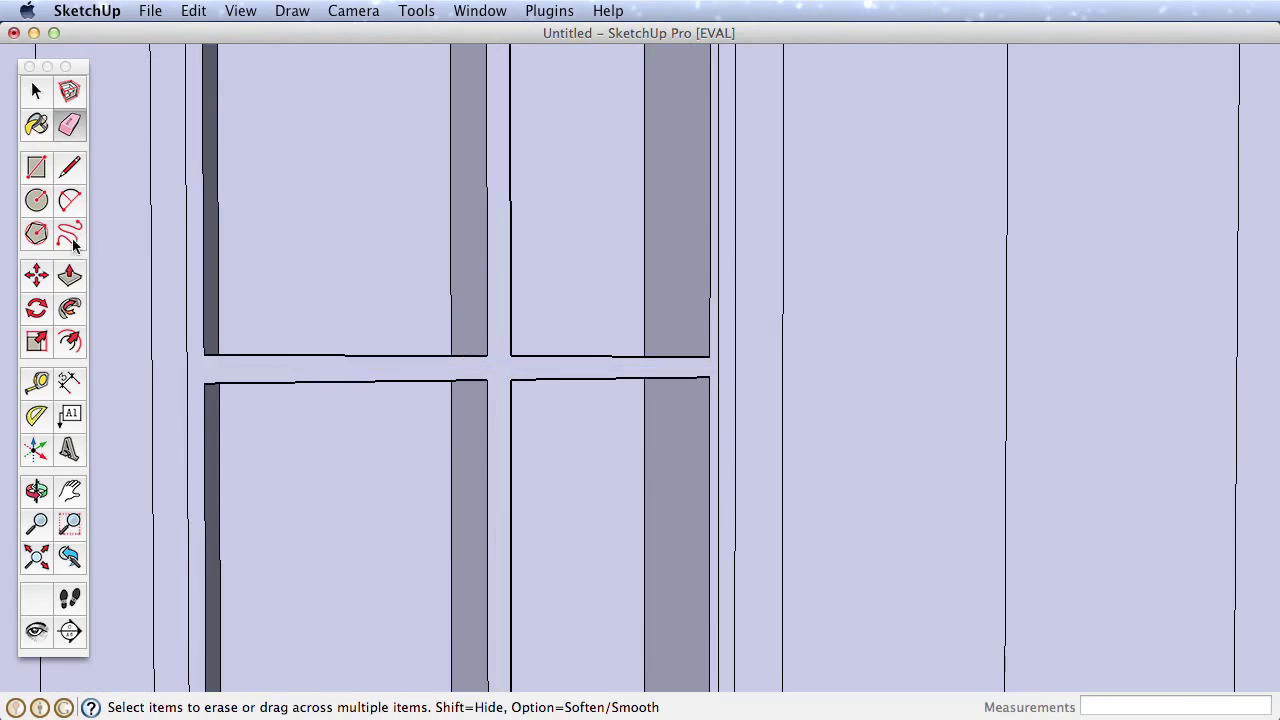
Stagger the window frame depths: recess the pane bars, pull the outer casing out about 7/8" and push the ring between them in about 2 3/32"
left_click(70, 278)
left_click_drag(523, 383, 486, 381)
left_click_drag(776, 381, 781, 380)
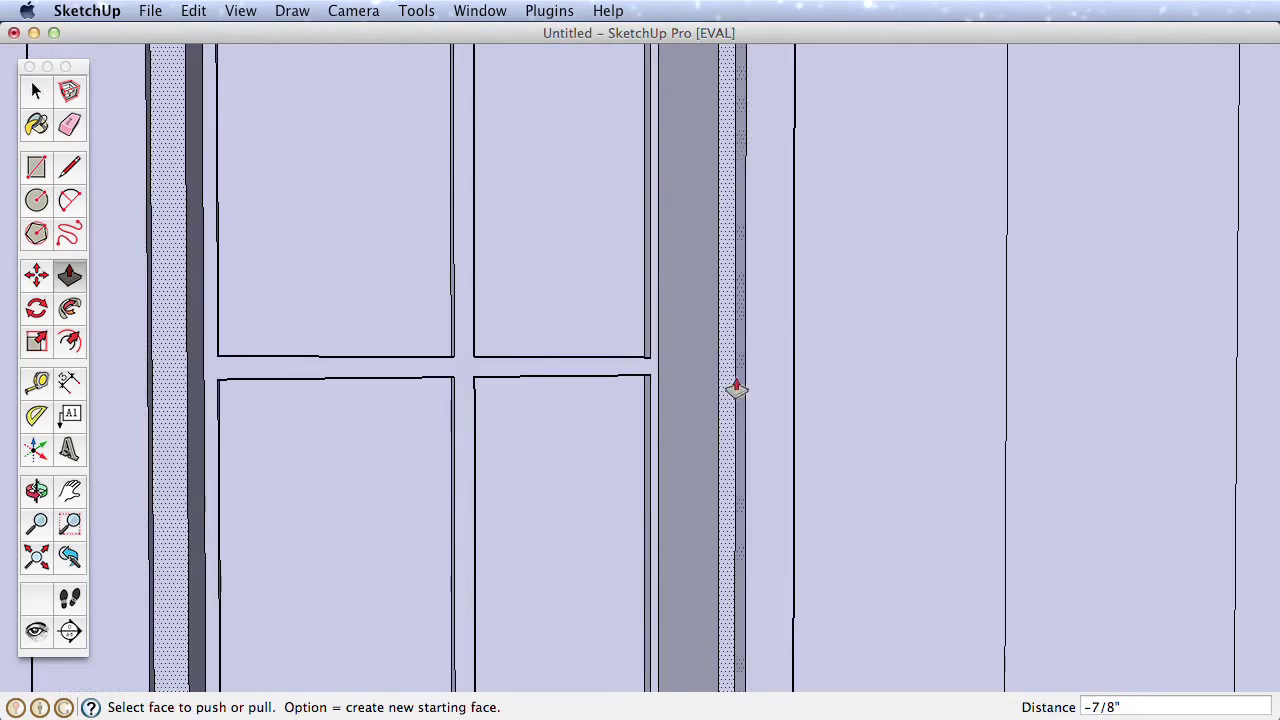
left_click_drag(734, 386, 700, 390)
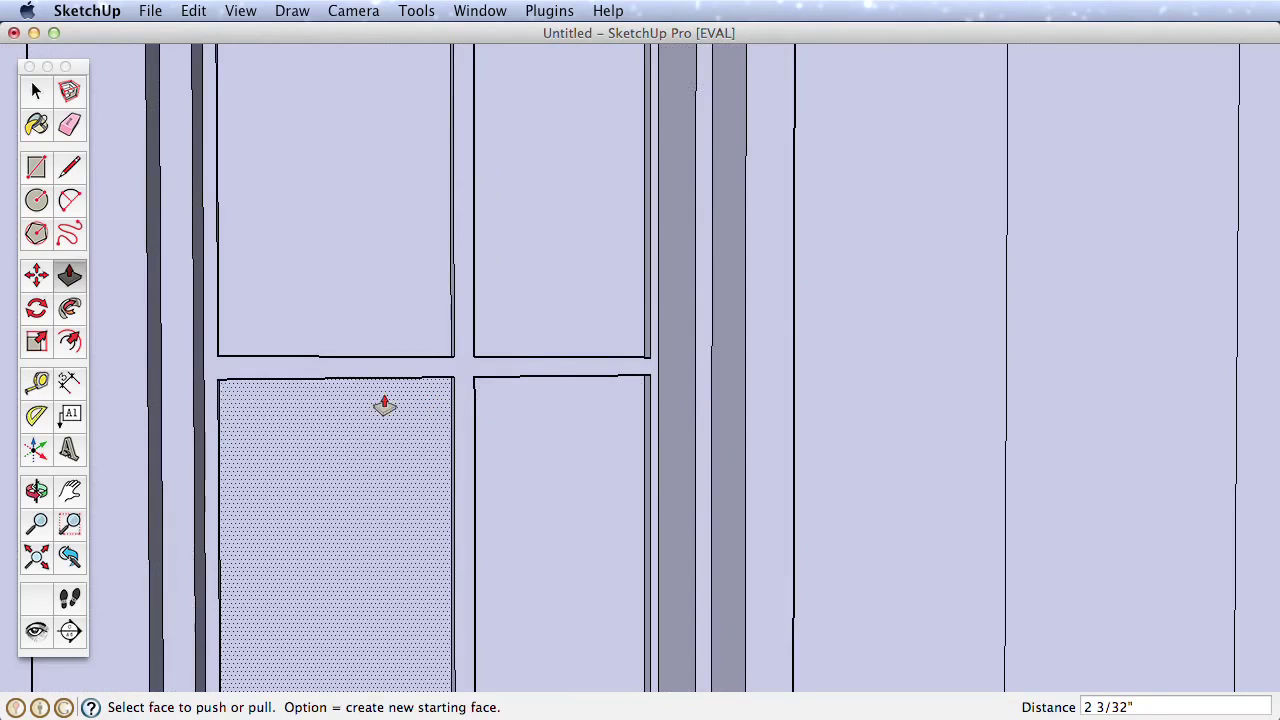
scroll(383, 403, "down", 6)
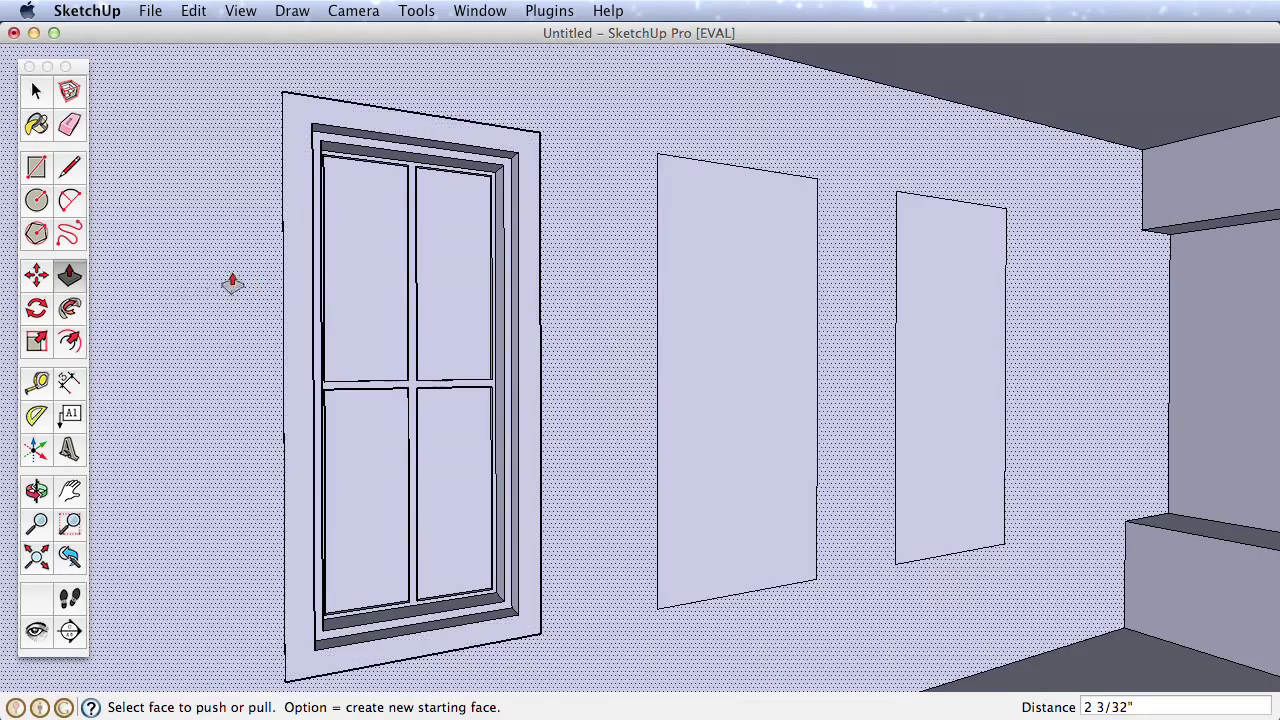
Offset the middle window's outline 3" inward and its inner outline once more, matching the finished window's frame widths
left_click(69, 341)
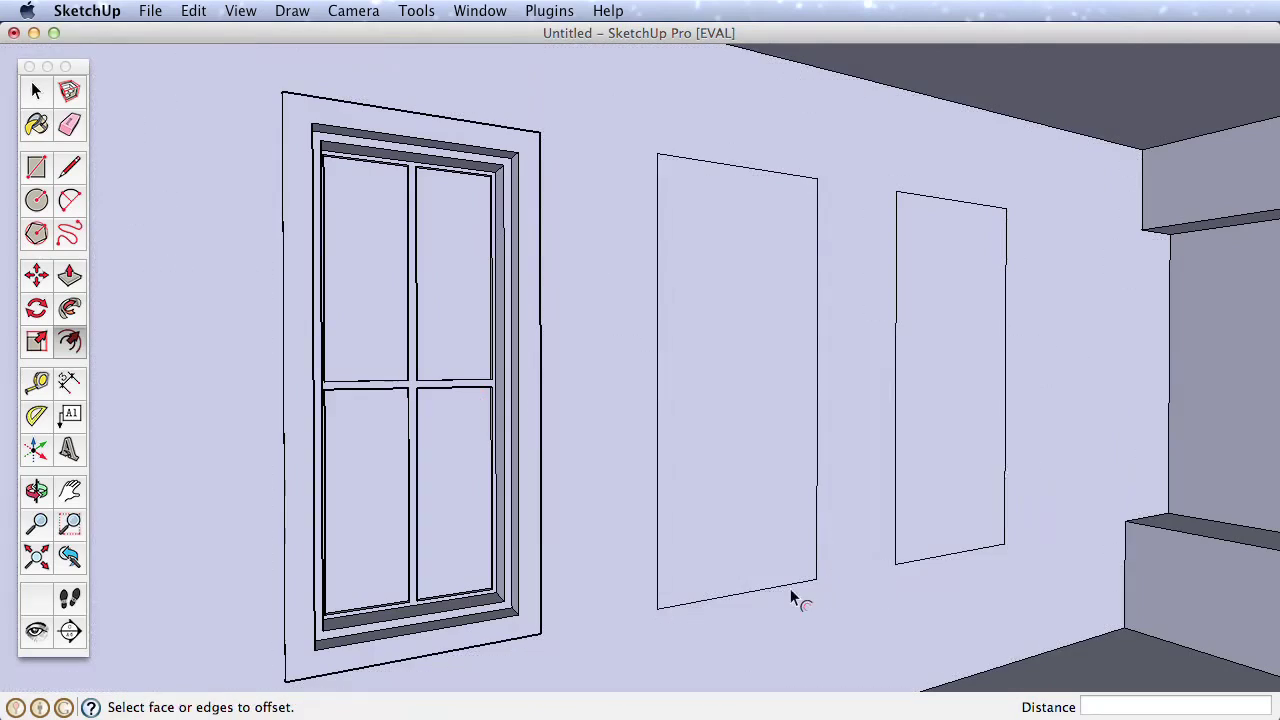
left_click(729, 575)
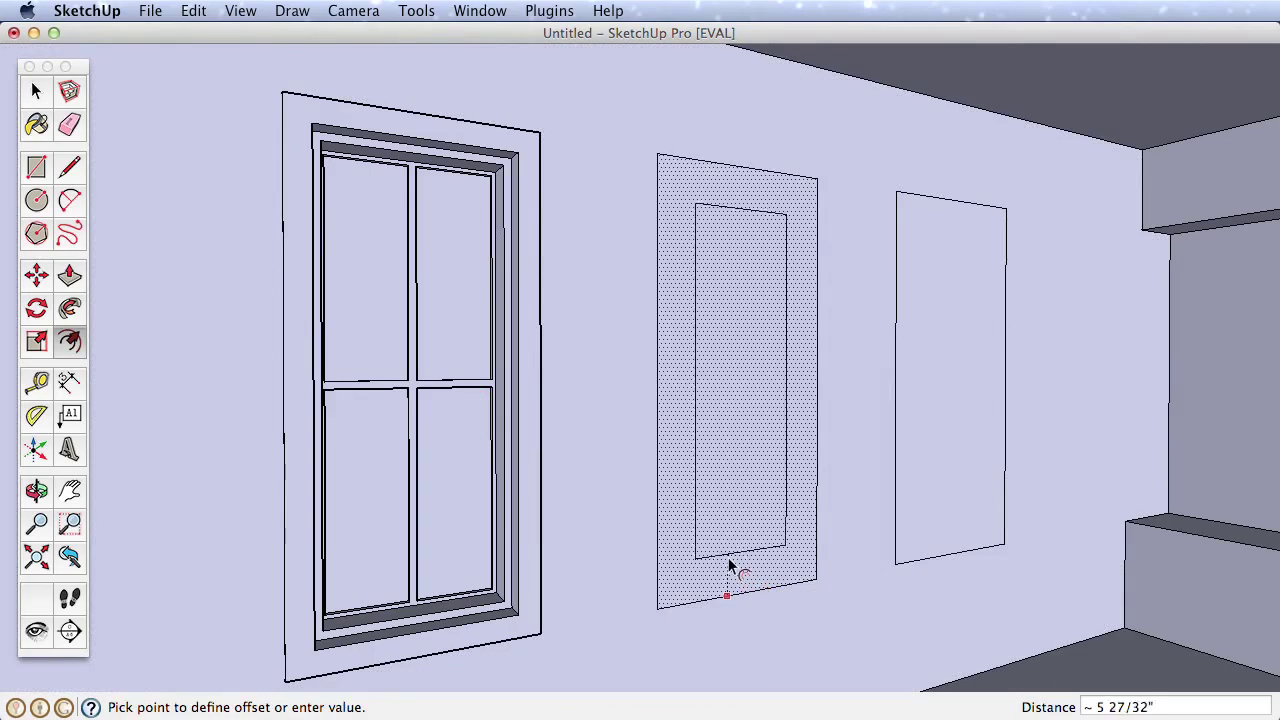
left_click(520, 619)
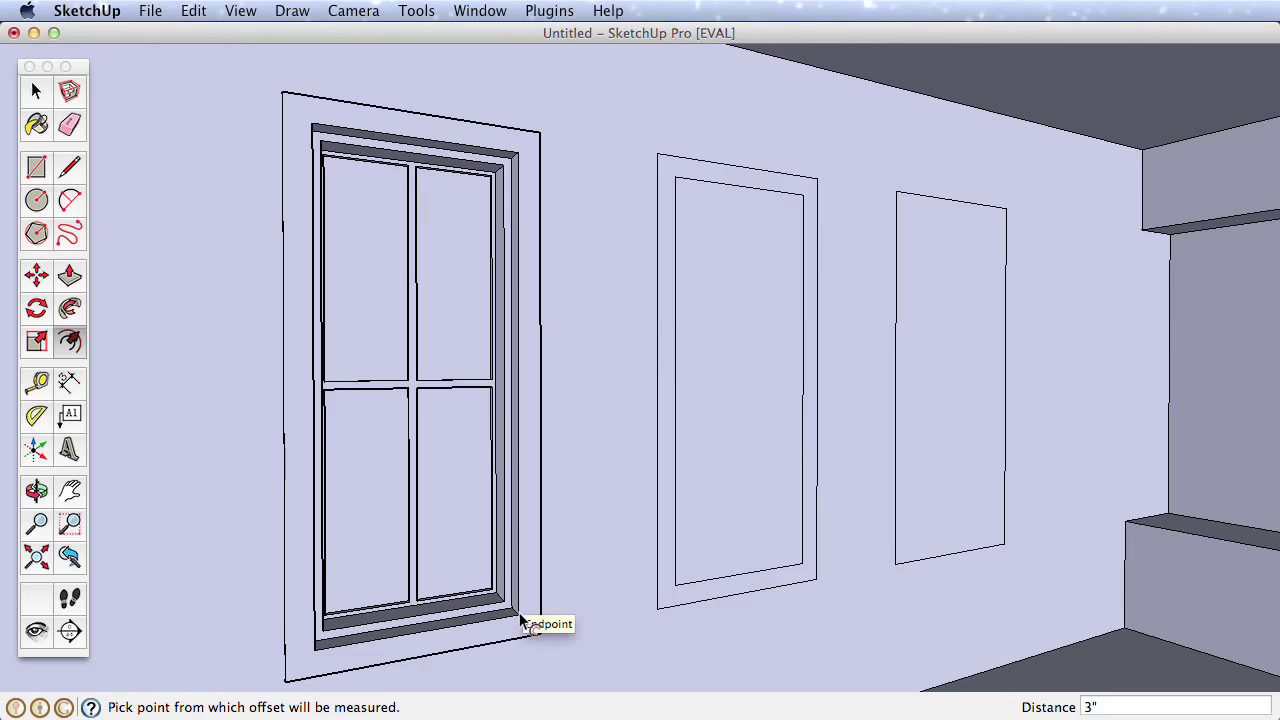
left_click(730, 560)
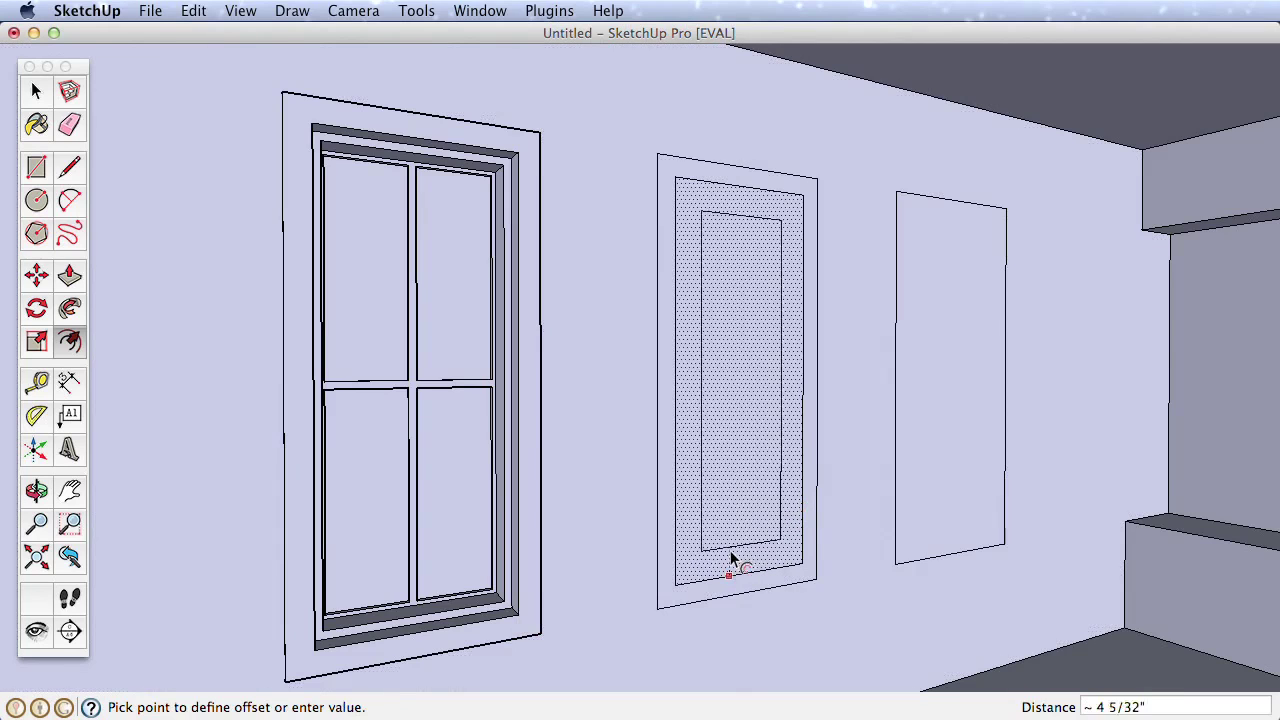
left_click(508, 612)
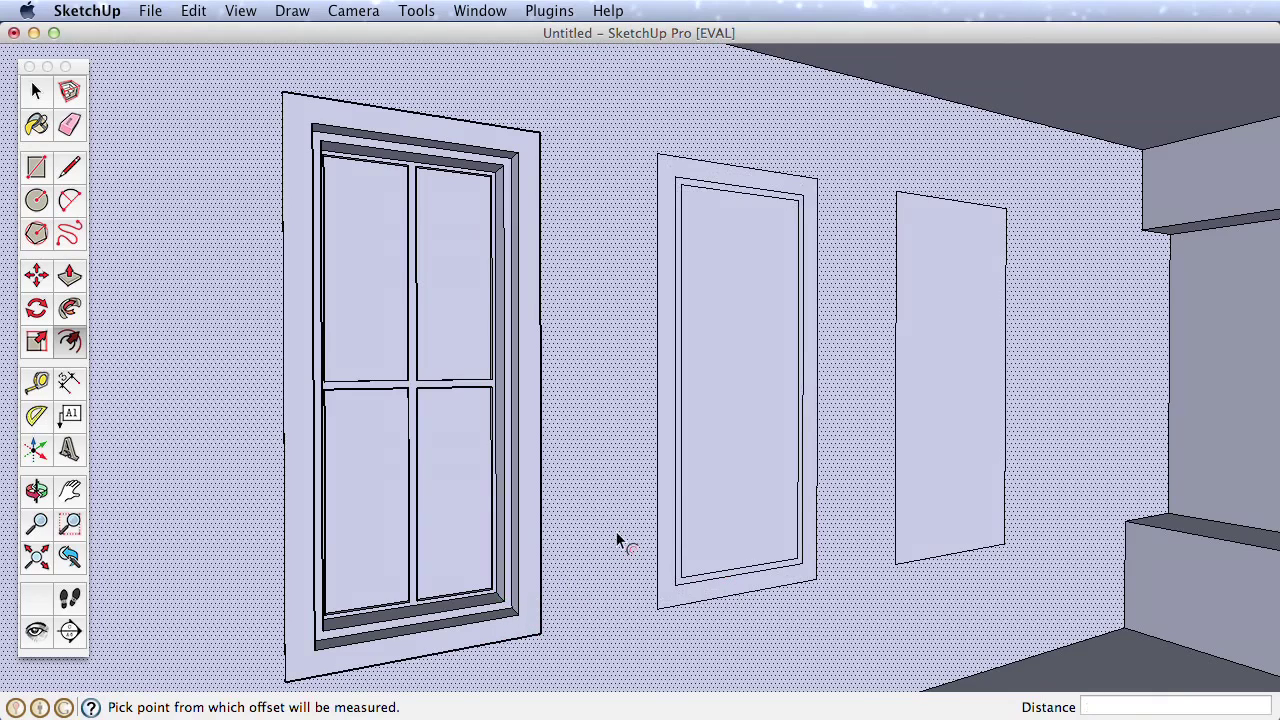
Divide the middle window's innermost face into four panes with a vertical and a horizontal line through its edge midpoints
left_click(69, 169)
left_click(741, 191)
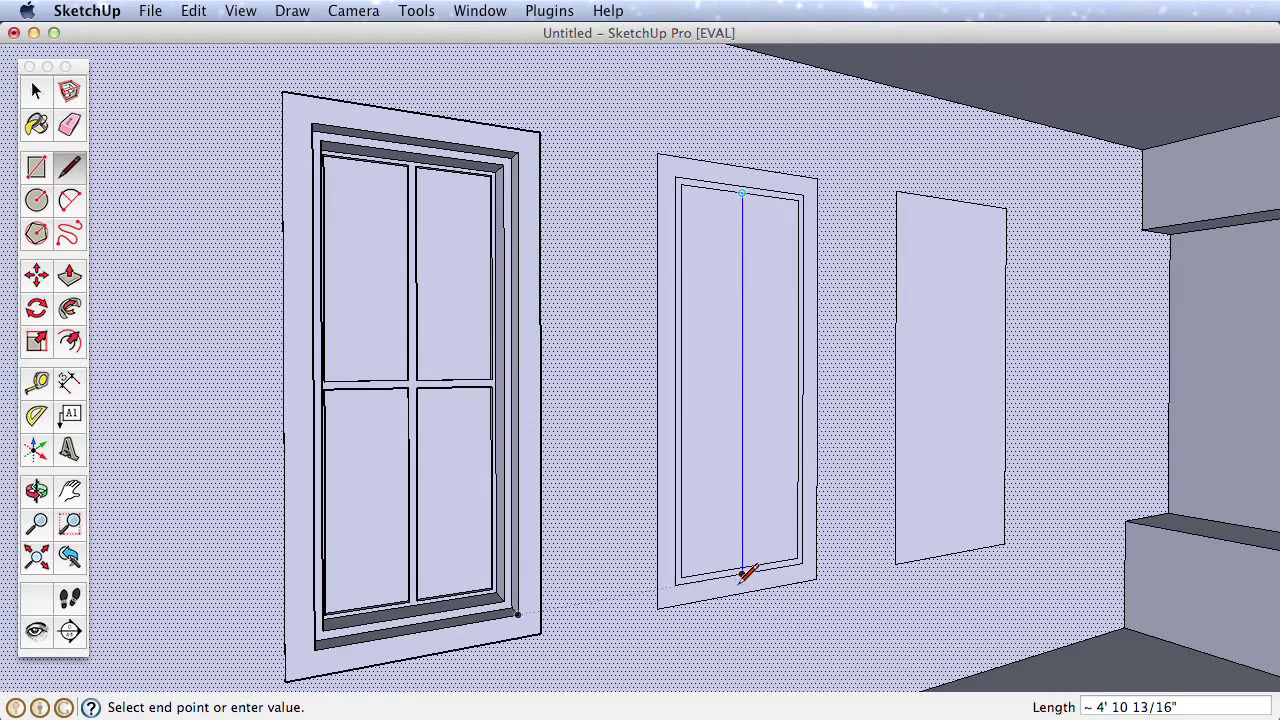
left_click(751, 549)
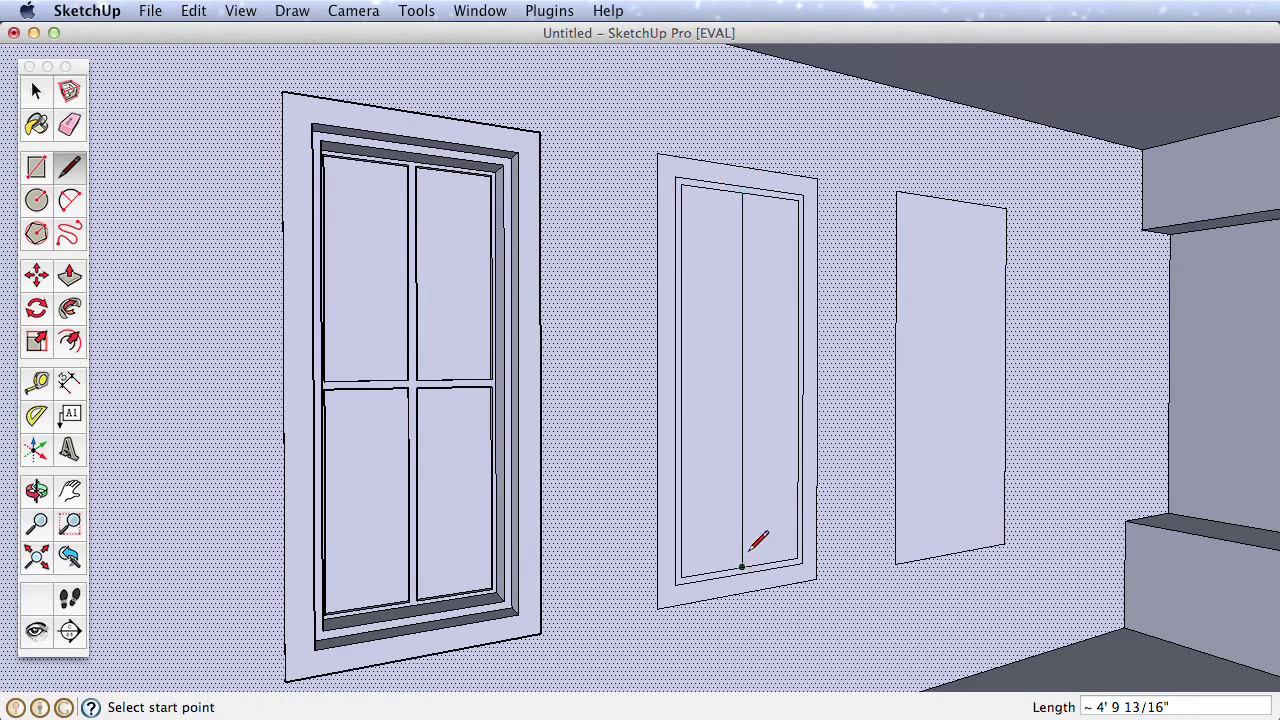
left_click(797, 379)
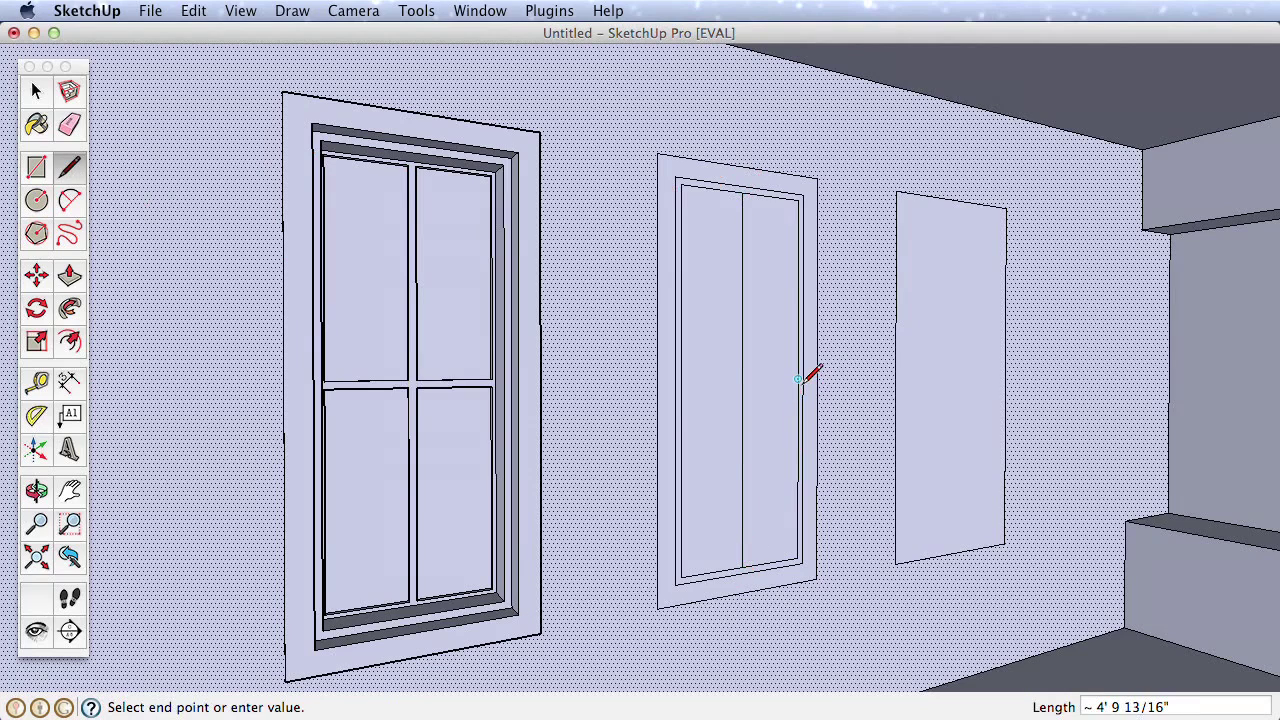
left_click(681, 380)
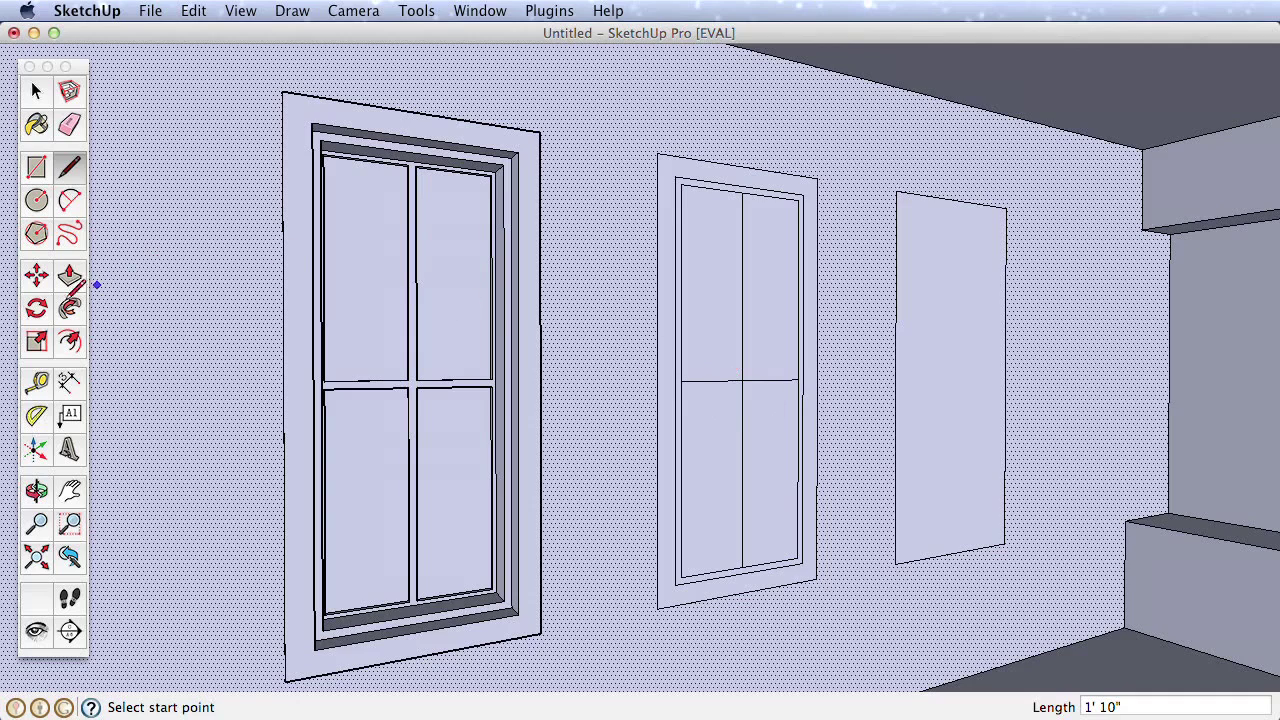
Offset the outline of the middle window's lower pane nearest the finished window 1/2" inward
left_click(70, 343)
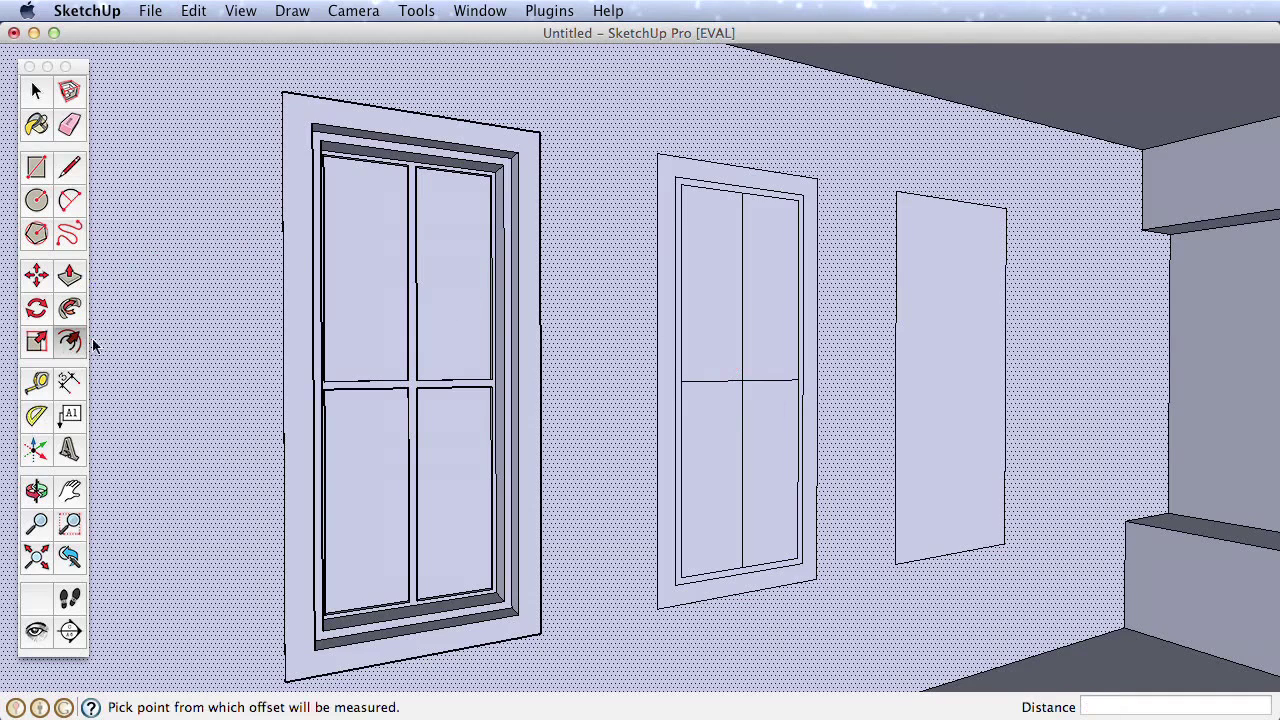
left_click(714, 548)
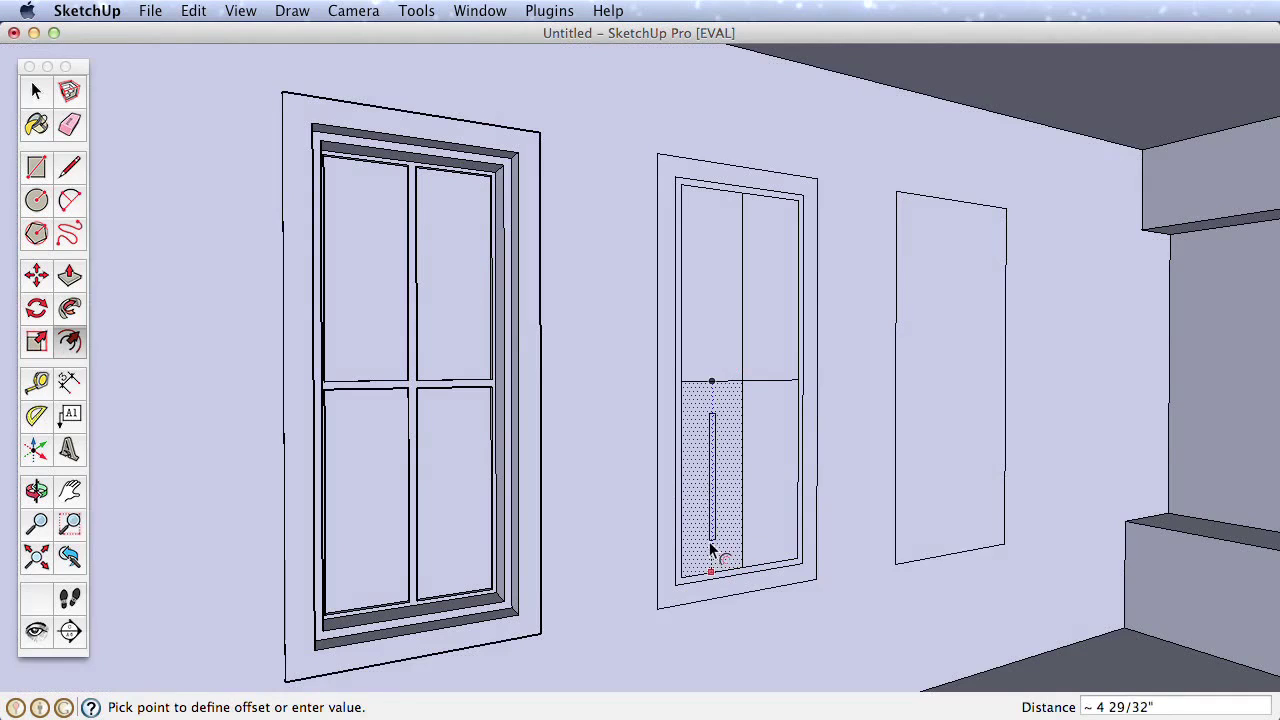
left_click(496, 590)
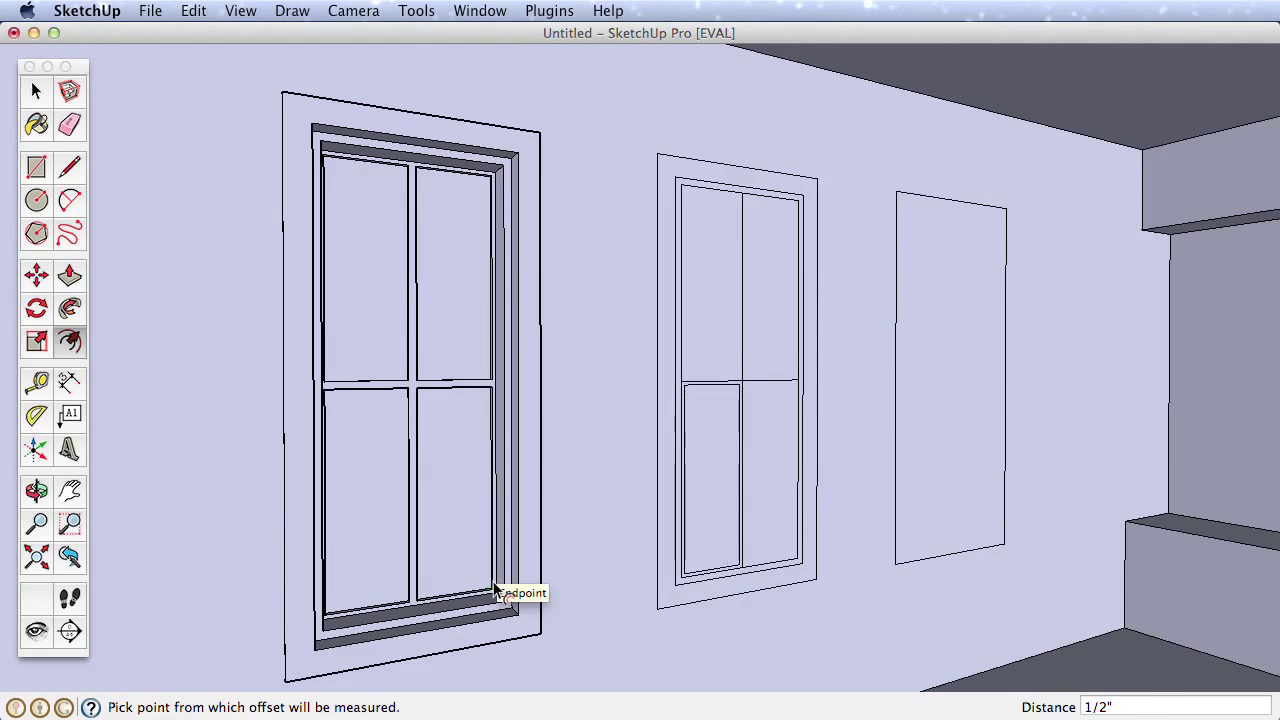
Offset the outlines of the middle window's three remaining panes inward by the same 1/2"
double_click(771, 481)
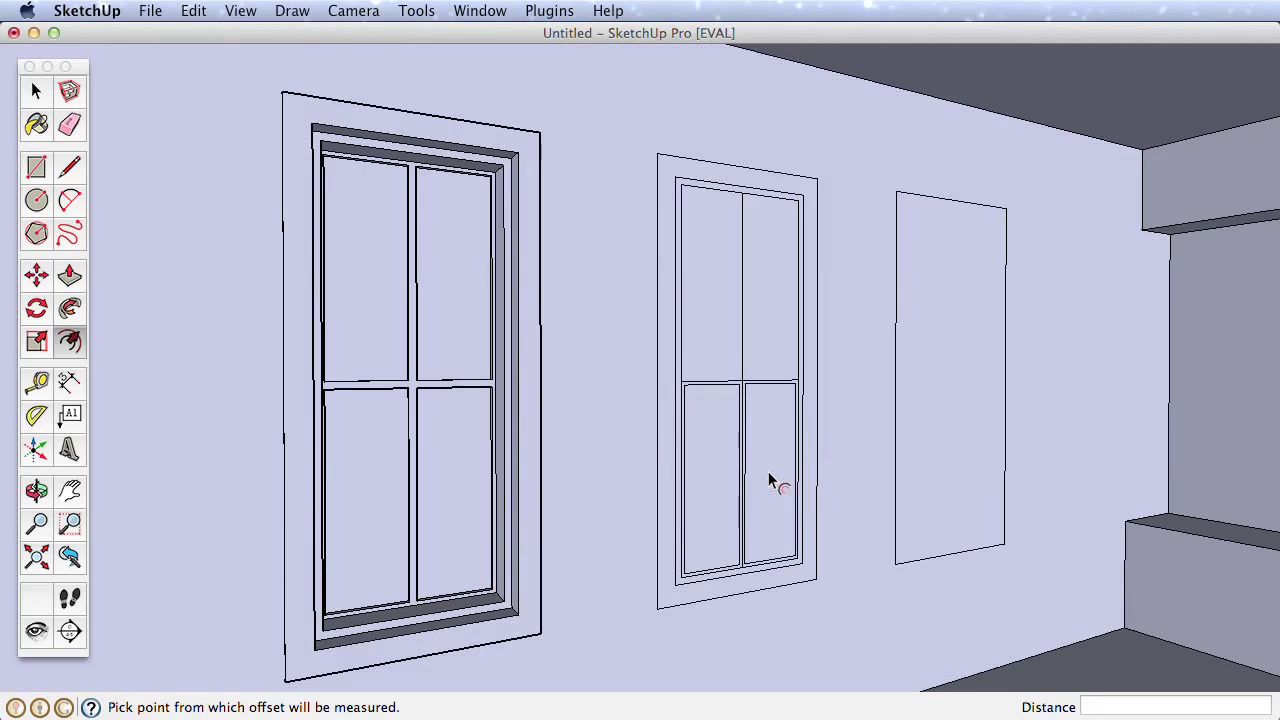
double_click(770, 365)
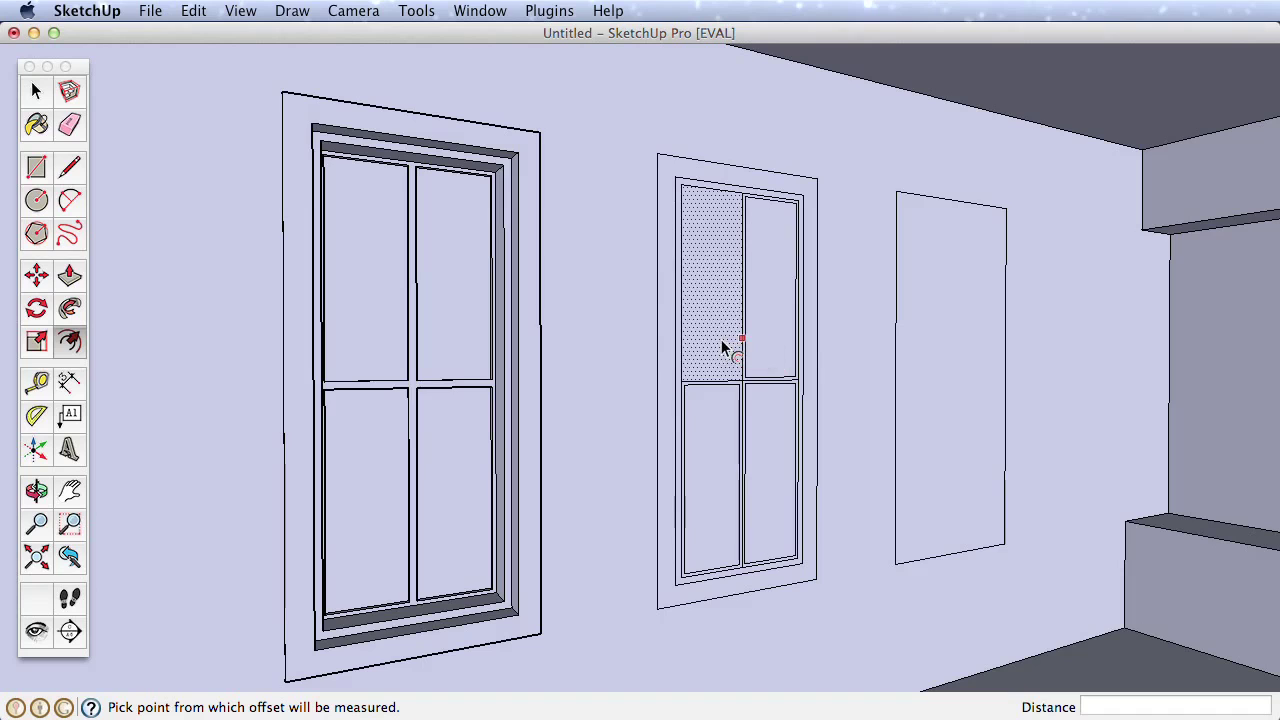
double_click(722, 343)
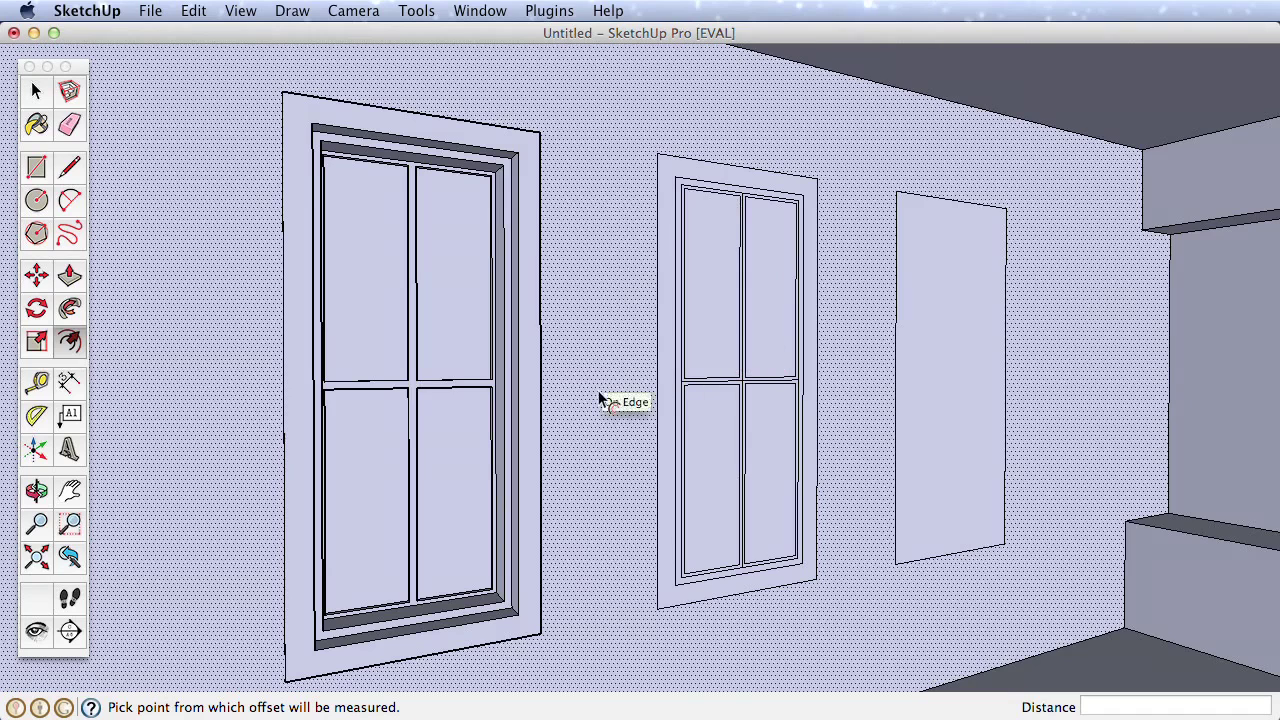
Pull the middle window's outer casing out 7/8", matching the finished window's casing
scroll(598, 400, "up", 3)
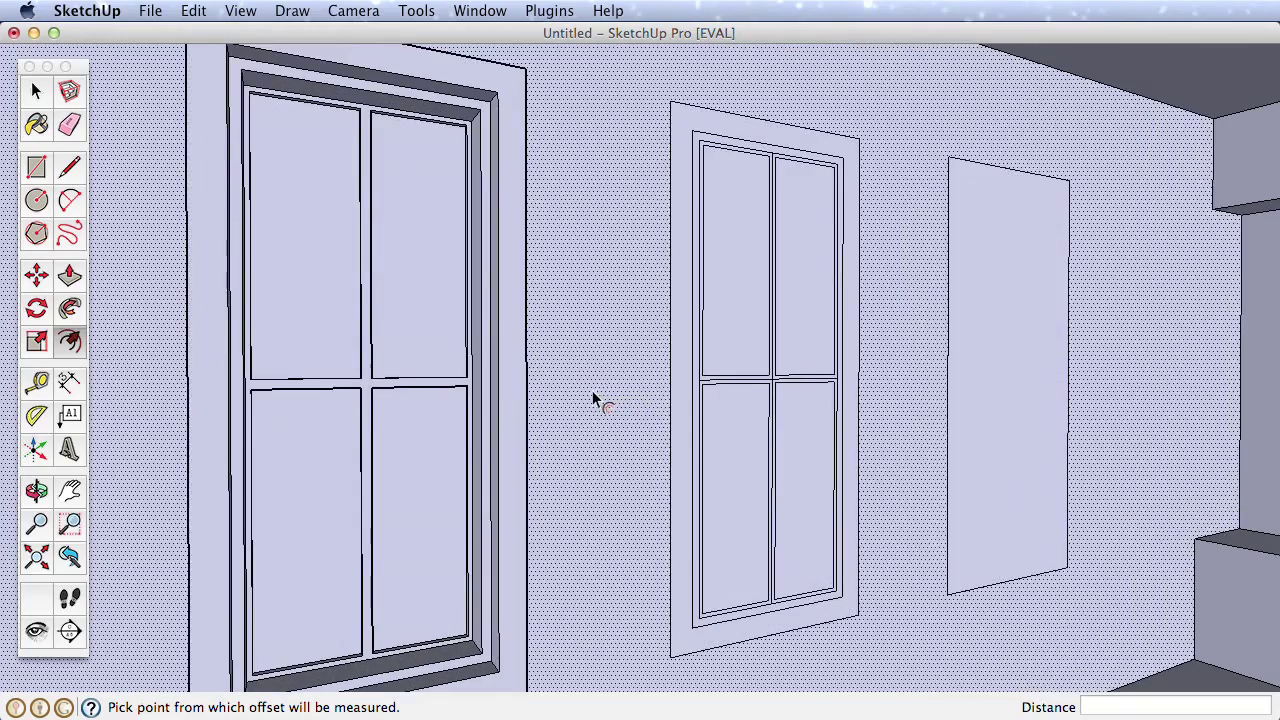
left_click(69, 276)
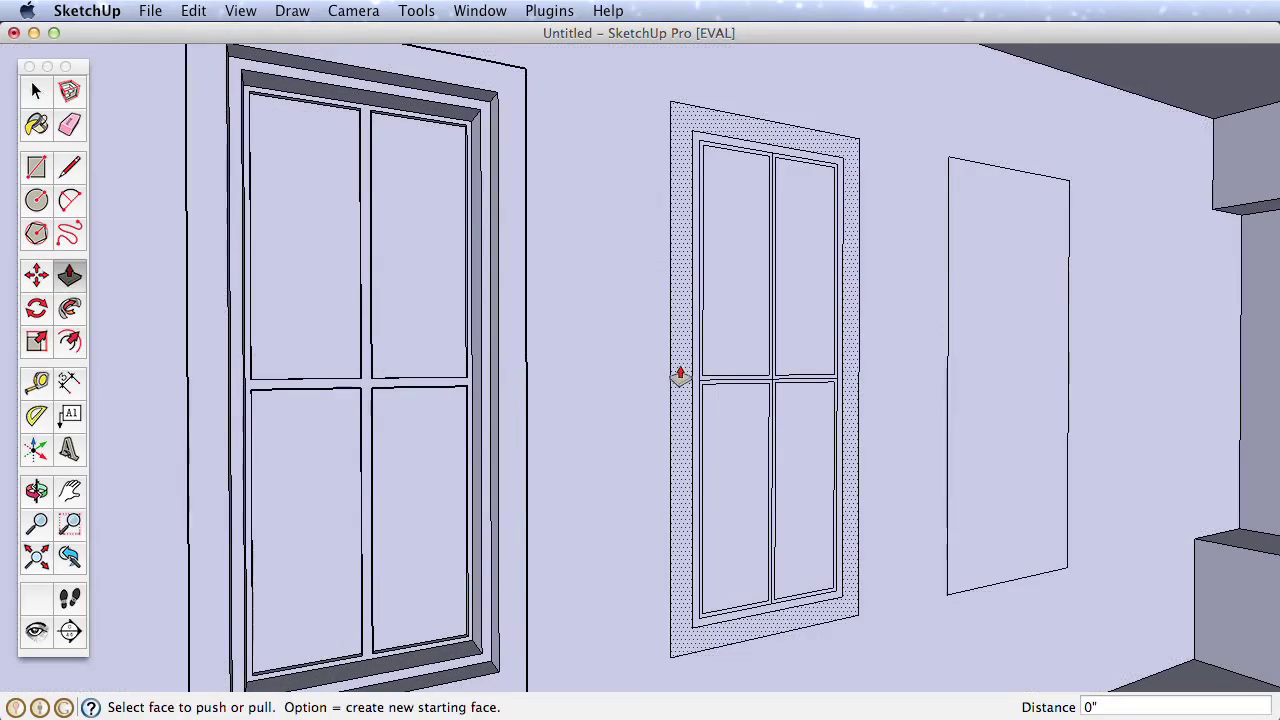
left_click_drag(681, 373, 514, 357)
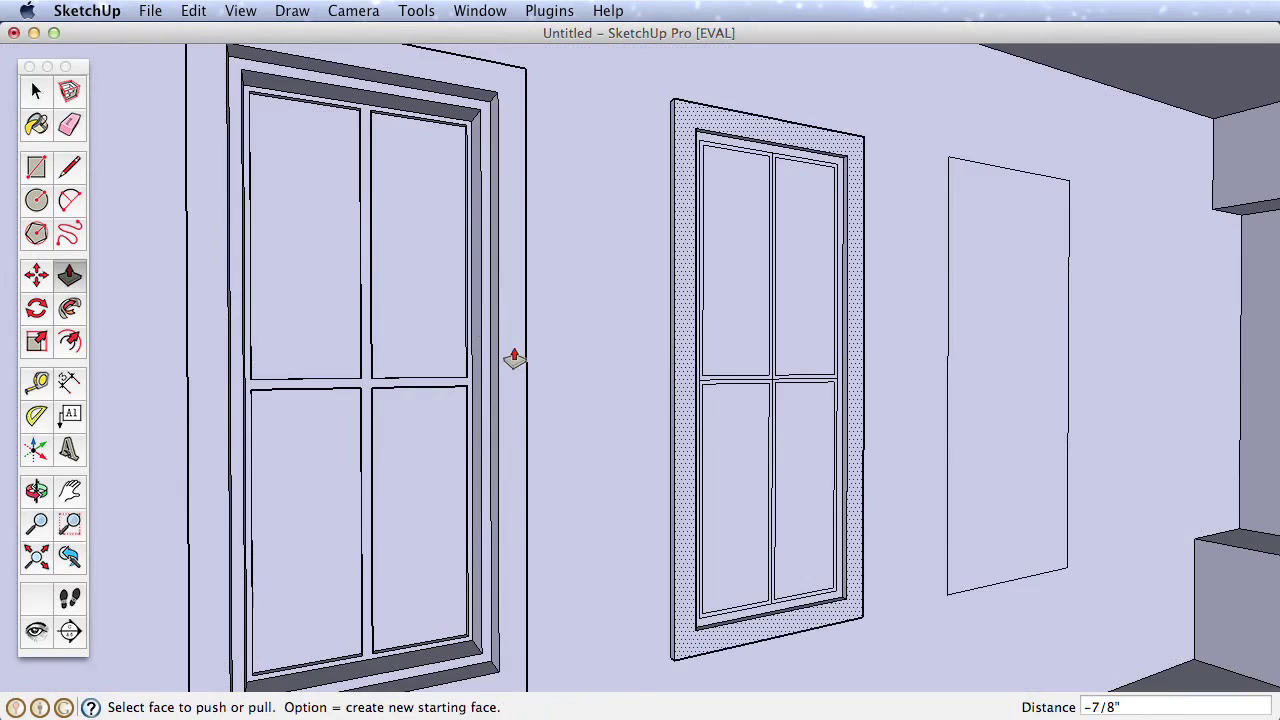
Erase the leftover vertical and horizontal dividing lines inside the middle window's pane bars
left_click(67, 126)
scroll(743, 338, "up", 5)
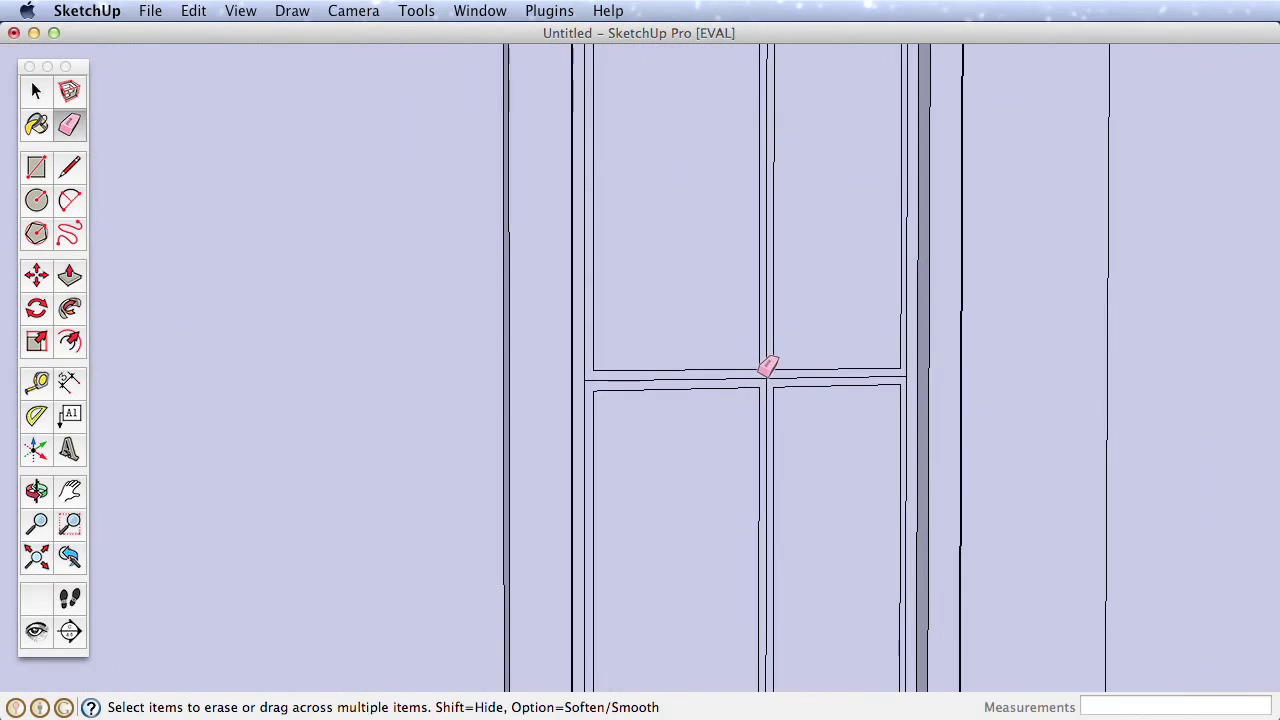
left_click_drag(766, 366, 777, 368)
scroll(775, 368, "down", 6)
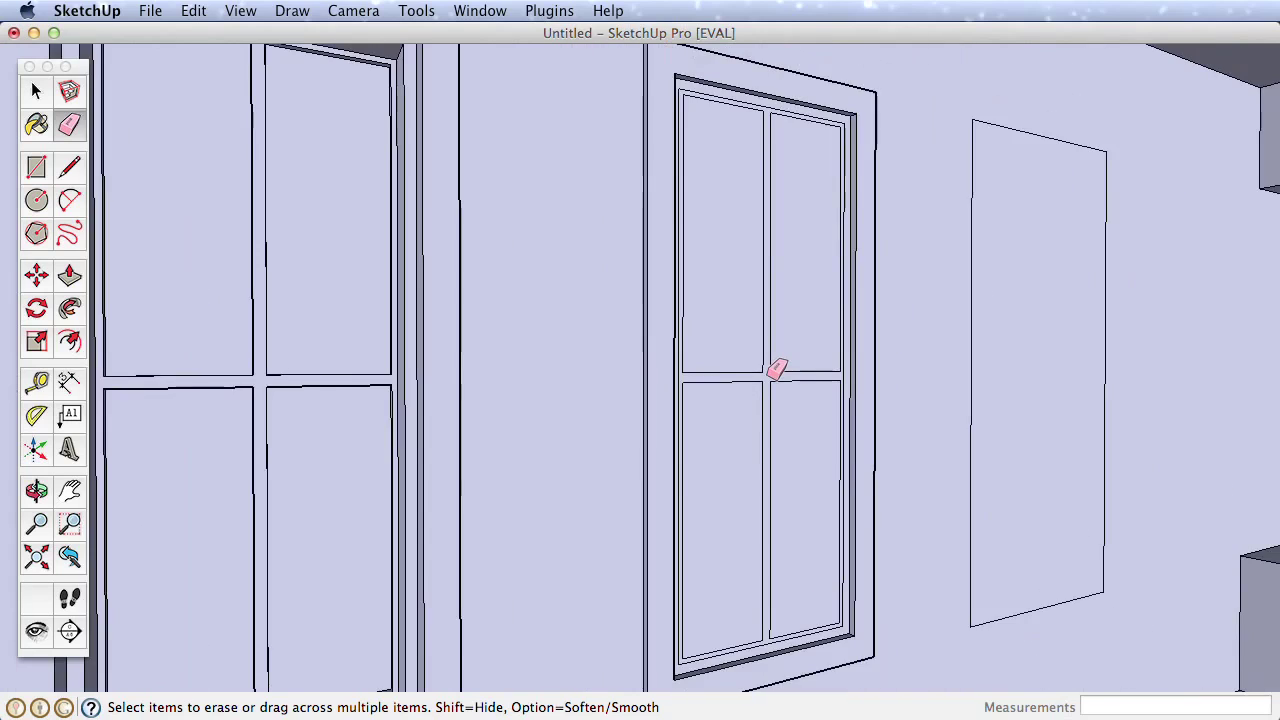
Push all four panes of the middle window in to the depth of the finished window's panes
left_click(69, 274)
left_click_drag(756, 316, 422, 342)
double_click(755, 418)
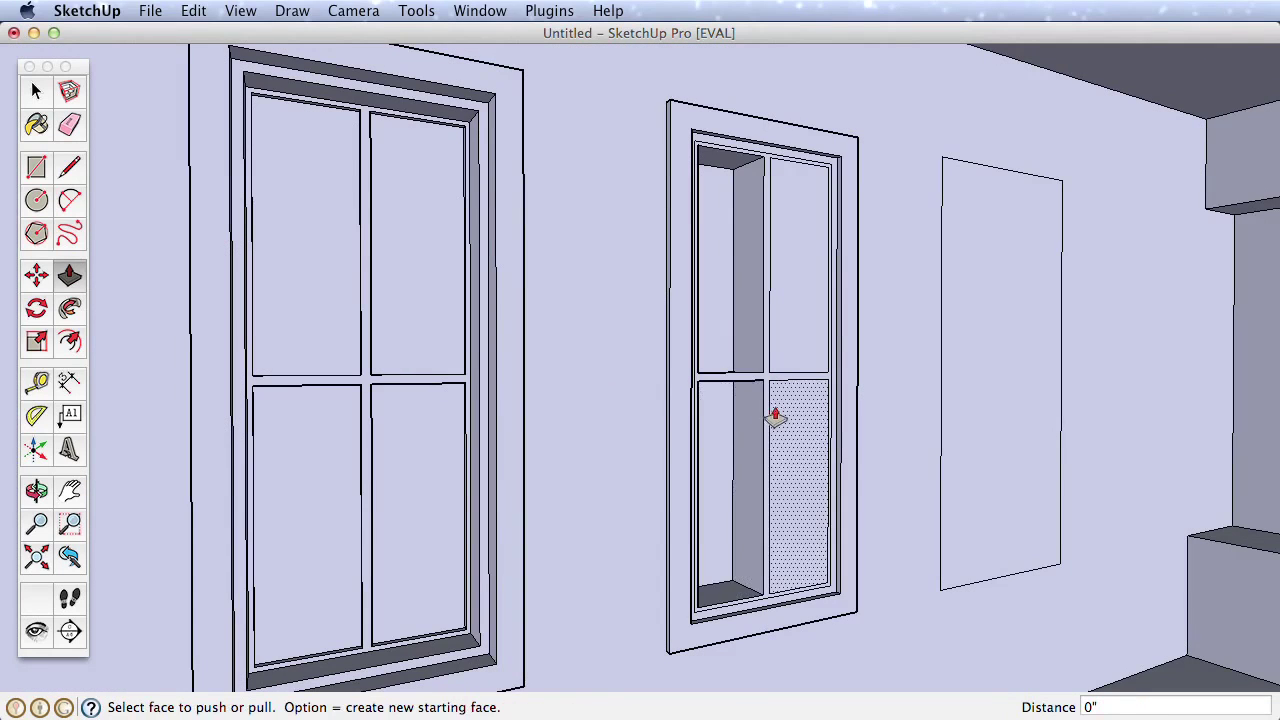
double_click(771, 416)
double_click(798, 340)
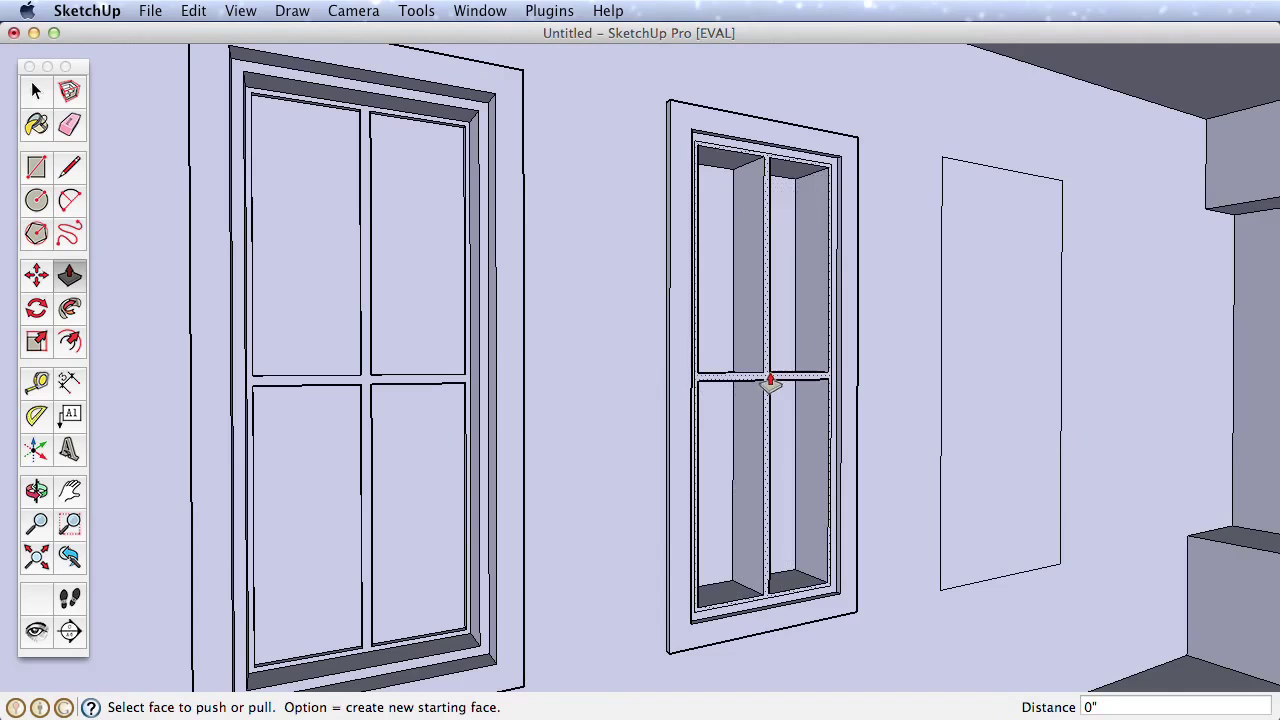
Recess the middle window's pane bars 6 1/8" and push the ring around them in to the finished window's depth
left_click_drag(771, 383, 374, 383)
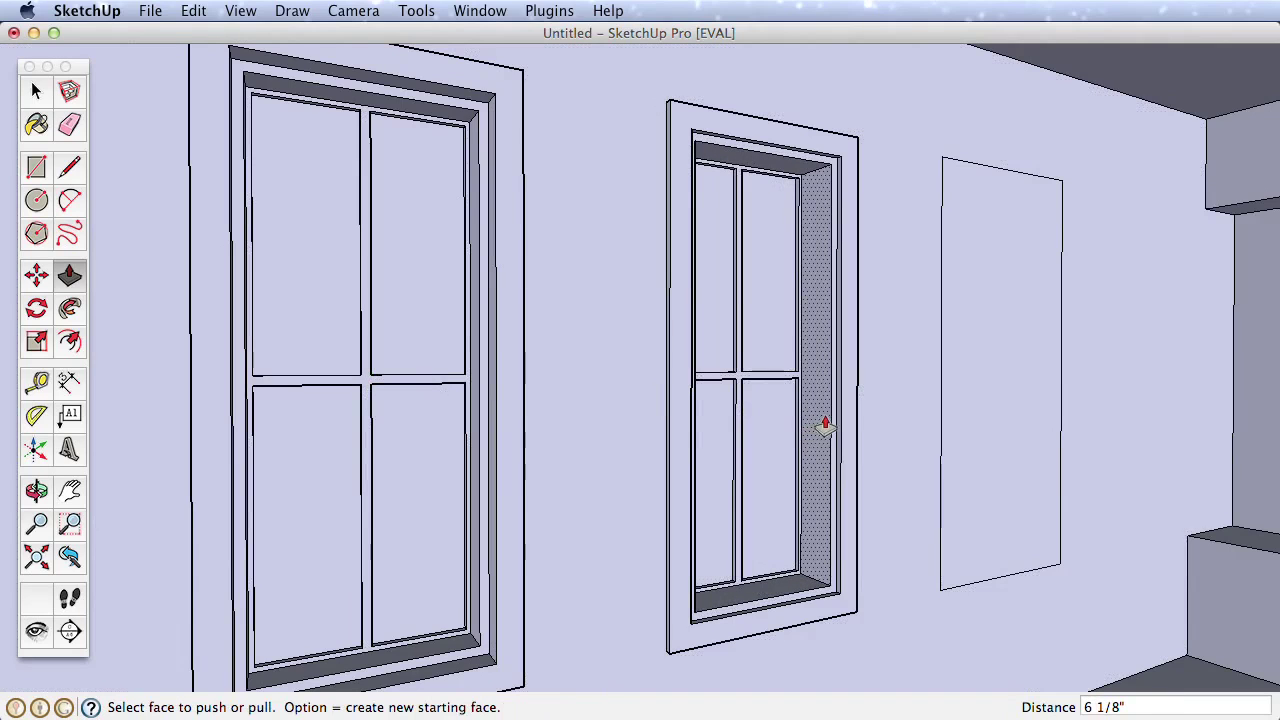
left_click_drag(831, 426, 480, 650)
scroll(383, 449, "down", 3)
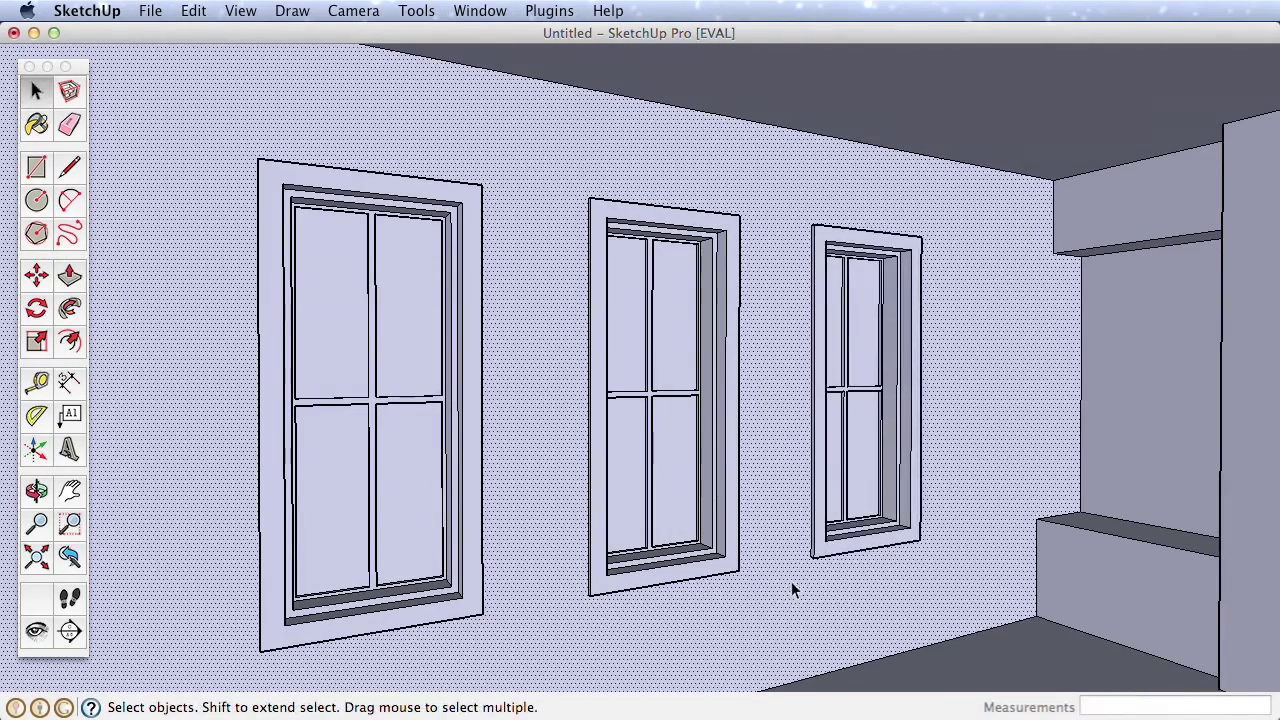
Examine the whole room and its three windows from farther away and from different angles
left_click(806, 594, "shift")
middle_click_drag(851, 489, 663, 466)
left_click(834, 505)
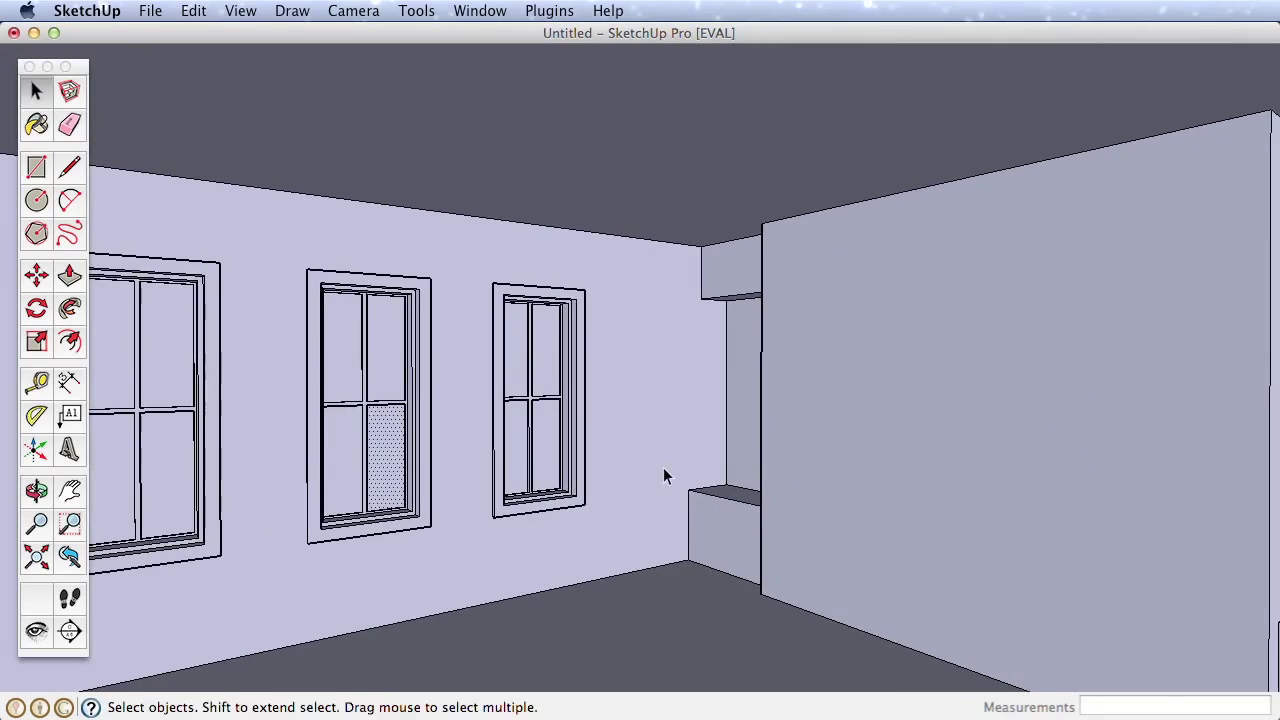
scroll(663, 466, "down", 3)
scroll(663, 475, "down", 3)
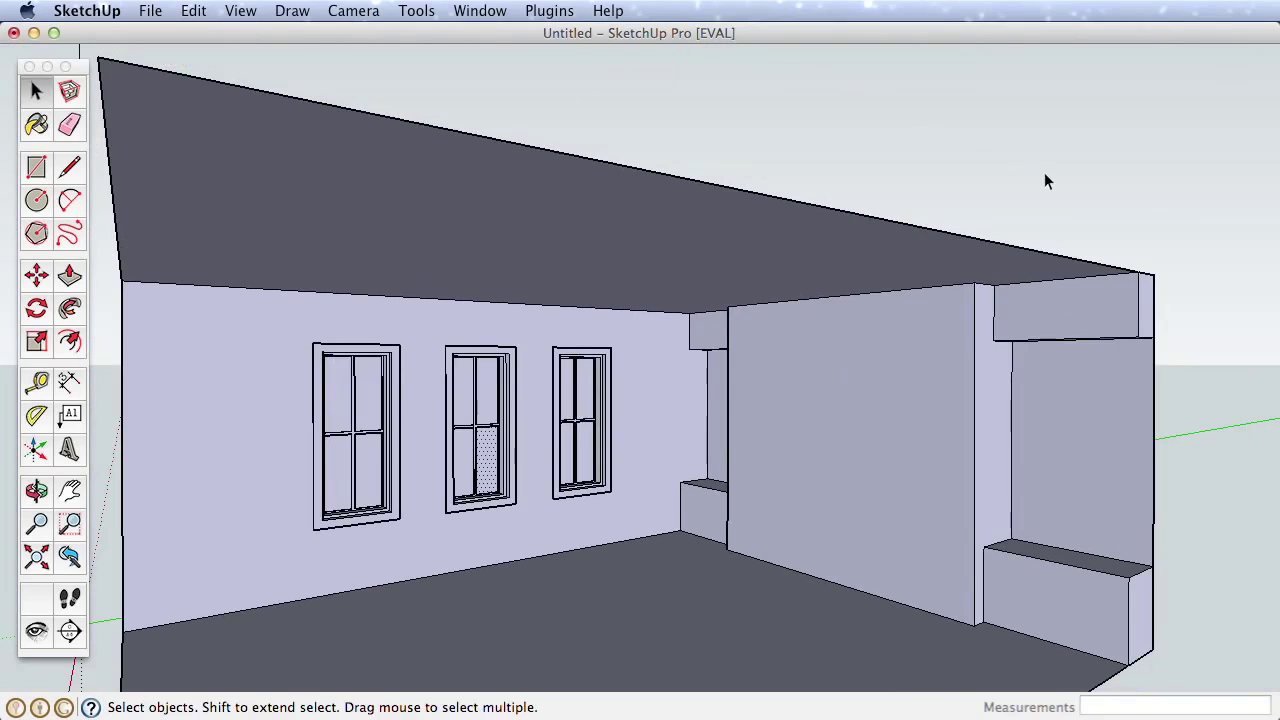
middle_click_drag(694, 468, 780, 457)
scroll(669, 466, "up", 5)
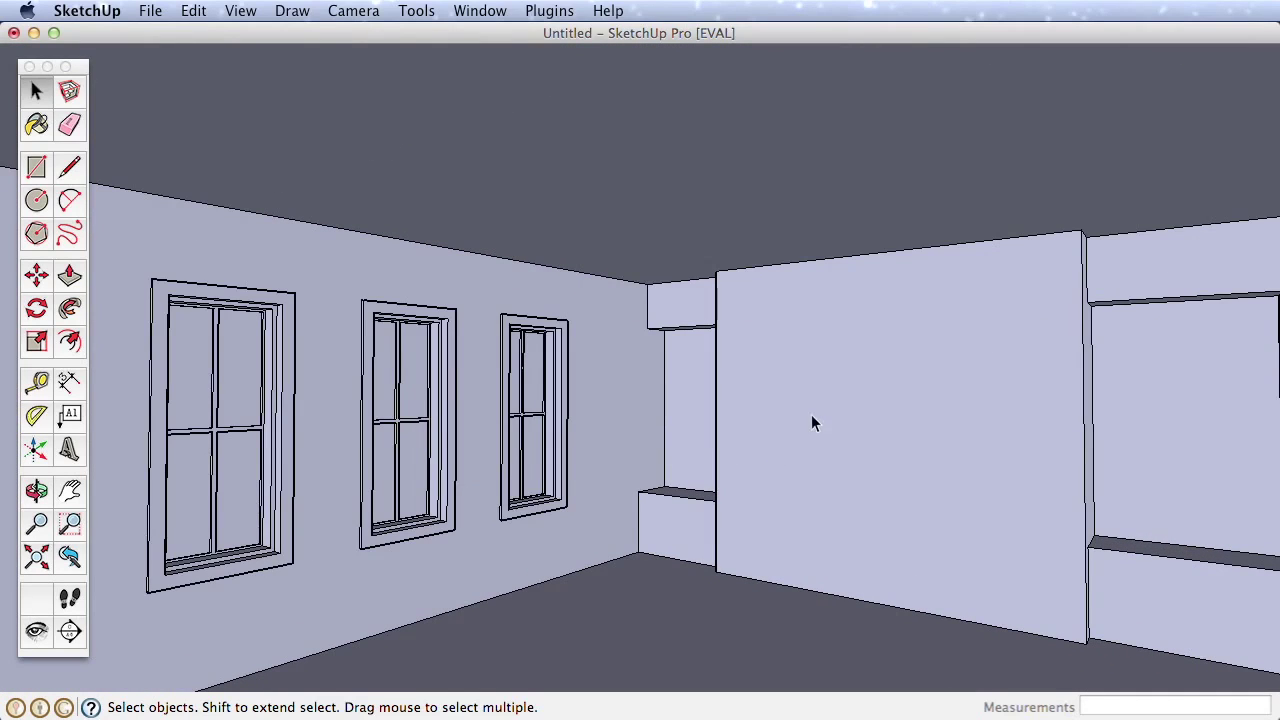
Open the color picker for the Paint Bucket, place it clear of the window wall and shorten it
left_click(36, 124)
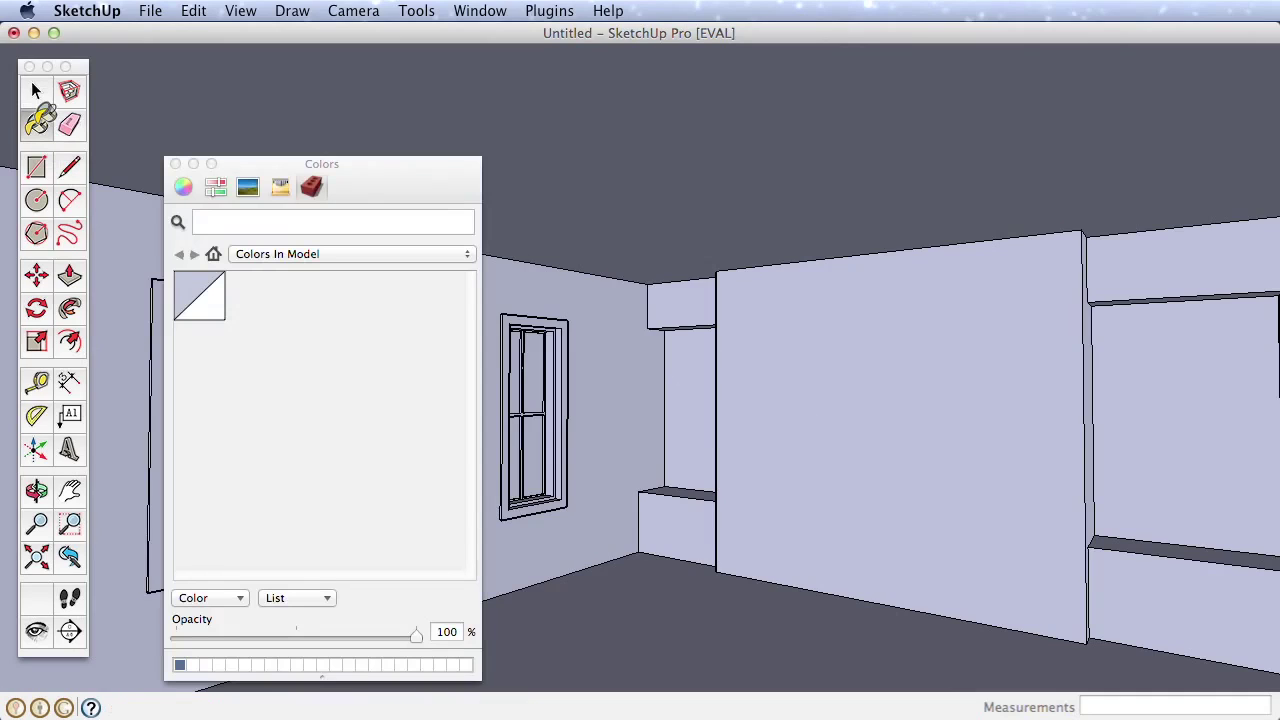
left_click(176, 164)
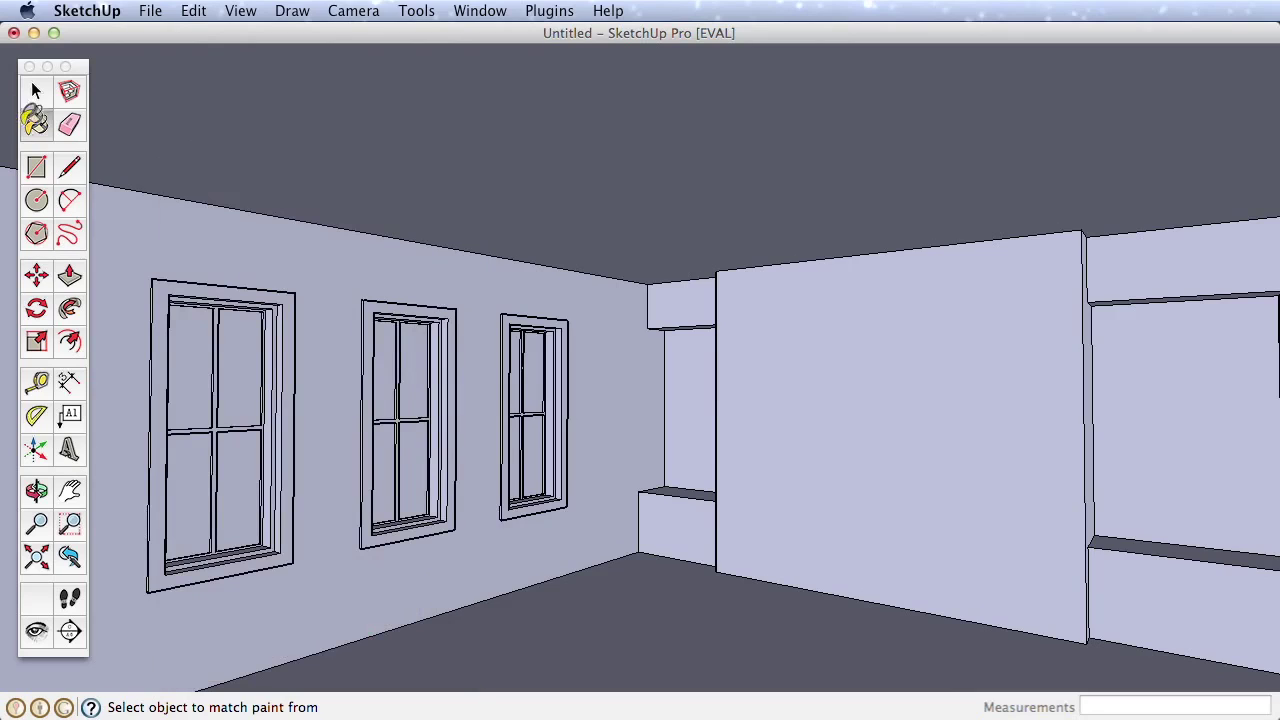
left_click(36, 124)
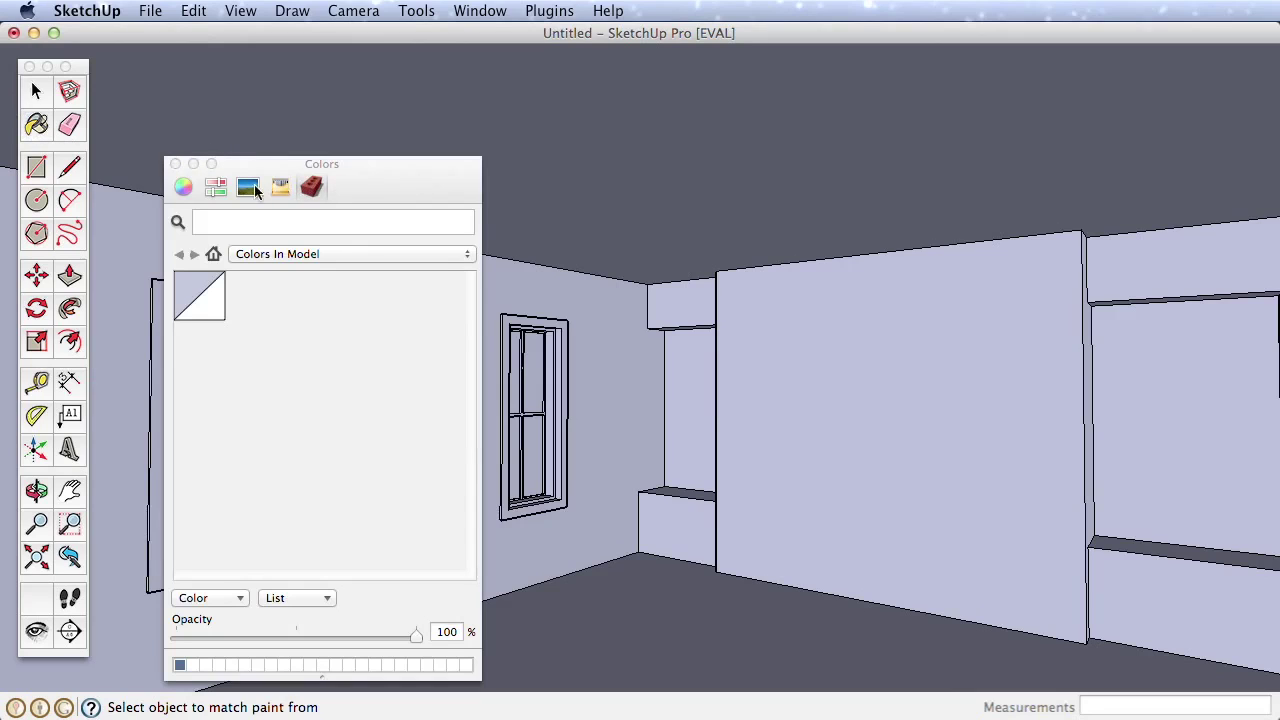
left_click_drag(400, 181, 980, 120)
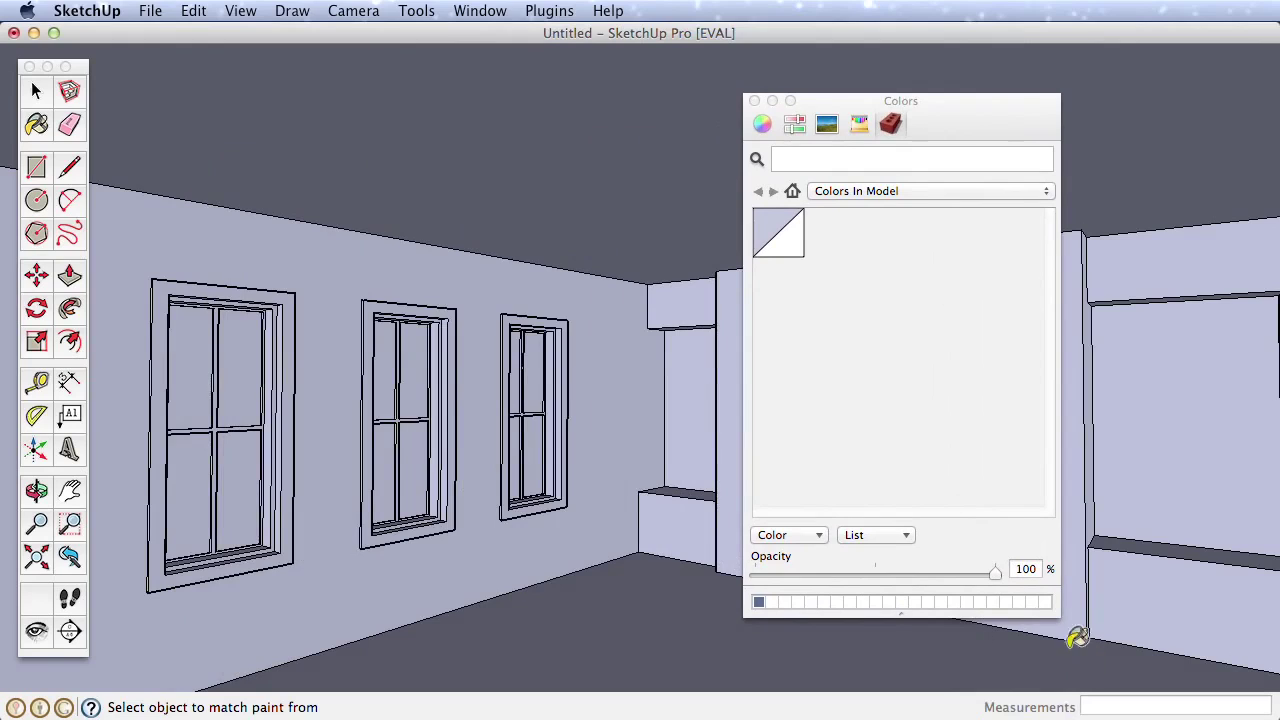
left_click_drag(1057, 614, 1057, 488)
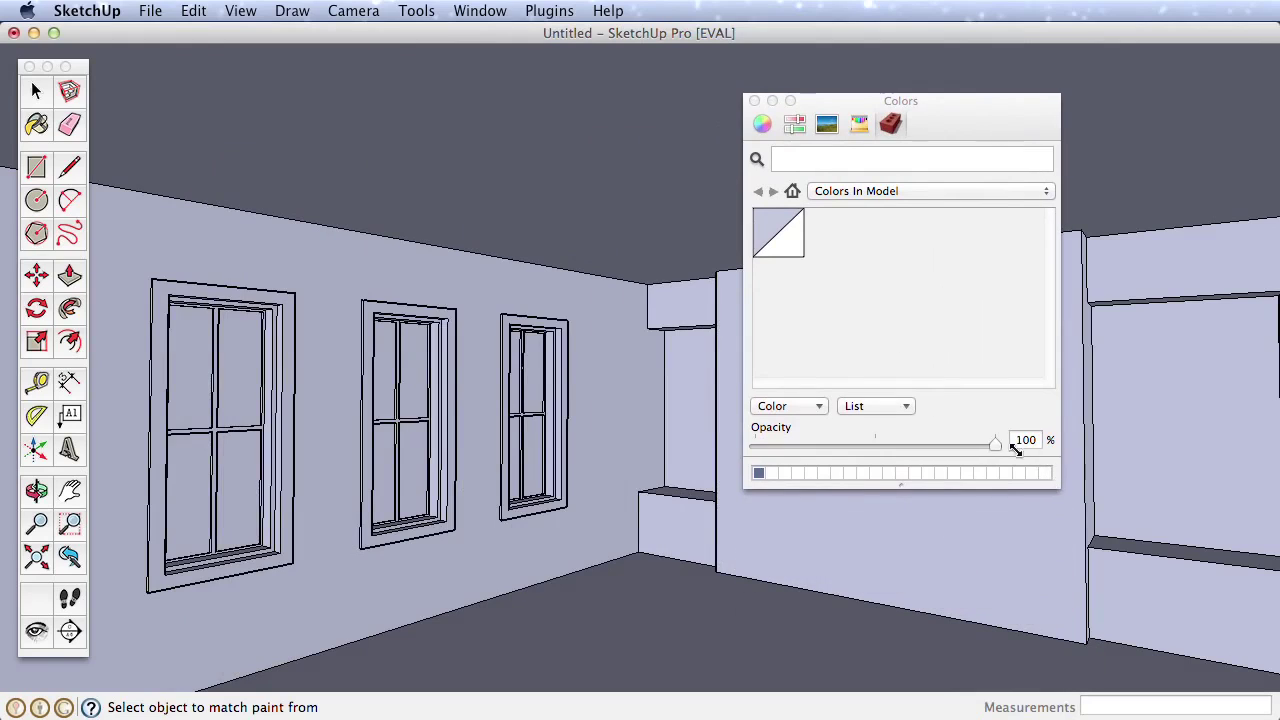
Mix a dusty reddish brown and paint the fronts of both low side boxes and the window wall with it
left_click(763, 124)
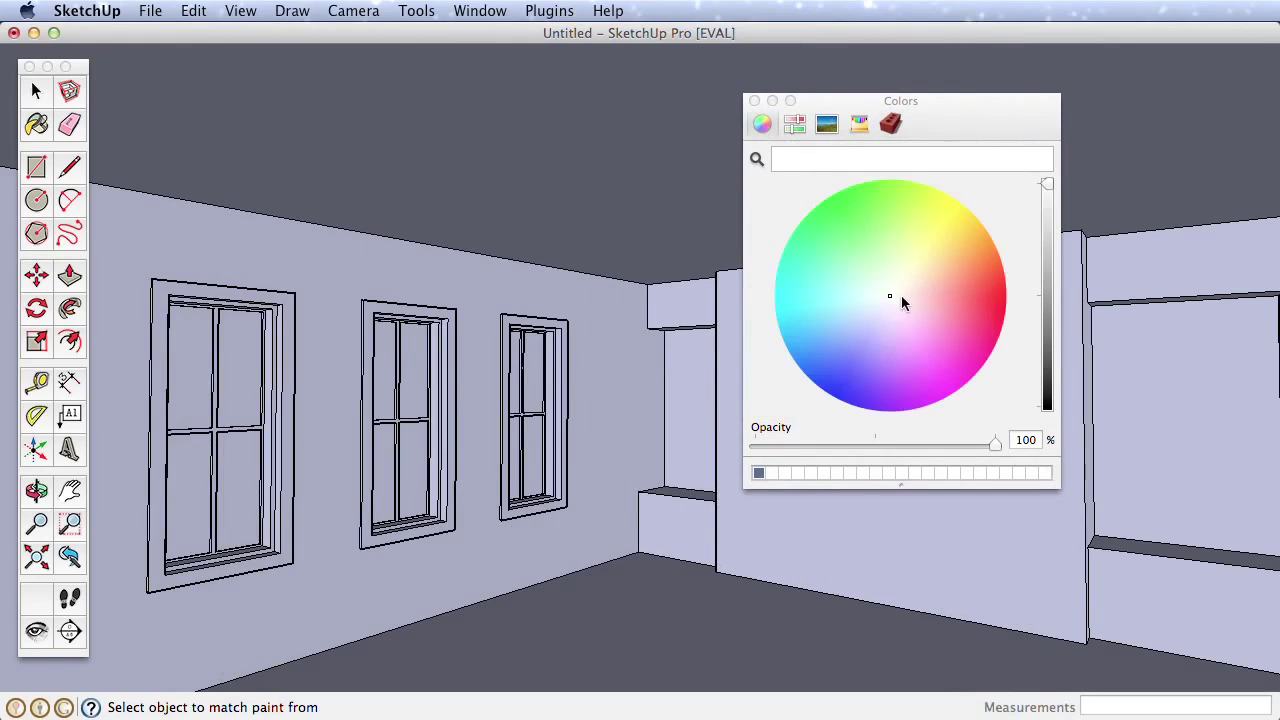
left_click(921, 293)
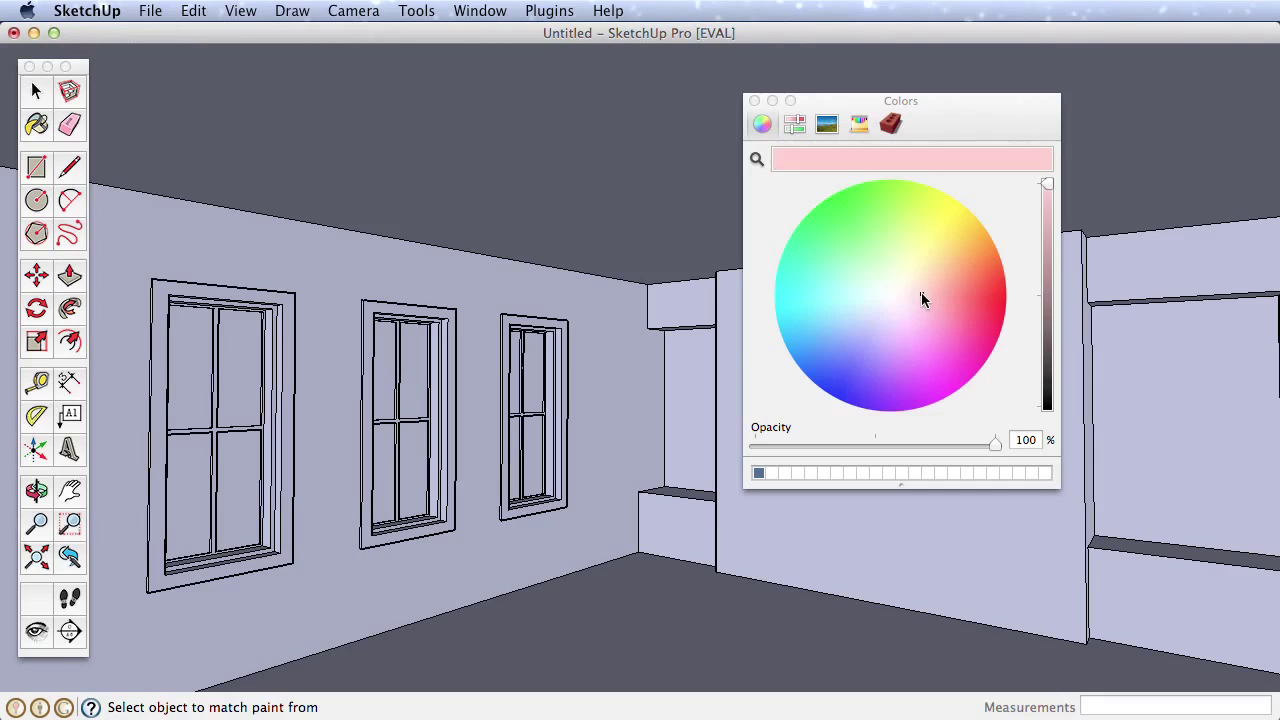
left_click(1050, 299)
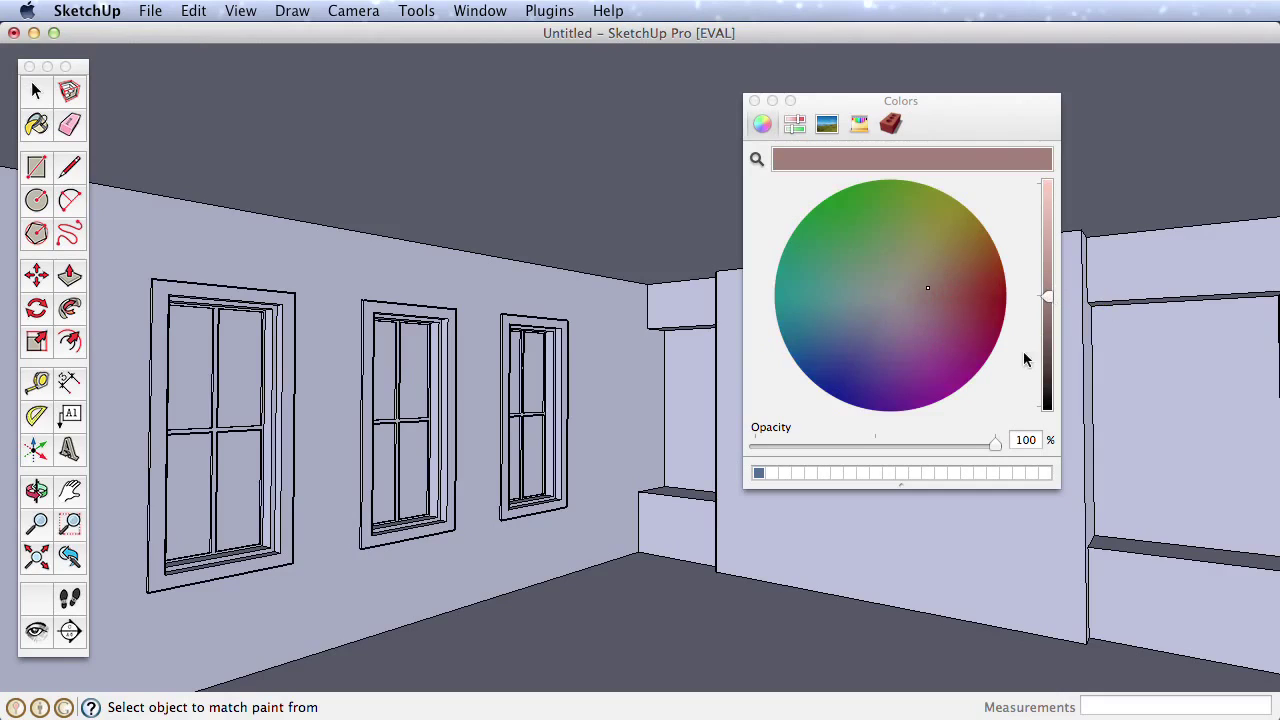
left_click(1182, 592)
left_click(700, 525)
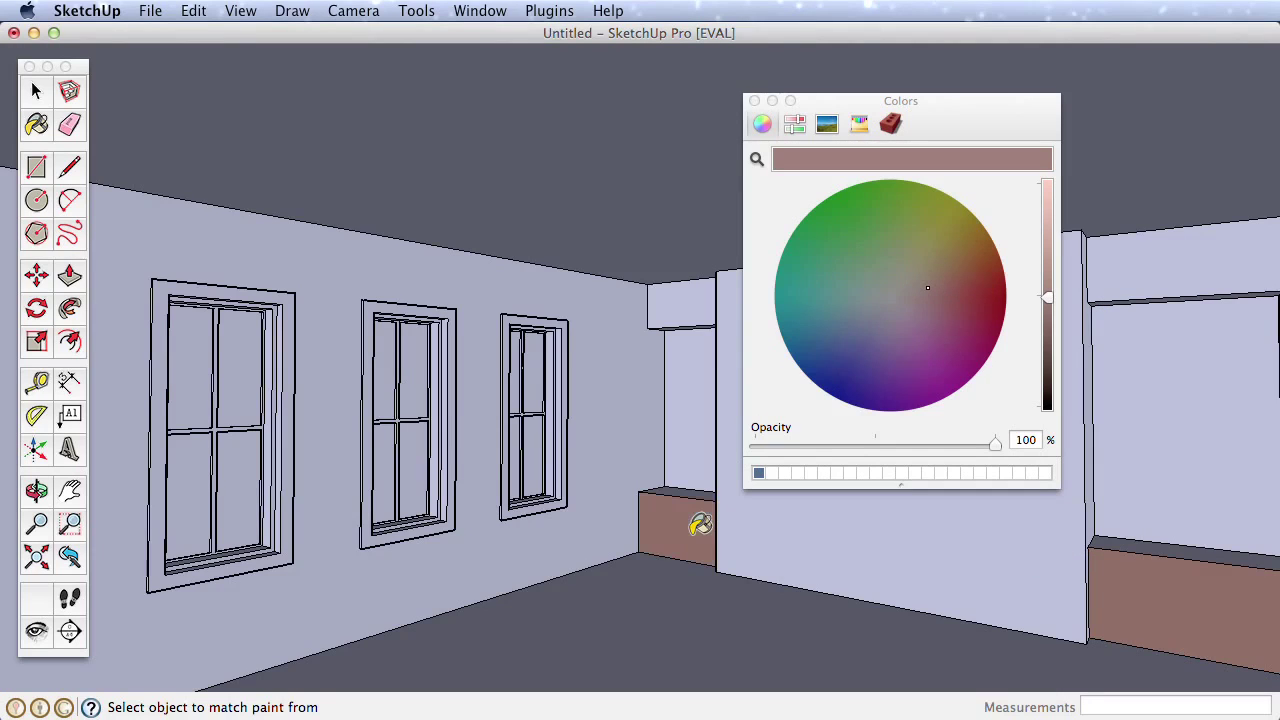
left_click(610, 511)
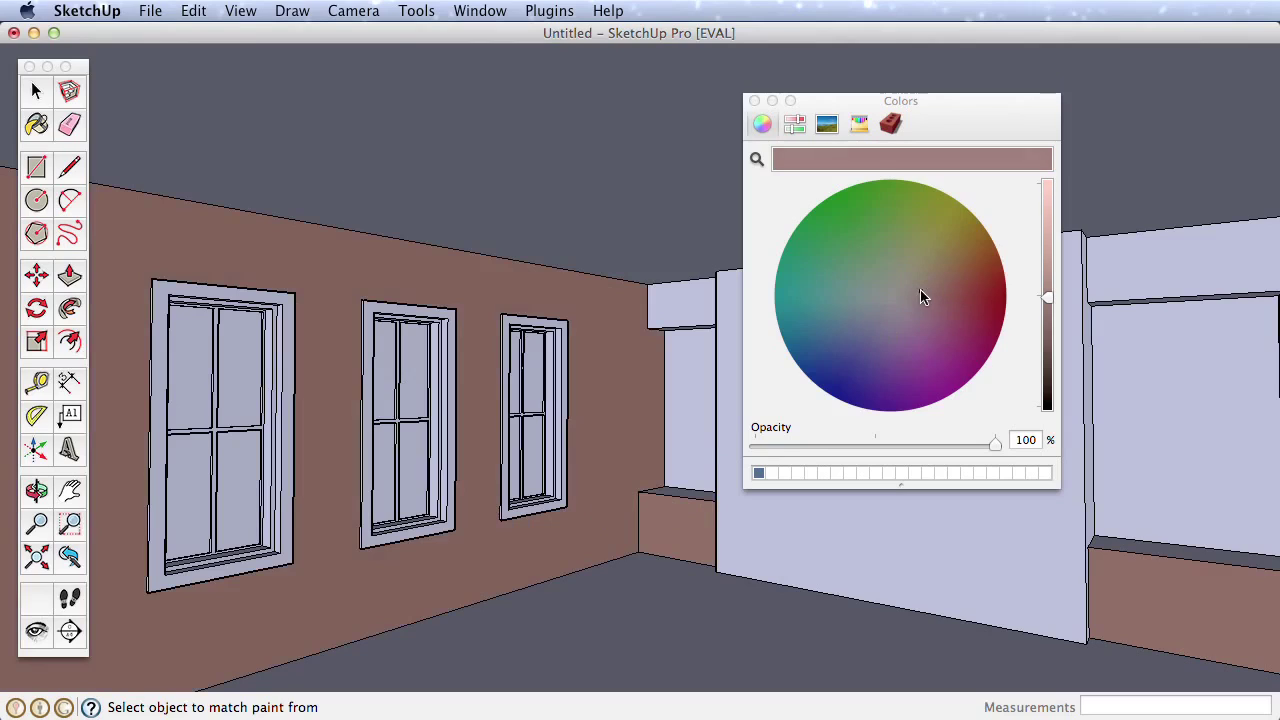
Mix a pale greyish pink and paint the recessed side walls, the centre section and the upper side boxes
left_click_drag(1050, 233, 1047, 253)
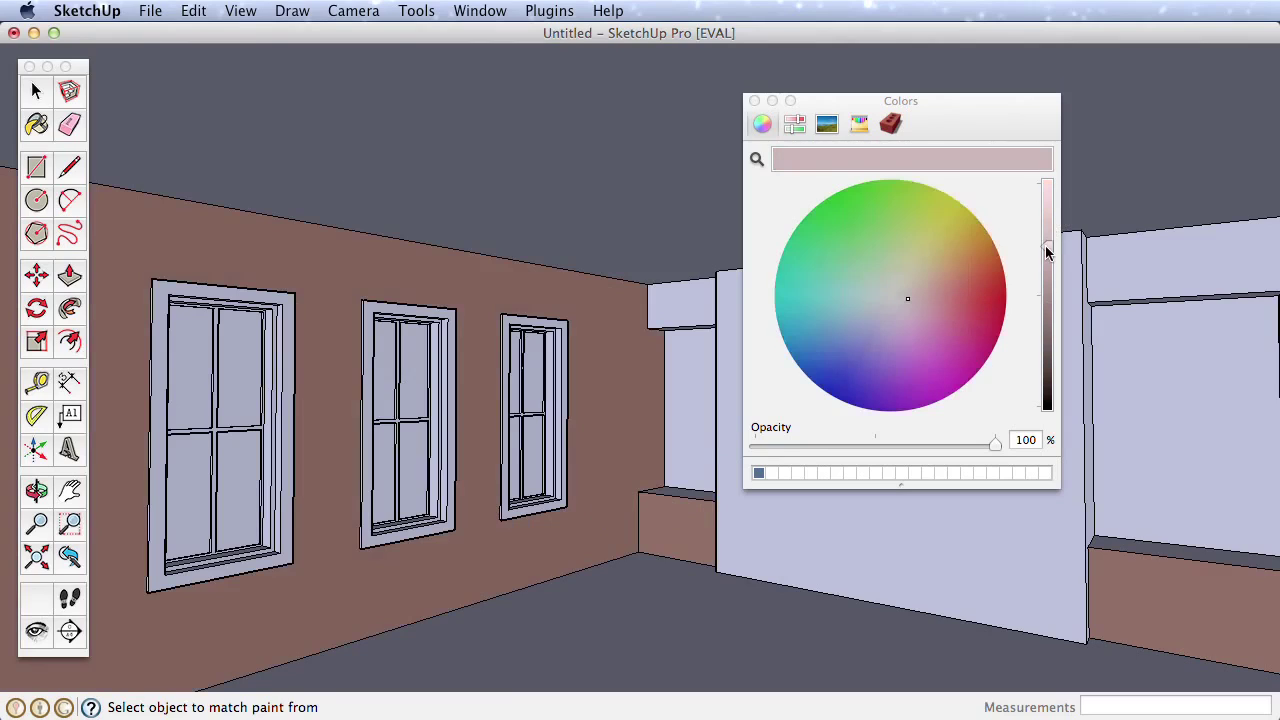
left_click(700, 358)
left_click(1160, 400)
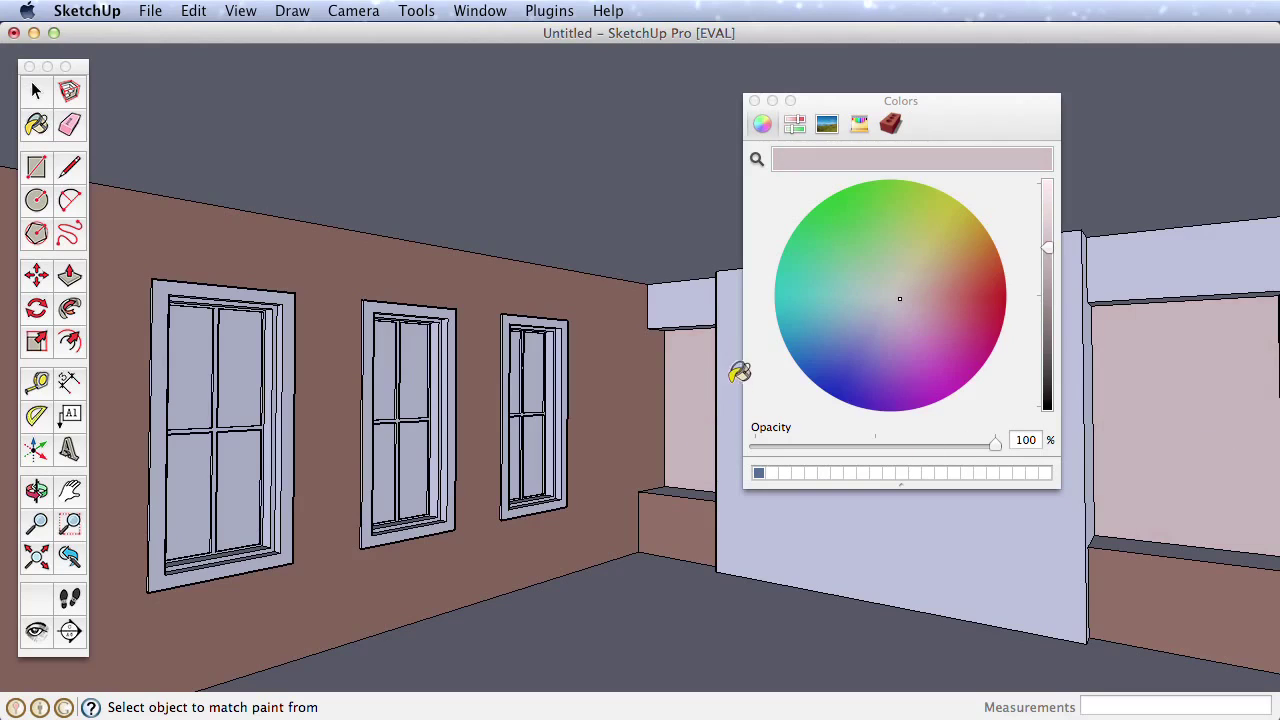
left_click(1136, 262)
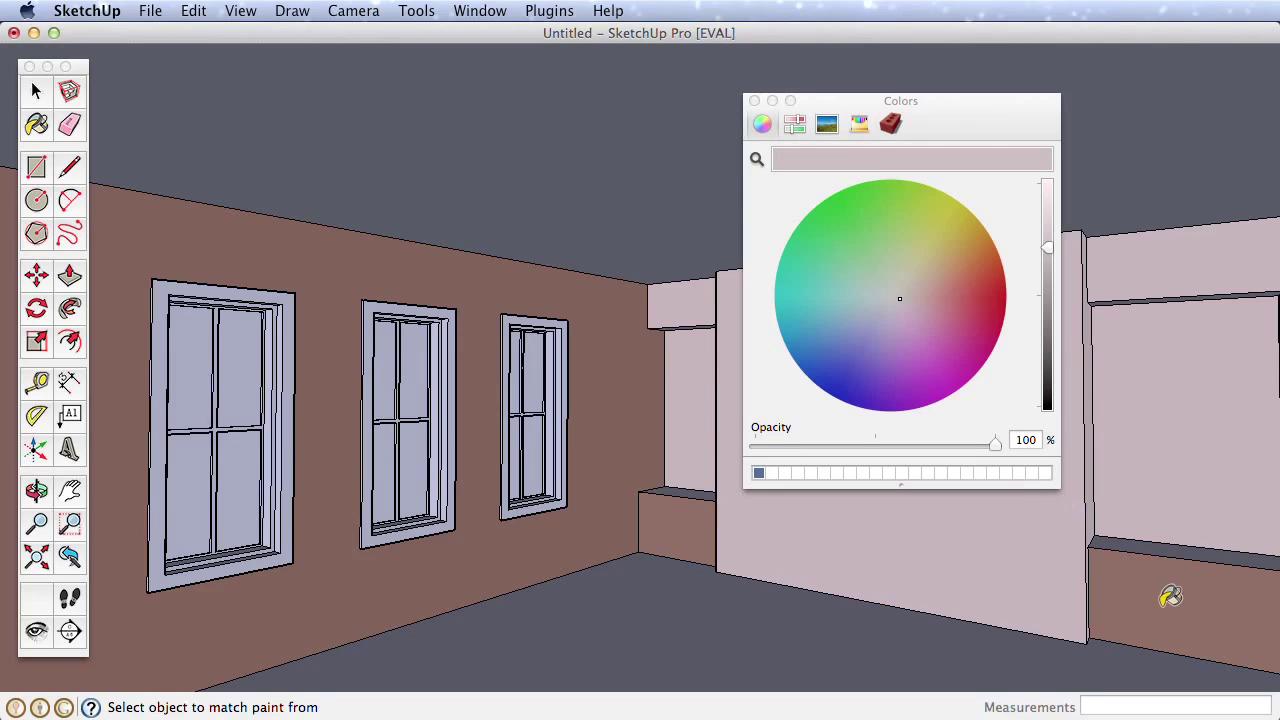
Mix a light greyish blue and paint the four glass panes of the nearest window with it
middle_click_drag(1169, 594, 1155, 402)
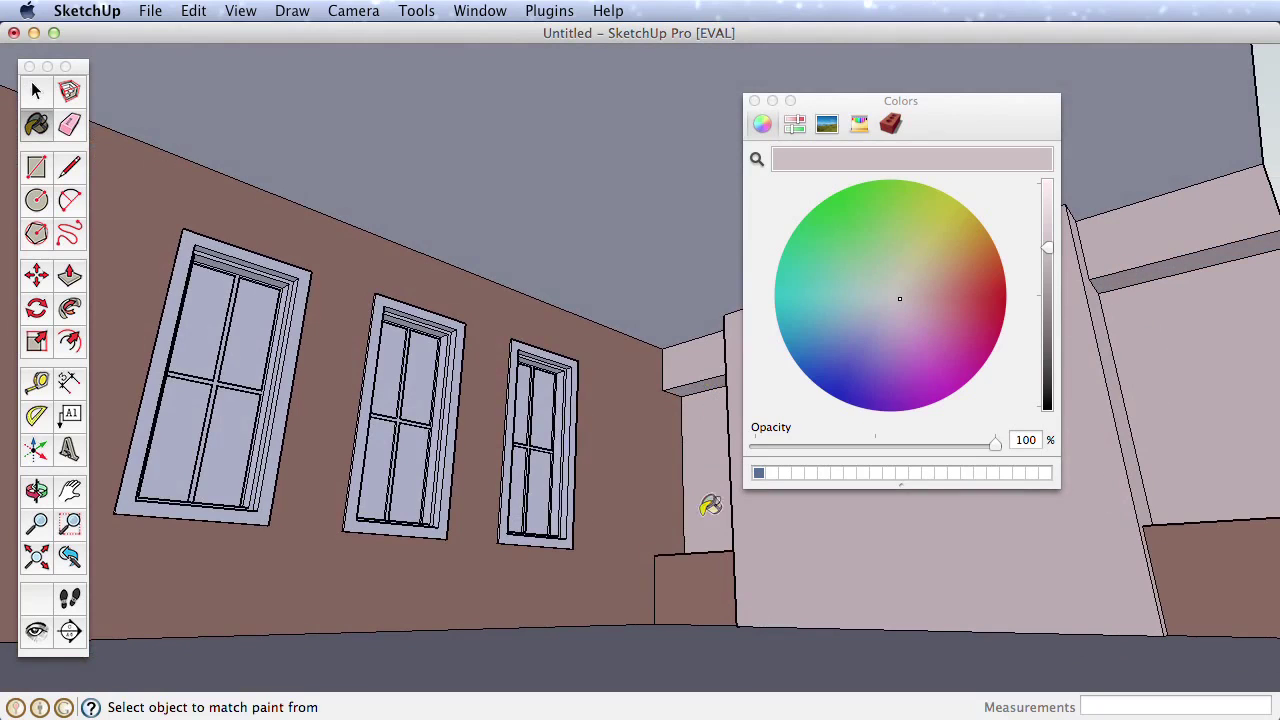
mouse_move(709, 509)
middle_mouse_down()
mouse_move(720, 606)
mouse_move(651, 603)
mouse_move(667, 498)
mouse_move(617, 509)
mouse_move(803, 506)
mouse_move(717, 517)
middle_mouse_up()
scroll(548, 438, "up", 5)
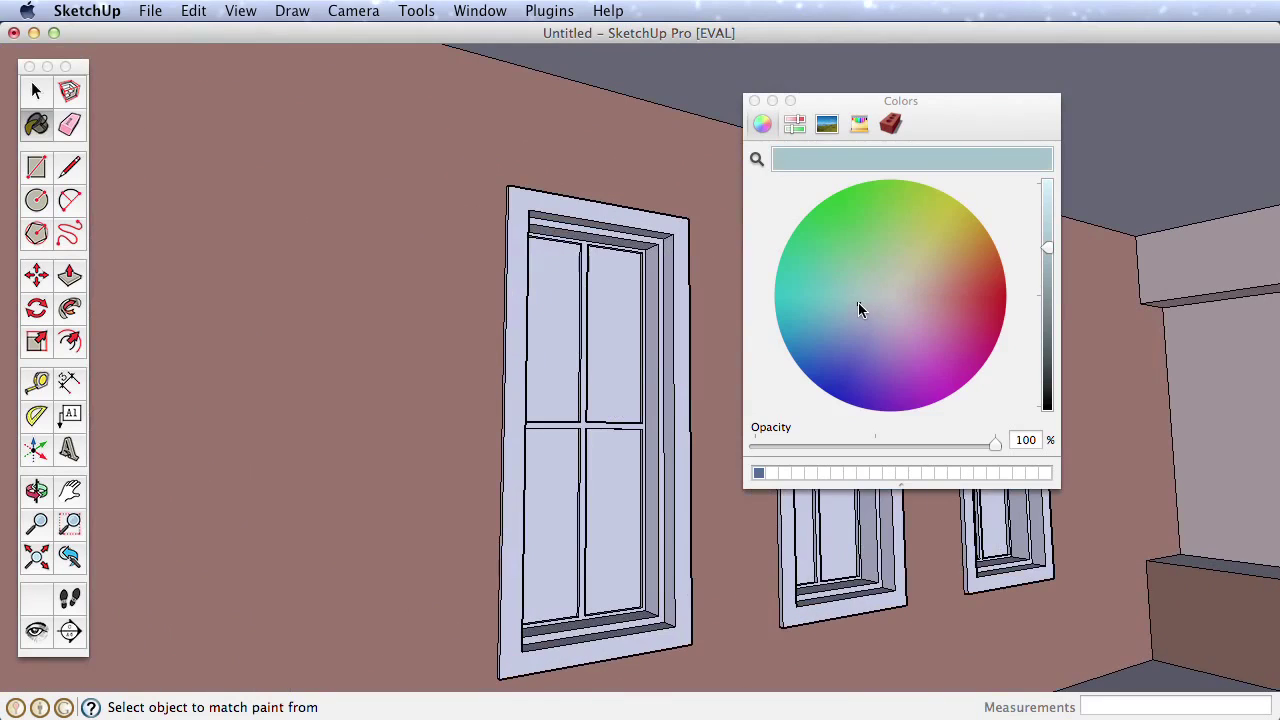
left_click(615, 400)
left_click(578, 400)
left_click(578, 442)
left_click(614, 446)
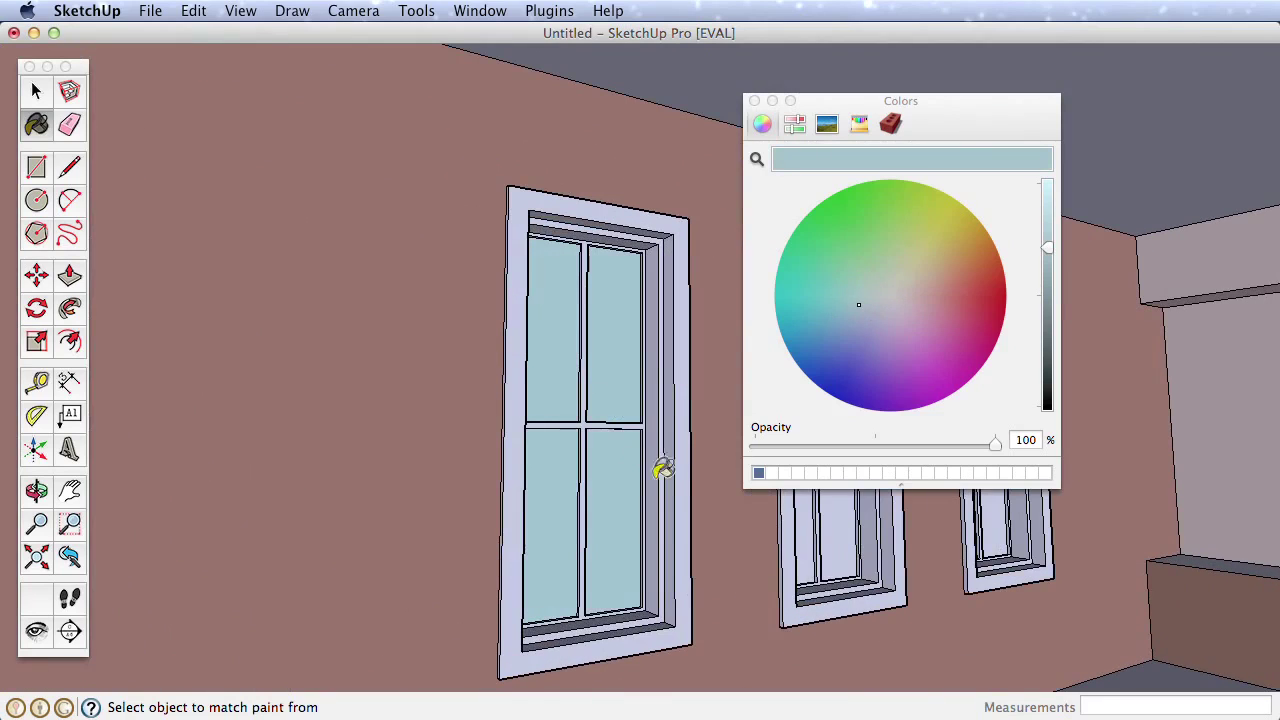
Mix a dark reddish brown and paint all connected frame and muntin faces of the nearest window with it
scroll(598, 418, "up", 3)
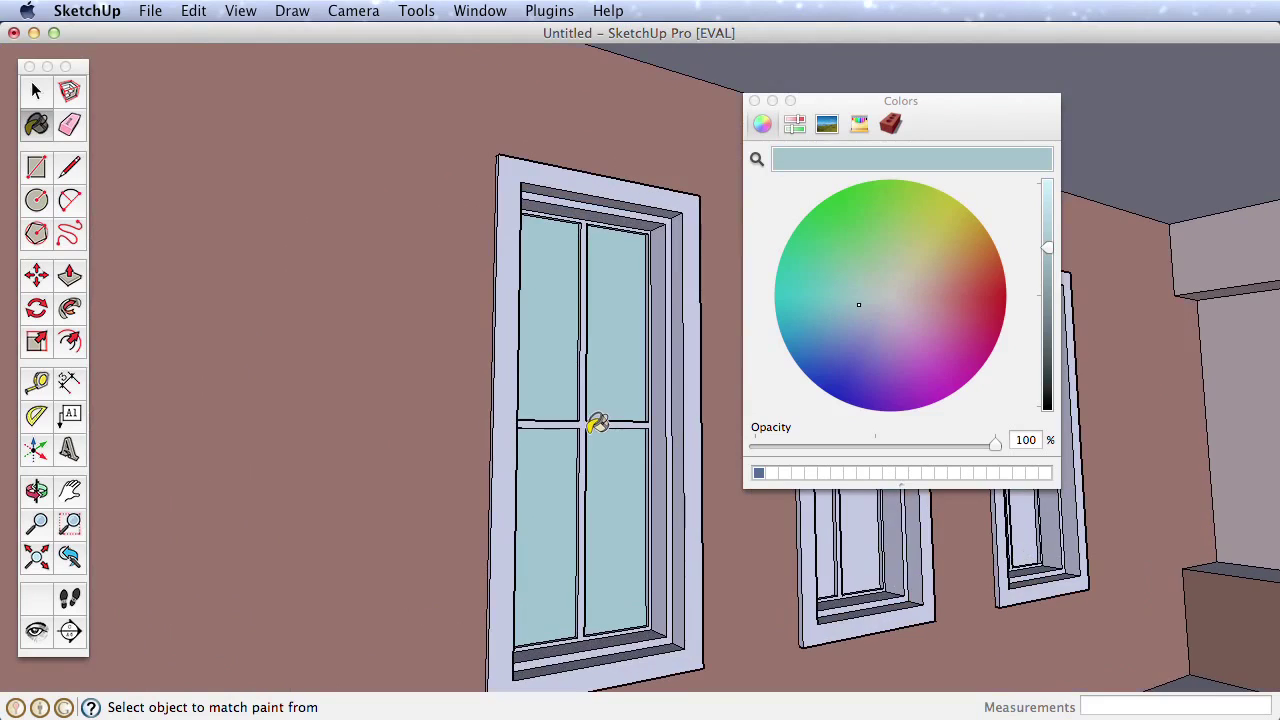
middle_click_drag(604, 427, 570, 385)
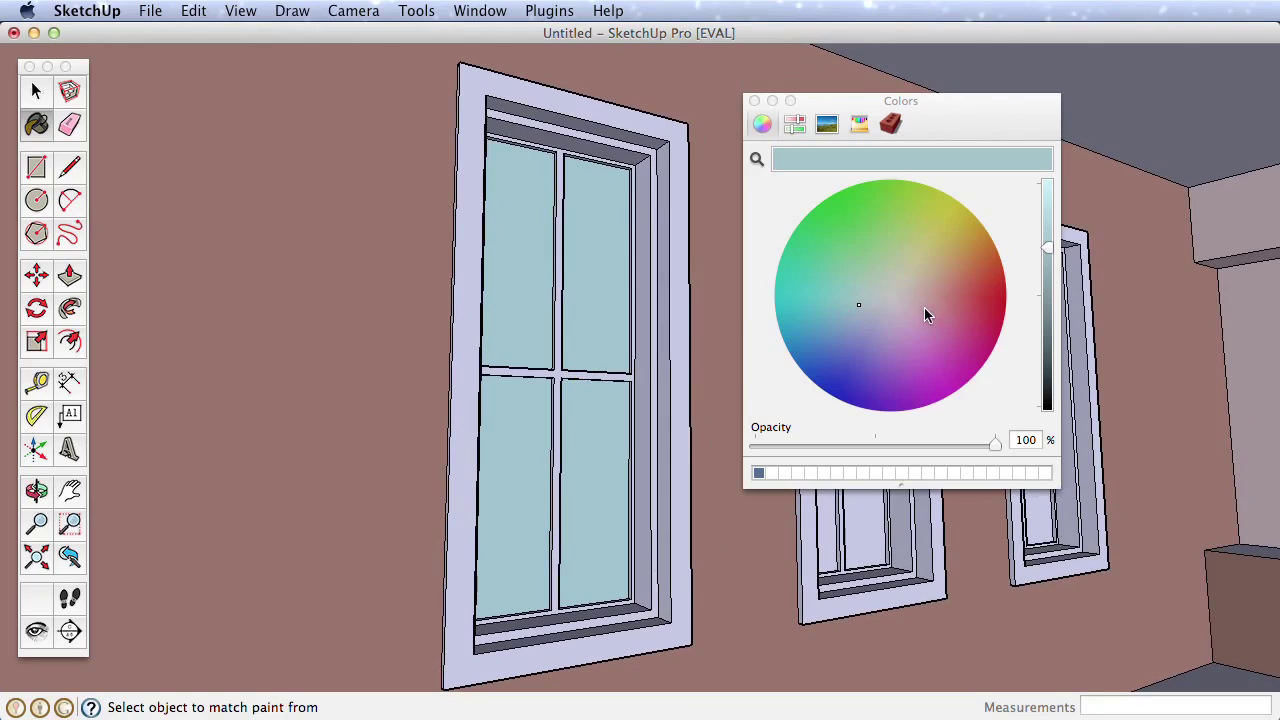
left_click(946, 273)
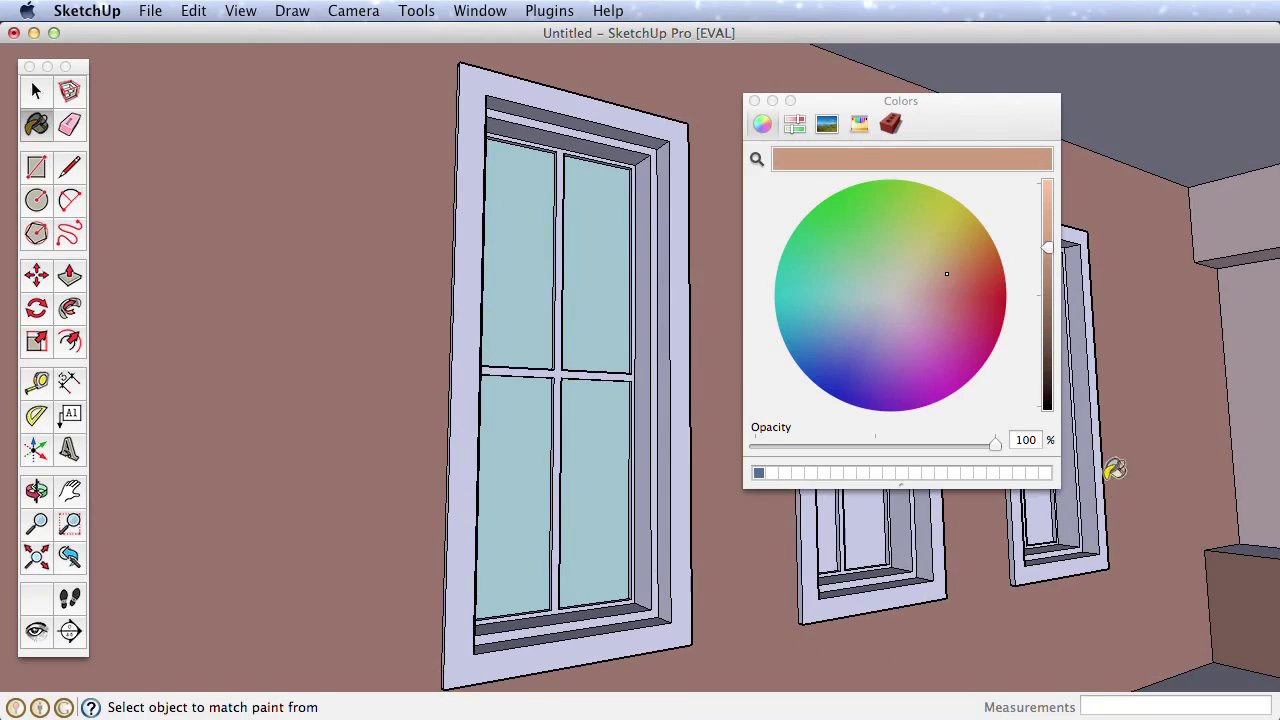
left_click(1045, 357)
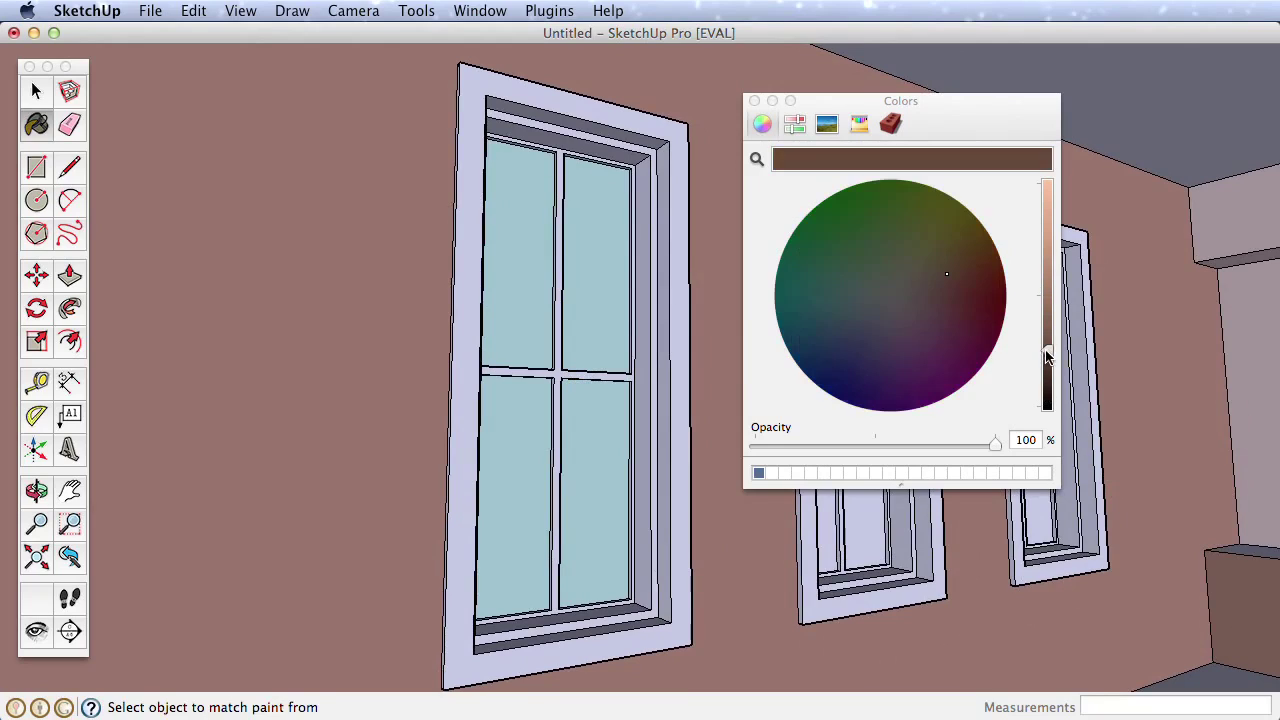
left_click(684, 352)
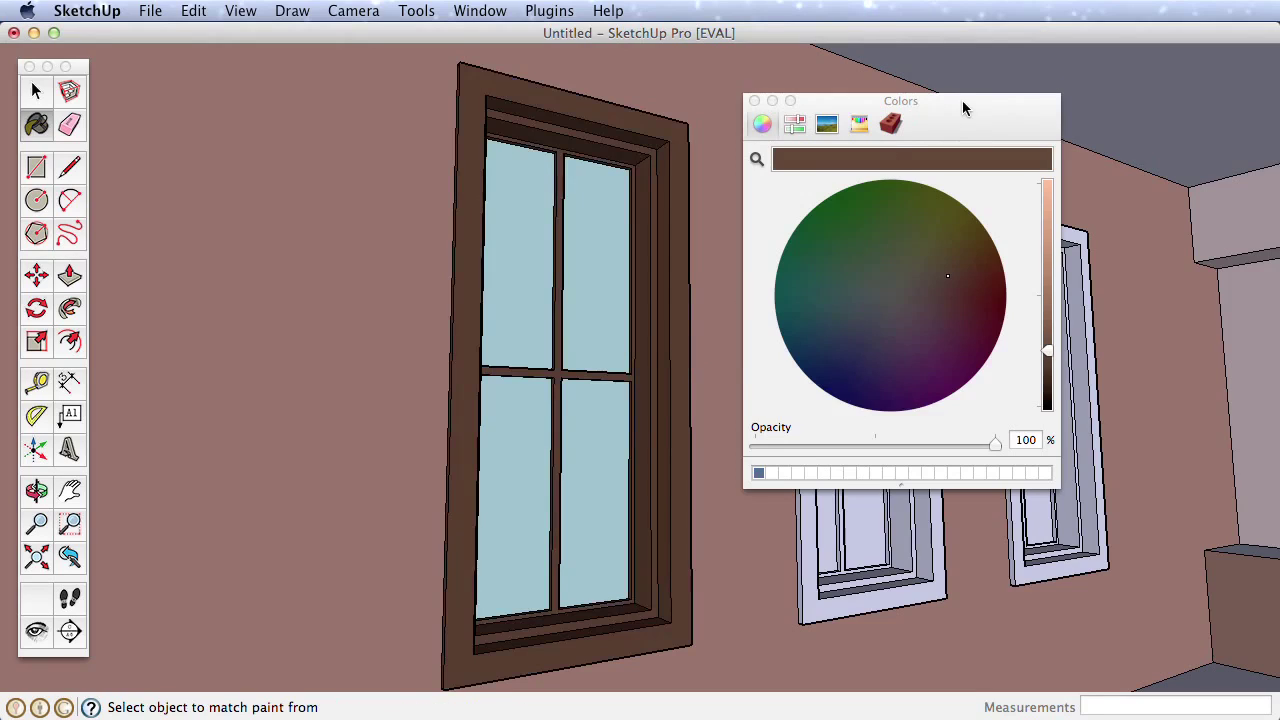
Place the color picker clear of the other two windows and sample the light greyish blue from the nearest window's glass
left_click_drag(962, 102, 407, 93)
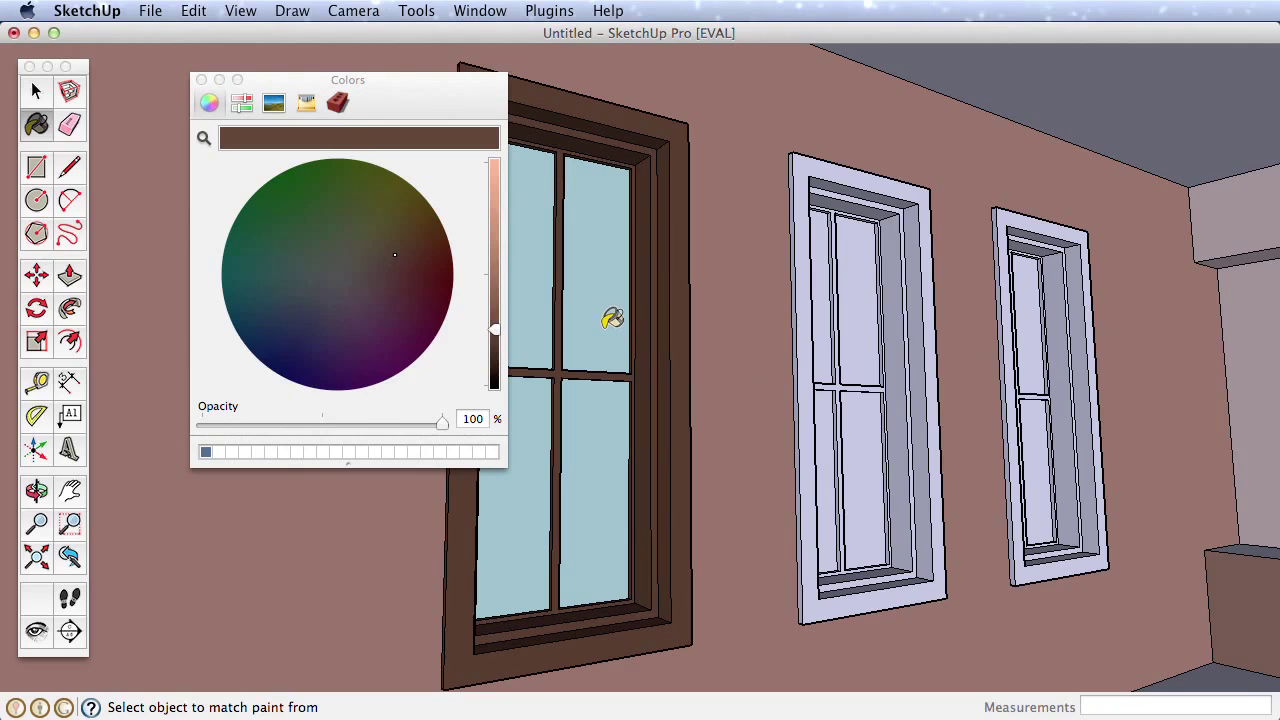
middle_click_drag(952, 426, 802, 433)
key("alt")
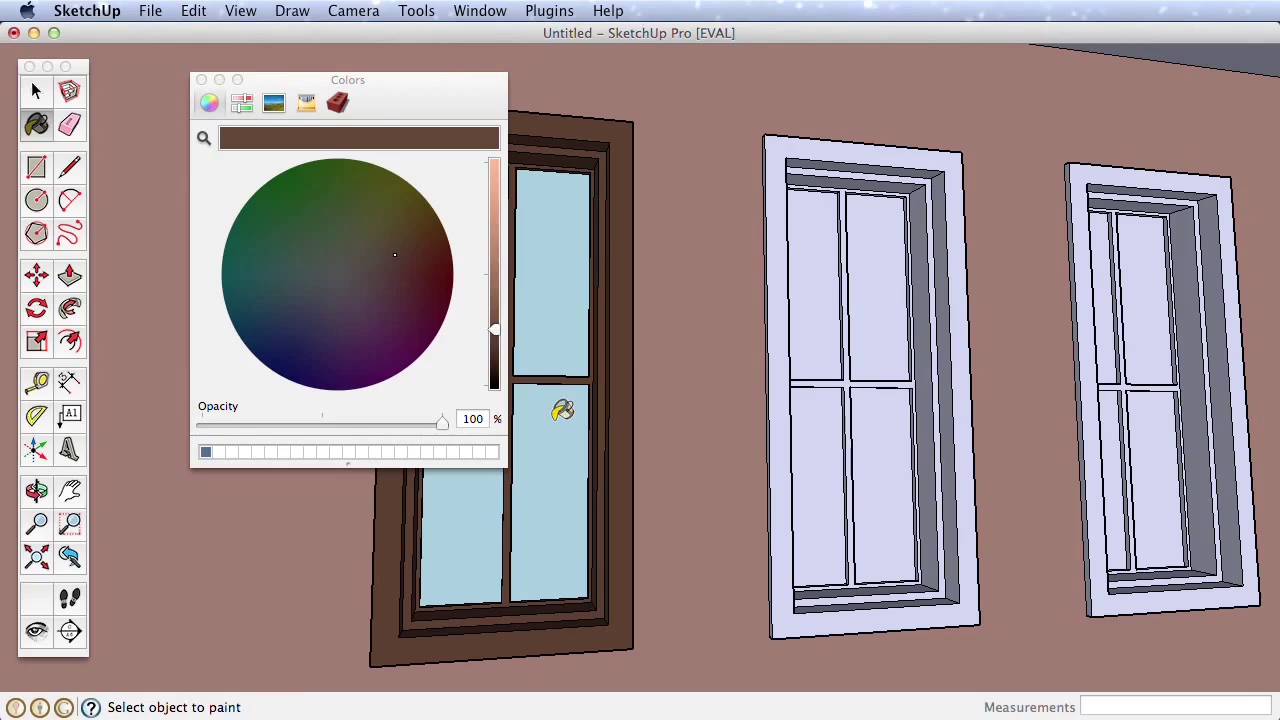
key("super")
key("super")
key("super")
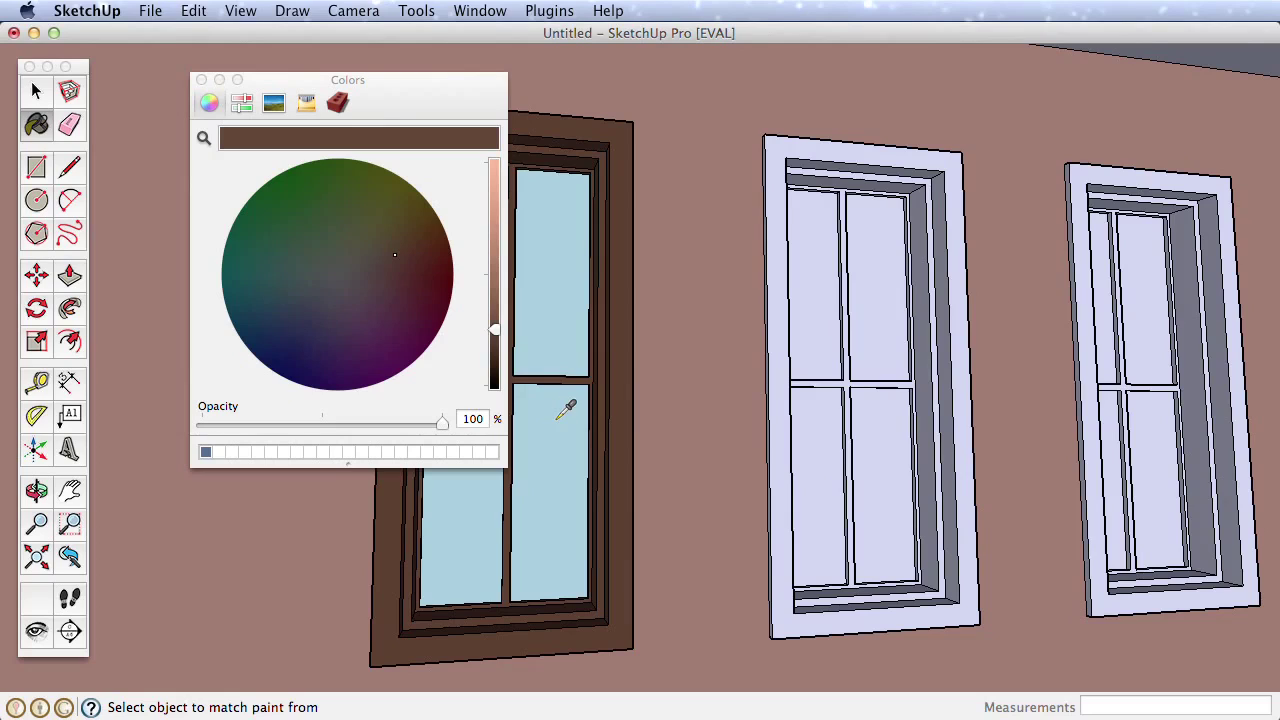
left_click(559, 418, "super")
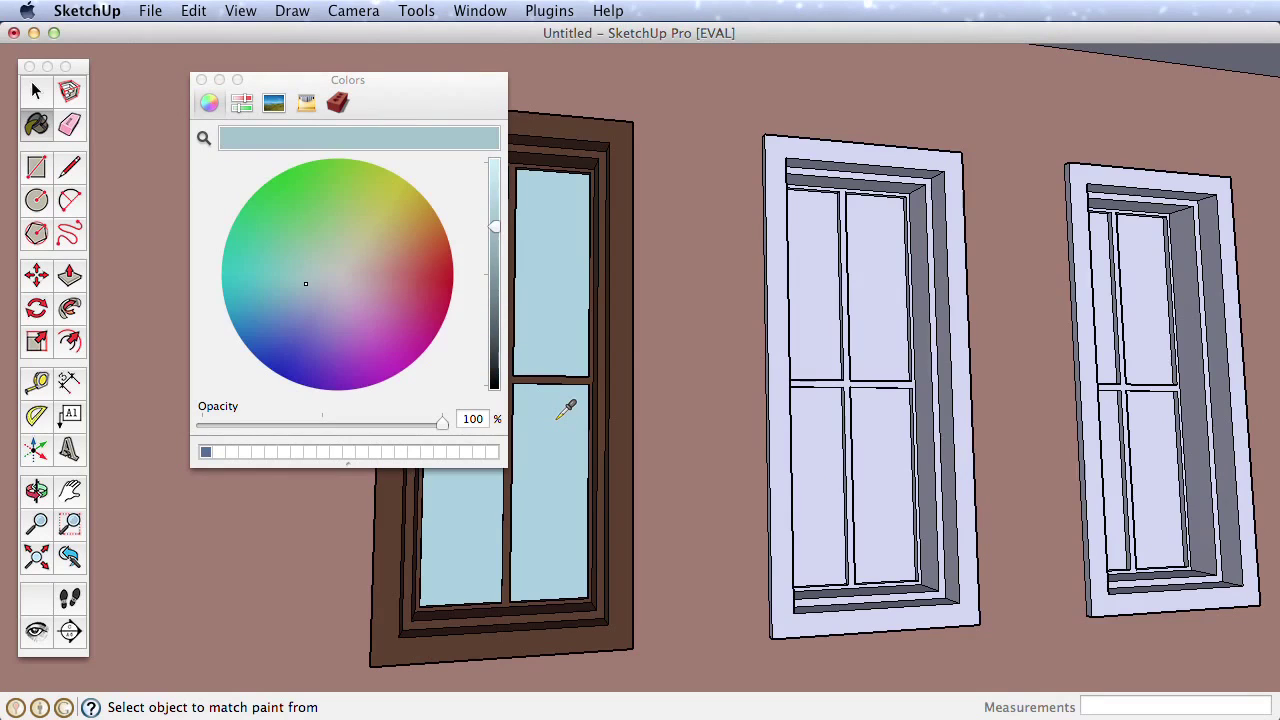
Paint the four glass panes of both the middle and the far window with the sampled greyish blue
left_click(825, 310)
left_click(866, 320)
left_click(889, 401)
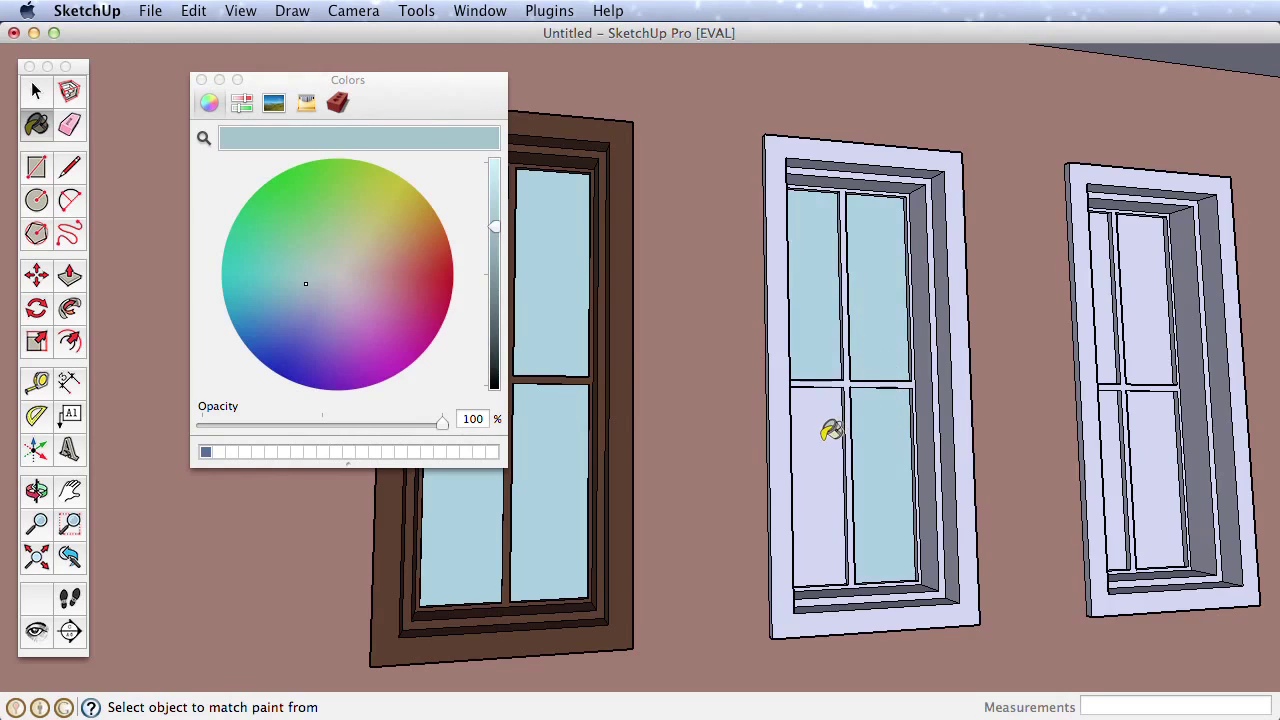
left_click(826, 429)
left_click(1115, 363)
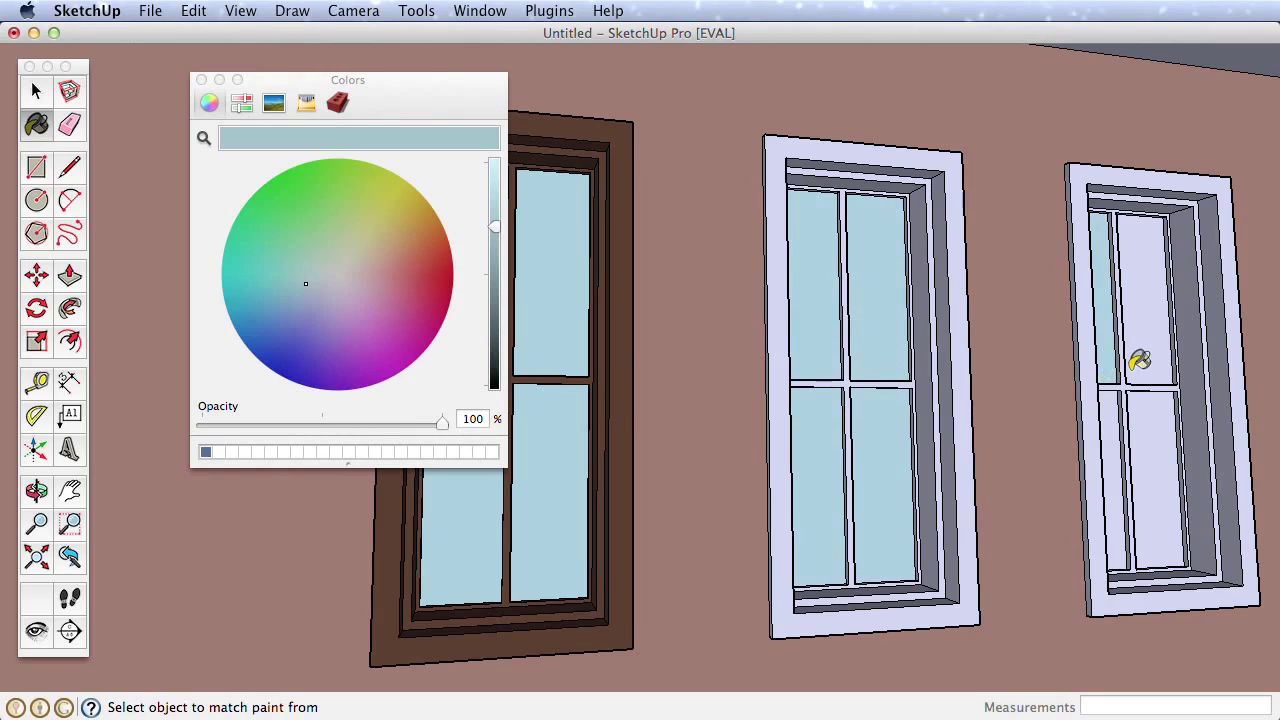
left_click(1138, 363)
left_click(1148, 408)
left_click(1115, 418)
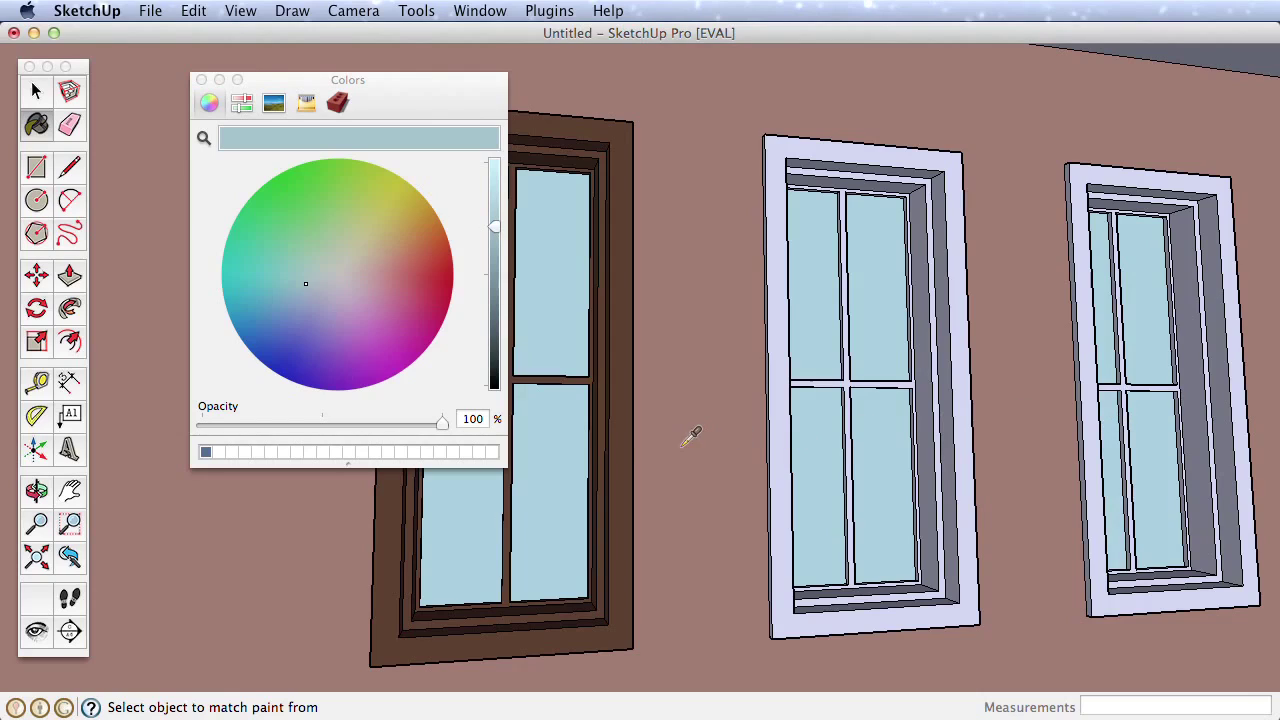
Sample the dark brown from the nearest window's frame and paint all connected frame faces of the other two windows
left_click(624, 440, "super")
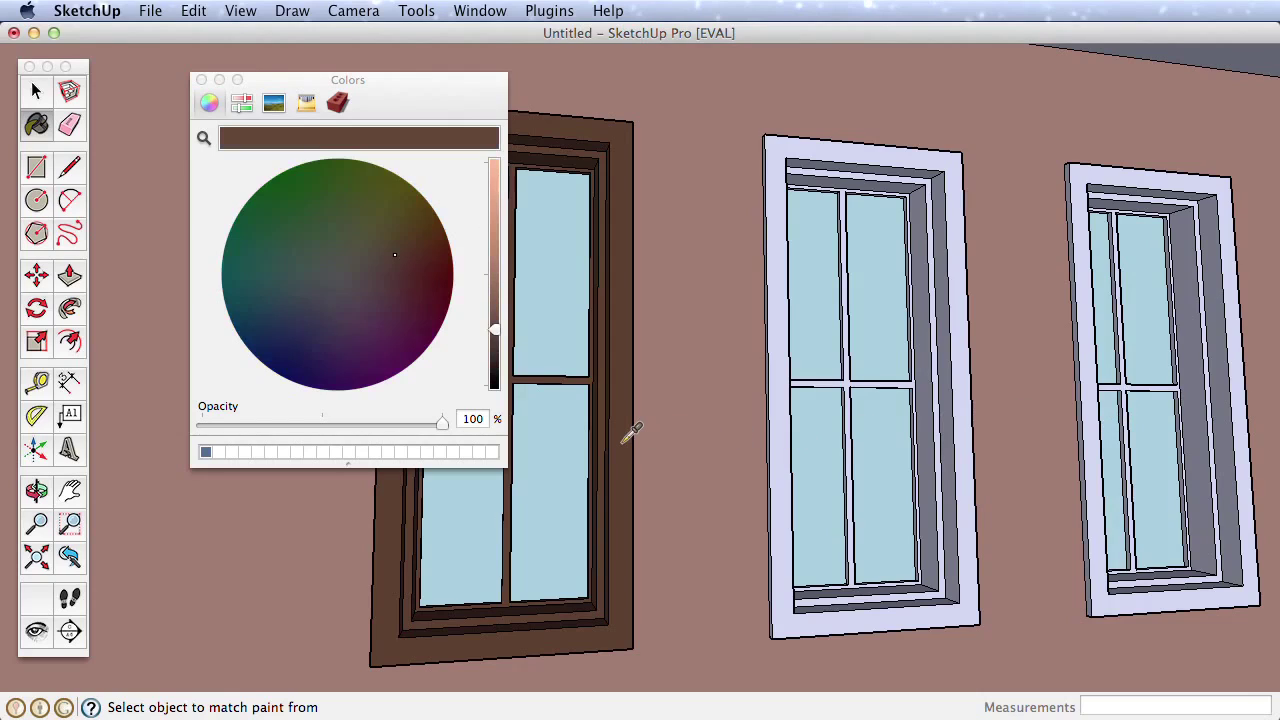
left_click(788, 386, "alt")
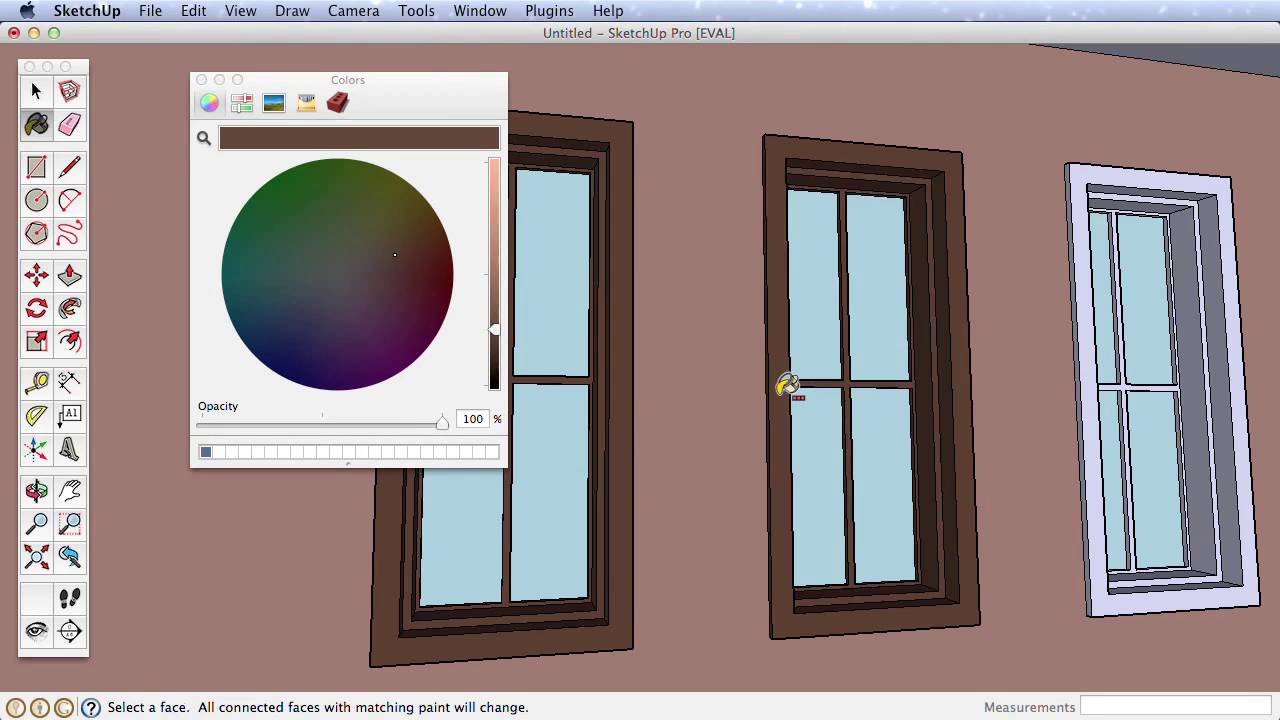
left_click(1097, 393, "alt")
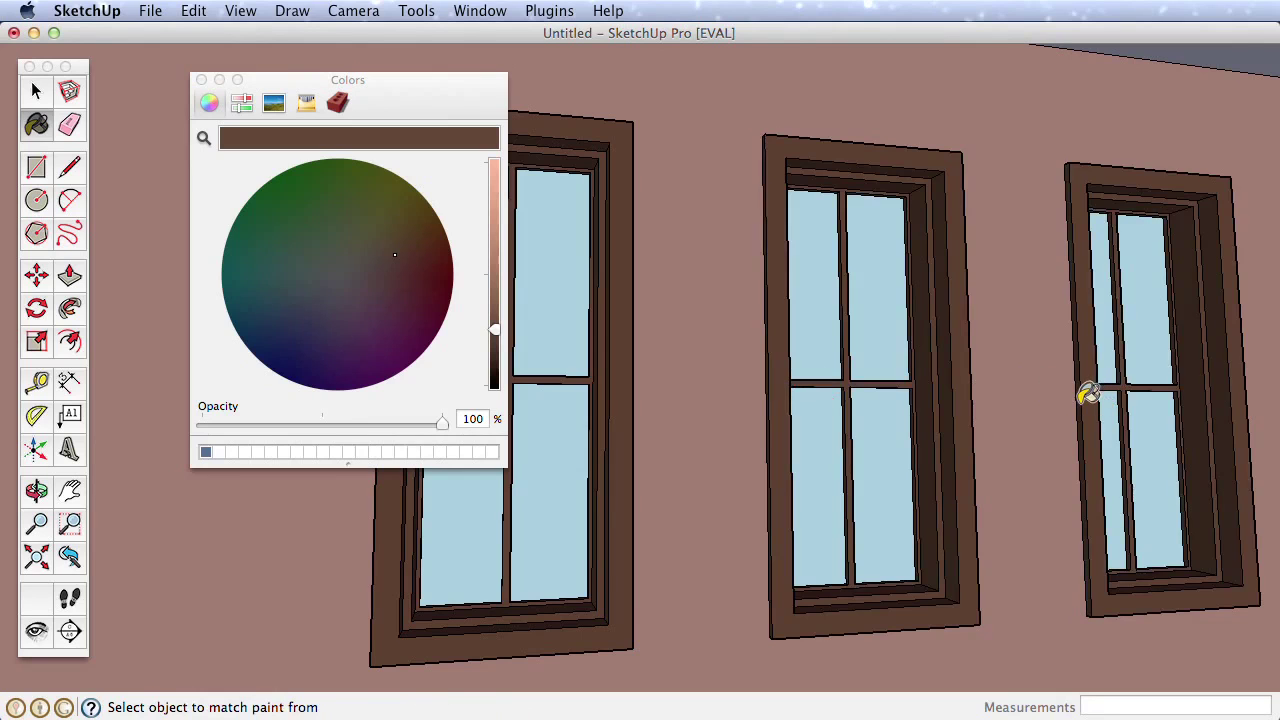
key("o")
mouse_move(897, 391)
left_mouse_down()
mouse_move(1042, 410)
mouse_move(1060, 400)
left_mouse_up()
key("b")
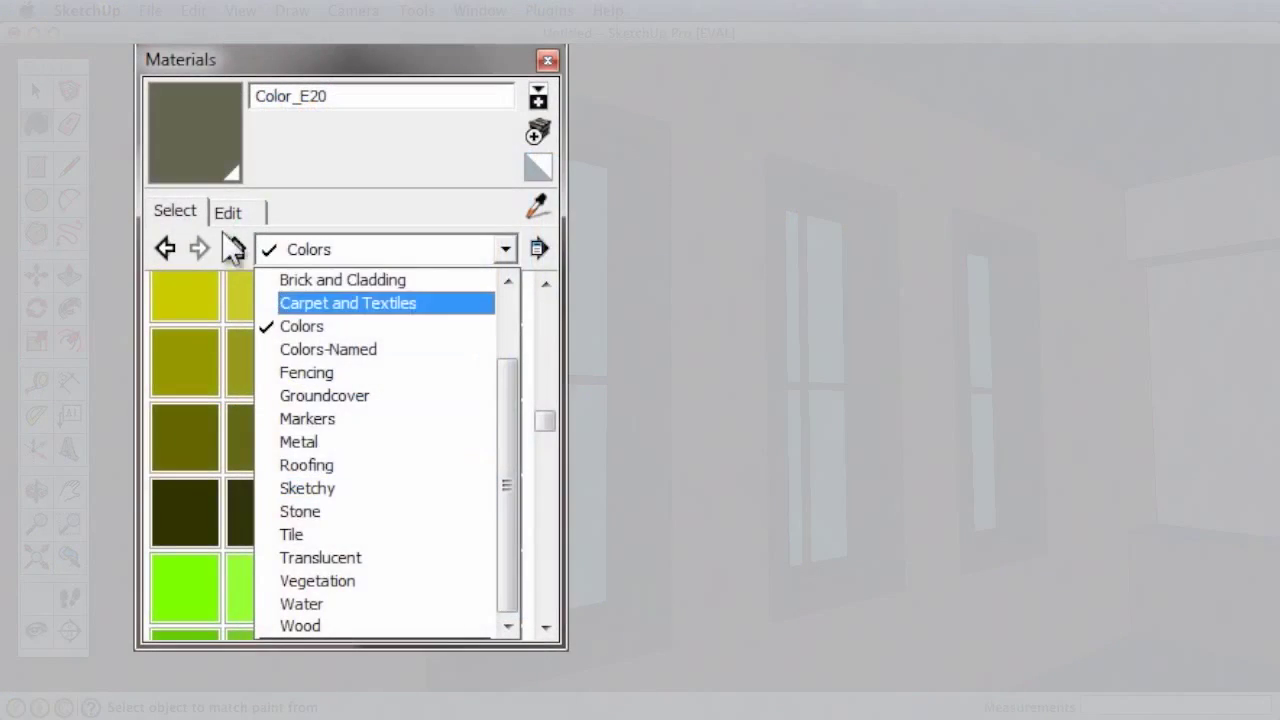
Show the materials used in the model and look through the list of available material libraries
left_click(233, 249)
left_click(233, 249)
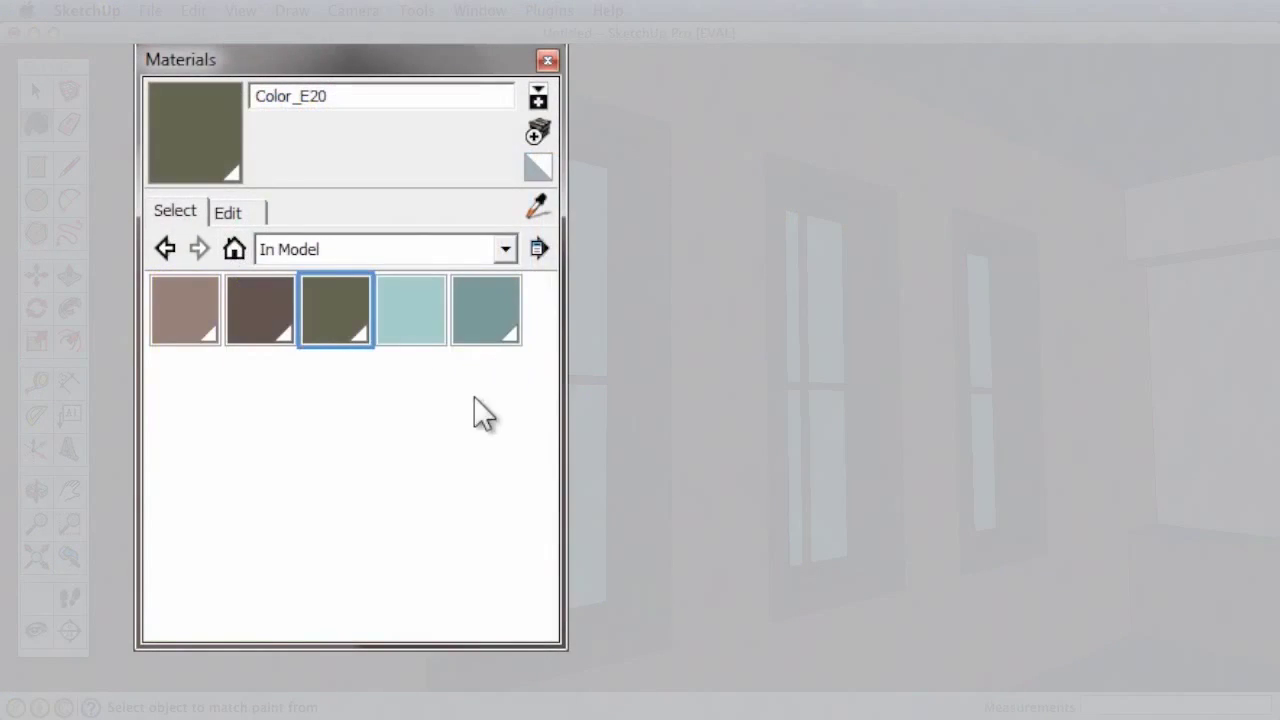
left_click(508, 251)
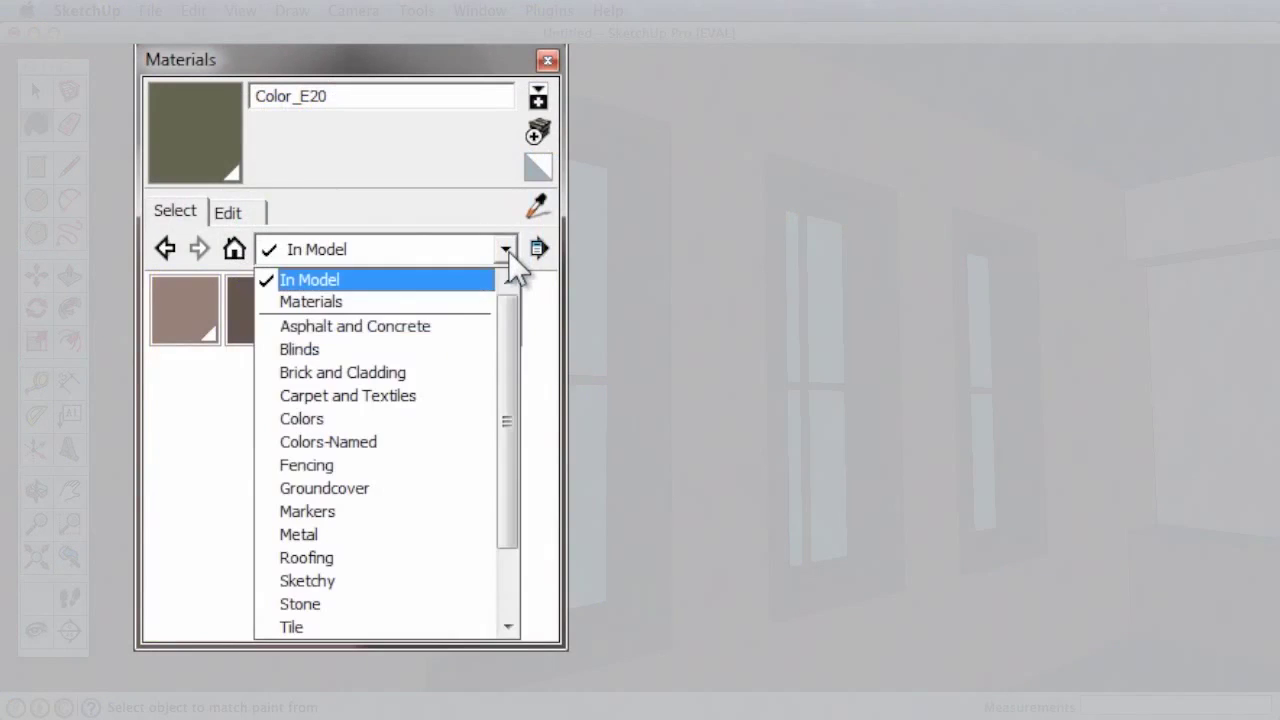
left_click(342, 604)
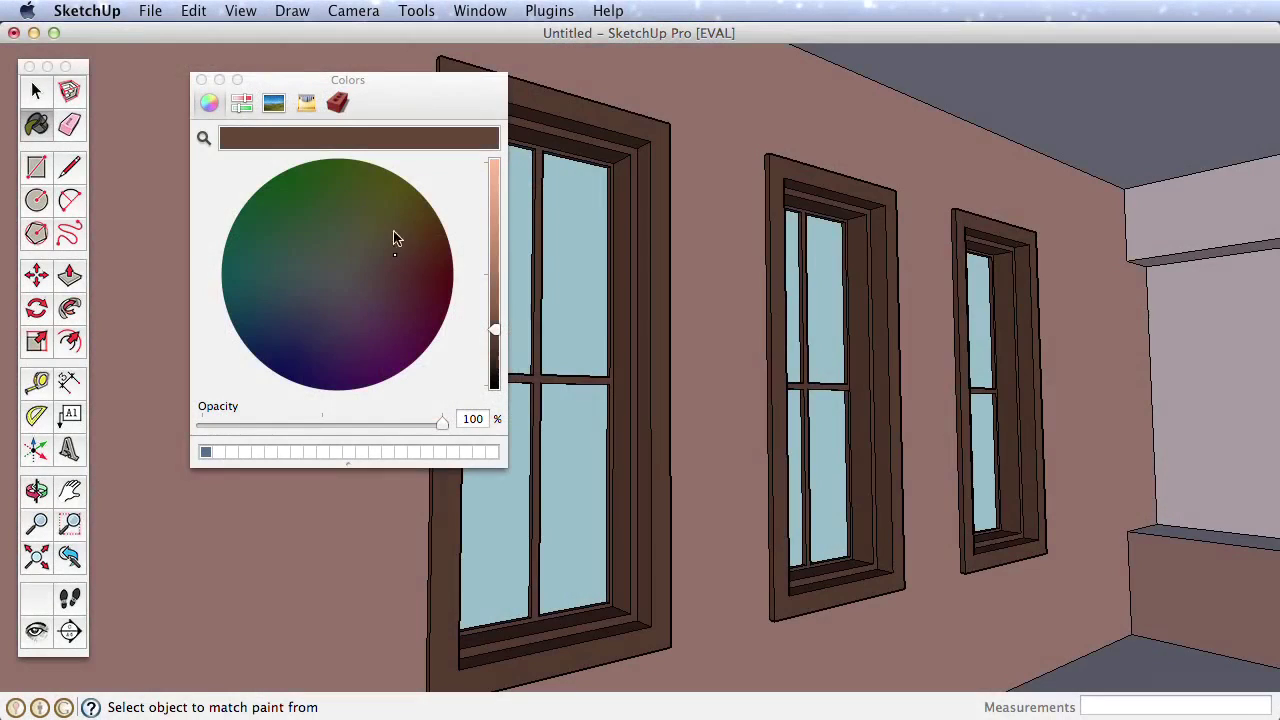
Paint the room's floor with the multi-toned brown plank material from the Wood library and close the color picker
left_click(337, 104)
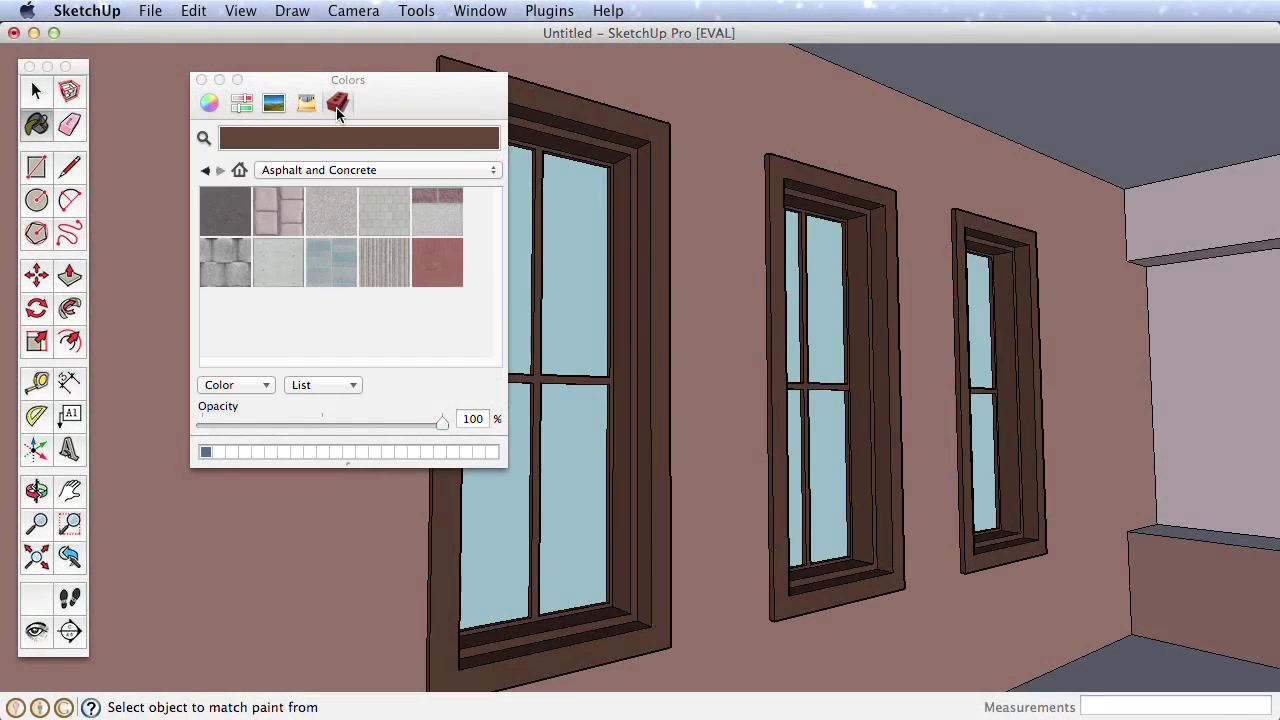
left_click(366, 171)
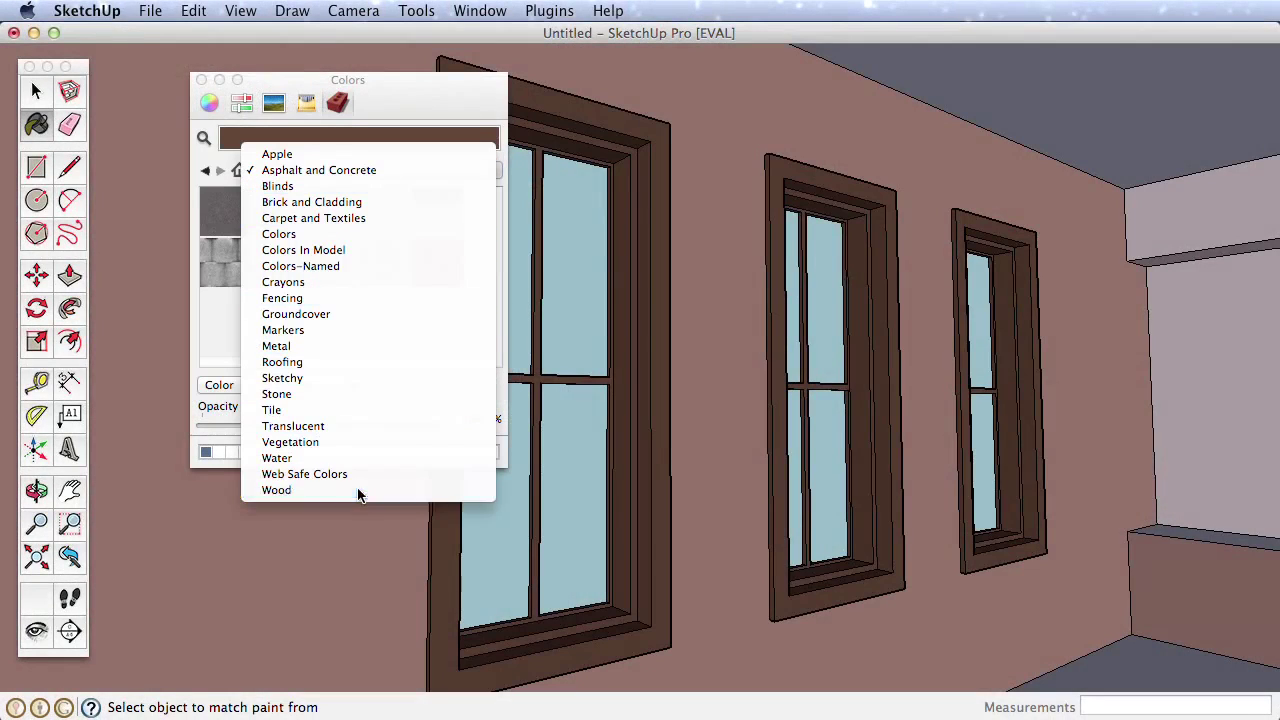
left_click(290, 490)
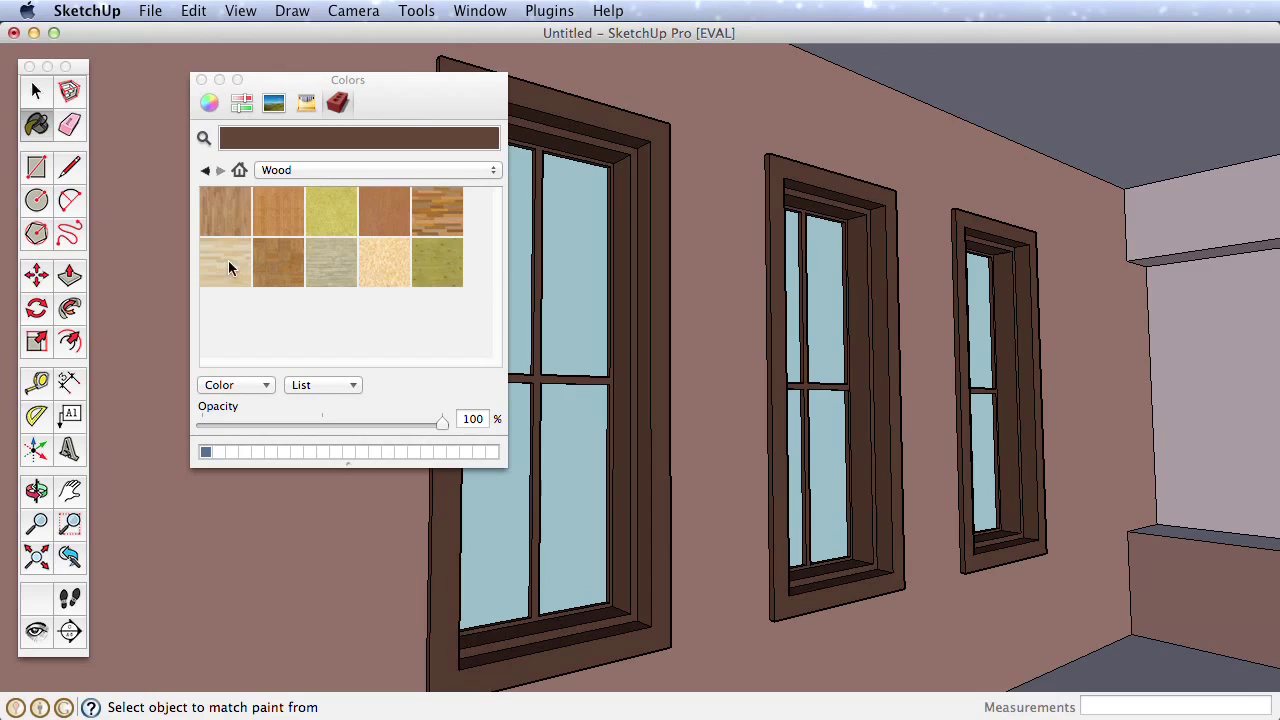
left_click(444, 203)
middle_click_drag(891, 363, 582, 255)
left_click(888, 488)
scroll(840, 450, "down", 5)
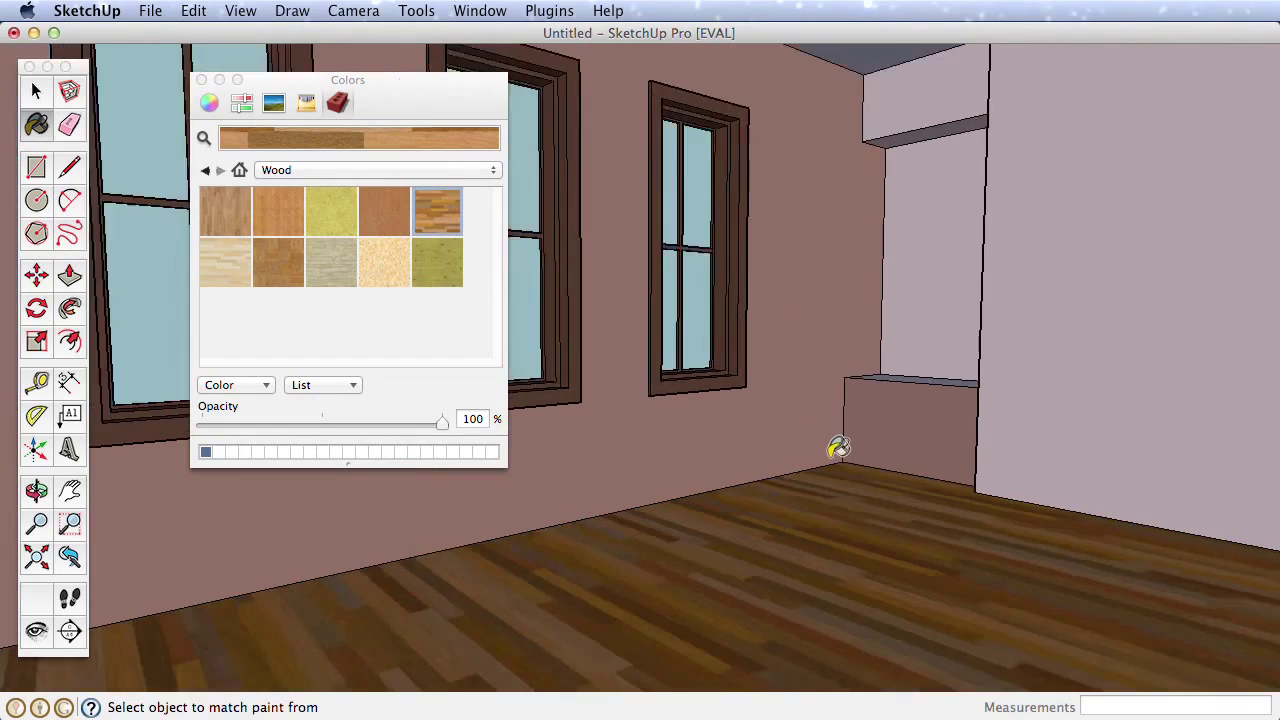
mouse_move(840, 450)
middle_mouse_down()
mouse_move(617, 531)
mouse_move(781, 456)
middle_mouse_up()
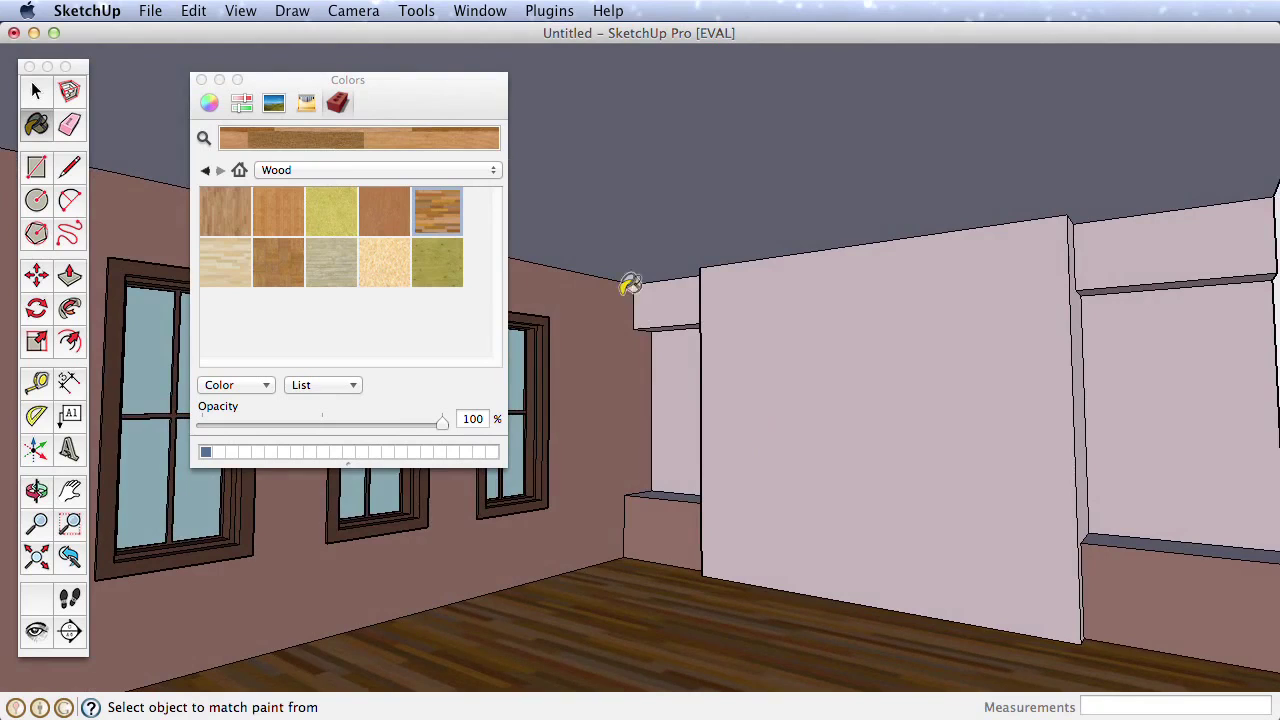
left_click(202, 80)
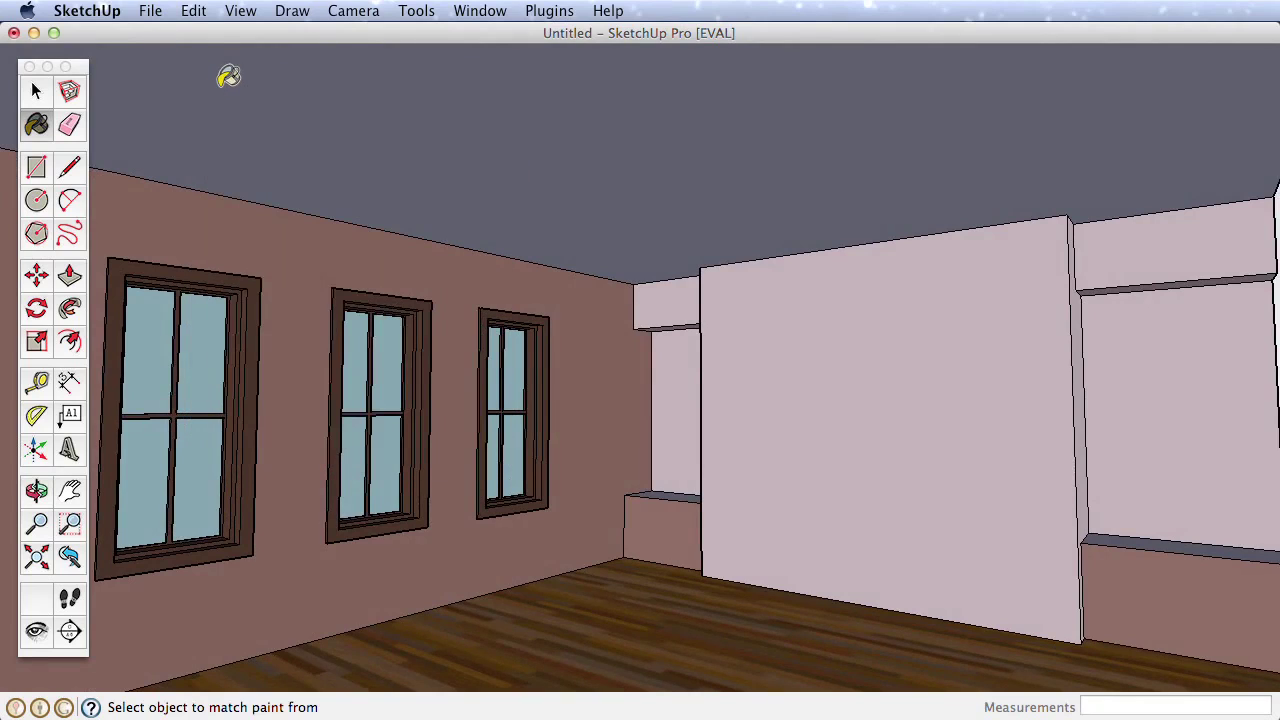
Open the Components browser, place it over the window wall and search the 3D Warehouse for "chair"
key("space")
left_click(479, 12)
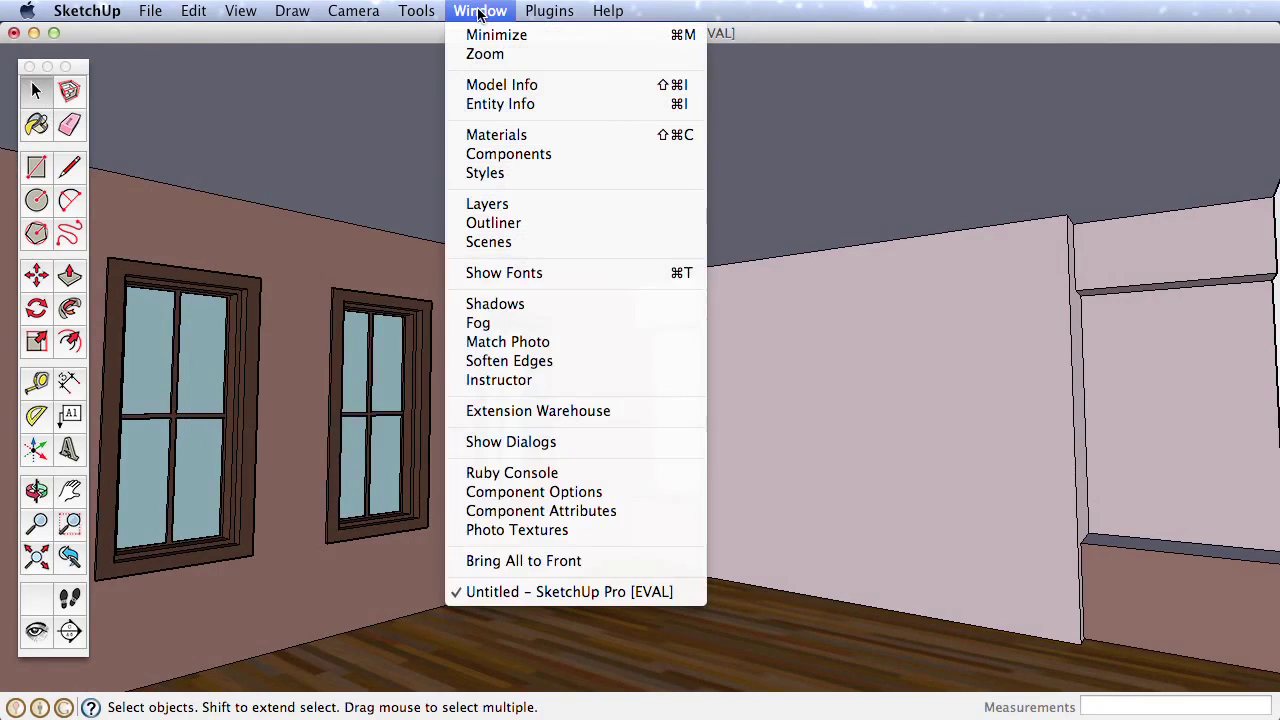
left_click(565, 157)
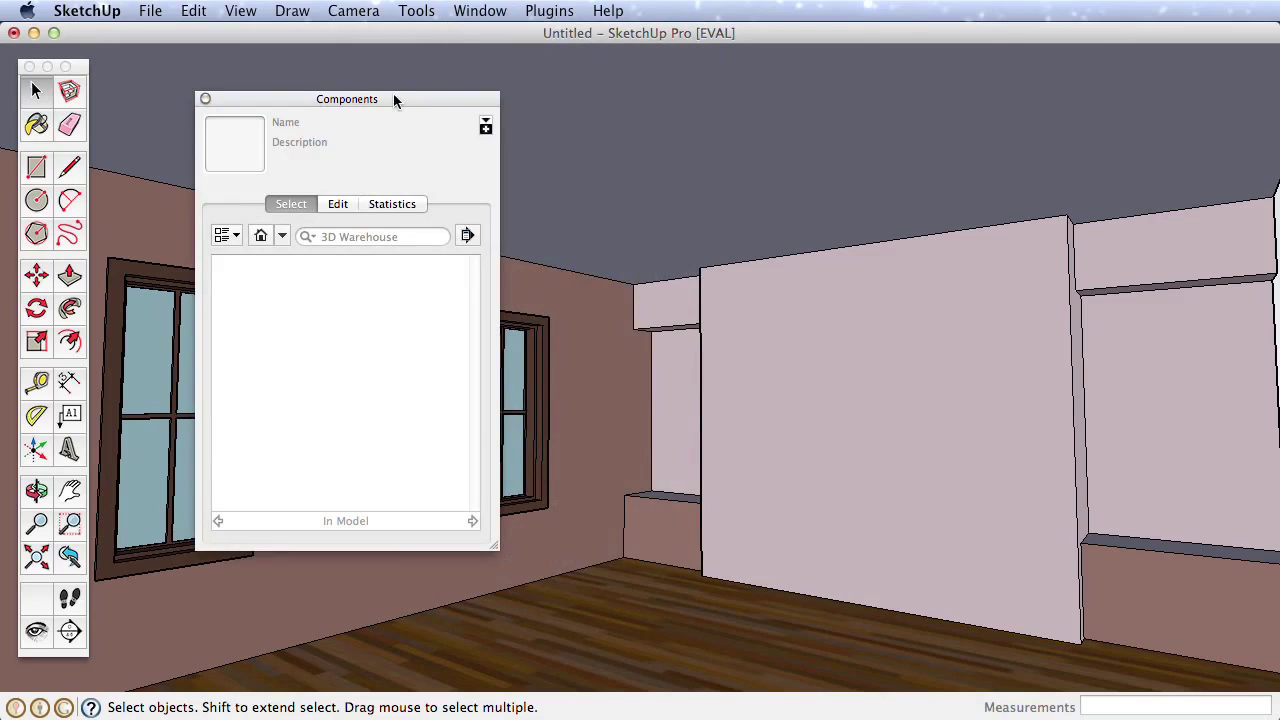
left_click_drag(394, 96, 340, 82)
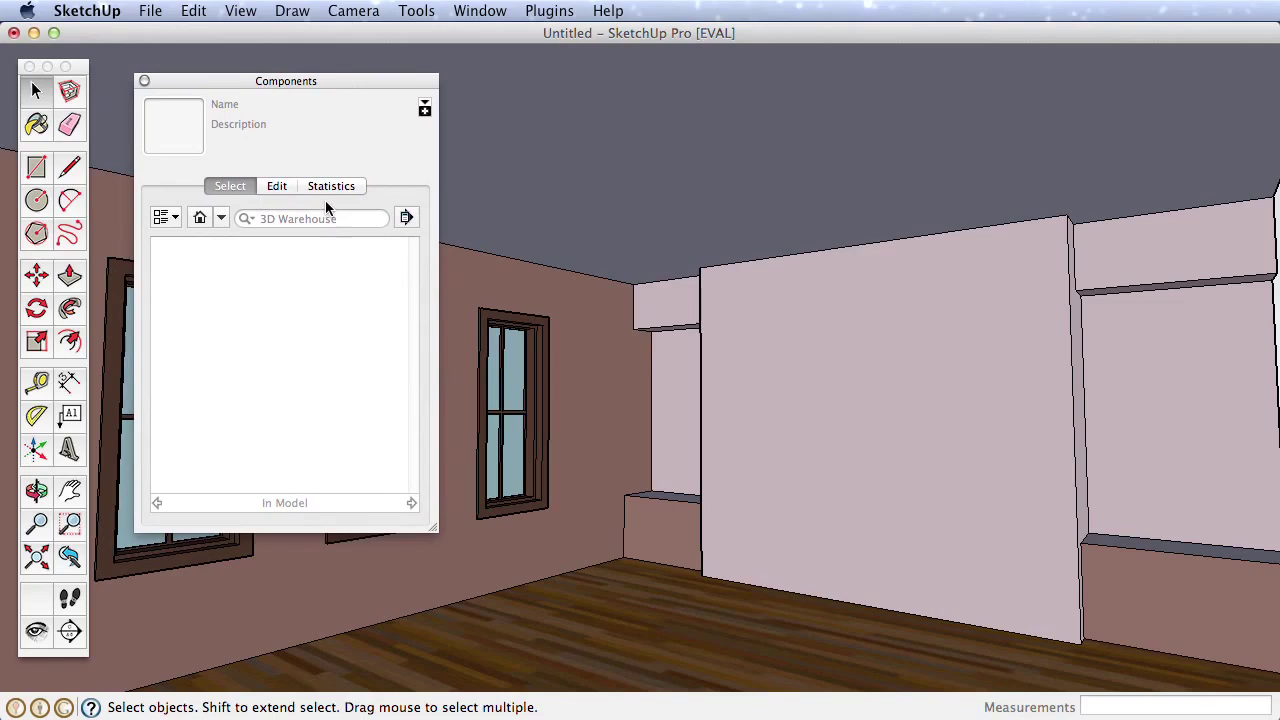
left_click(340, 221)
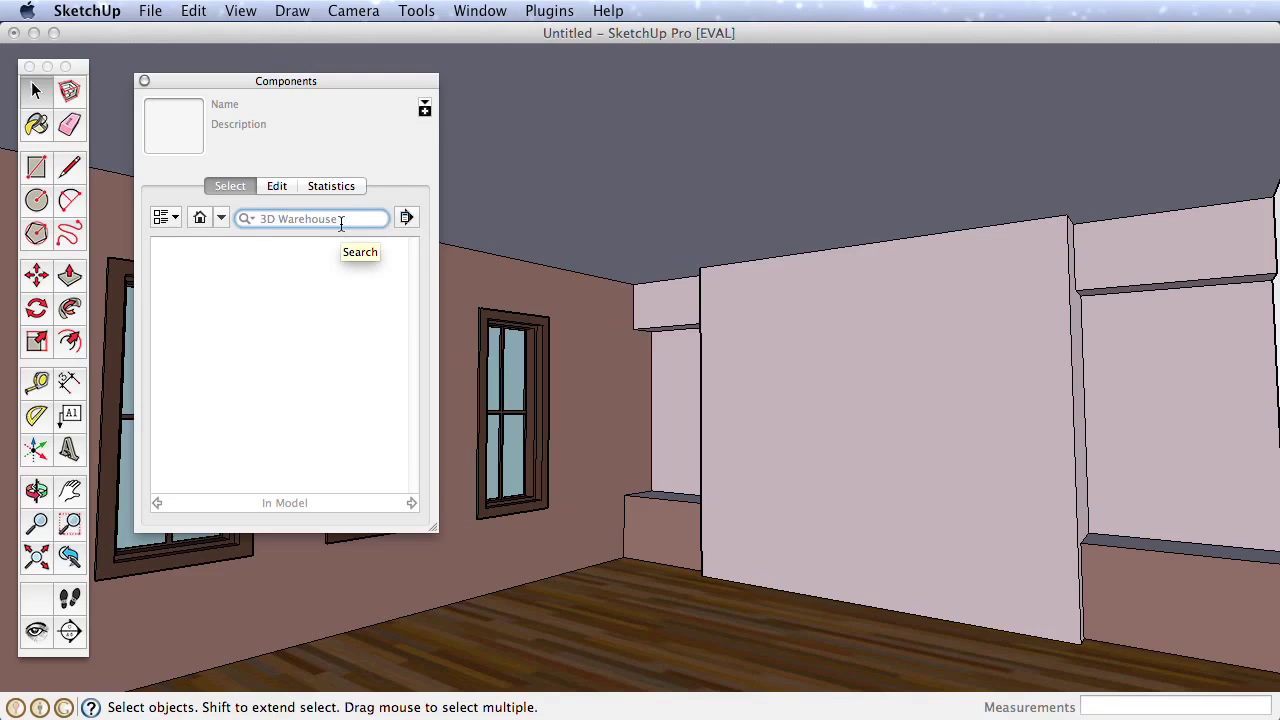
type("chair")
key("Return")
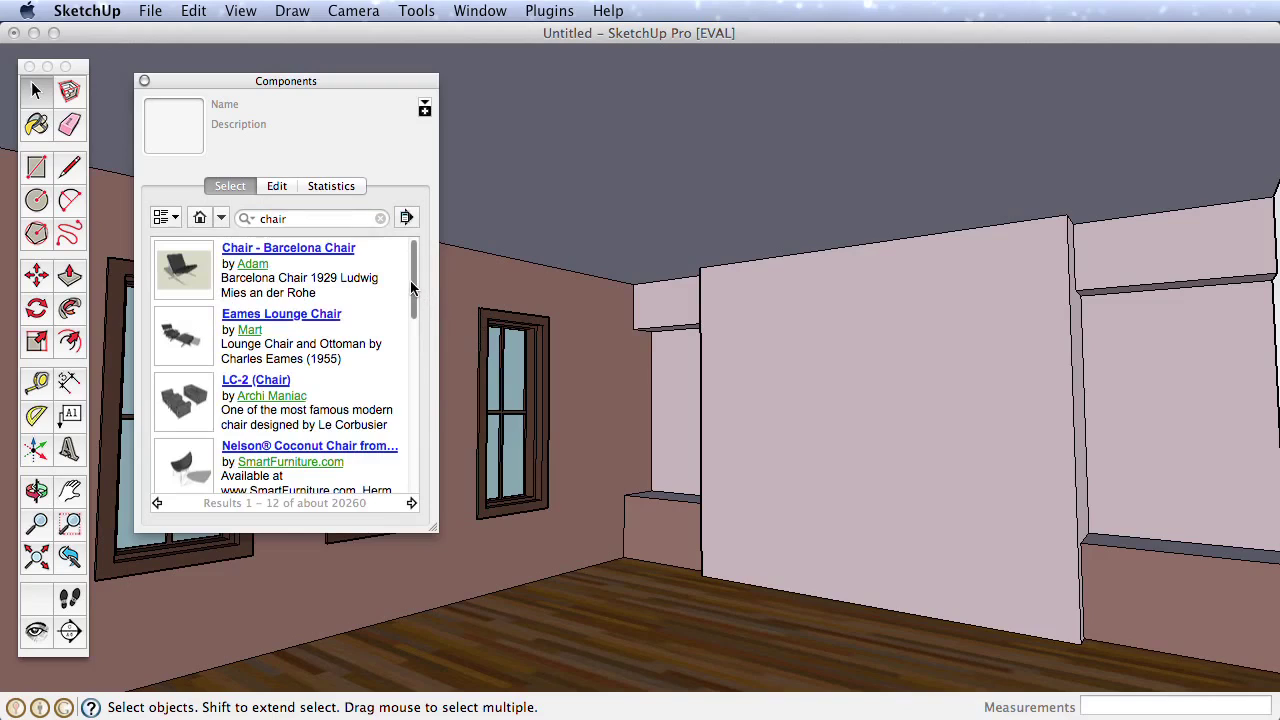
Search the 3D Warehouse for "morris chair" and place the light wood Morris Chair with dark cushions on the floor near the centre section
left_click(260, 220)
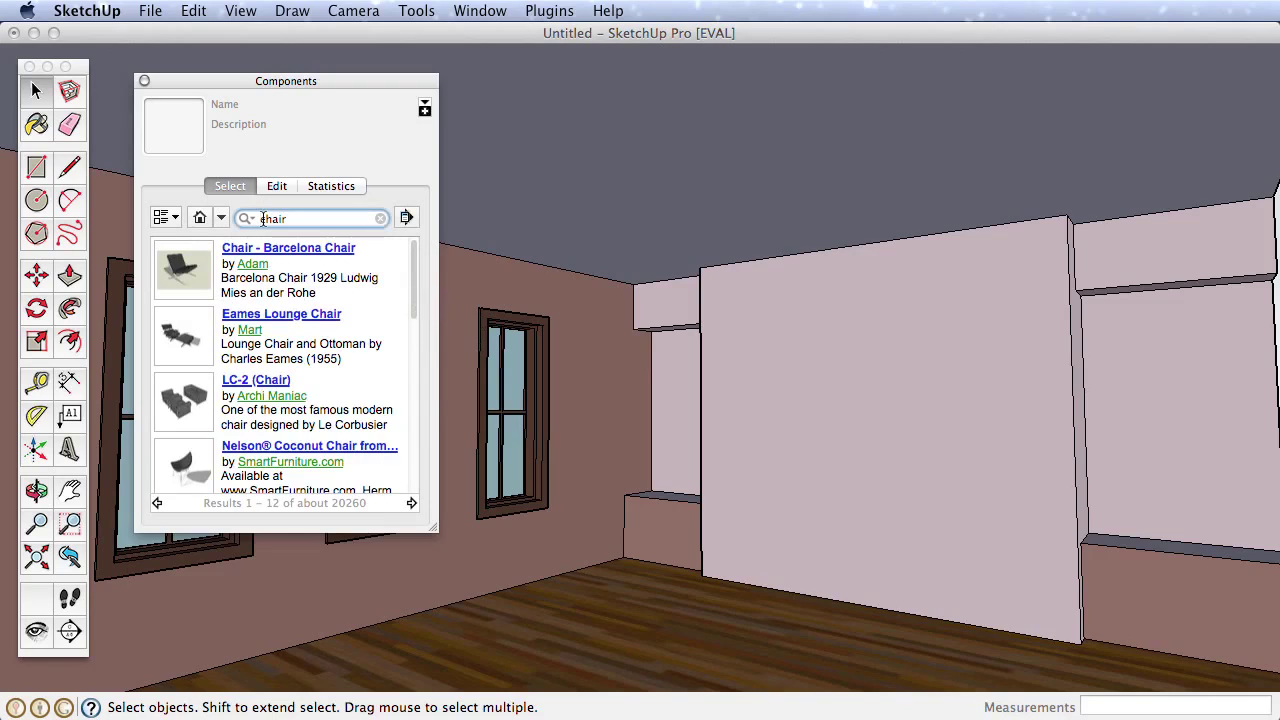
key("Return")
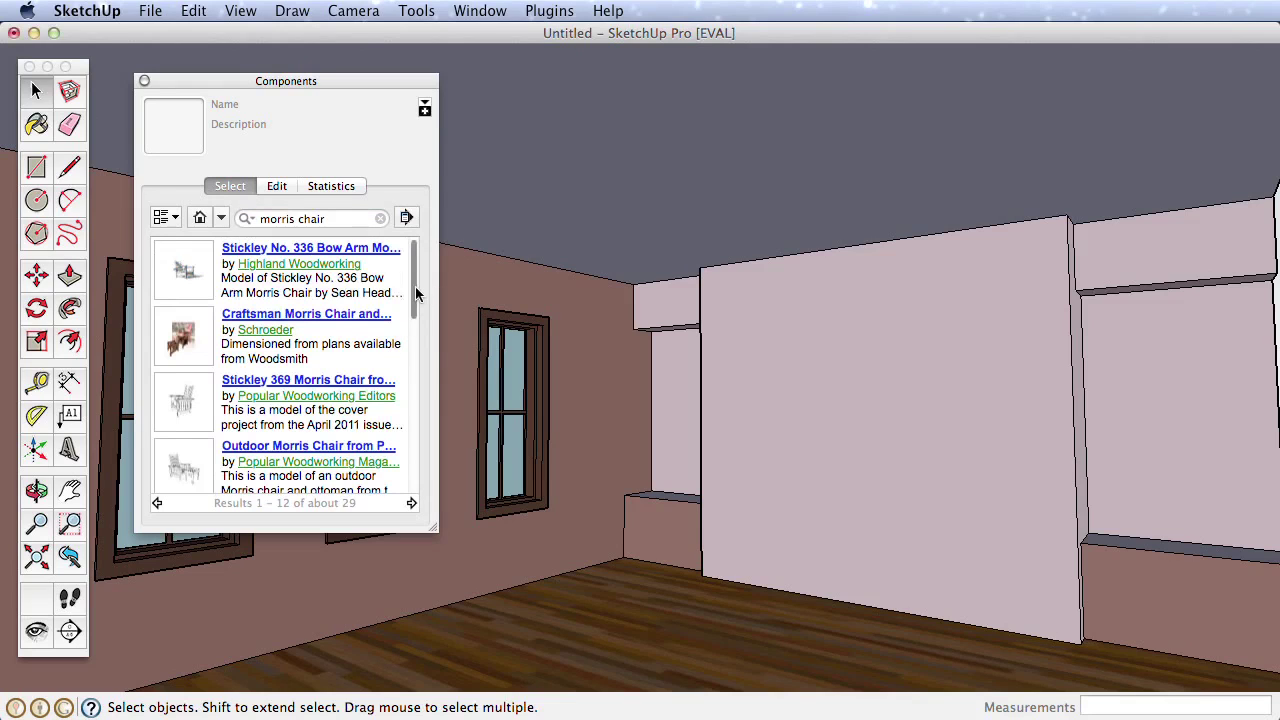
scroll(413, 350, "down", 10)
scroll(413, 388, "down", 6)
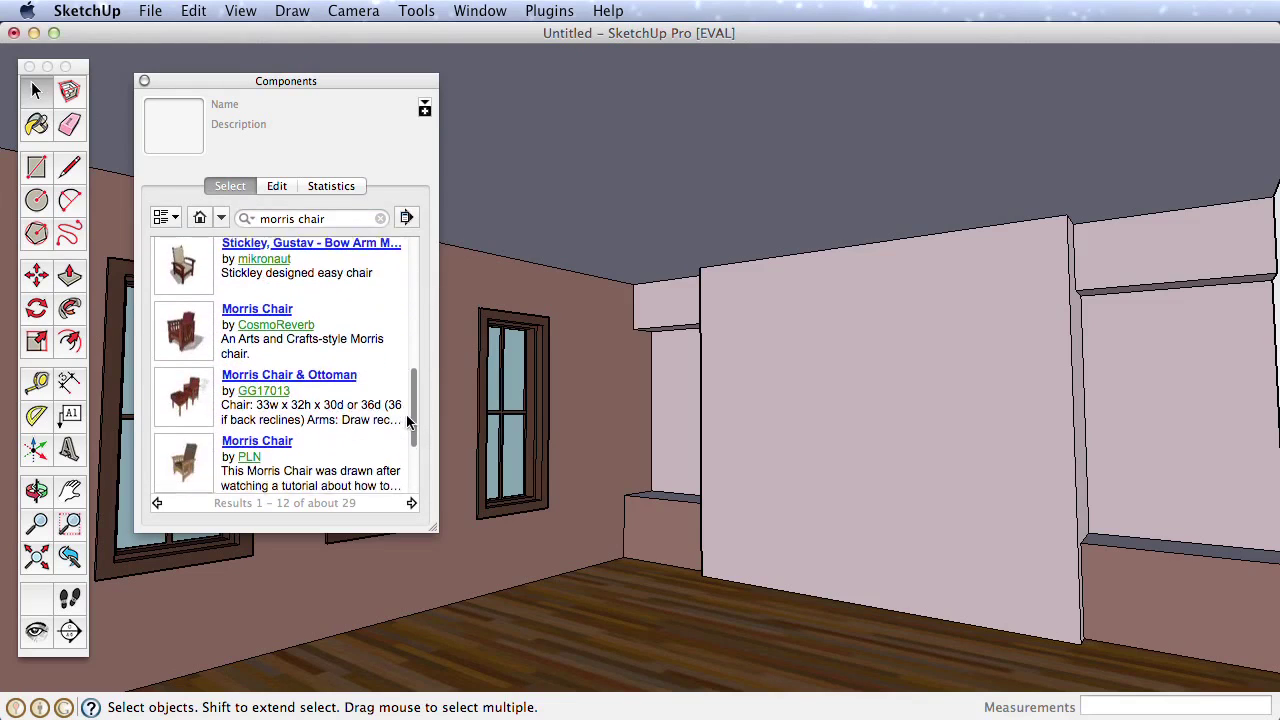
left_click(188, 375)
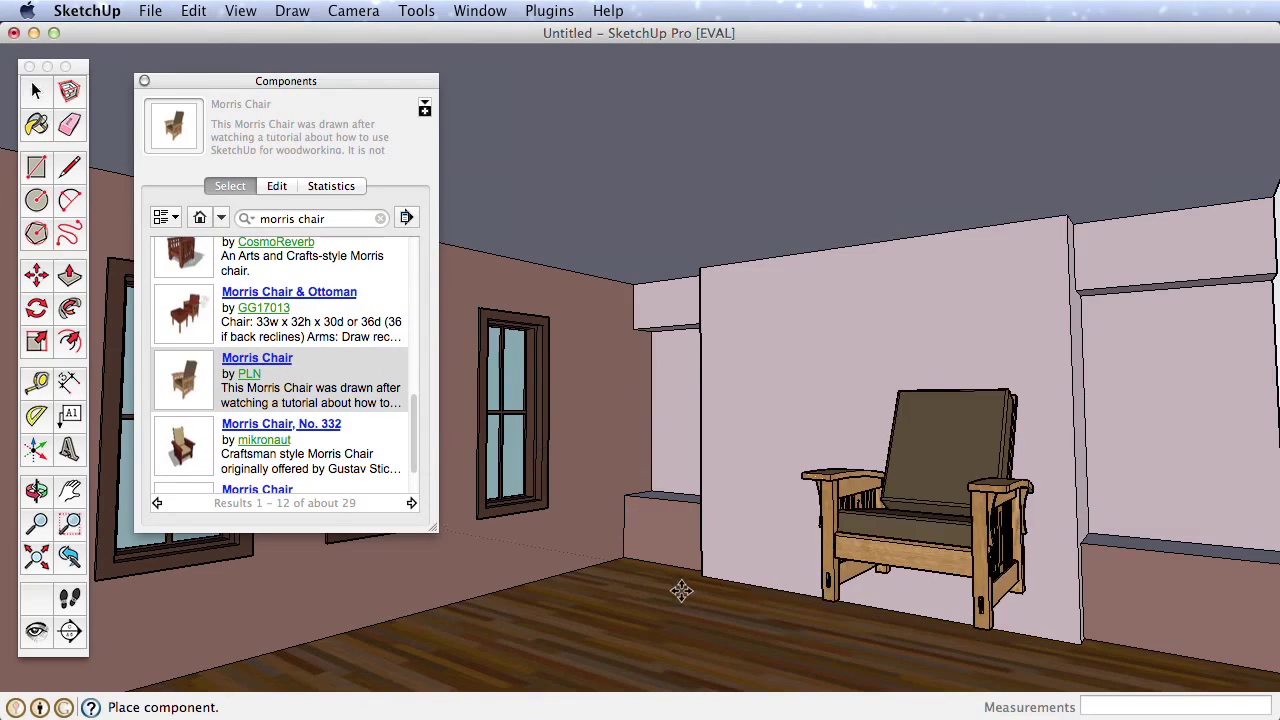
left_click(634, 643)
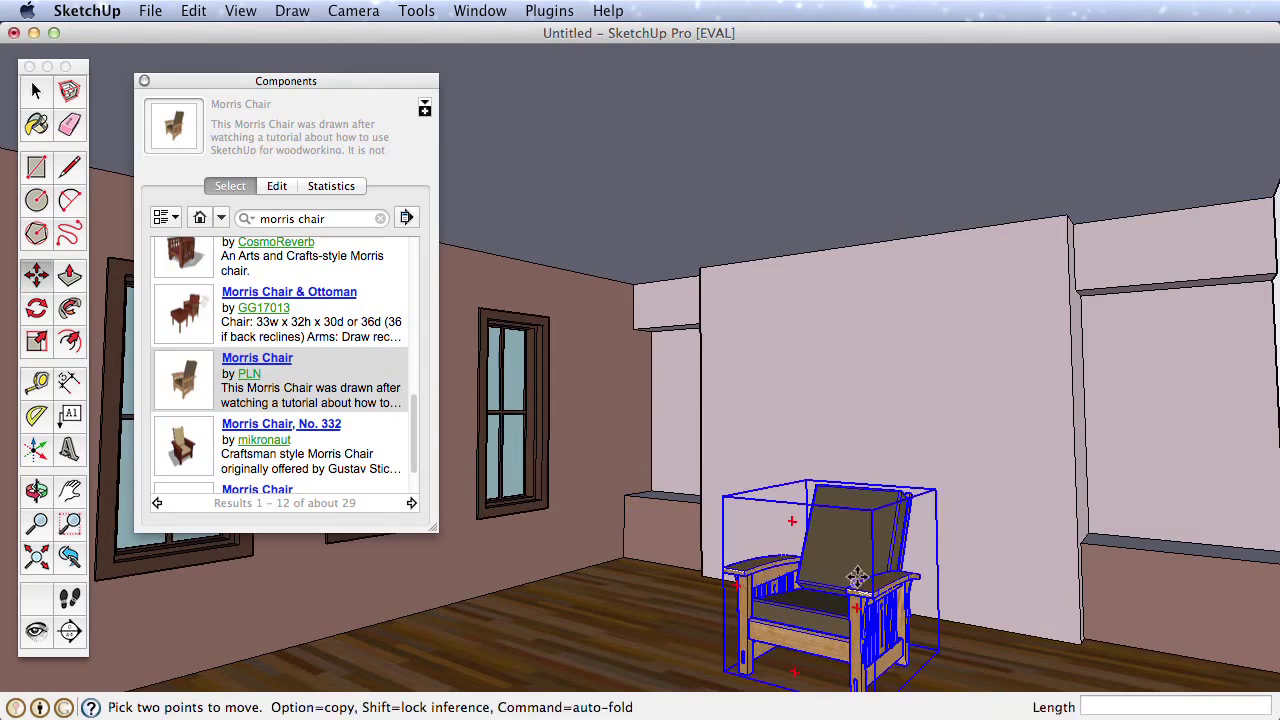
Close the Components browser and slide the Morris chair across the floor toward the windows and about 5' 2" back toward the centre section
middle_click_drag(858, 577, 877, 487)
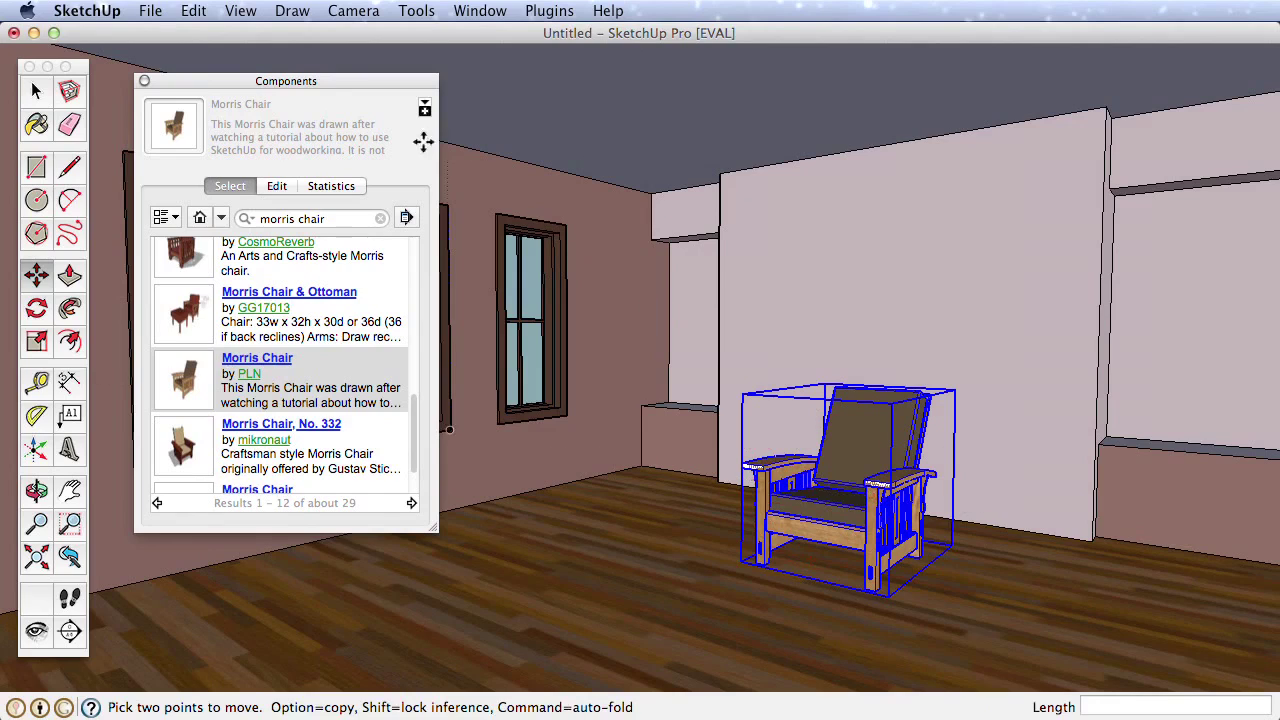
left_click(144, 81)
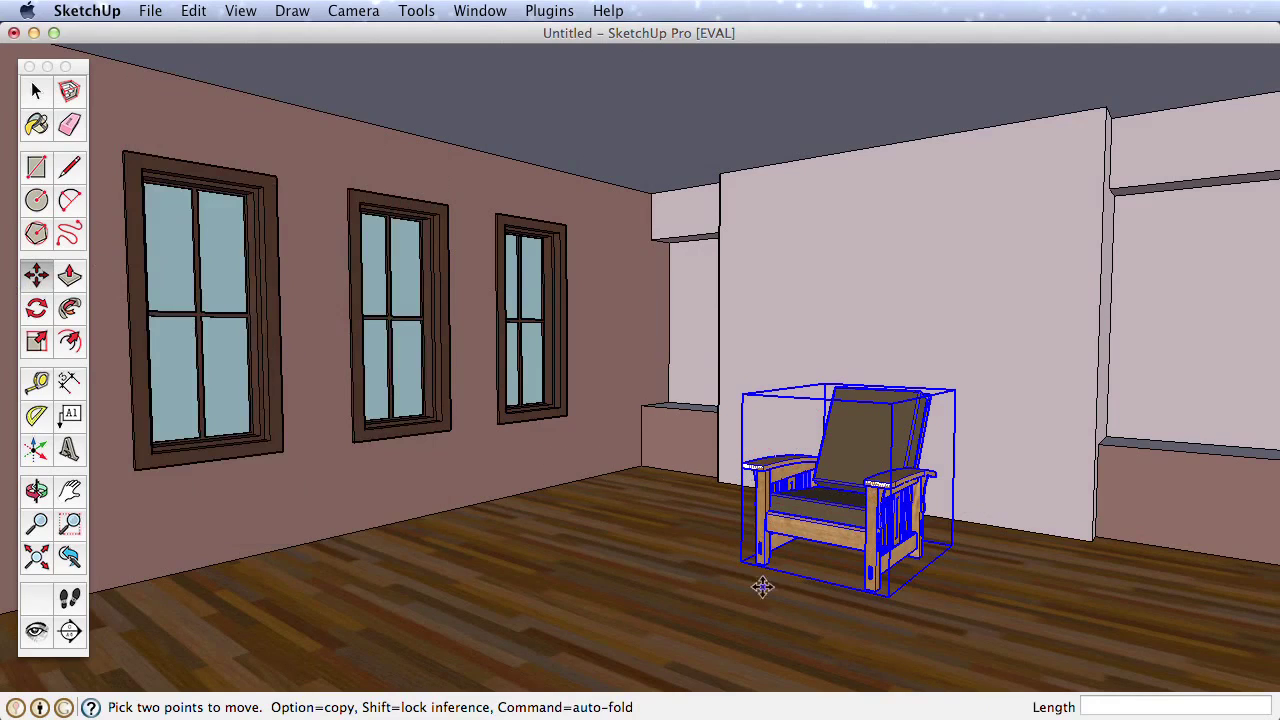
left_click(811, 580)
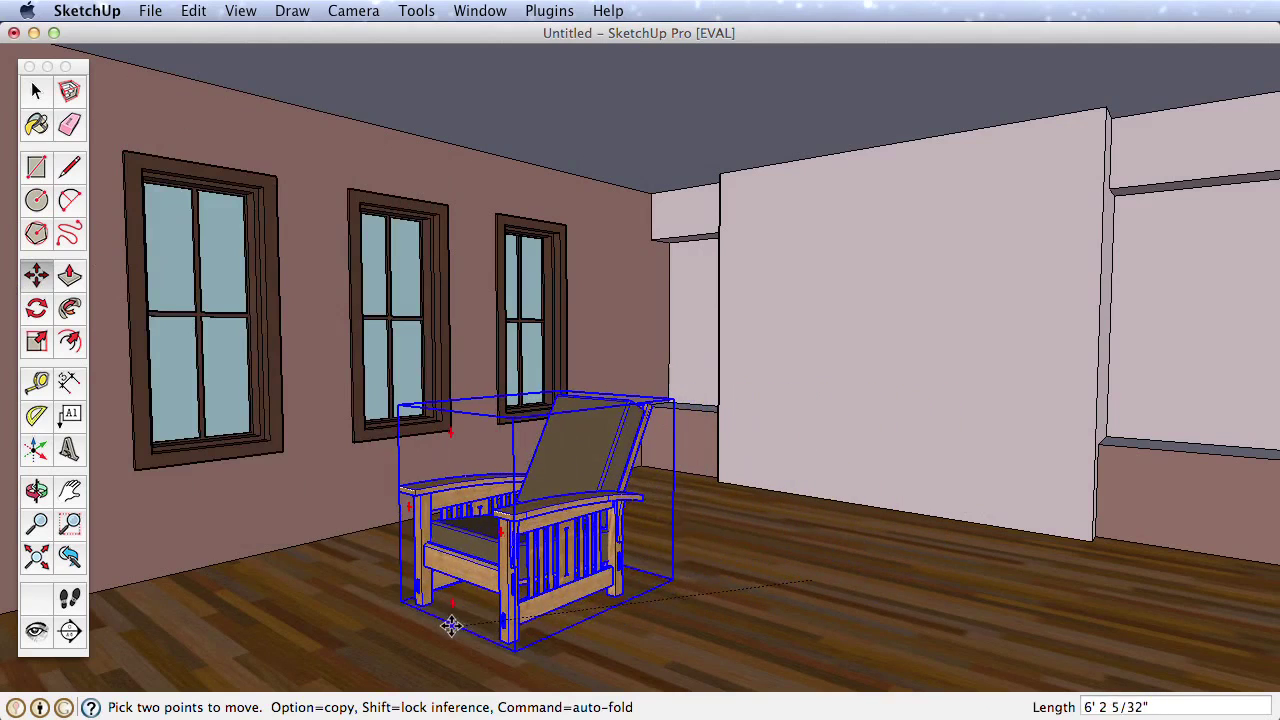
left_click(447, 615)
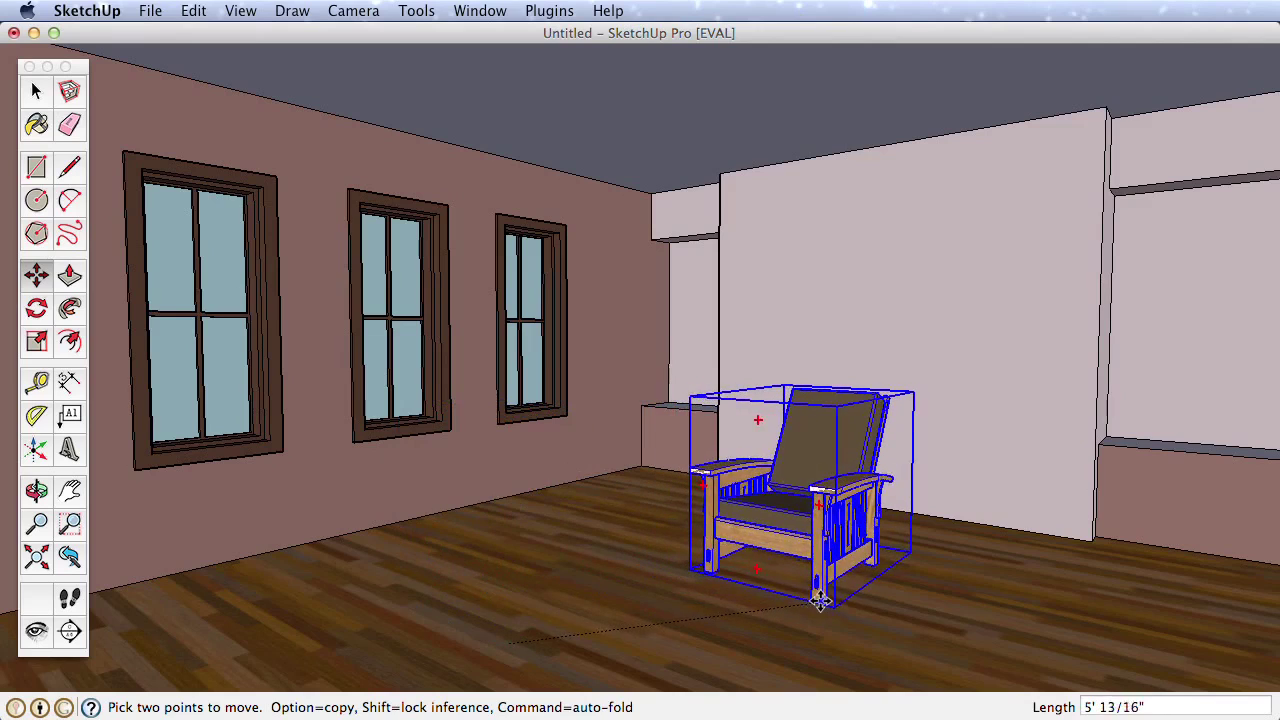
left_click(820, 597)
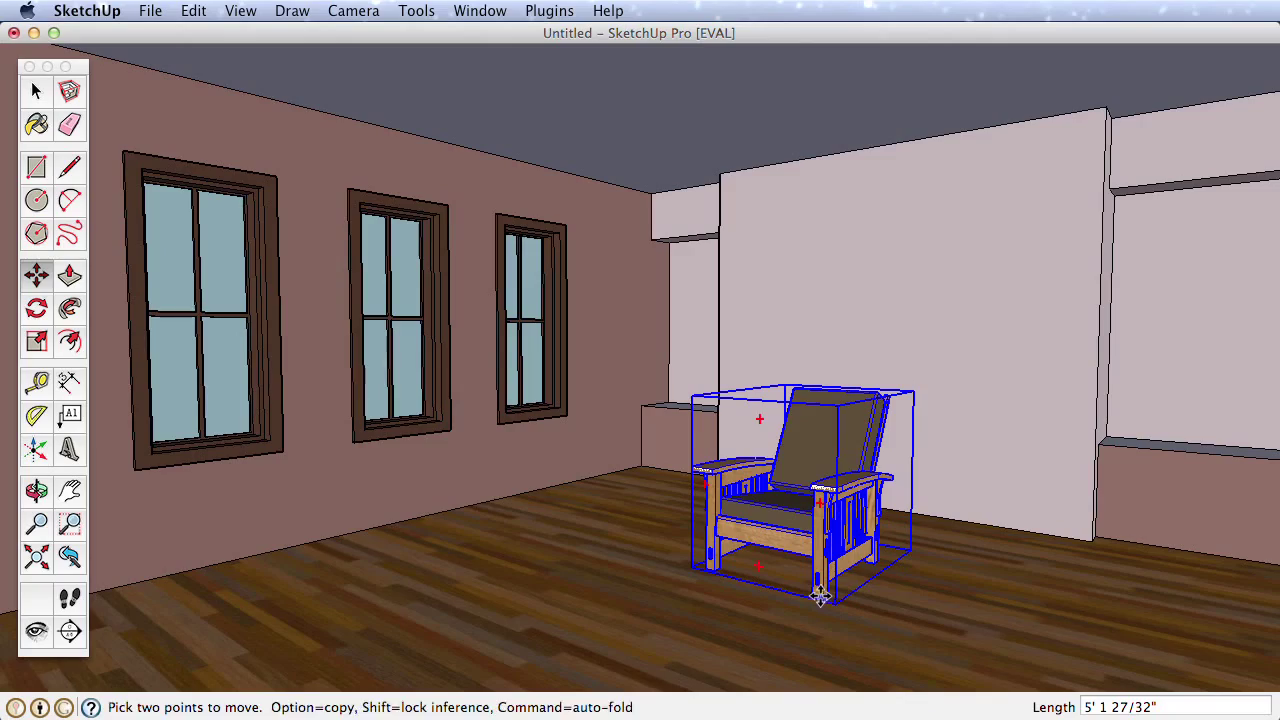
Try tilting the Morris chair about a side axis, and turn it about its vertical axis so its front faces into the room
key("o")
left_click_drag(692, 458, 629, 500)
key("m")
scroll(790, 415, "up", 3)
key("q")
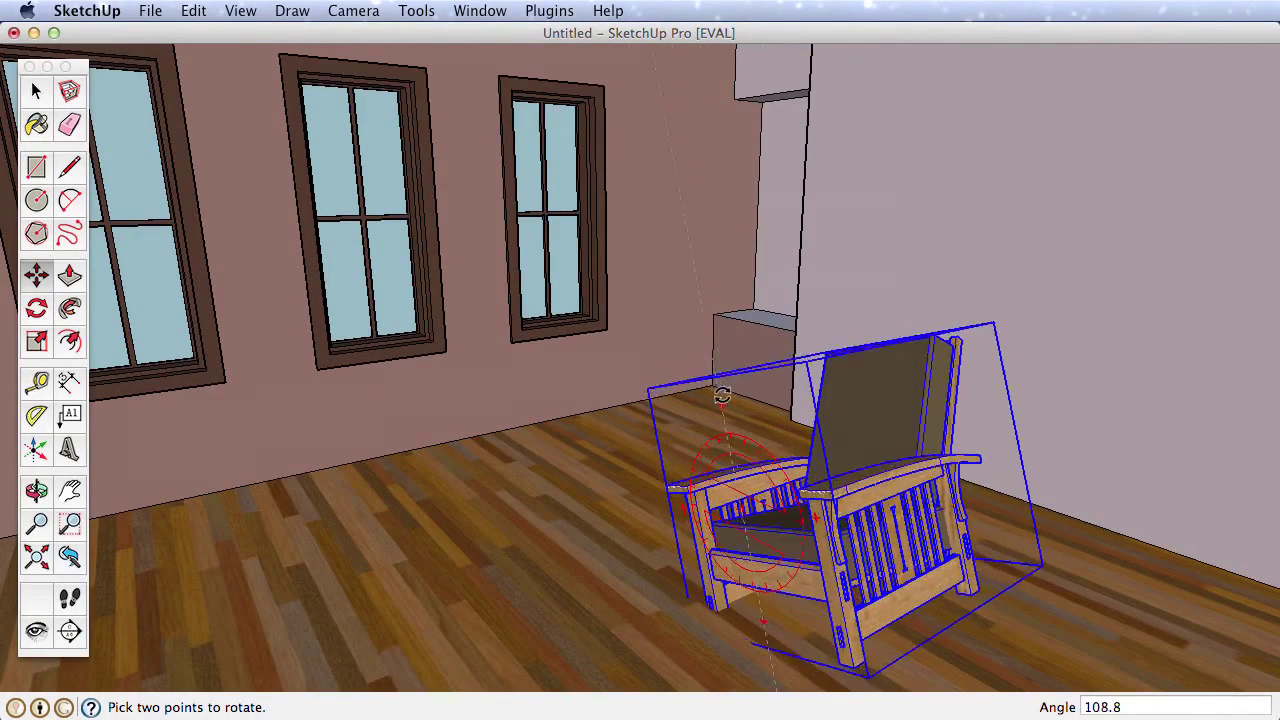
left_click(741, 417)
key("m")
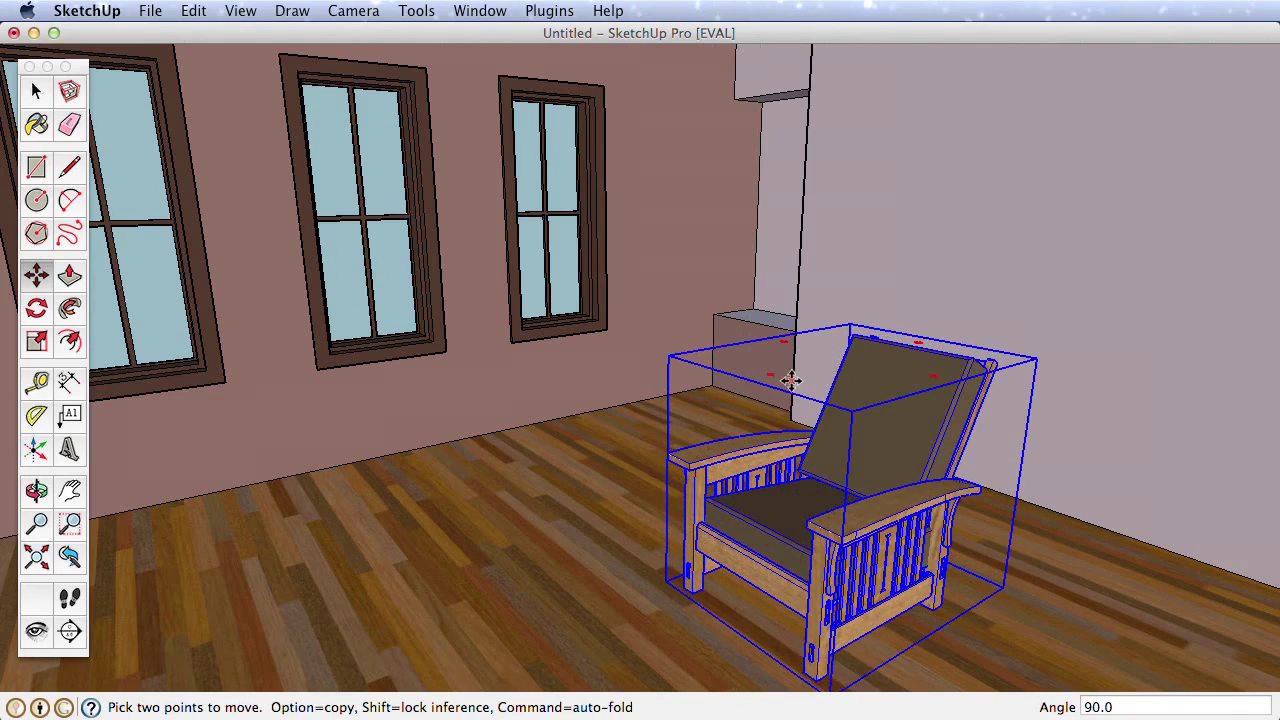
left_click_drag(770, 374, 831, 377)
left_click(831, 377)
Move the turned Morris chair about 4' 4" across the floor toward the window wall
key("m")
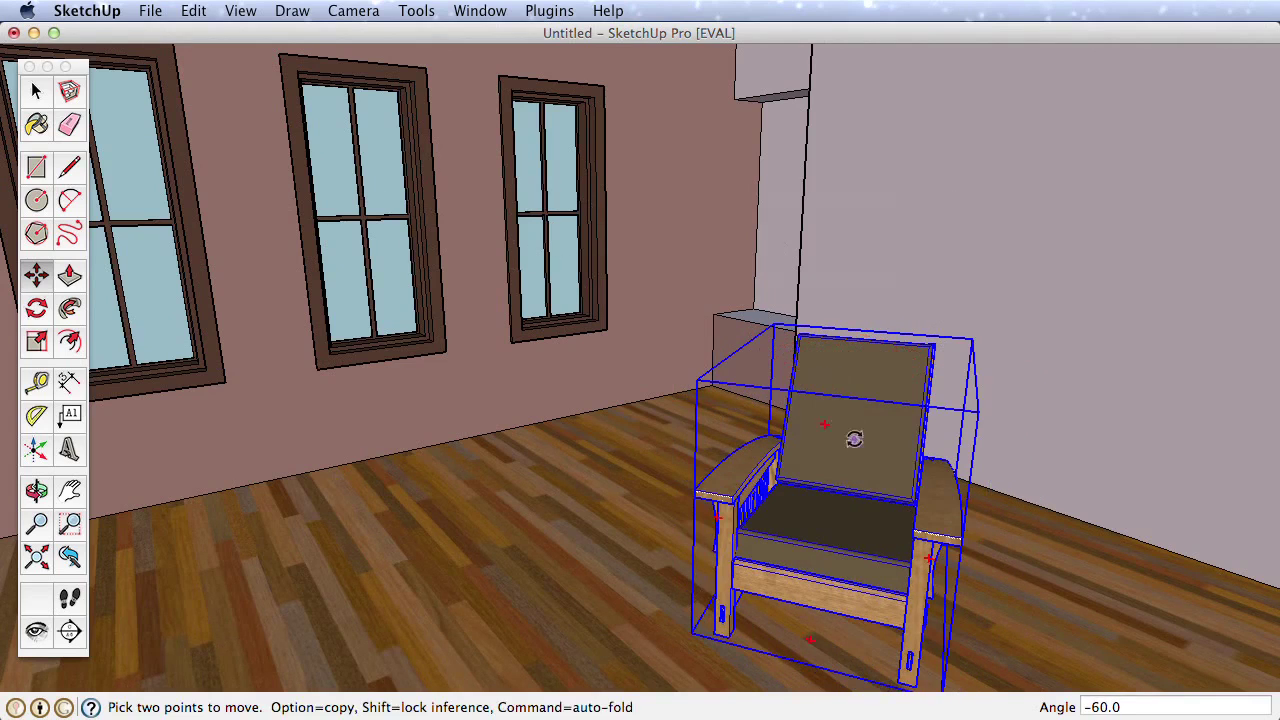
left_click(653, 577)
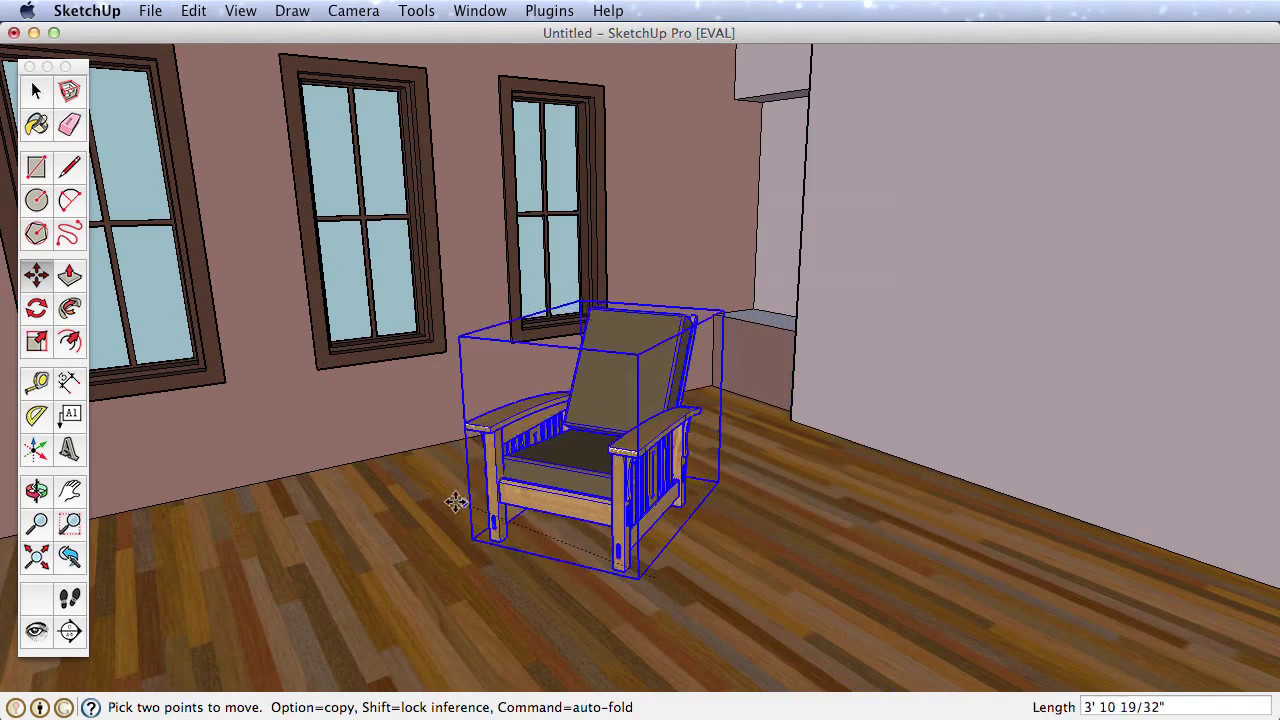
left_click(426, 511)
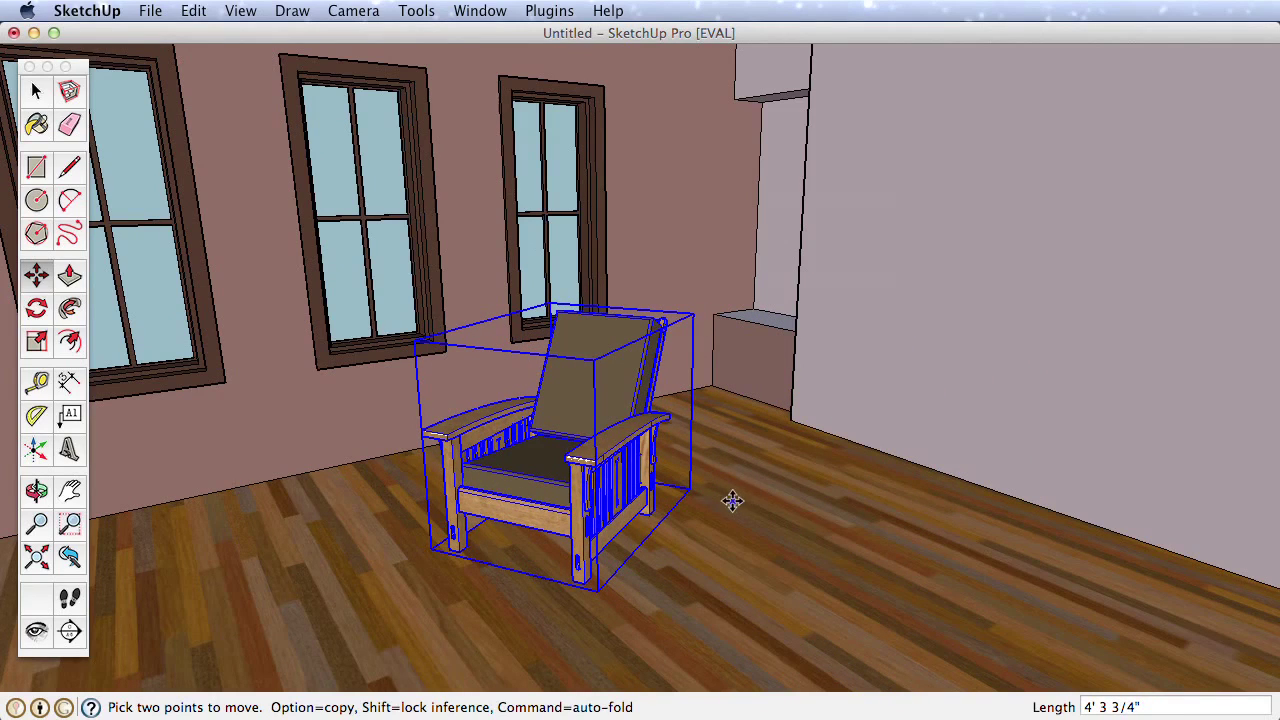
Try moving the chair by its armrest, 1' 6" down the blue axis, and by its upper part onto the floor, undoing both moves
mouse_move(734, 500)
middle_mouse_down()
mouse_move(751, 491)
mouse_move(714, 497)
middle_mouse_up()
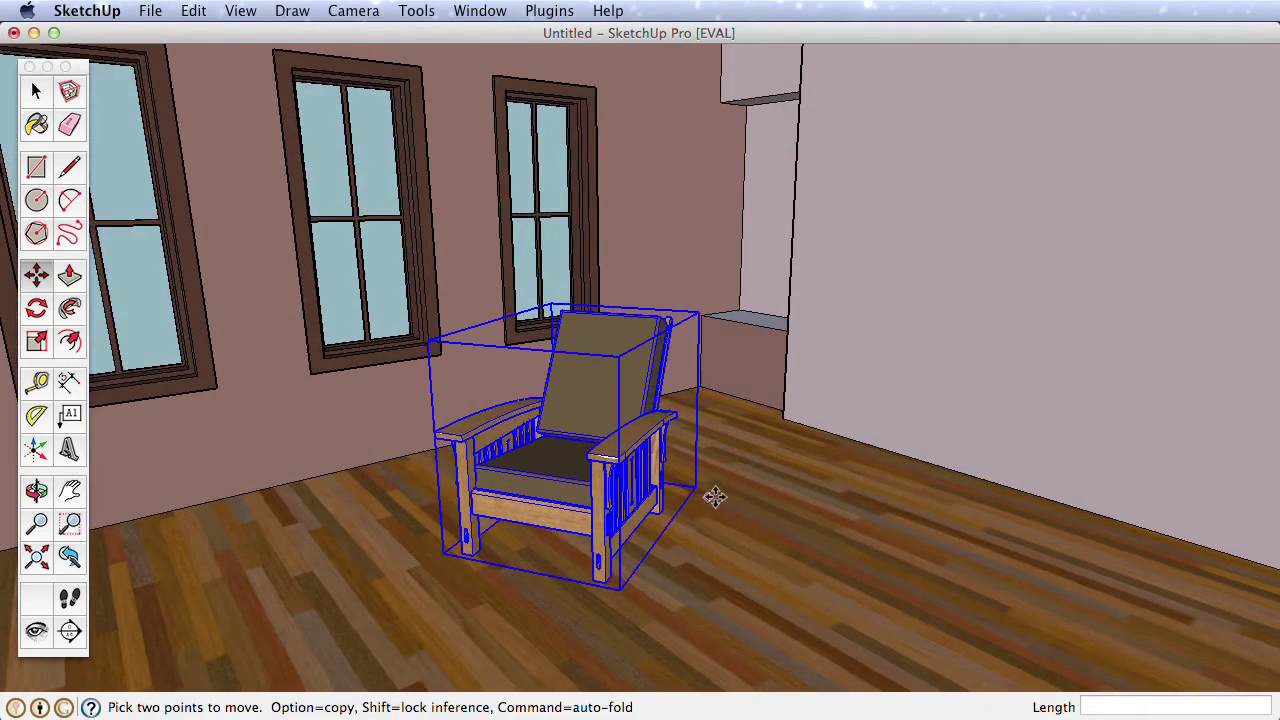
left_click(612, 455)
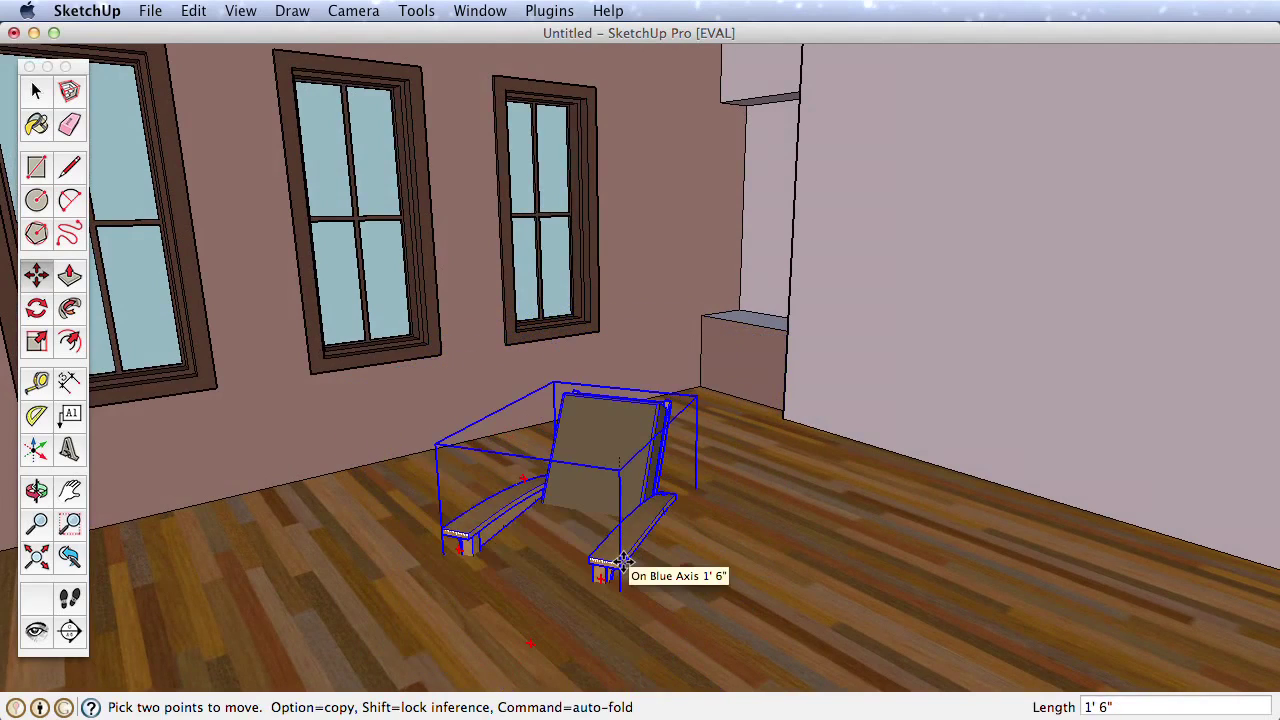
left_click(622, 561)
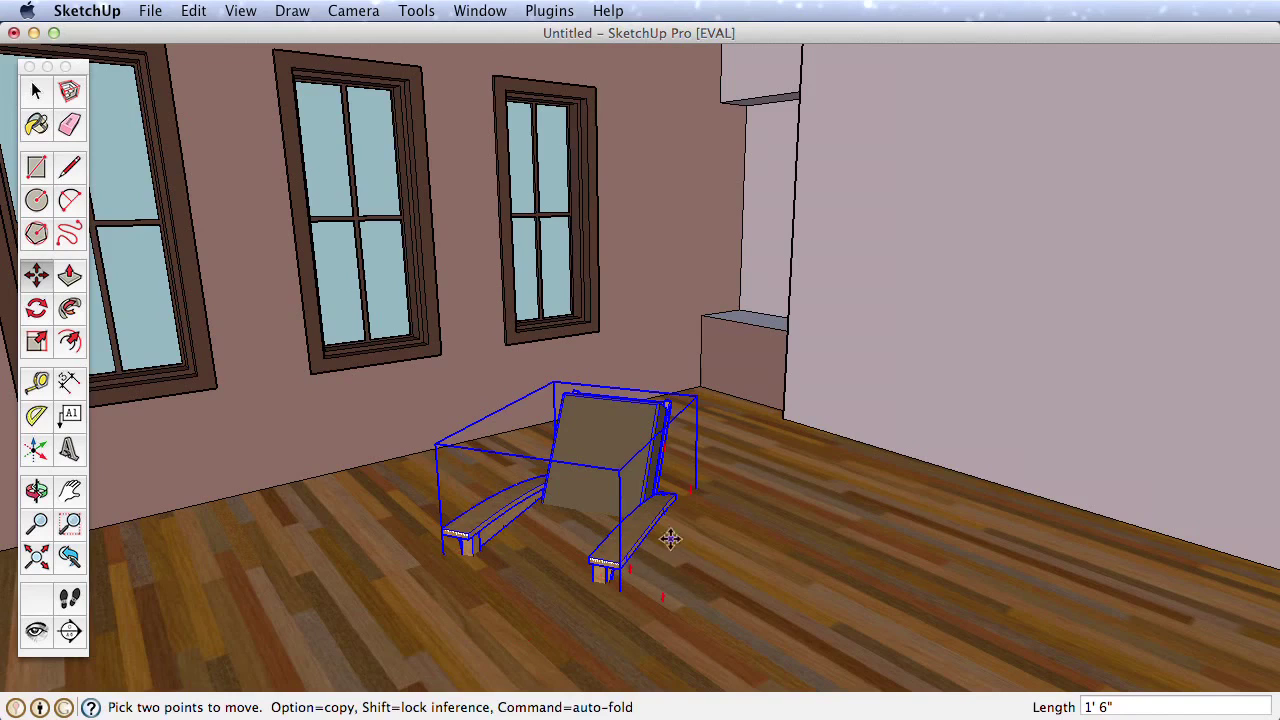
left_click(196, 10)
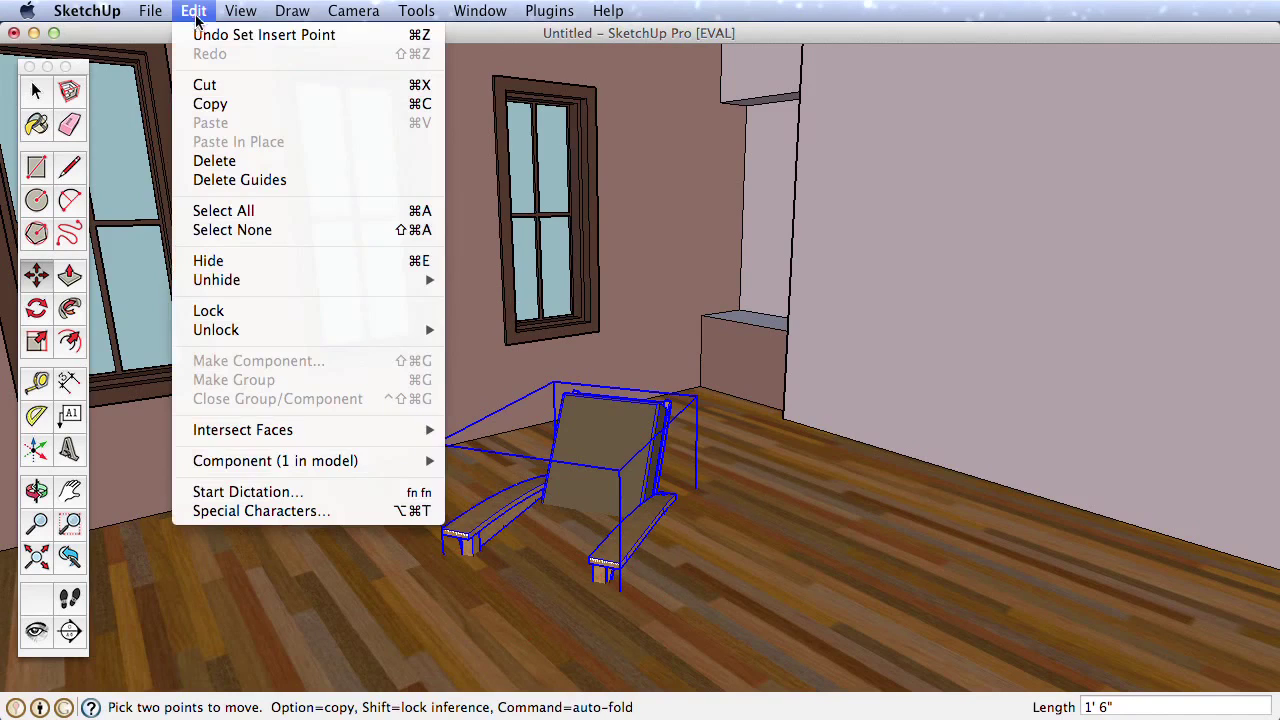
left_click(205, 32)
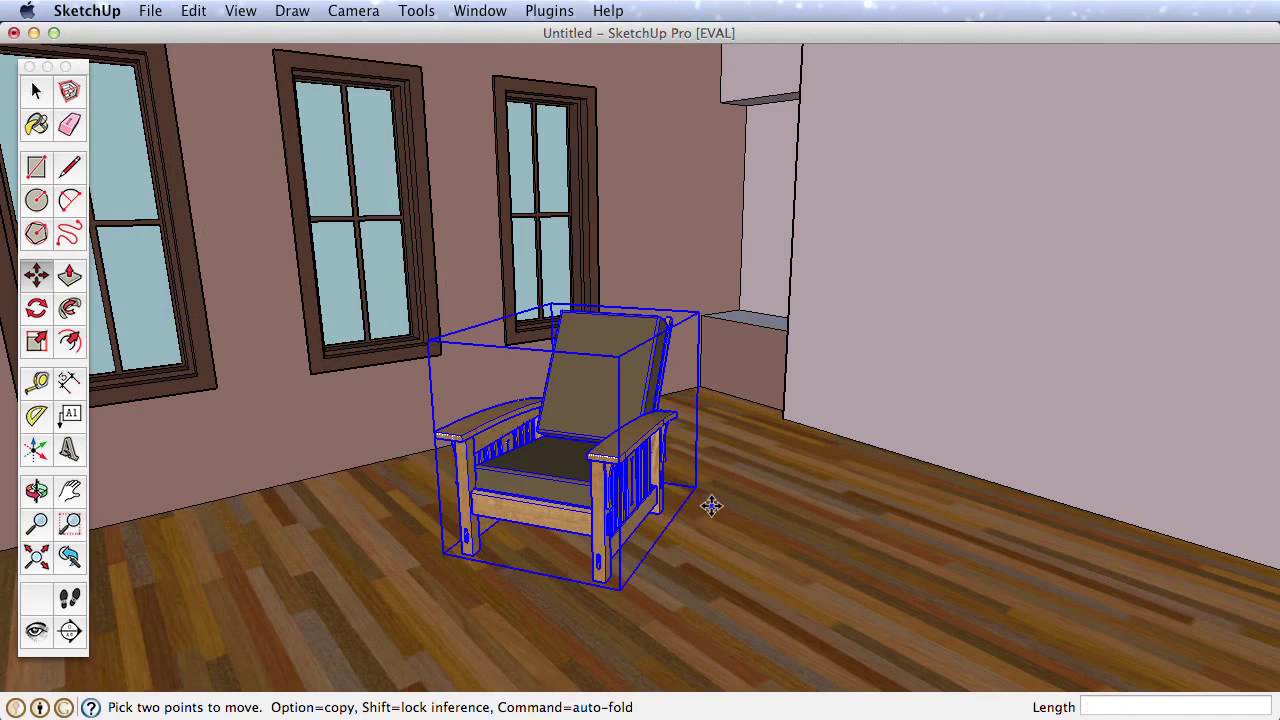
left_click(648, 428)
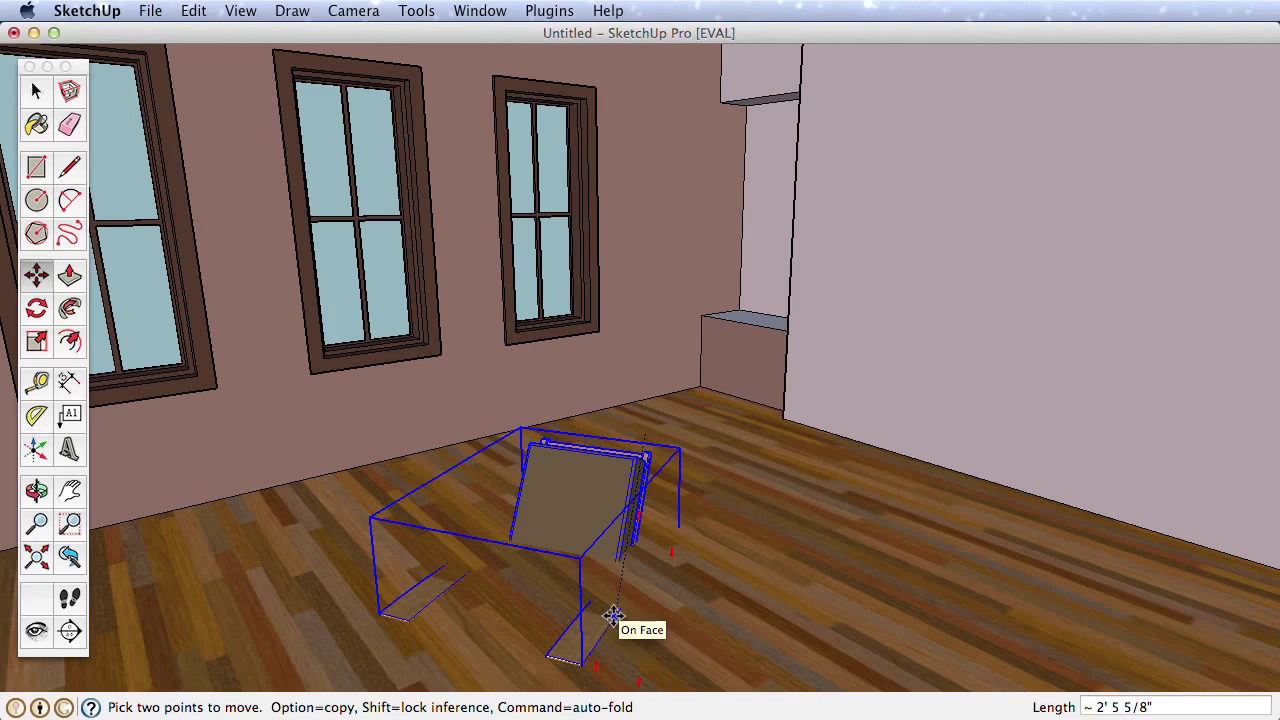
left_click(608, 583)
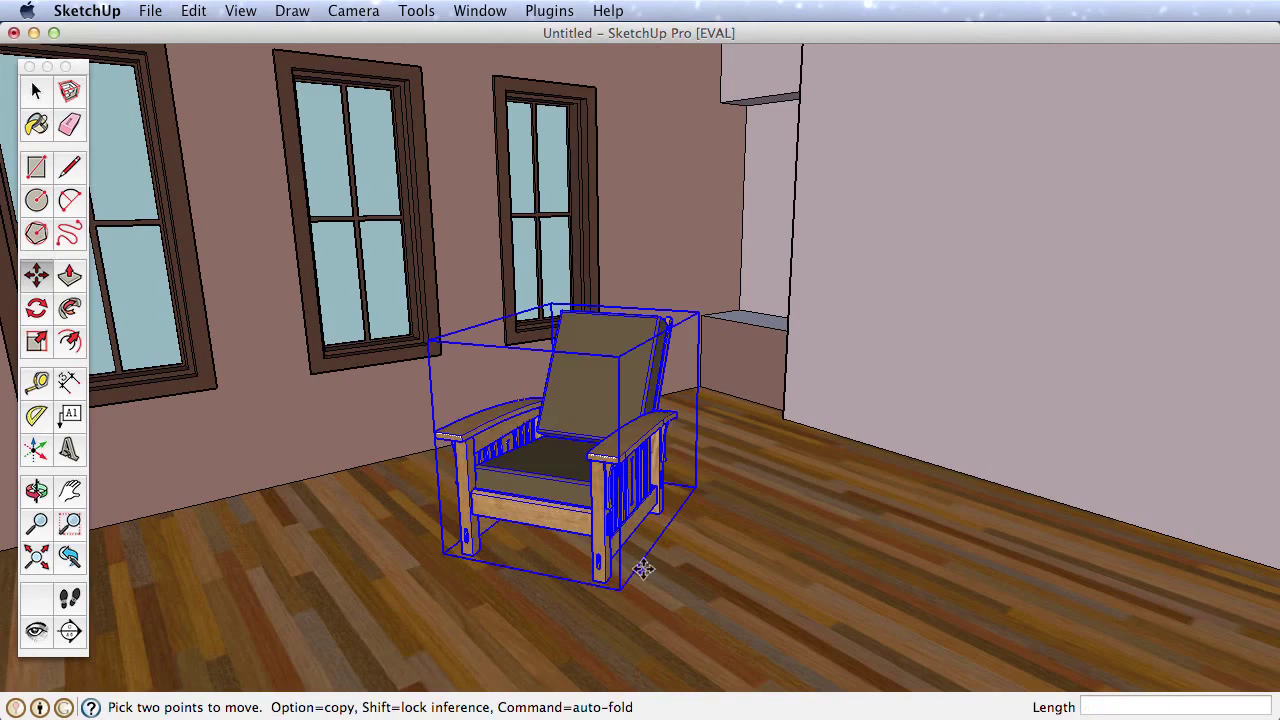
Move the chair about 1' 3" by its front foot, and about 2' 5" toward the centre section using two points on the floor
left_click(608, 583)
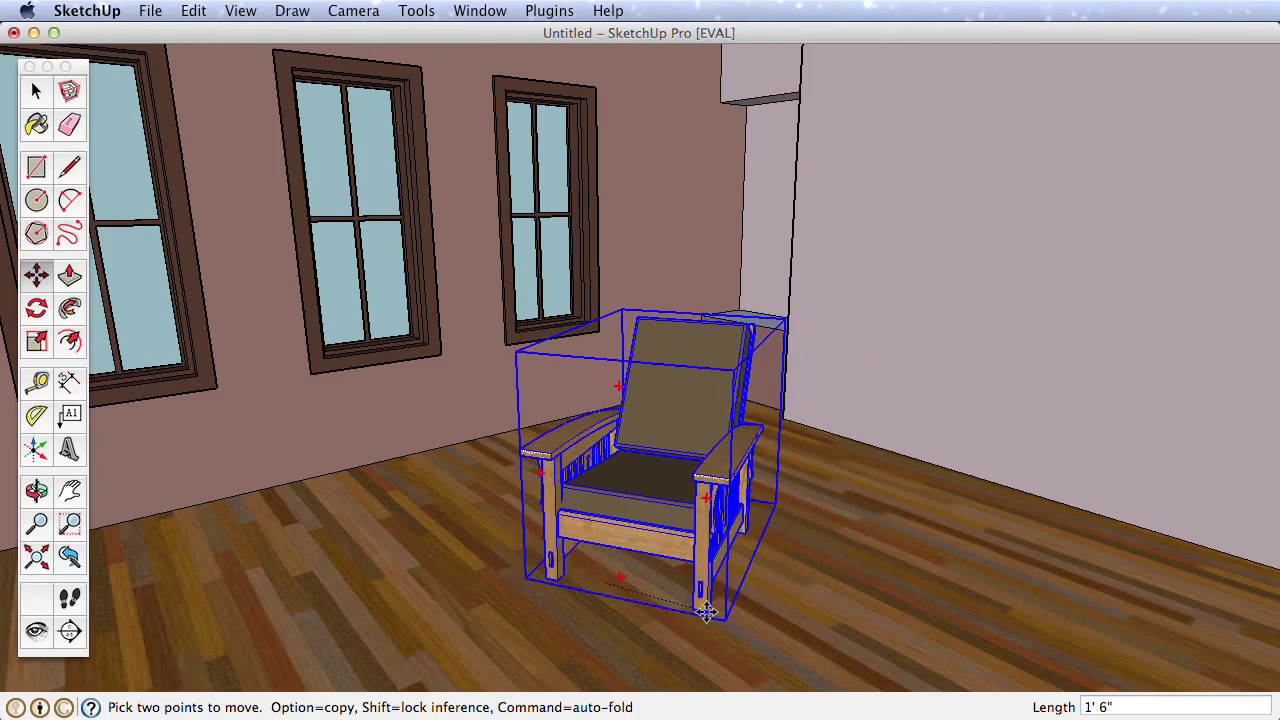
left_click(676, 614)
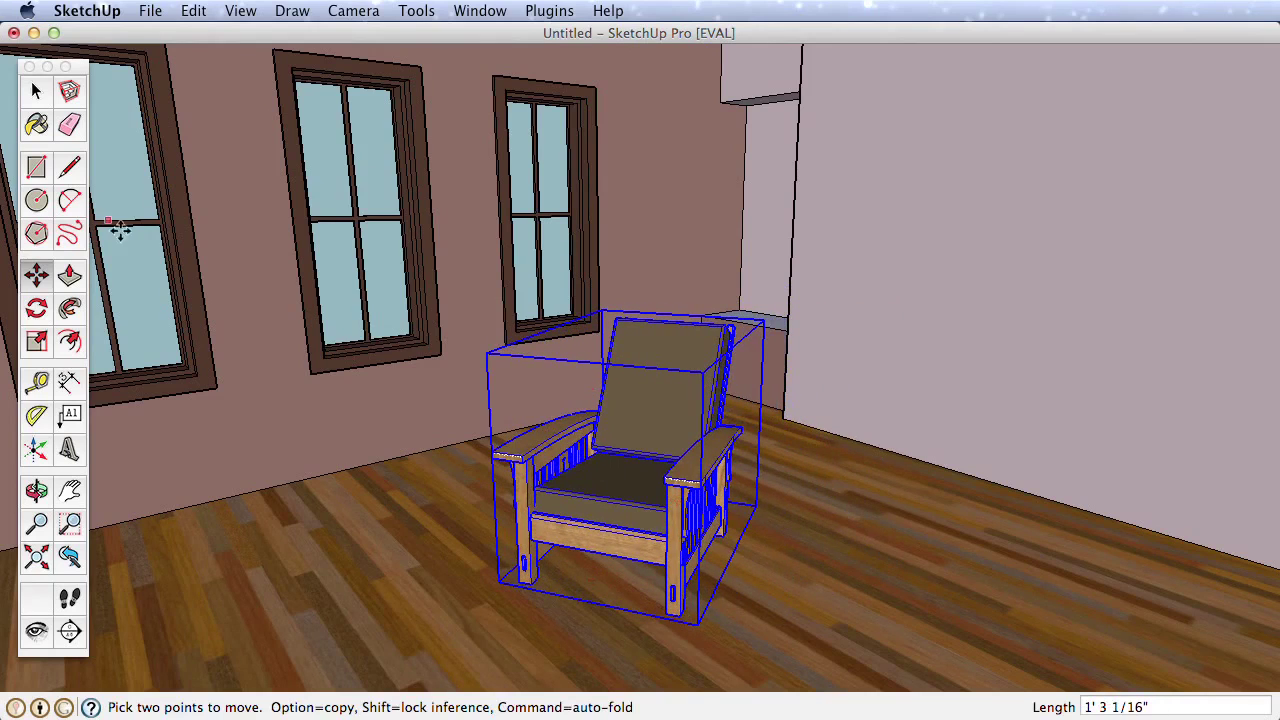
left_click(35, 90)
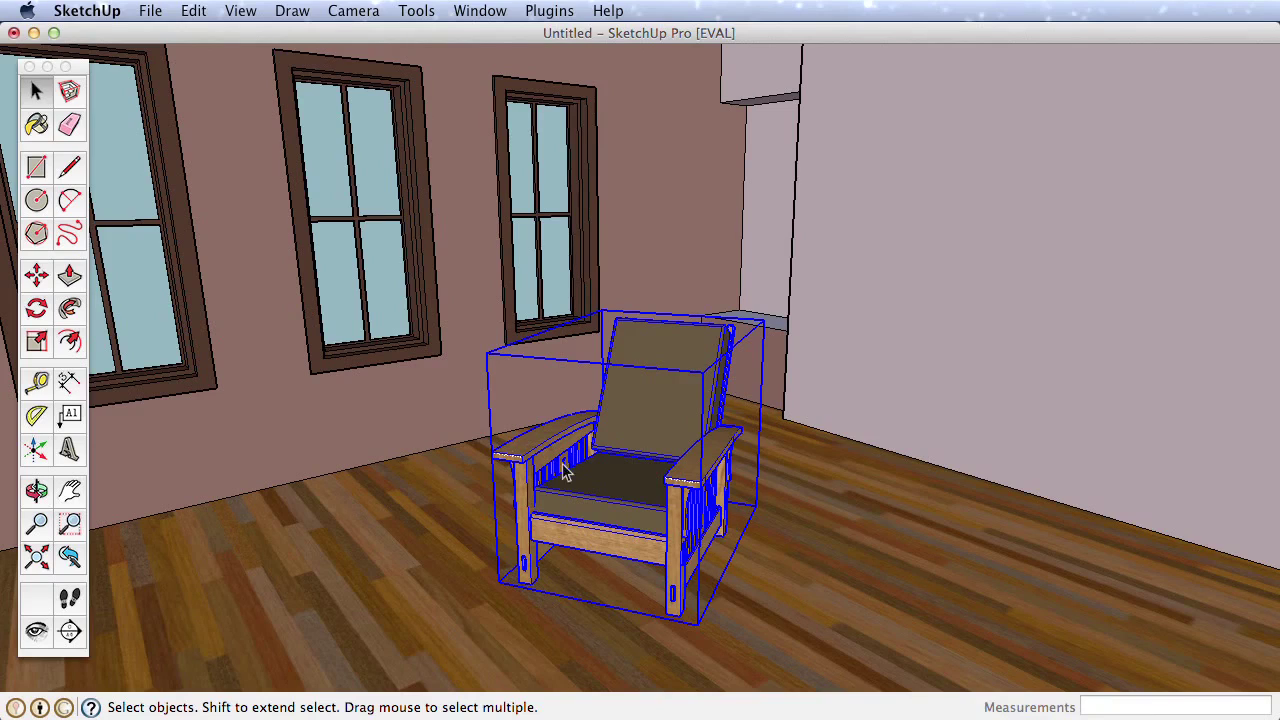
left_click(36, 275)
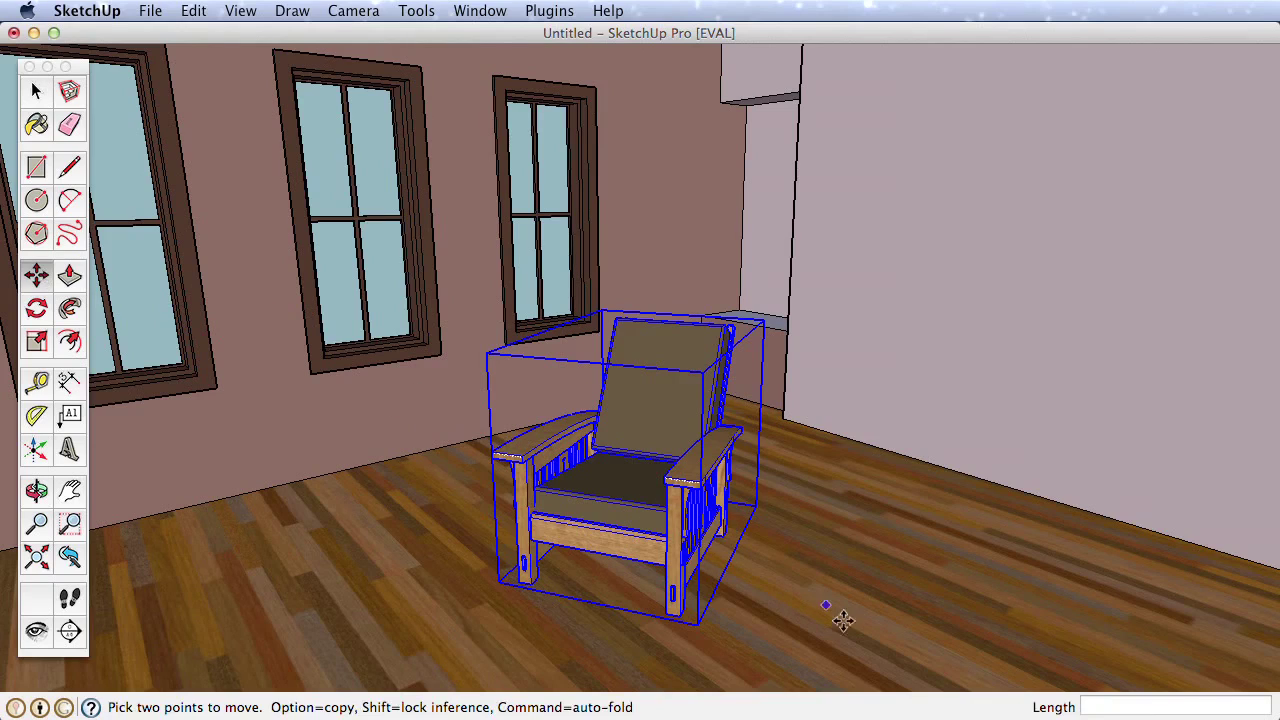
left_click(820, 662)
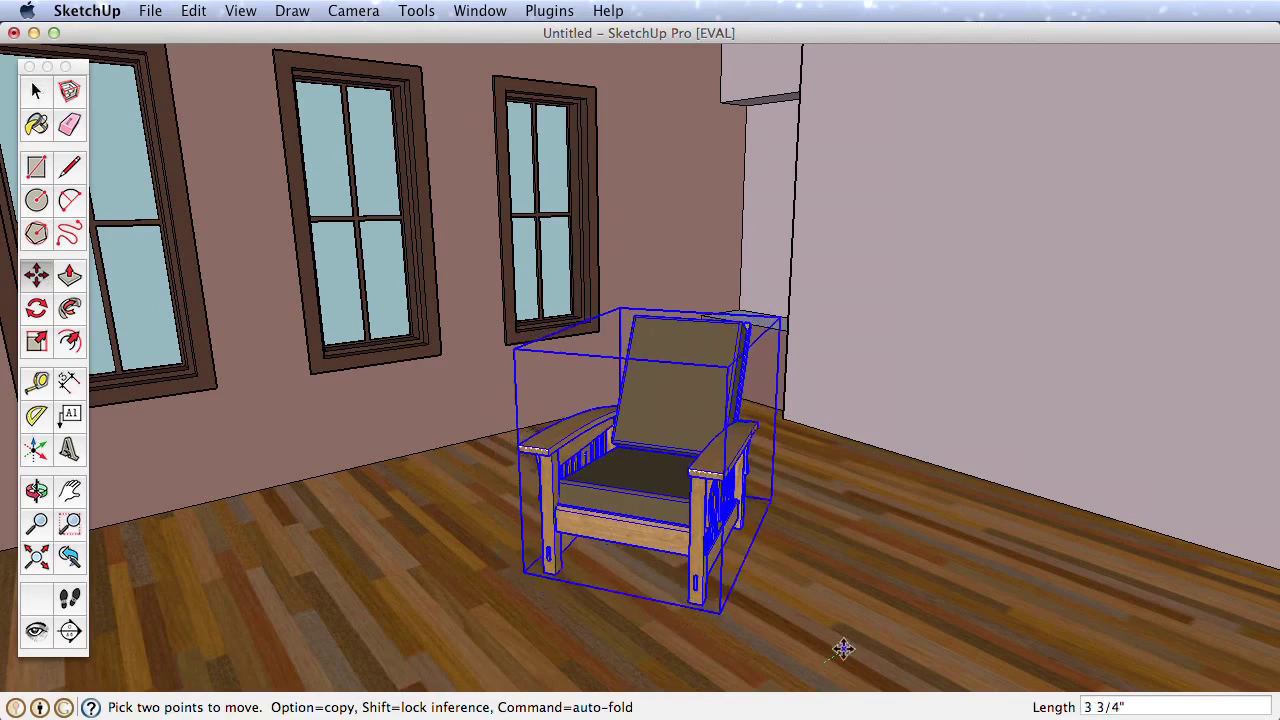
left_click(929, 591)
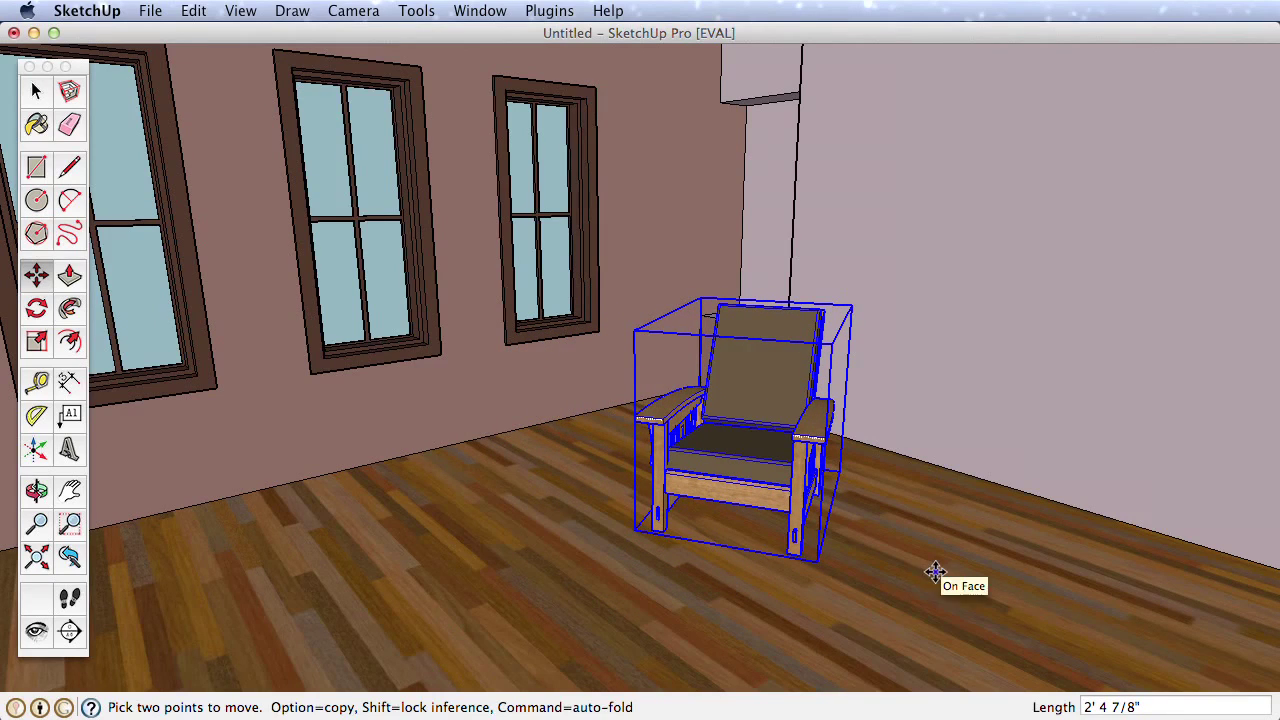
Try moving the chair from a floor point onto the centre section's wall, and undo the move
left_click(897, 585)
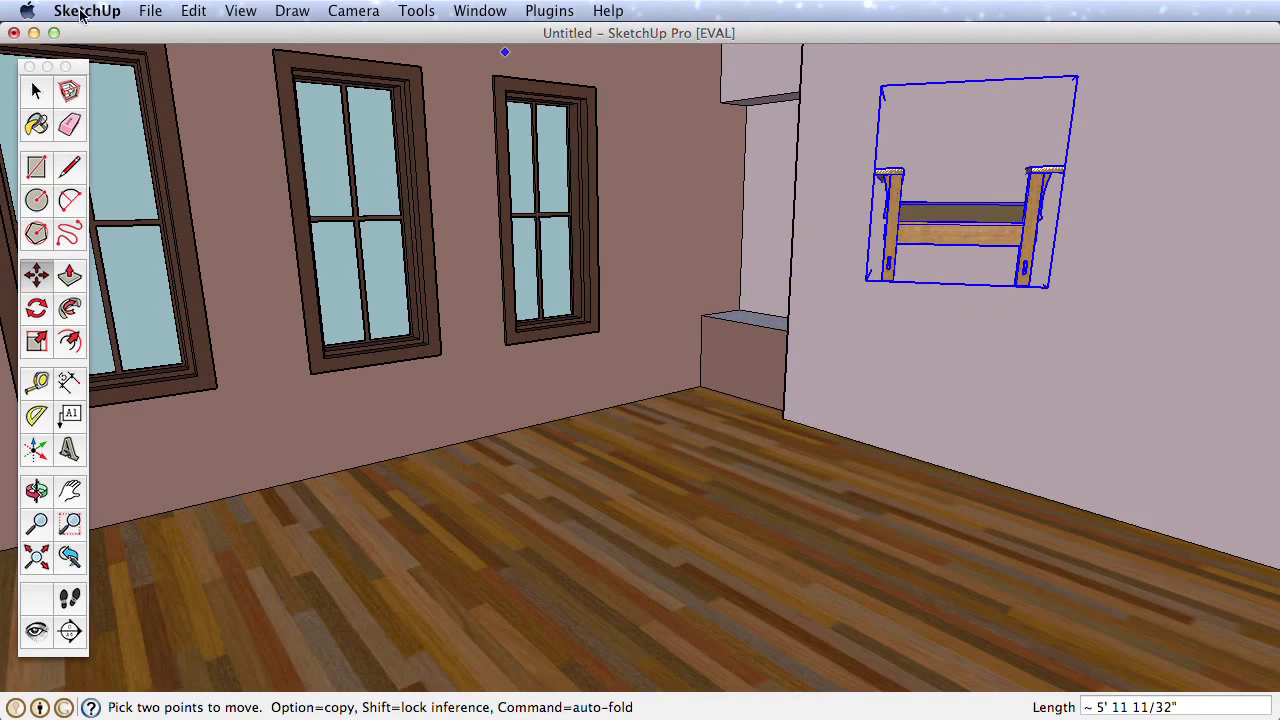
left_click(193, 11)
left_click(215, 31)
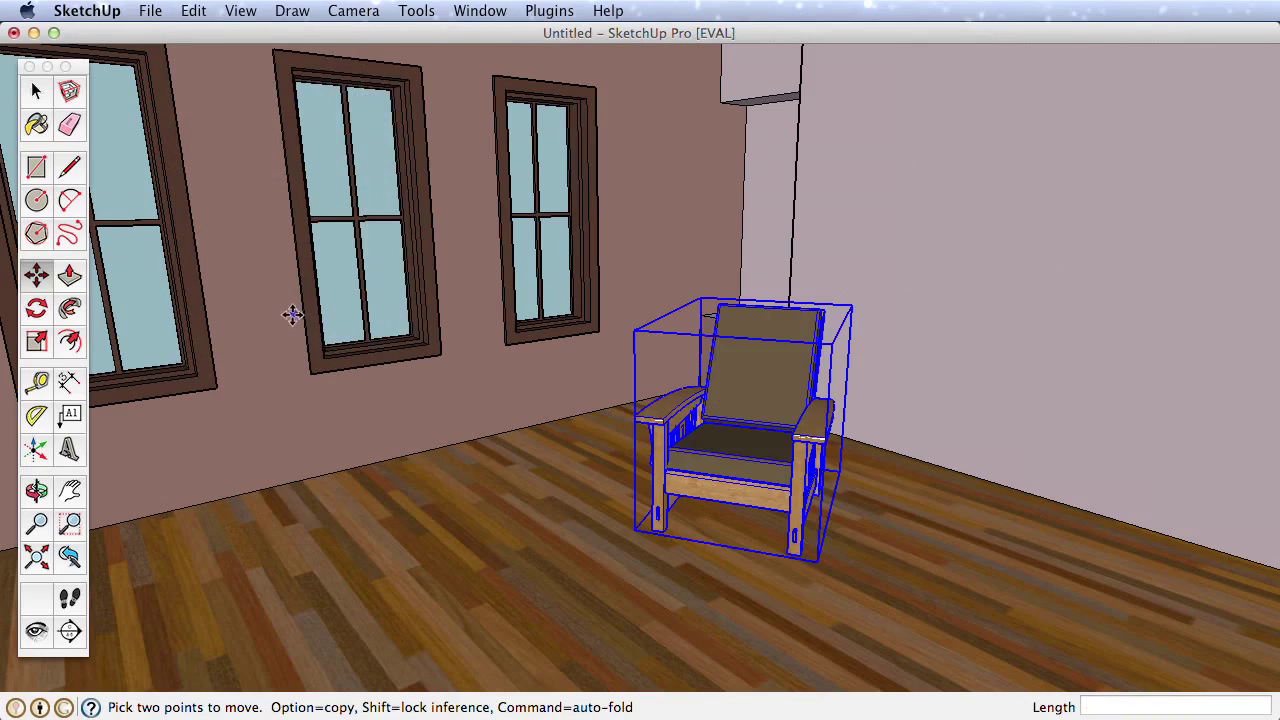
Slide the Morris chair back toward the windows and place a copy of it about 4' 3" away on the floor
left_click(889, 549)
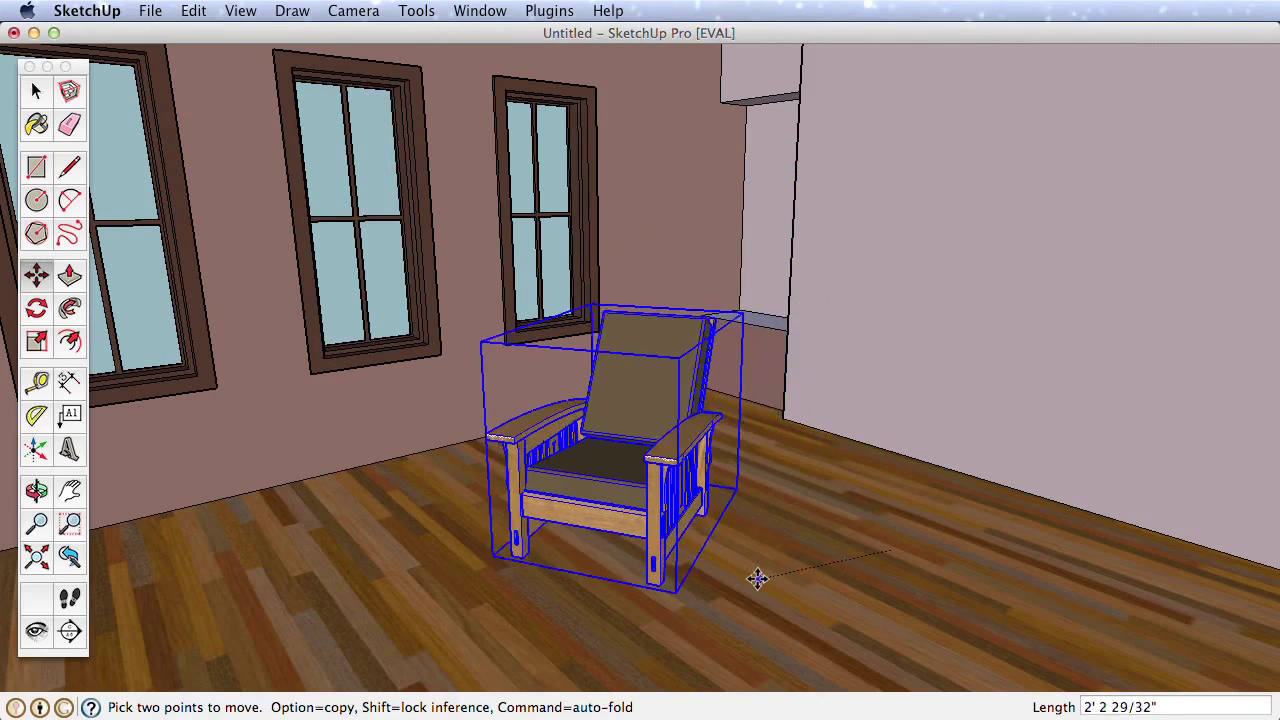
left_click(690, 550)
key("alt")
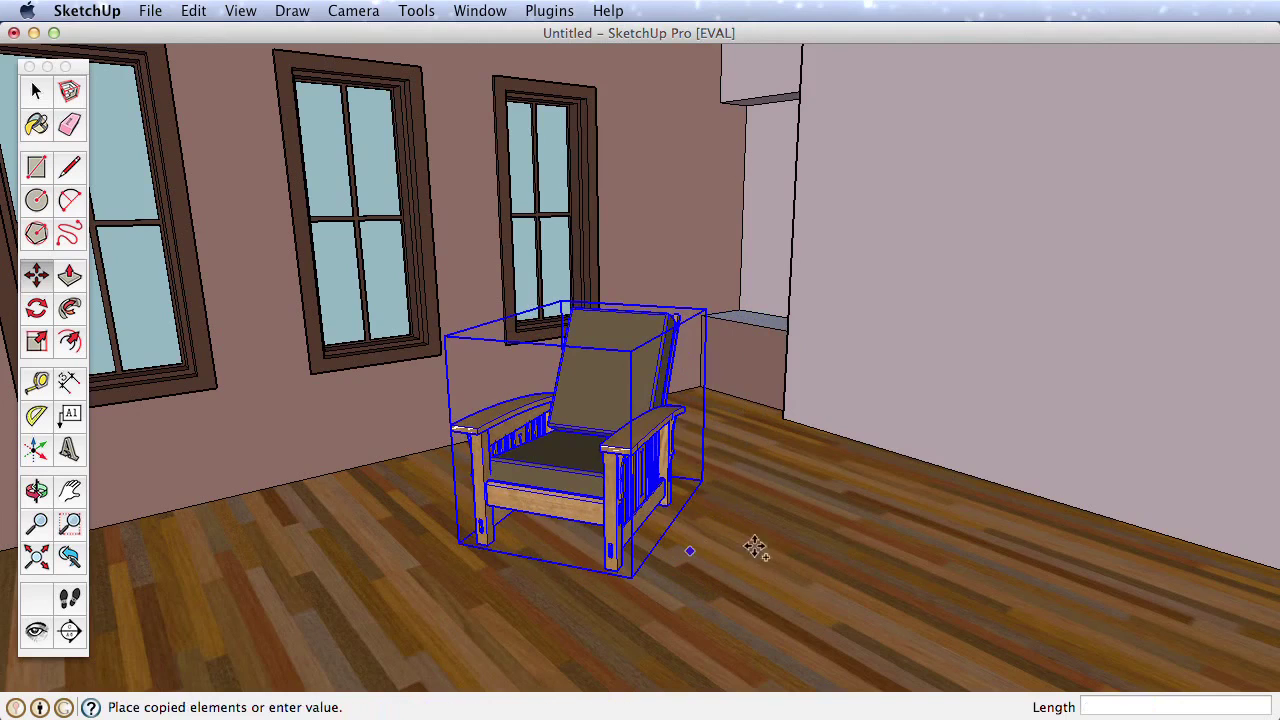
left_click(1008, 612)
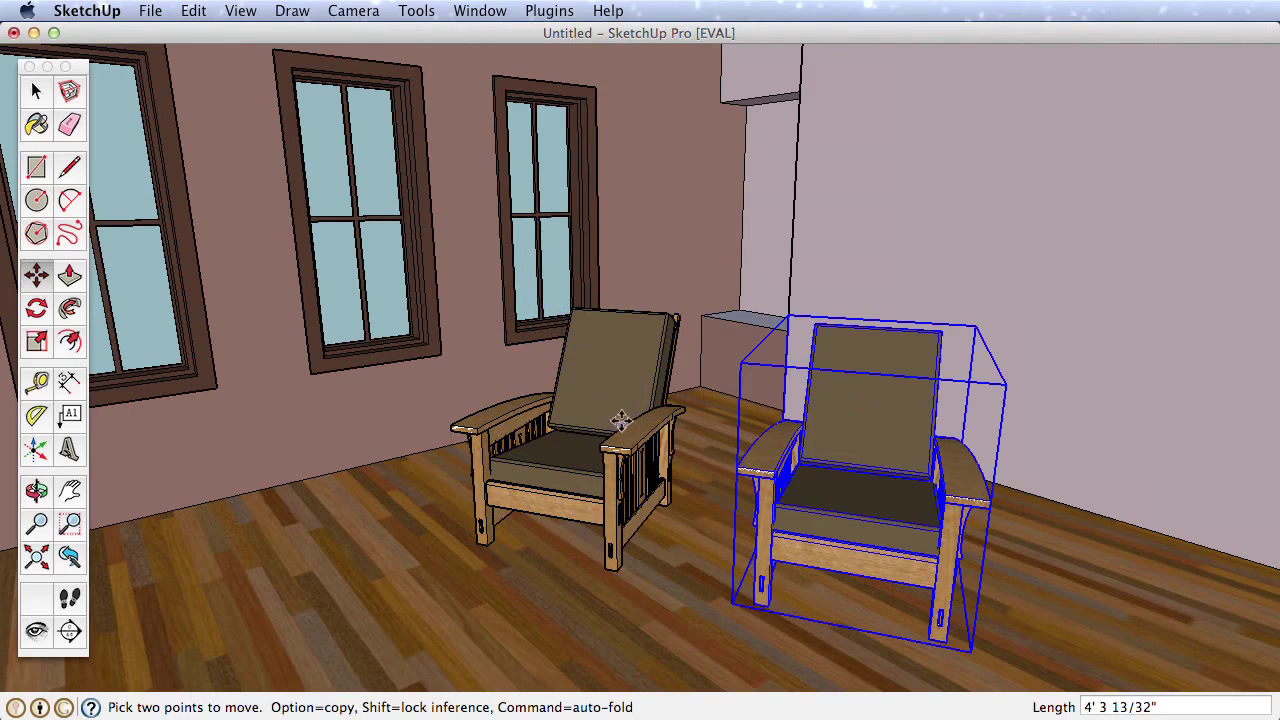
Rotate the copied Morris chair slightly about its vertical axis
middle_click_drag(620, 423, 688, 476)
middle_click_drag(868, 430, 866, 474)
key("q")
left_click(878, 485)
left_click(857, 452)
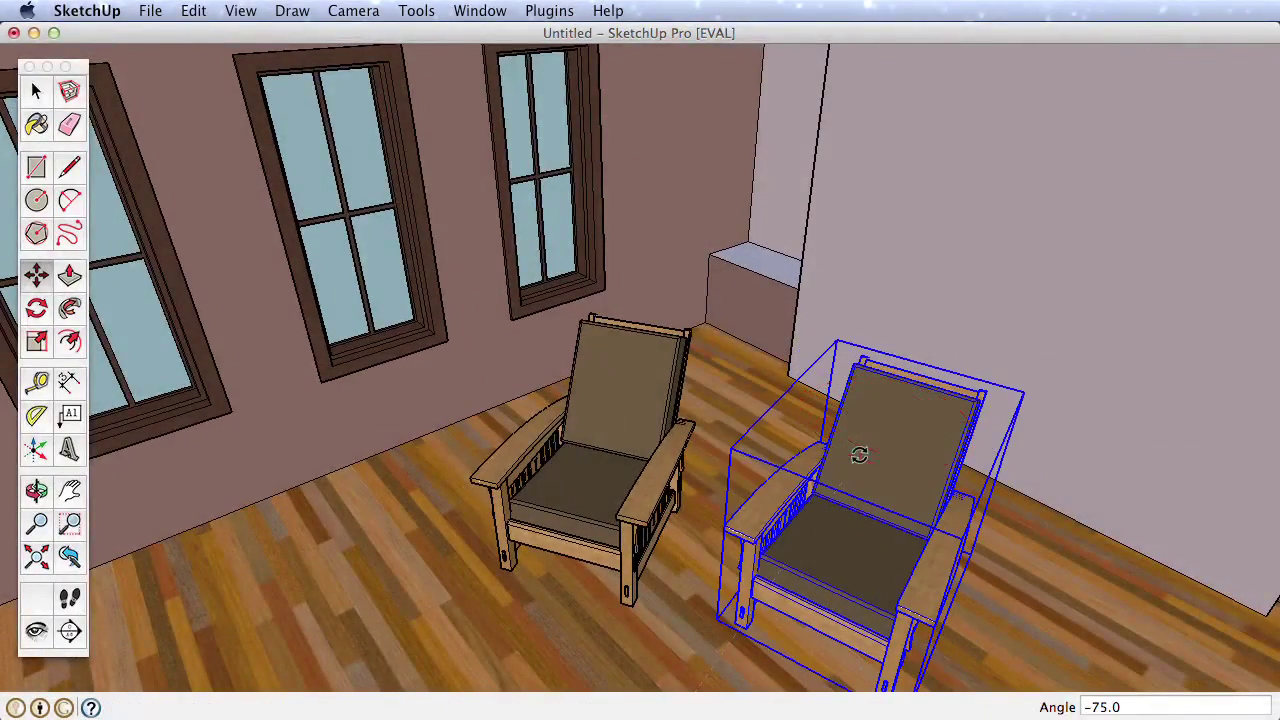
Move the copied Morris chair about 1' 3" farther away from the original chair across the floor
key("m")
left_click(659, 581)
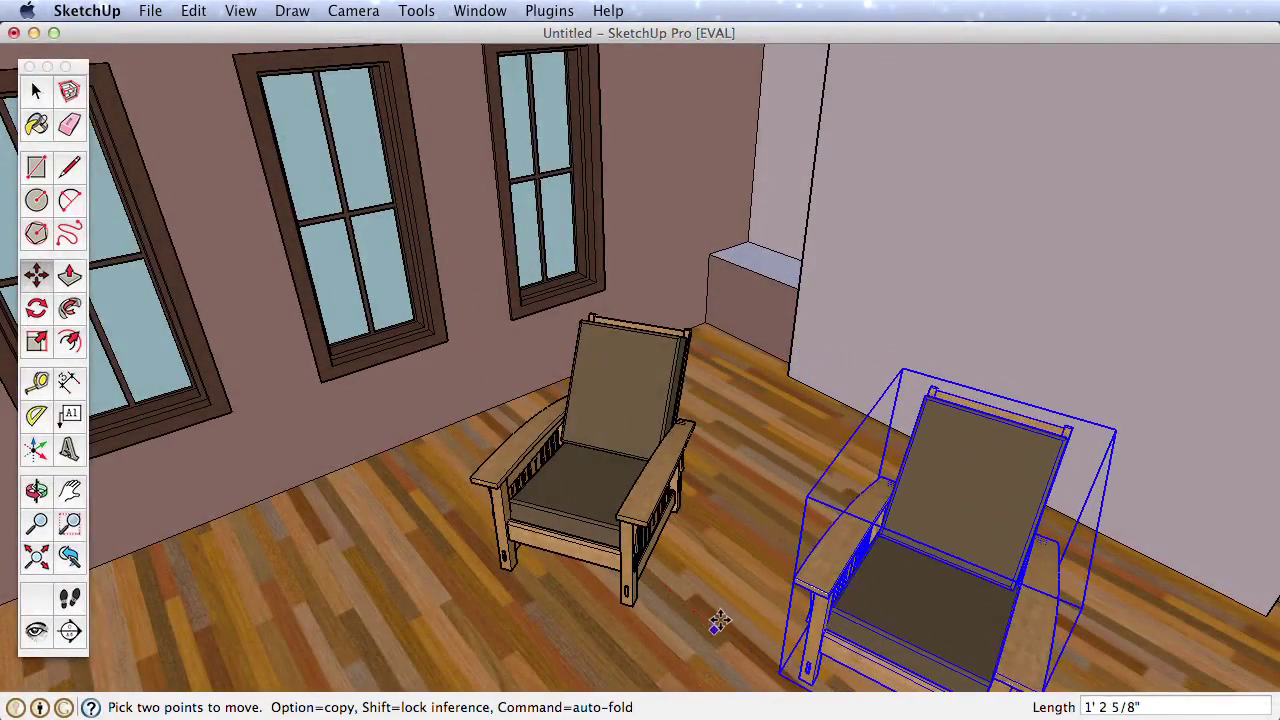
left_click(714, 614)
middle_click_drag(714, 614, 743, 507)
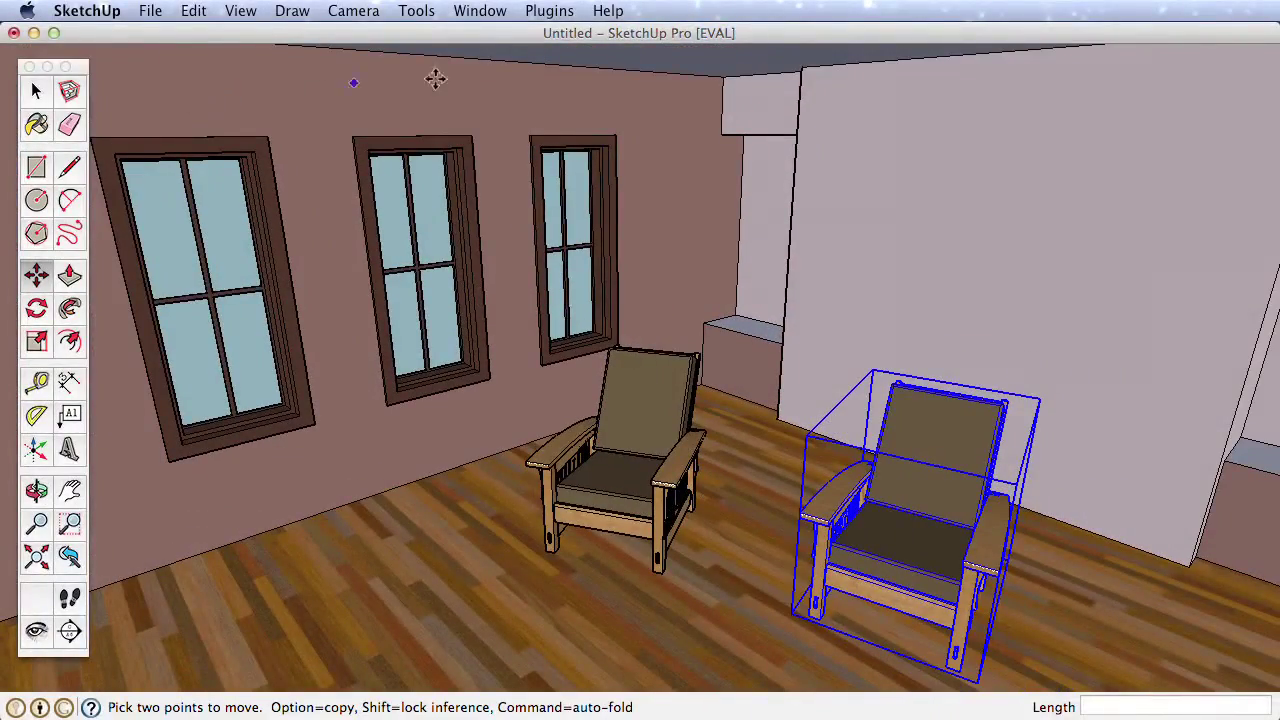
Reopen the Components browser and search the 3D Warehouse for "floor lamp"
left_click(482, 11)
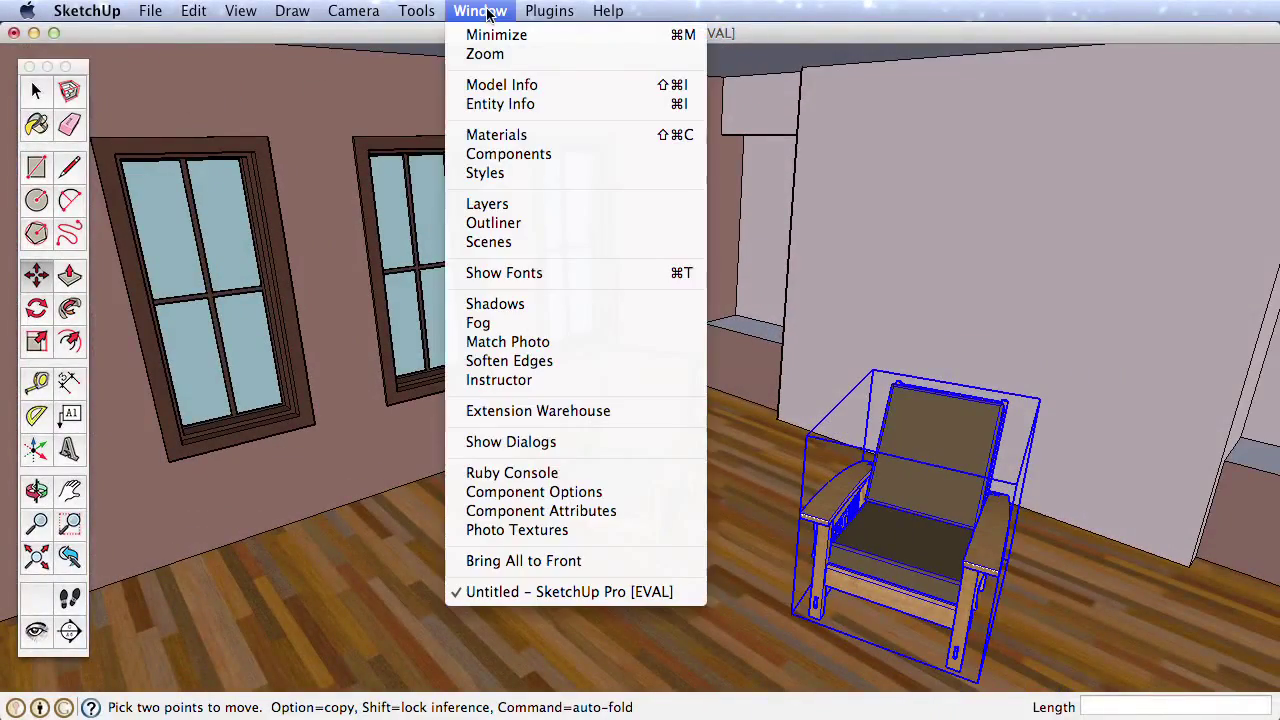
left_click(524, 155)
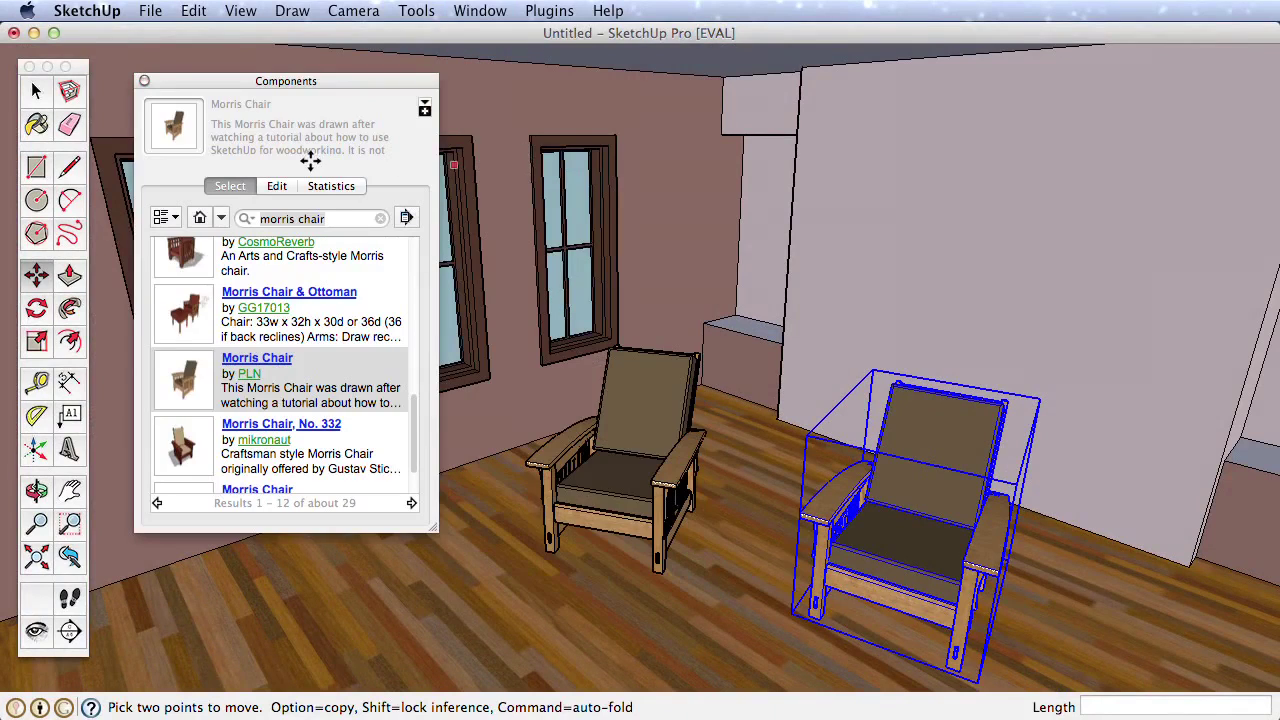
left_click(331, 219)
type("fl")
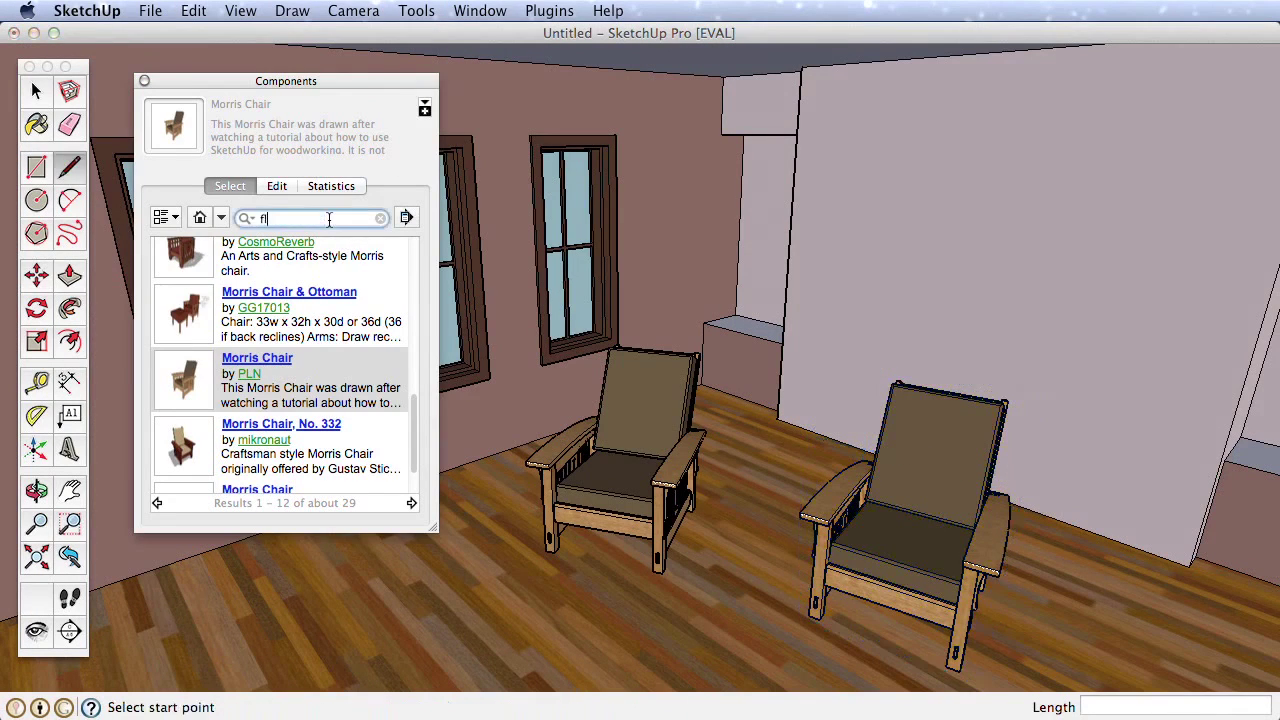
type("oor lamp")
key("Return")
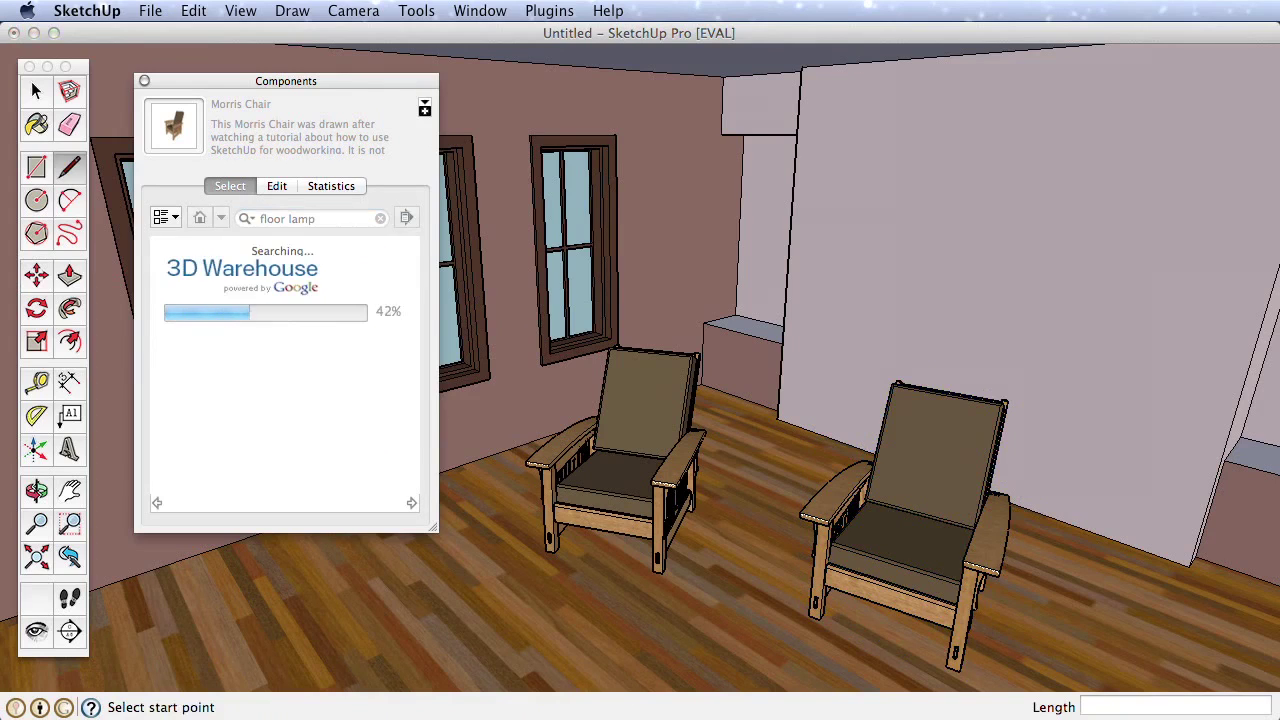
Insert the Cable stayed floor lamp, close the Components browser, and stand the lamp behind the two chairs near the centre section
left_click(189, 477)
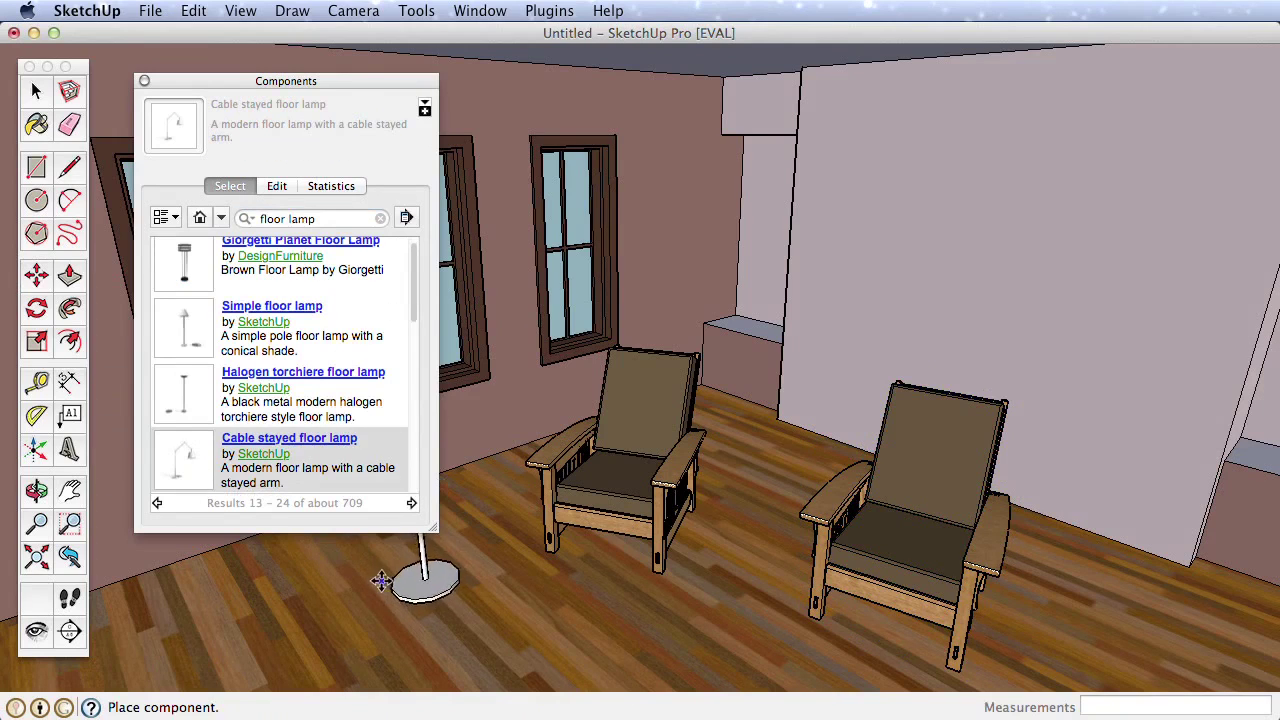
left_click(363, 553)
left_click(144, 82)
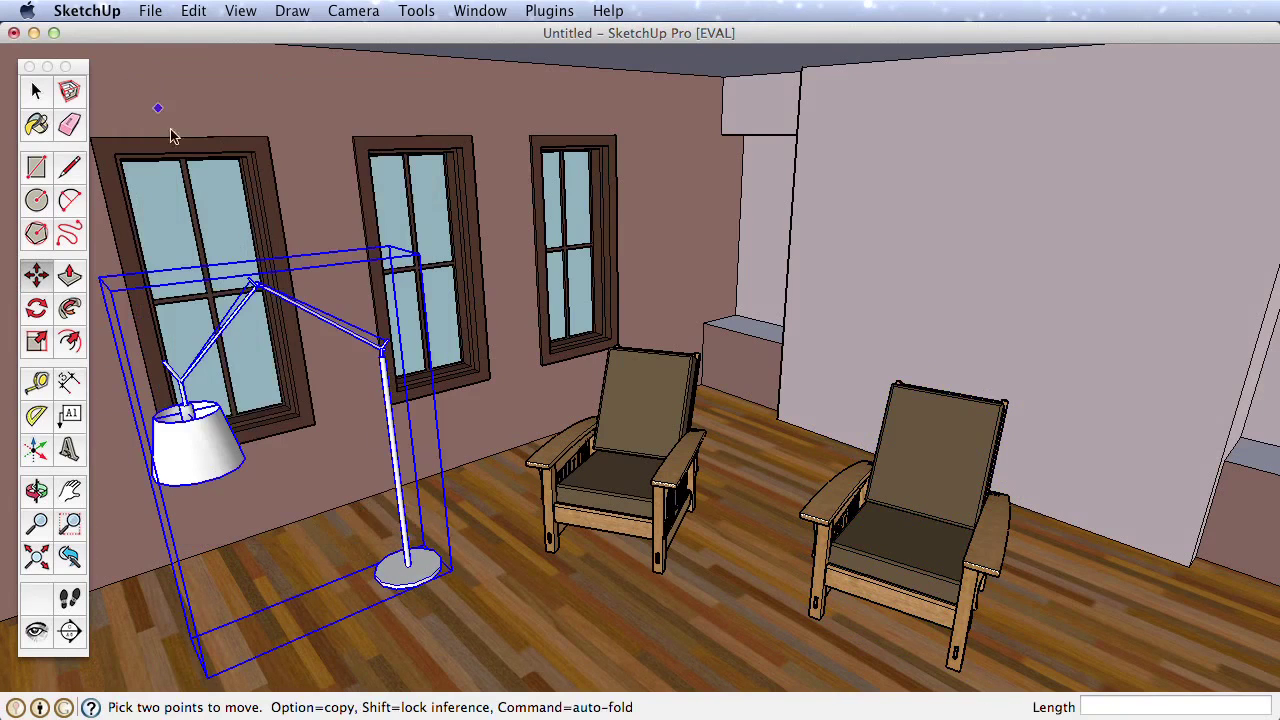
middle_click_drag(441, 541, 470, 545)
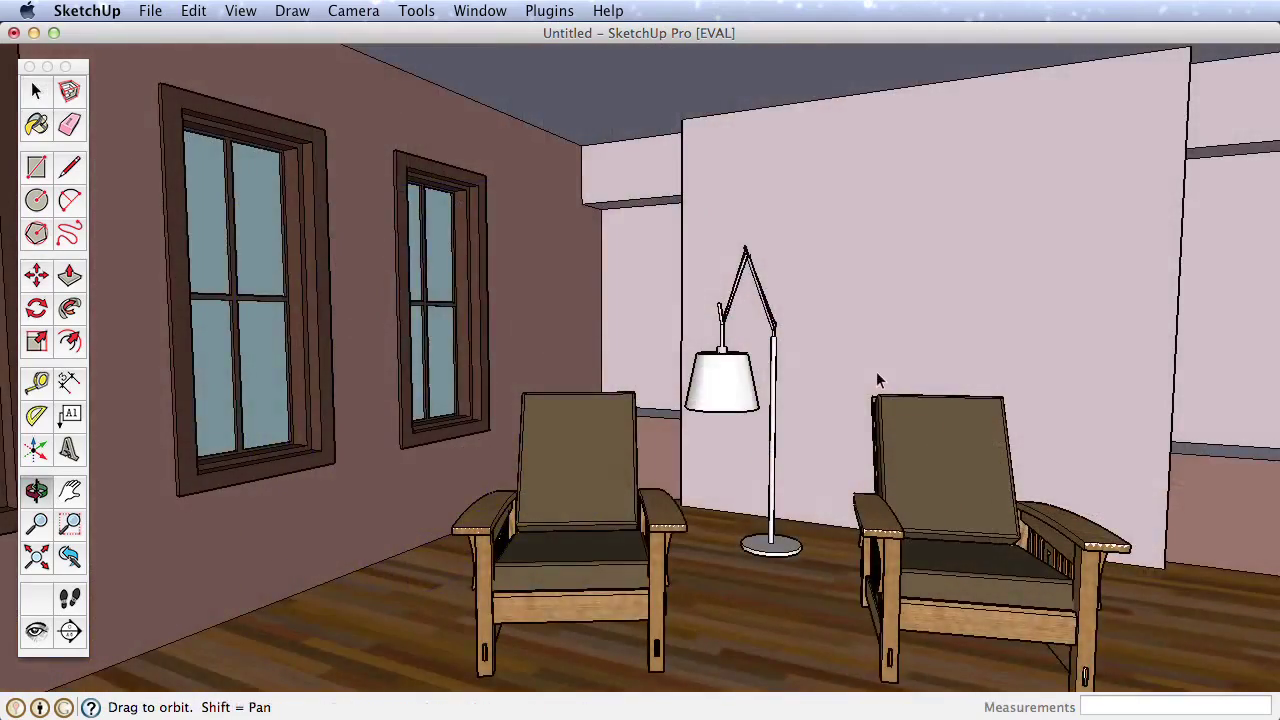
middle_click_drag(876, 380, 848, 366)
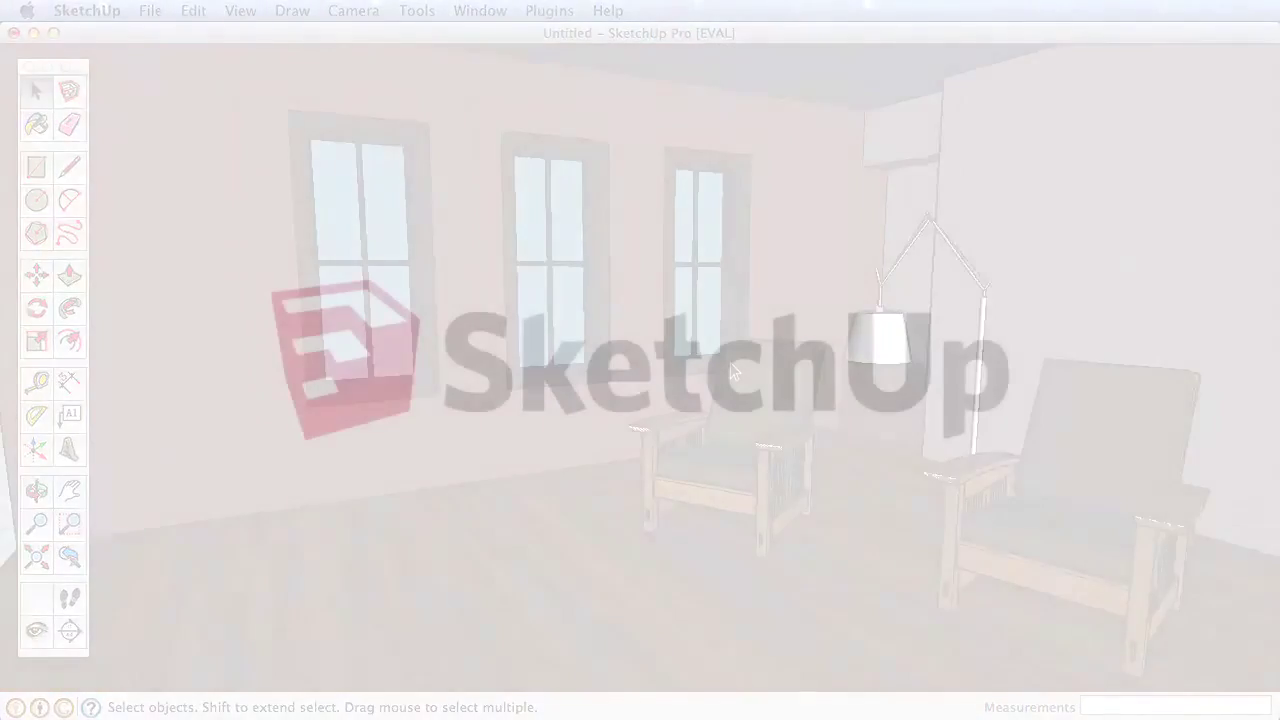